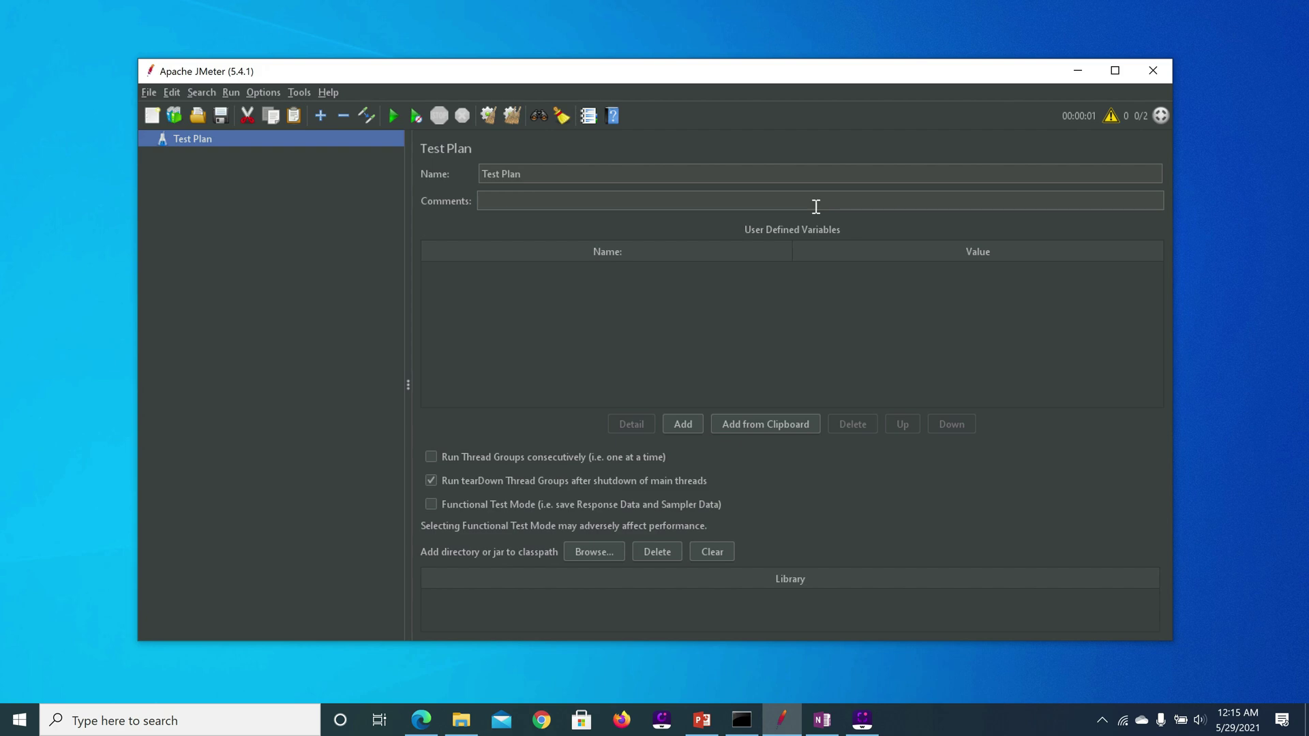
# - Maximize the window and add a Thread Group to the Test Plan
pyautogui.click(1114, 70)
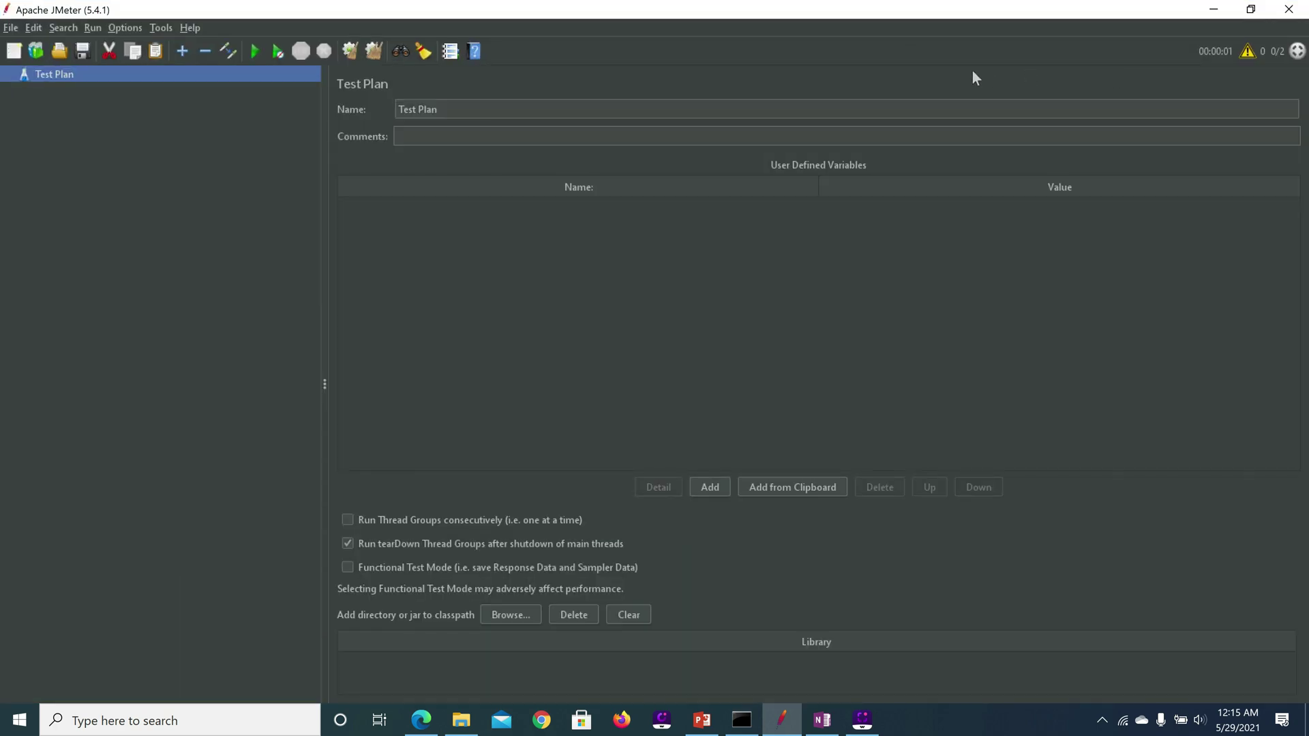
pyautogui.rightClick(56, 76)
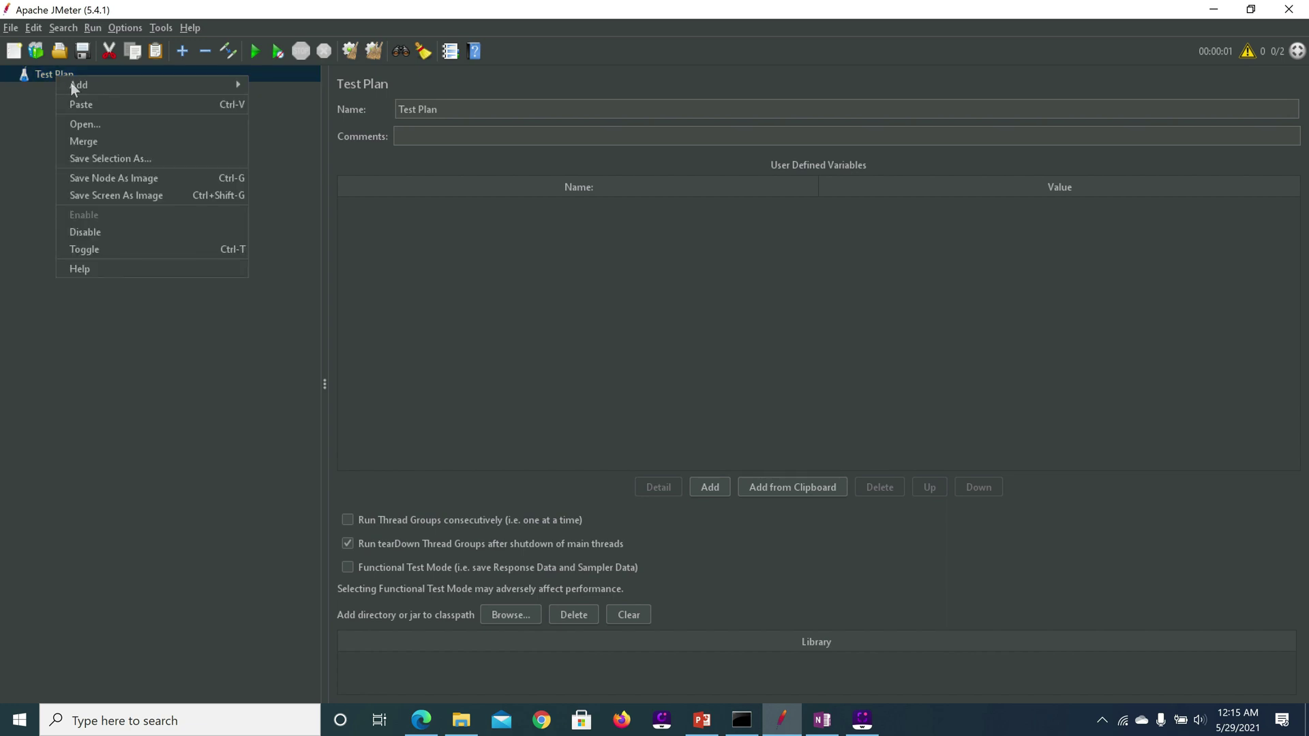
pyautogui.moveTo(139, 89)
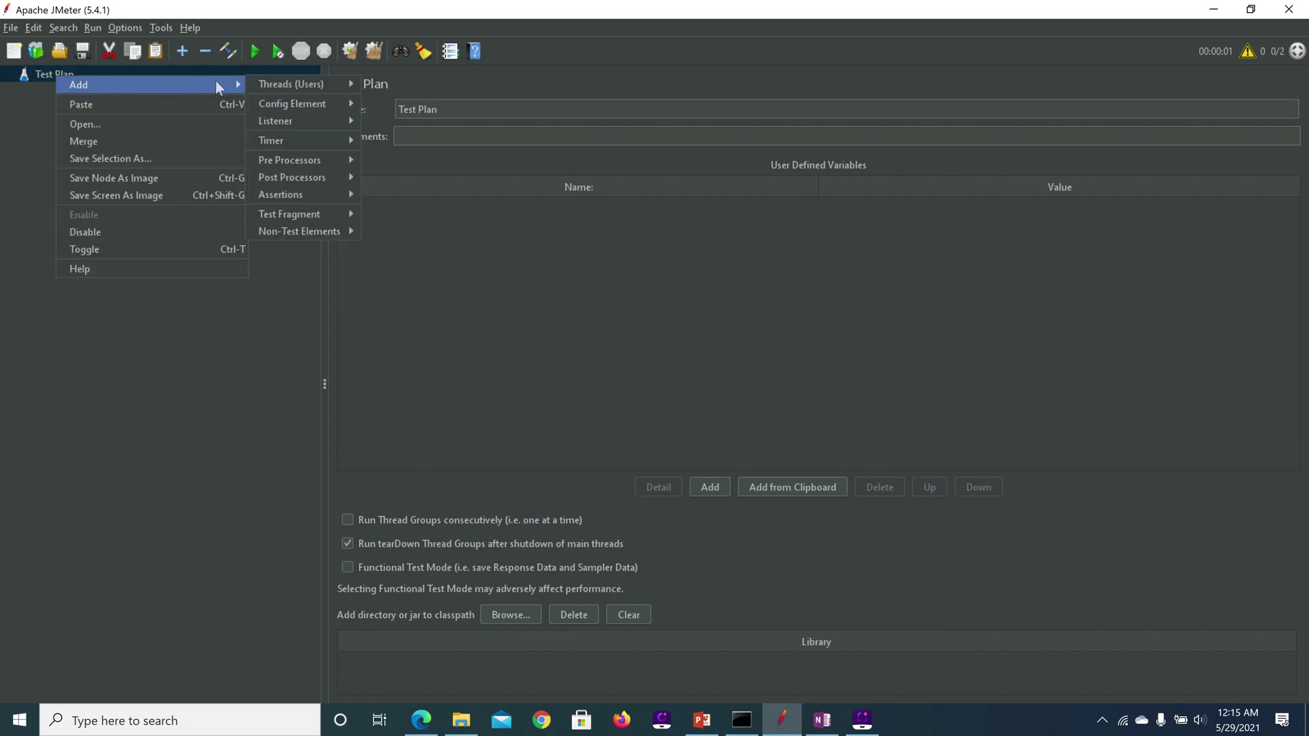
pyautogui.moveTo(324, 83)
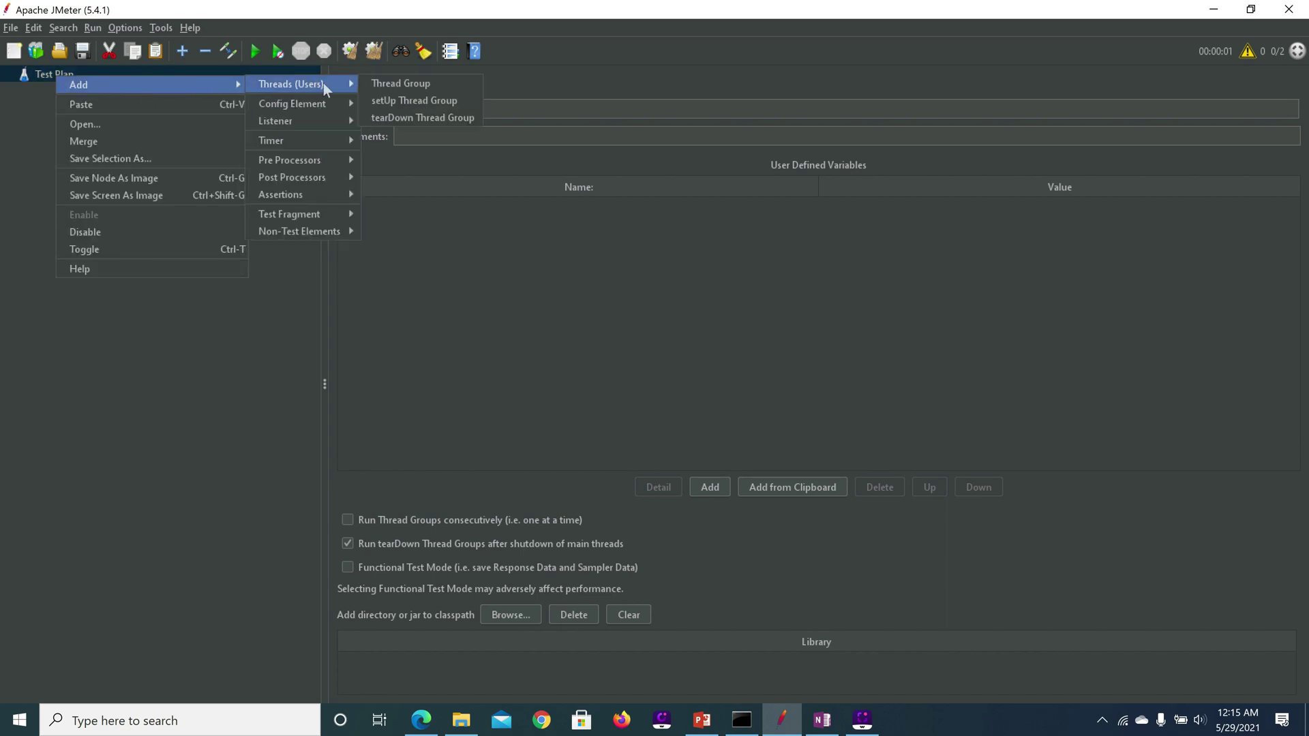
pyautogui.click(396, 82)
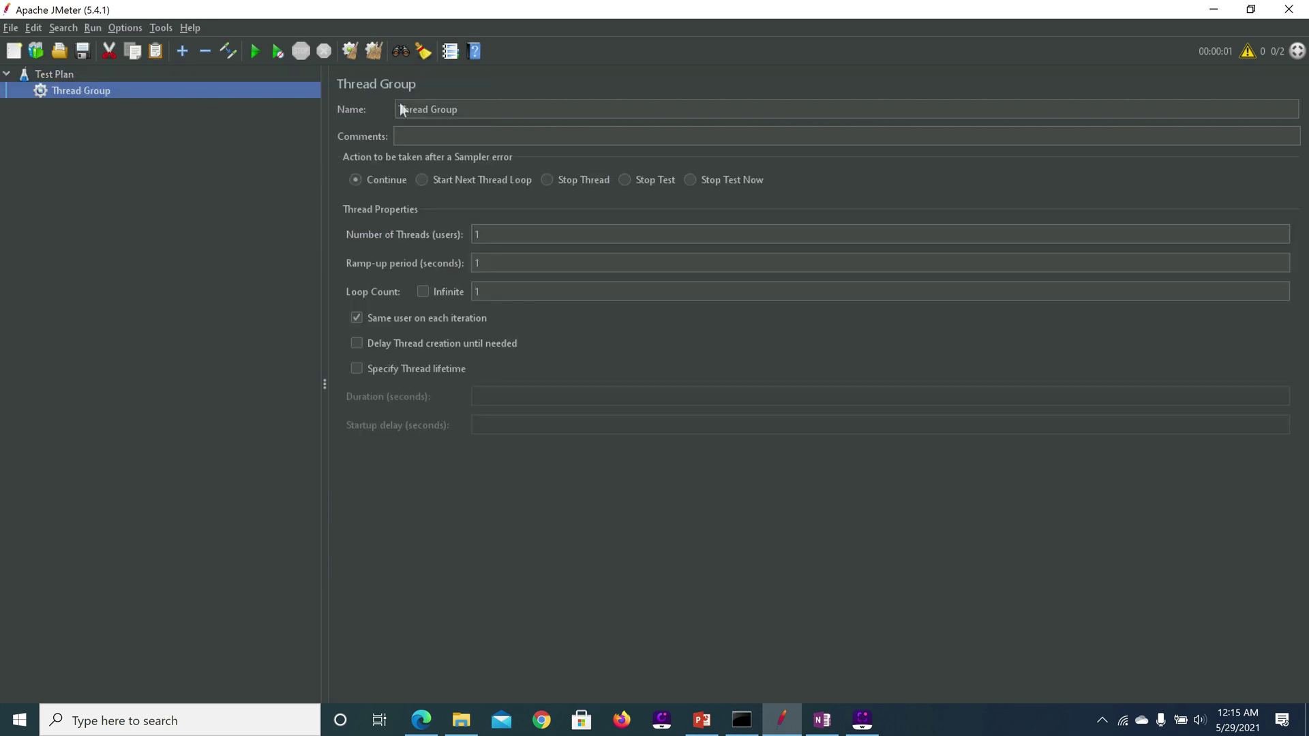
# - Rename the new Thread Group as POST Request
pyautogui.click(463, 109)
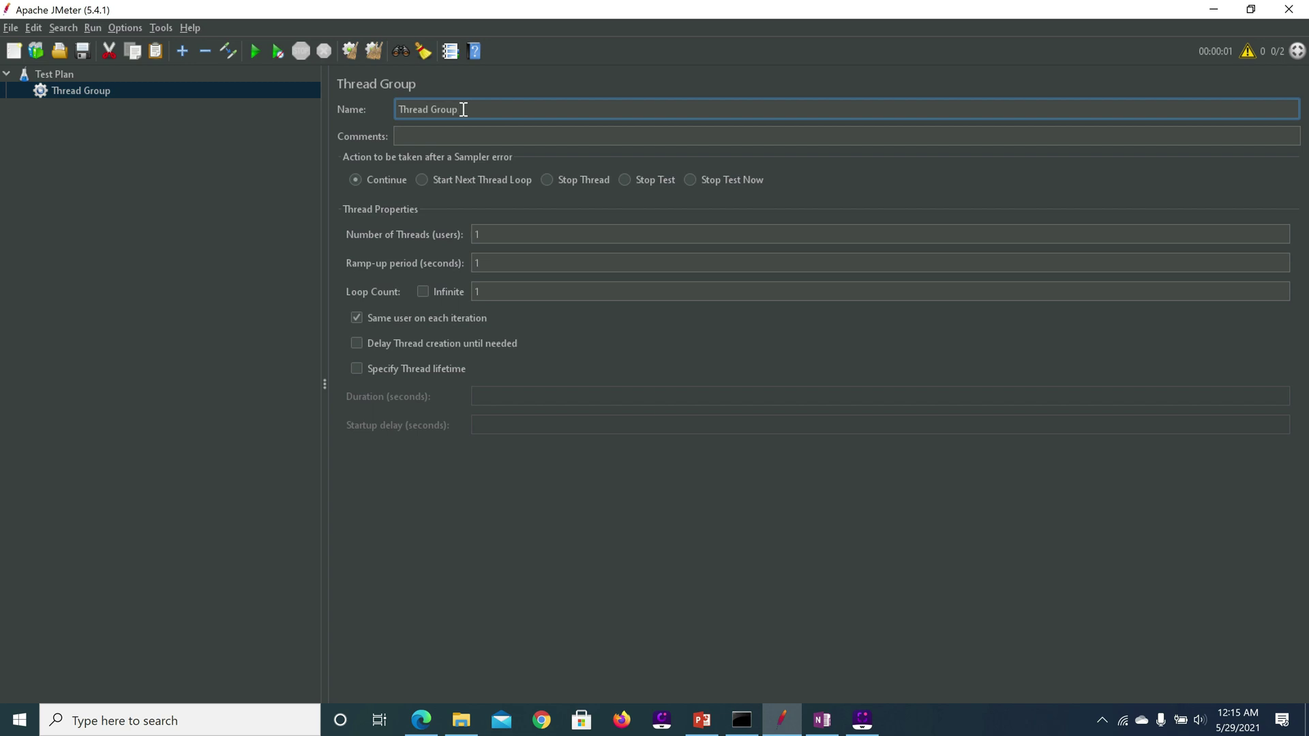
pyautogui.press('BackSpace')
pyautogui.press('BackSpace')
pyautogui.press('BackSpace')
pyautogui.press('BackSpace')
pyautogui.press('BackSpace')
pyautogui.press('BackSpace')
pyautogui.press('BackSpace')
pyautogui.press('BackSpace')
pyautogui.press('BackSpace')
pyautogui.press('BackSpace')
pyautogui.press('BackSpace')
pyautogui.press('BackSpace')
pyautogui.write('POST Request')
pyautogui.click(207, 180)
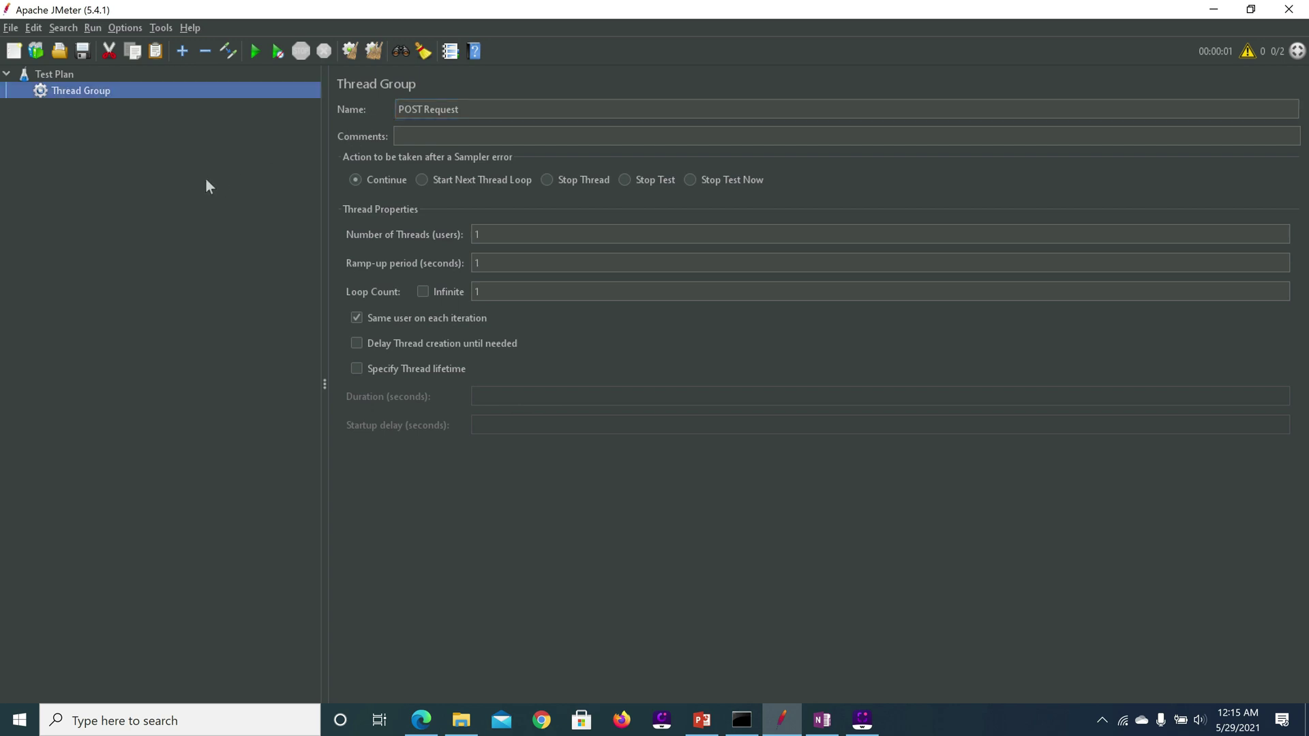
# - Add an HTTP Request sampler to the POST Request thread group and clear its default name
pyautogui.rightClick(75, 90)
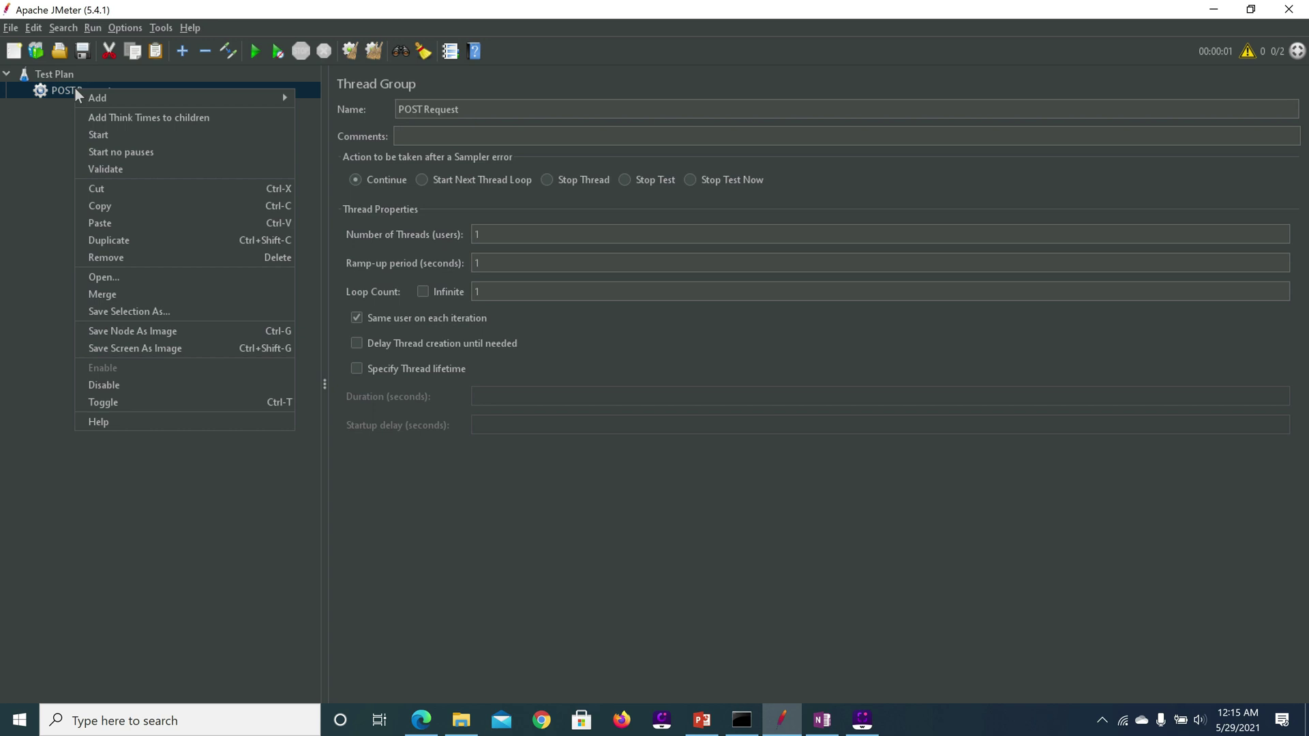
pyautogui.moveTo(231, 95)
pyautogui.moveTo(291, 96)
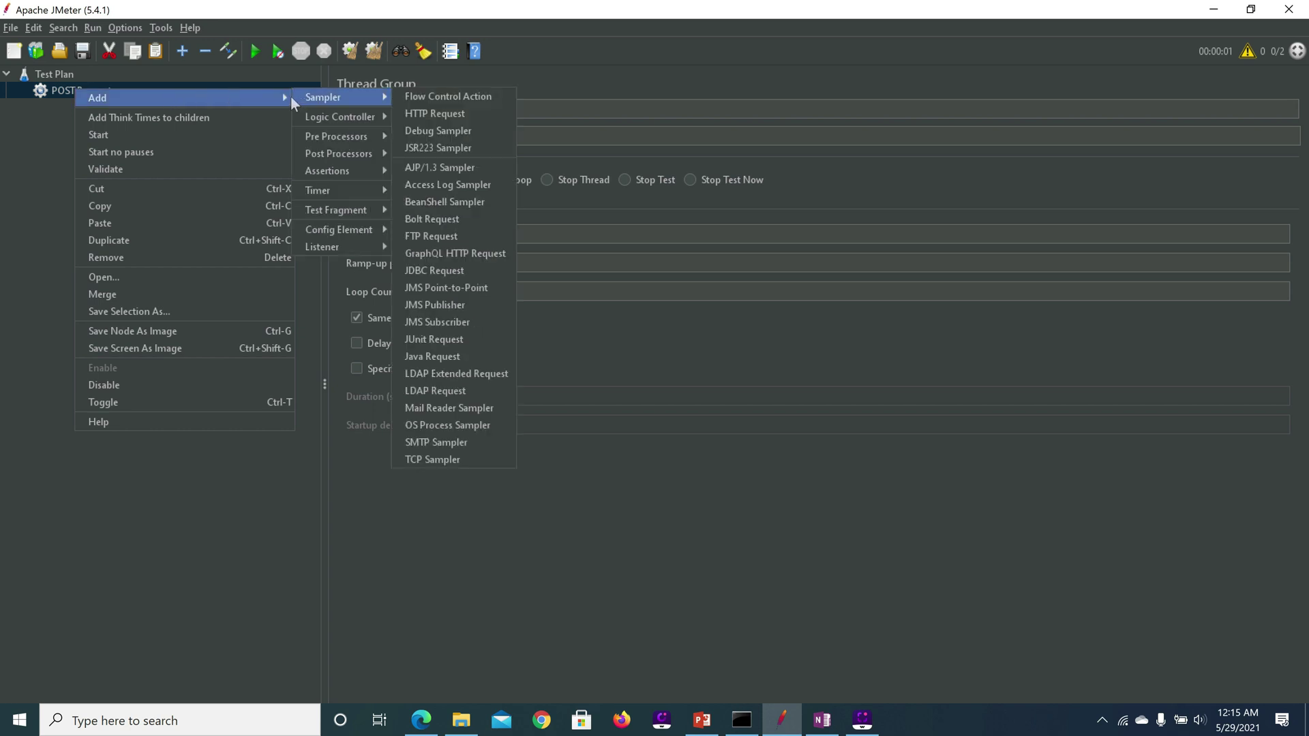
pyautogui.click(429, 114)
pyautogui.click(472, 114)
pyautogui.press('BackSpace')
pyautogui.press('BackSpace')
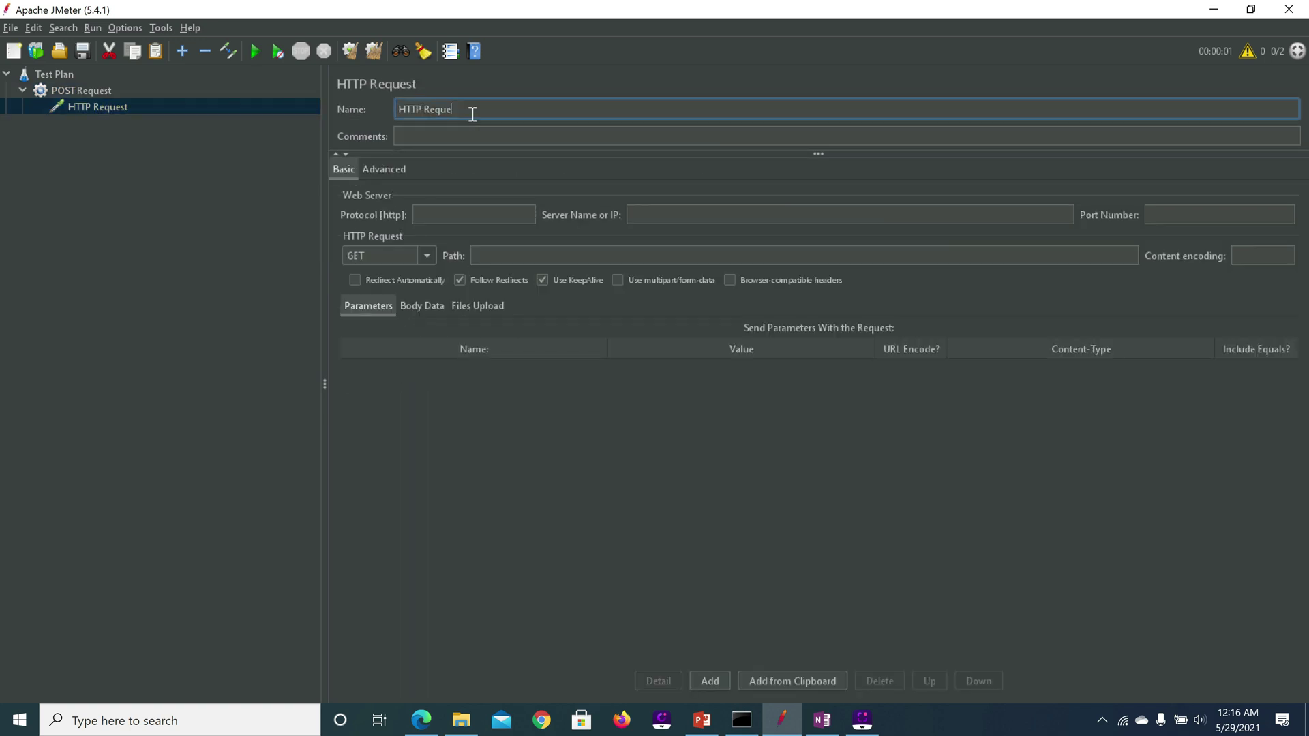
pyautogui.press('BackSpace')
pyautogui.press('BackSpace')
pyautogui.press('BackSpace')
pyautogui.press('BackSpace')
pyautogui.press('BackSpace')
pyautogui.press('BackSpace')
pyautogui.press('BackSpace')
pyautogui.press('BackSpace')
pyautogui.press('BackSpace')
pyautogui.press('BackSpace')
pyautogui.hotkey('alt', 'Tab')
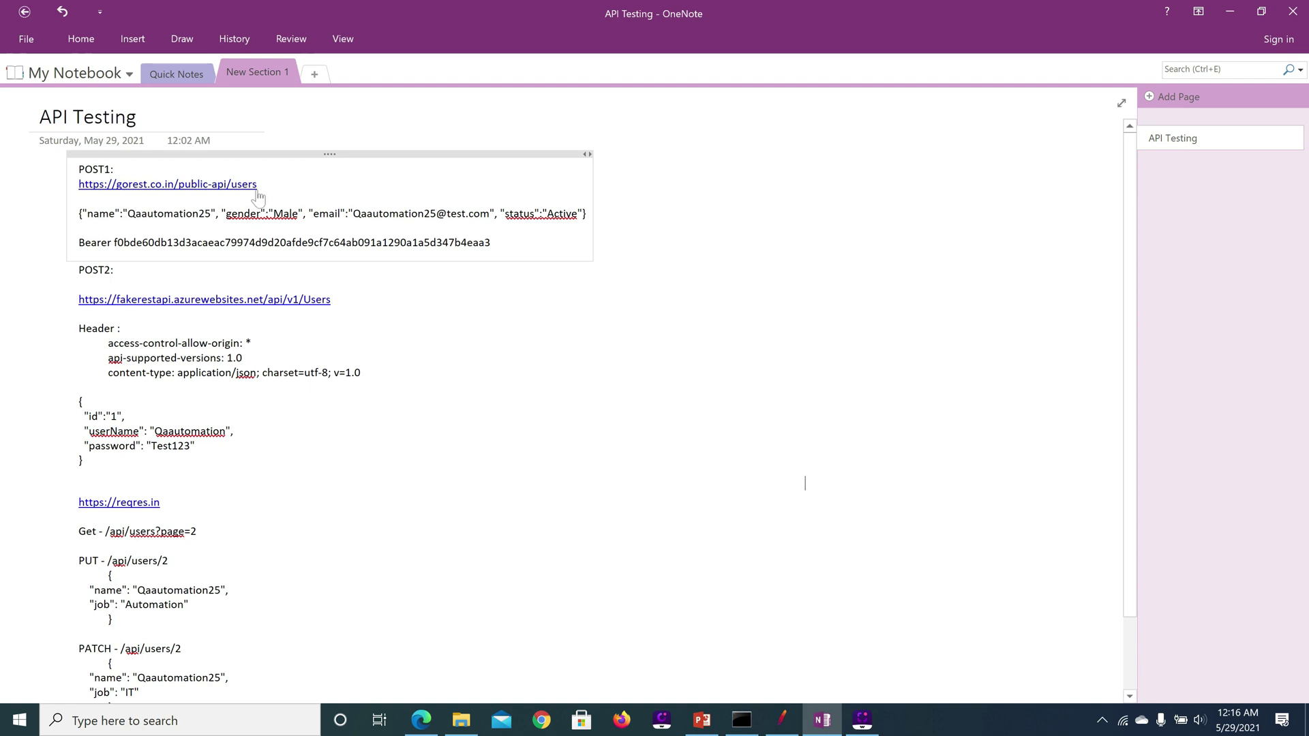
pyautogui.moveTo(257, 184); pyautogui.dragTo(79, 184)
pyautogui.hotkey('ctrl', 'c')
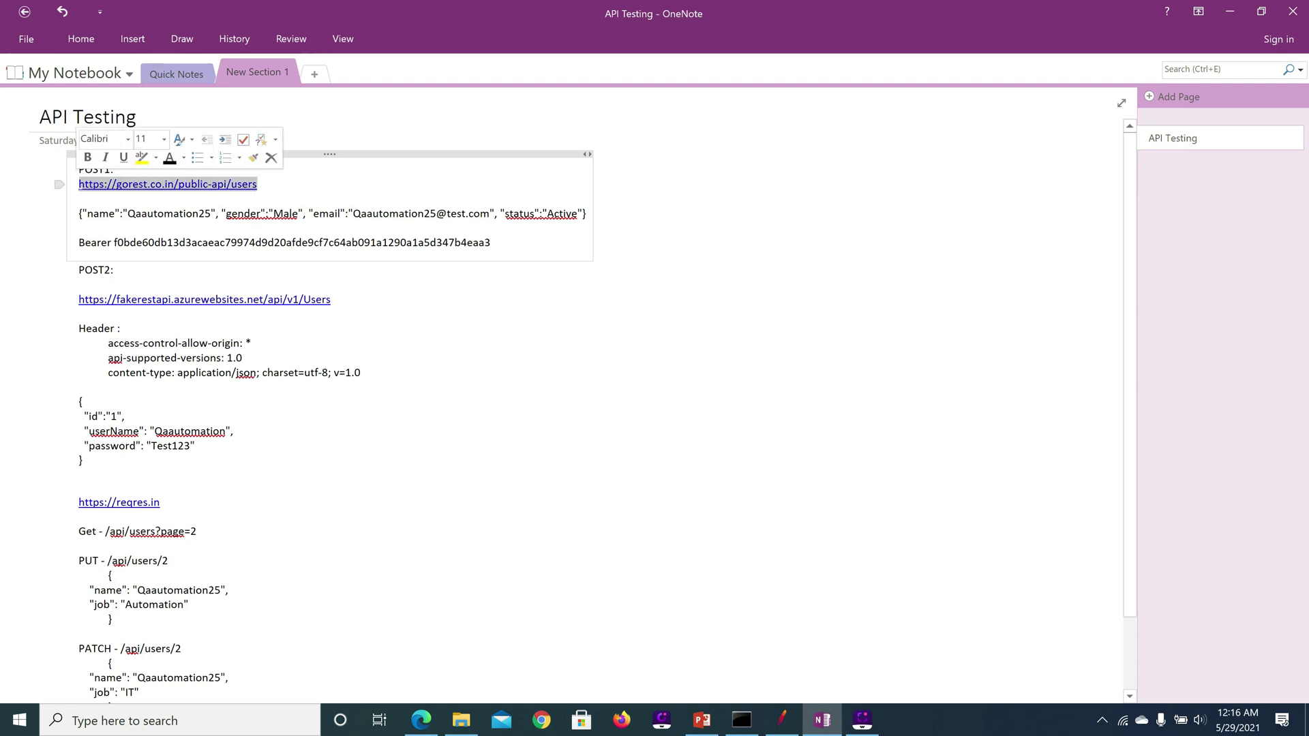
pyautogui.hotkey('alt', 'Tab')
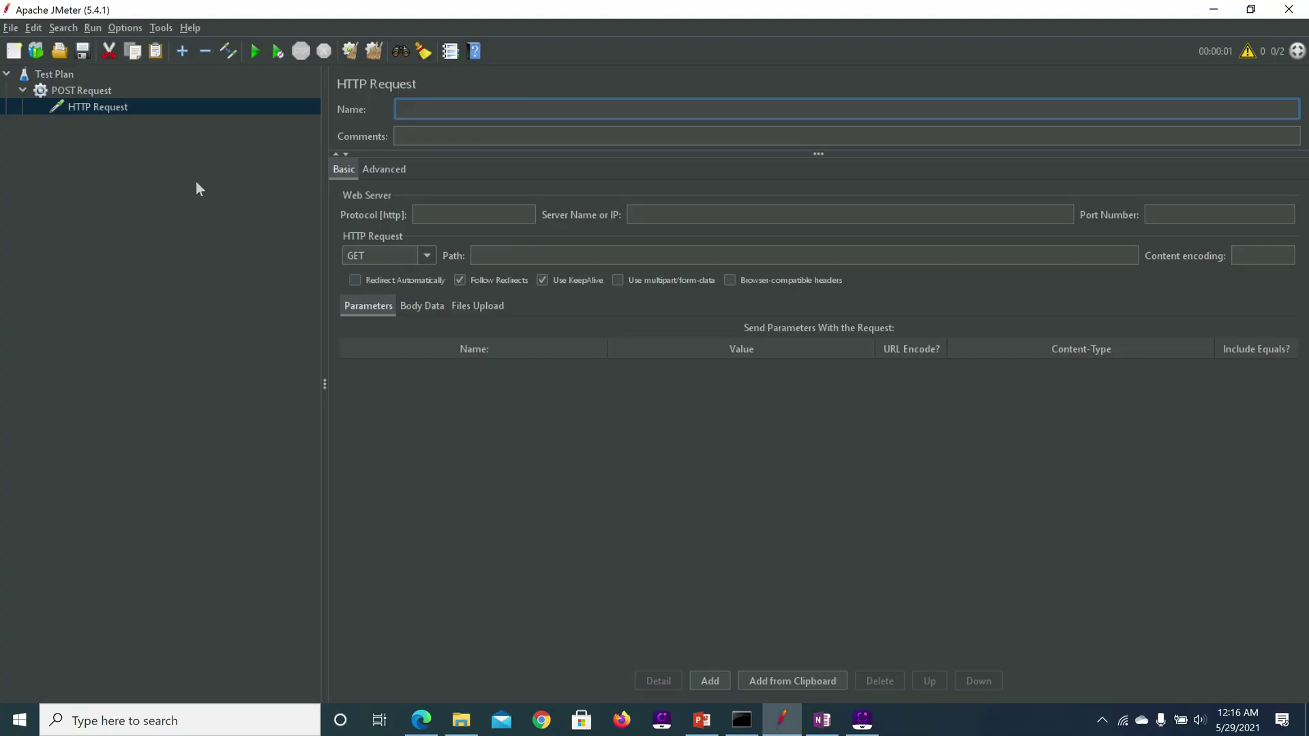
pyautogui.click(675, 214)
pyautogui.hotkey('ctrl', 'v')
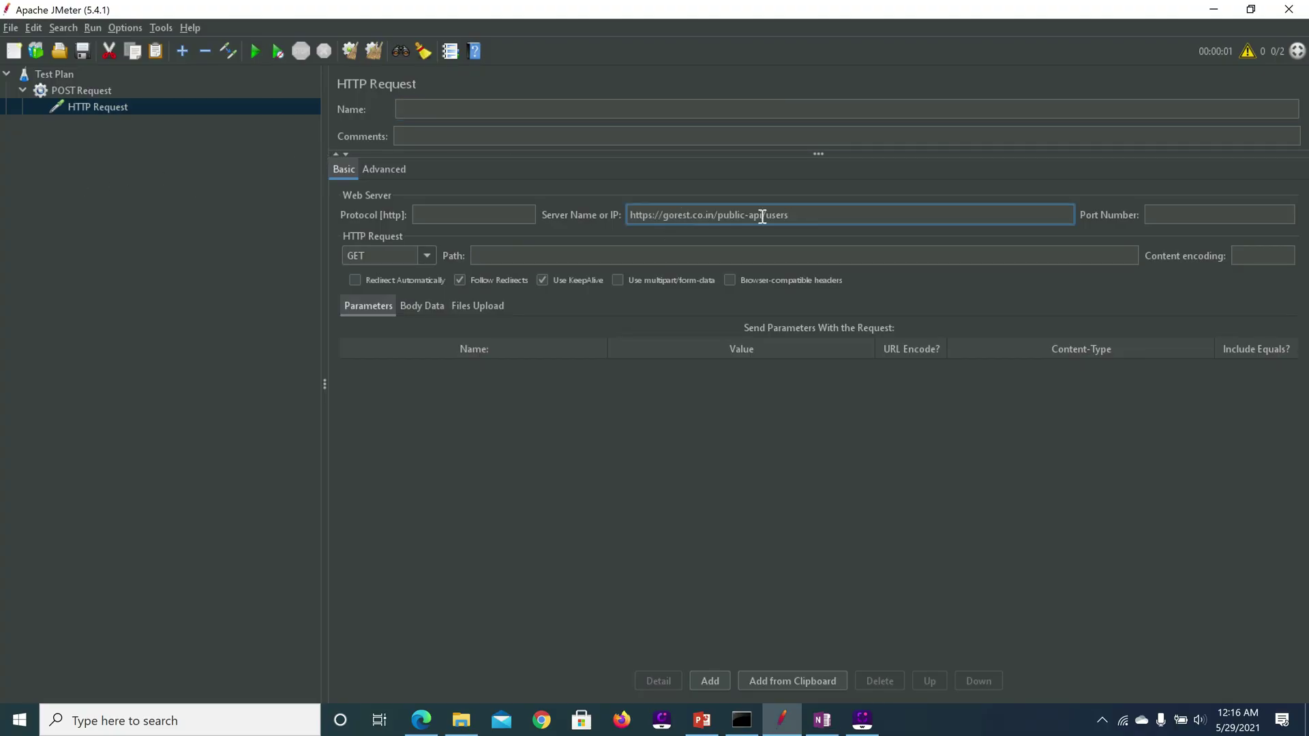
# - Move /public-api/users out of the server name and into the request path
pyautogui.moveTo(788, 215); pyautogui.dragTo(716, 214)
pyautogui.hotkey('ctrl', 'x')
pyautogui.click(534, 256)
pyautogui.hotkey('ctrl', 'v')
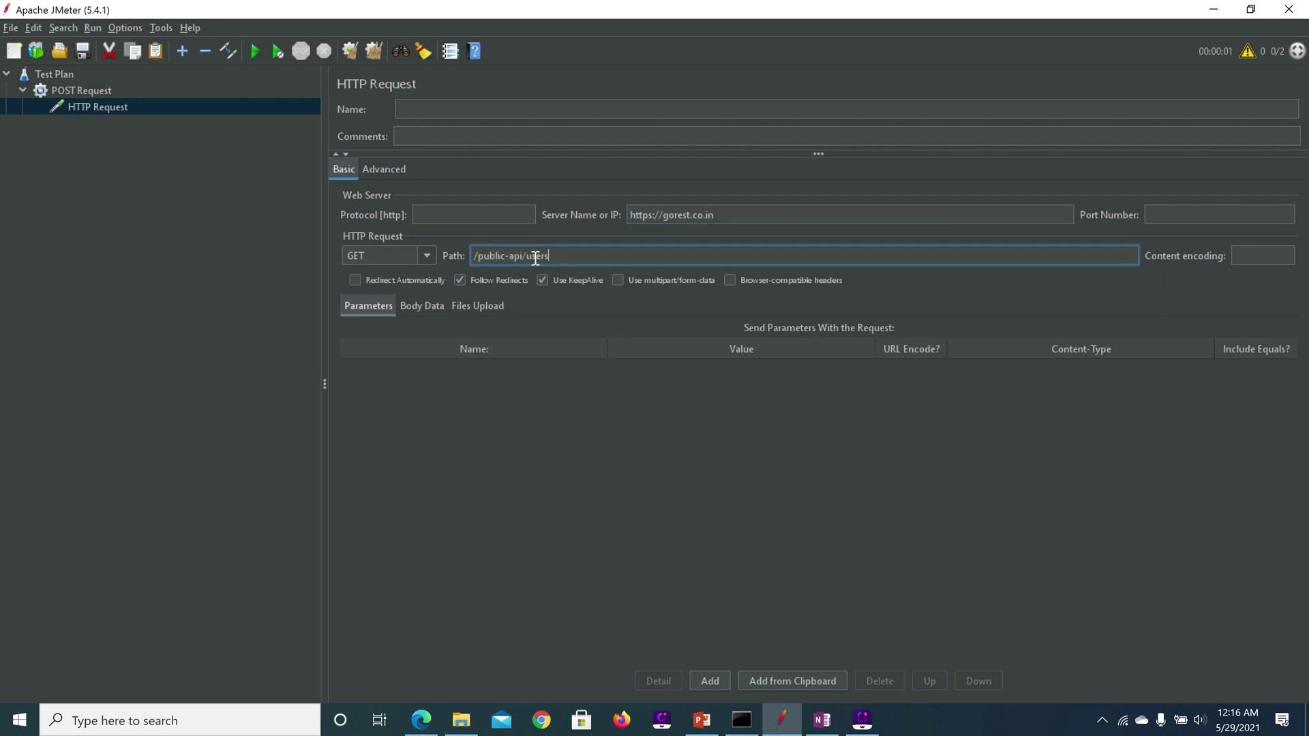
# - Reduce the server name to gorest.co.in and set the protocol to https
pyautogui.click(658, 216)
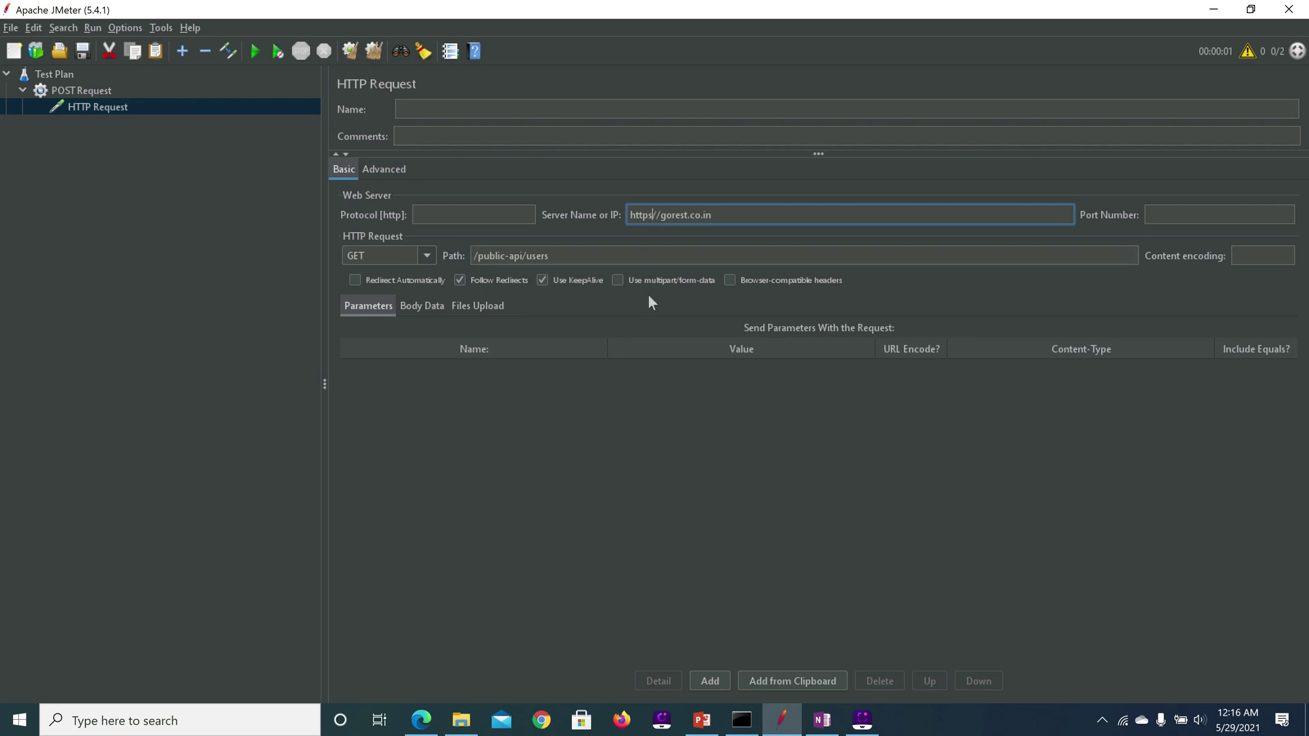
pyautogui.press('BackSpace')
pyautogui.press('BackSpace')
pyautogui.press('BackSpace')
pyautogui.press('BackSpace')
pyautogui.press('BackSpace')
pyautogui.press('BackSpace')
pyautogui.press('Delete')
pyautogui.press('Delete')
pyautogui.click(498, 212)
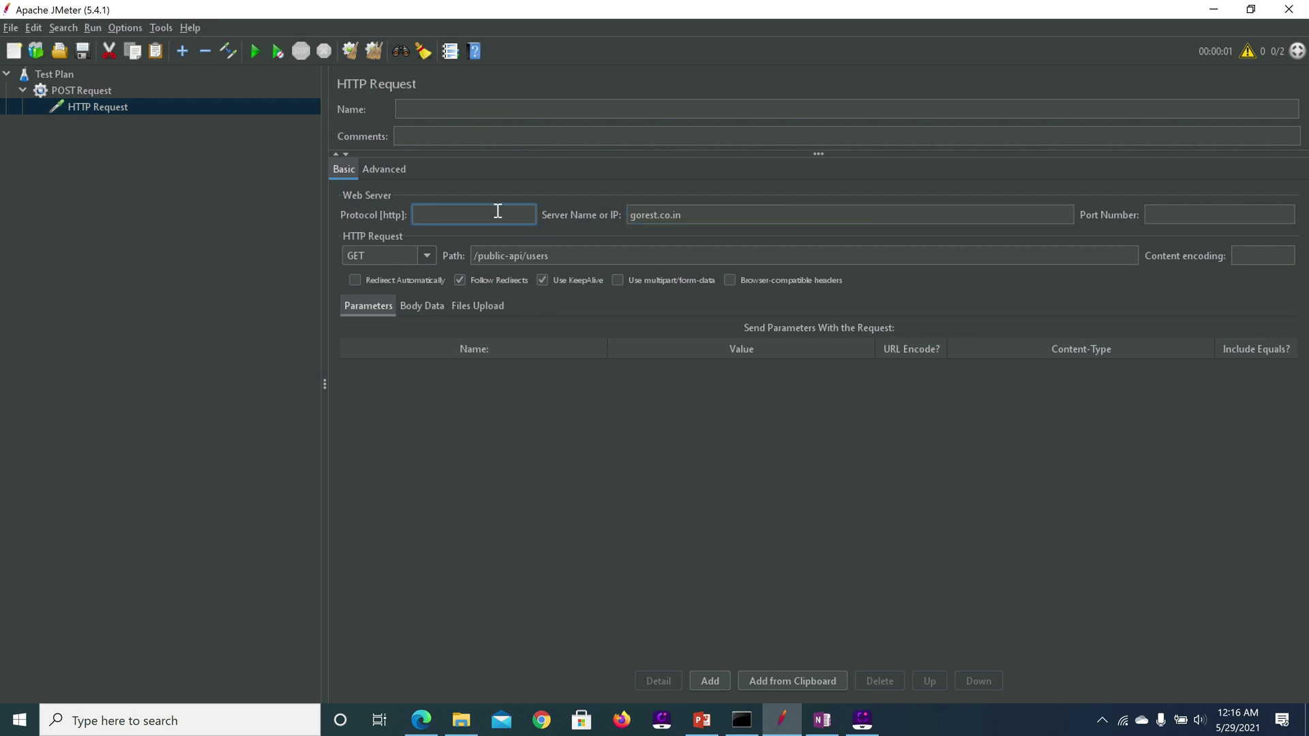
pyautogui.write('https')
# - Set the request method to POST and name the sampler POST_Gorest
pyautogui.click(426, 257)
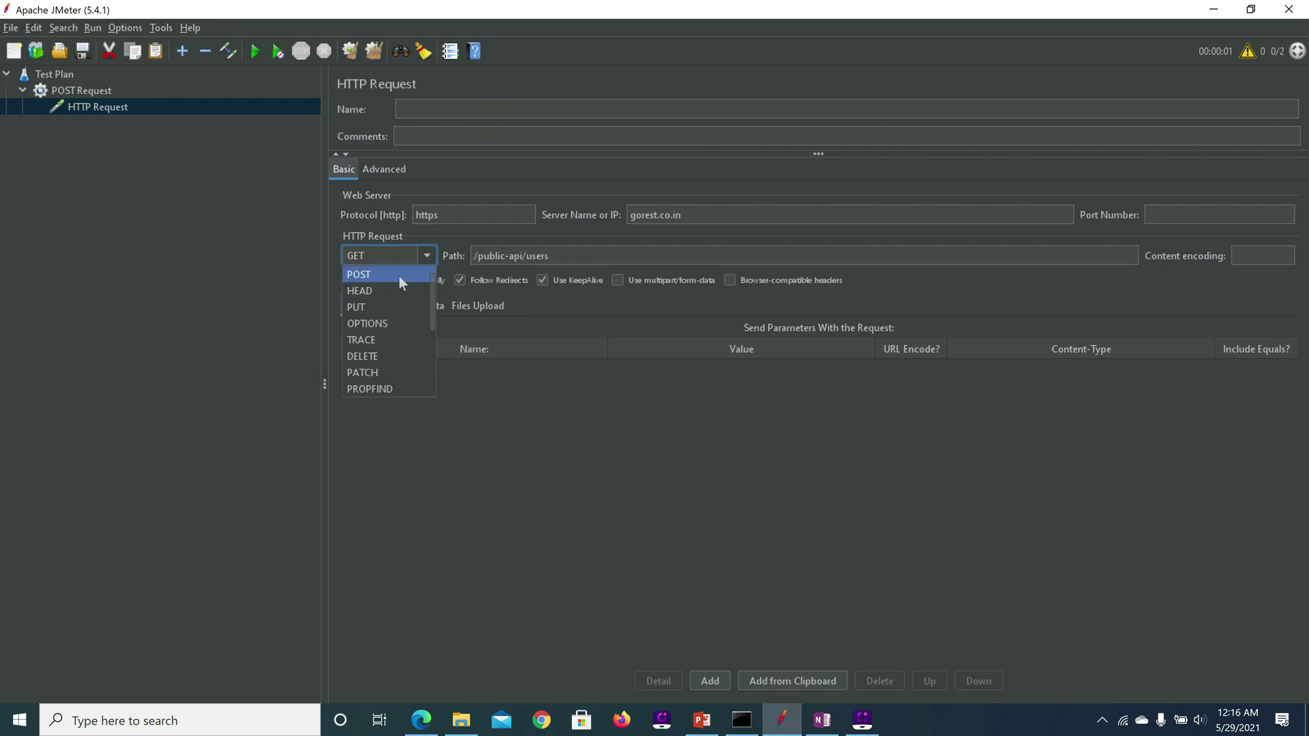
pyautogui.click(398, 276)
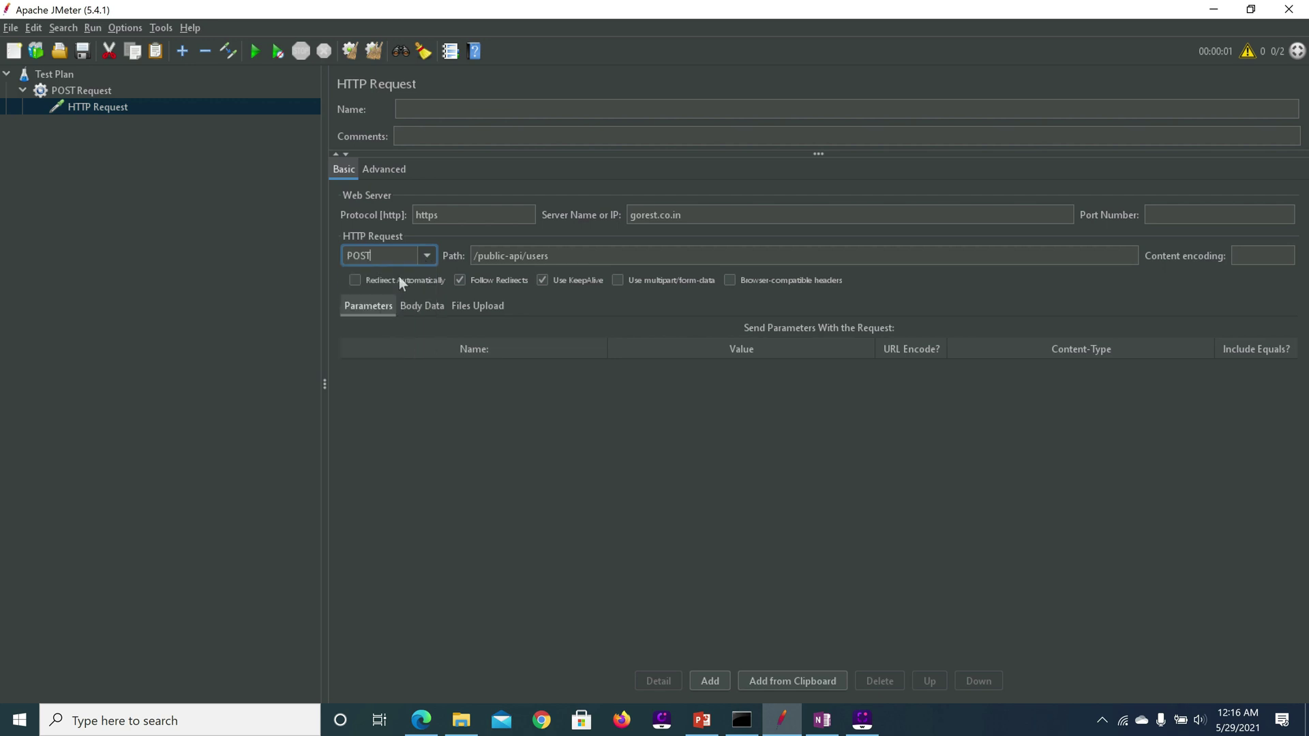
pyautogui.click(457, 109)
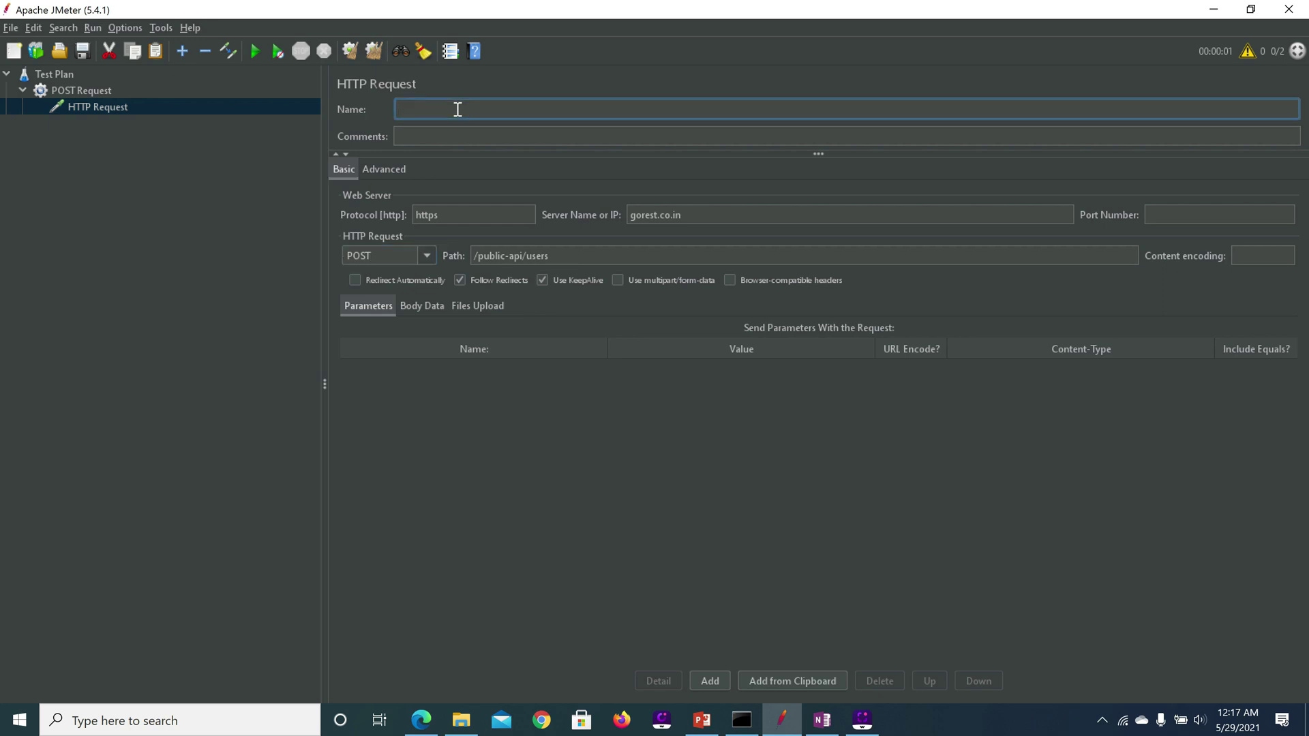
pyautogui.write('POST_Gorest')
# - Save the test plan as API_Testing.jmx in the Jmeter_Tutorial folder
pyautogui.click(84, 55)
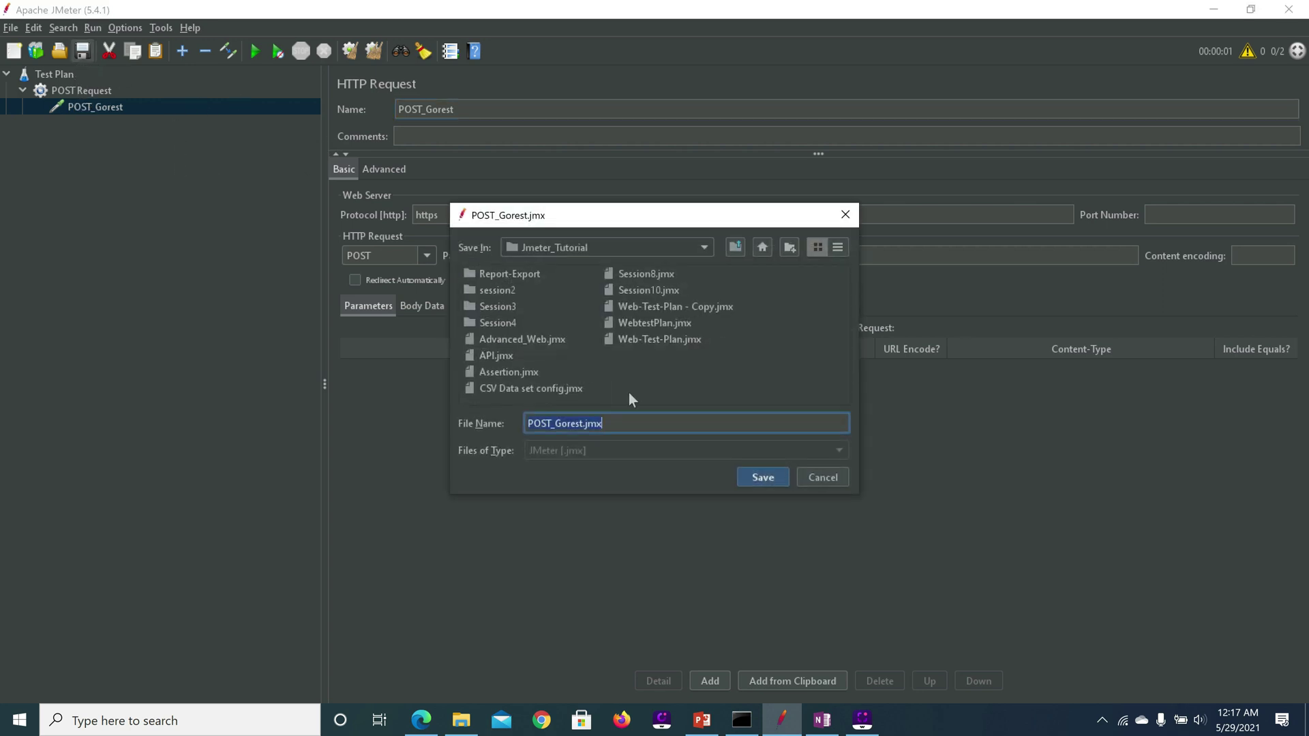
pyautogui.click(583, 423)
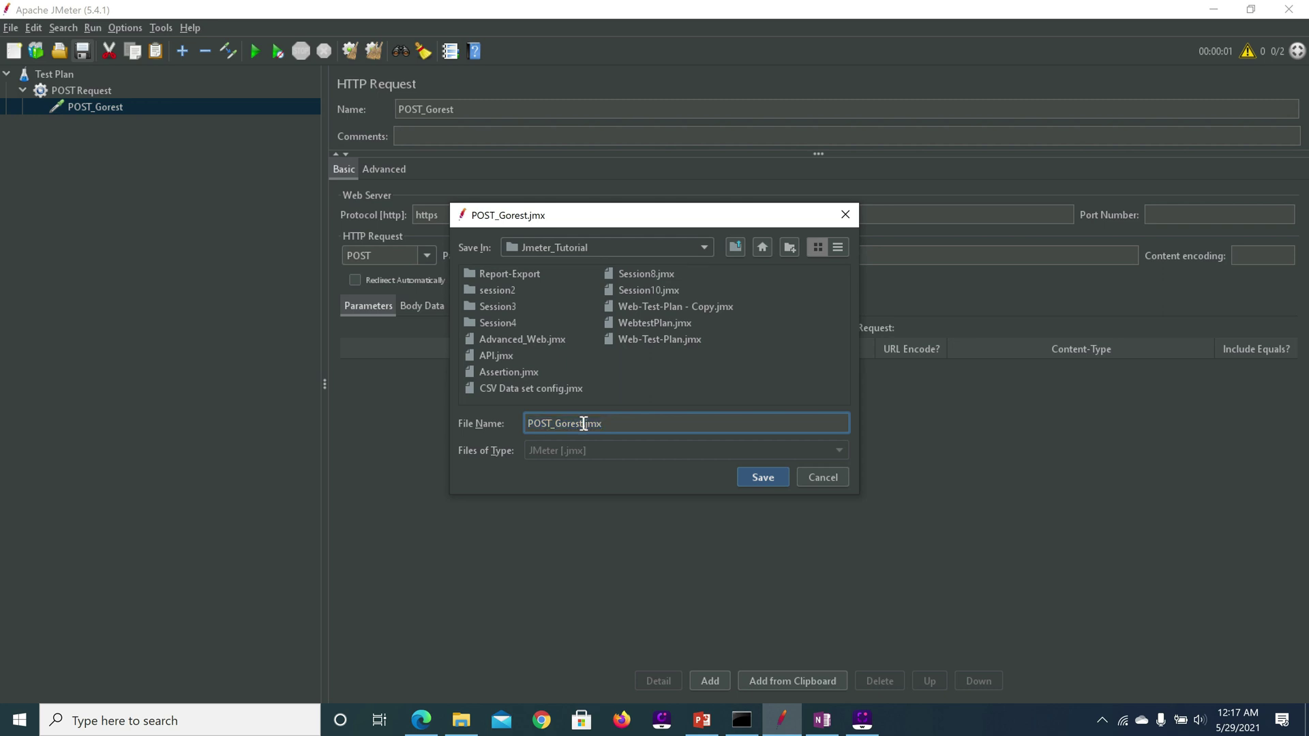
pyautogui.press('BackSpace')
pyautogui.press('BackSpace')
pyautogui.press('BackSpace')
pyautogui.press('BackSpace')
pyautogui.press('BackSpace')
pyautogui.press('BackSpace')
pyautogui.press('BackSpace')
pyautogui.press('BackSpace')
pyautogui.press('BackSpace')
pyautogui.press('BackSpace')
pyautogui.press('BackSpace')
pyautogui.write('API')
pyautogui.write('I')
pyautogui.write('_Test')
pyautogui.write('ing')
pyautogui.click(759, 477)
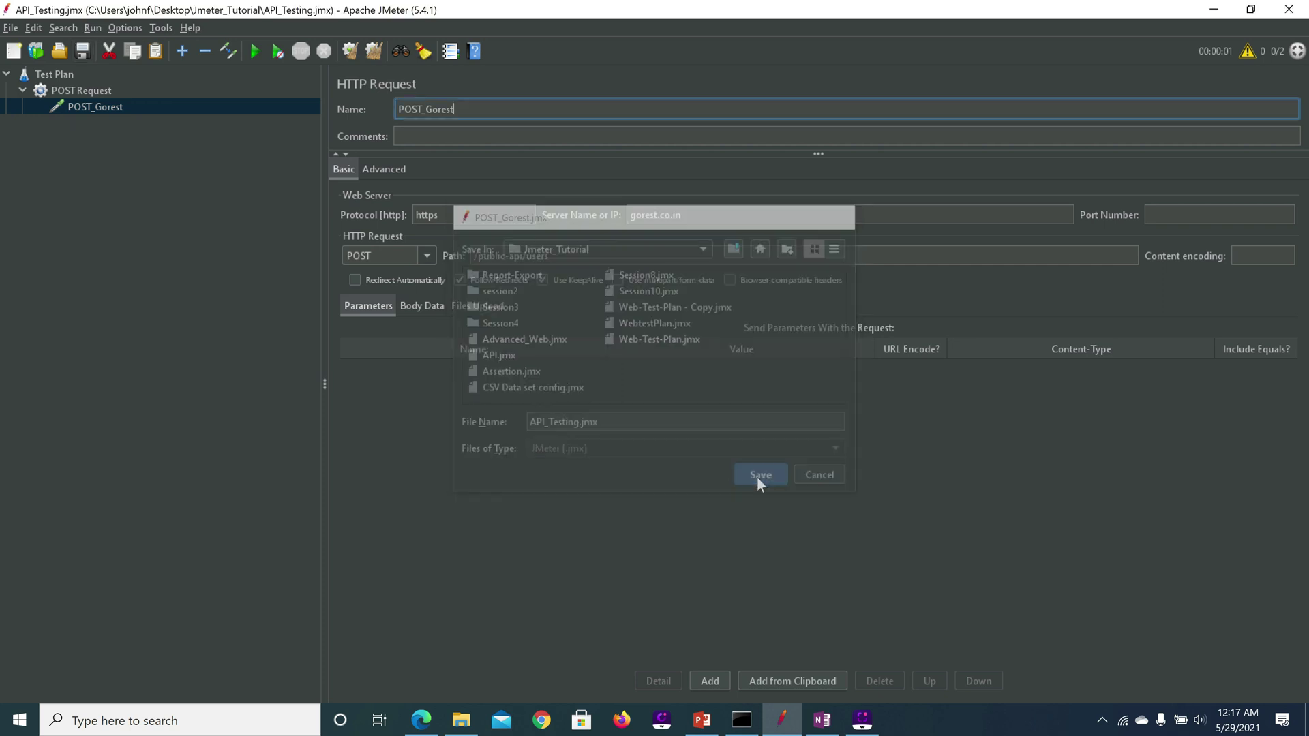
# - Add a View Results Tree listener to the POST Request thread group
pyautogui.click(85, 90)
pyautogui.rightClick(84, 92)
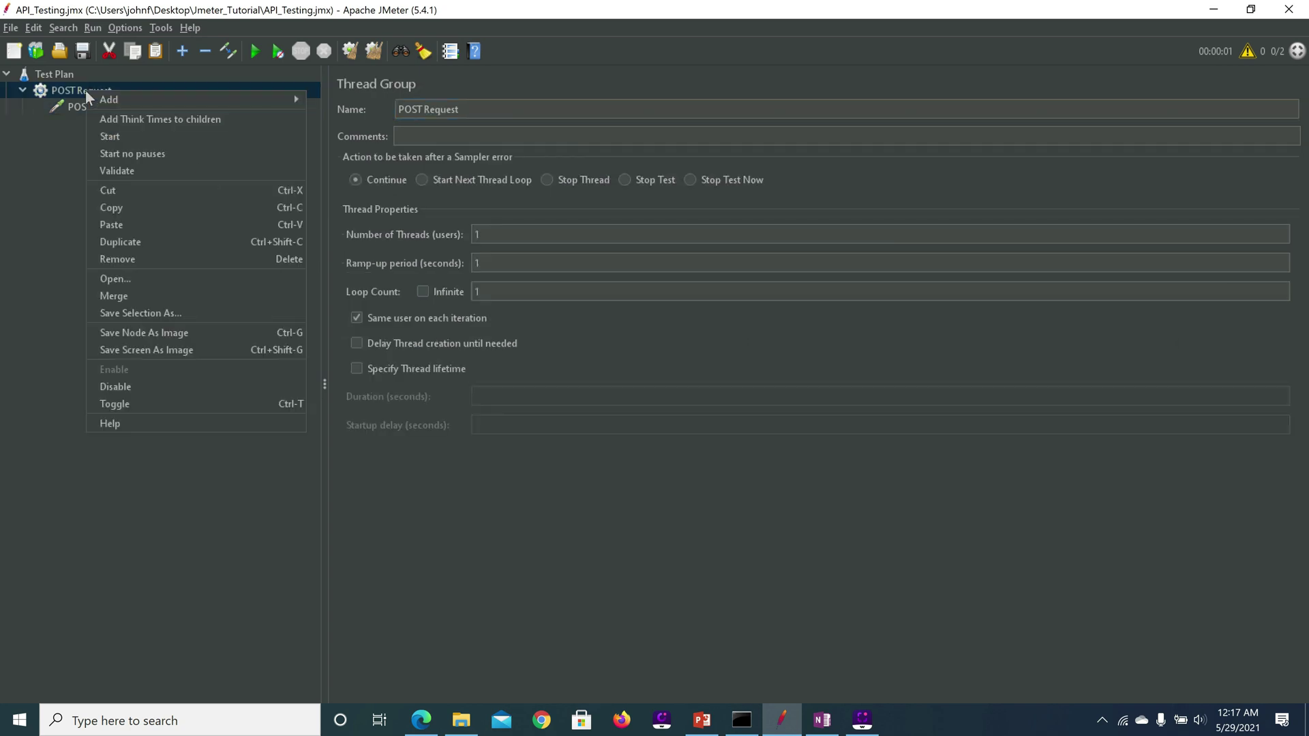
pyautogui.moveTo(284, 98)
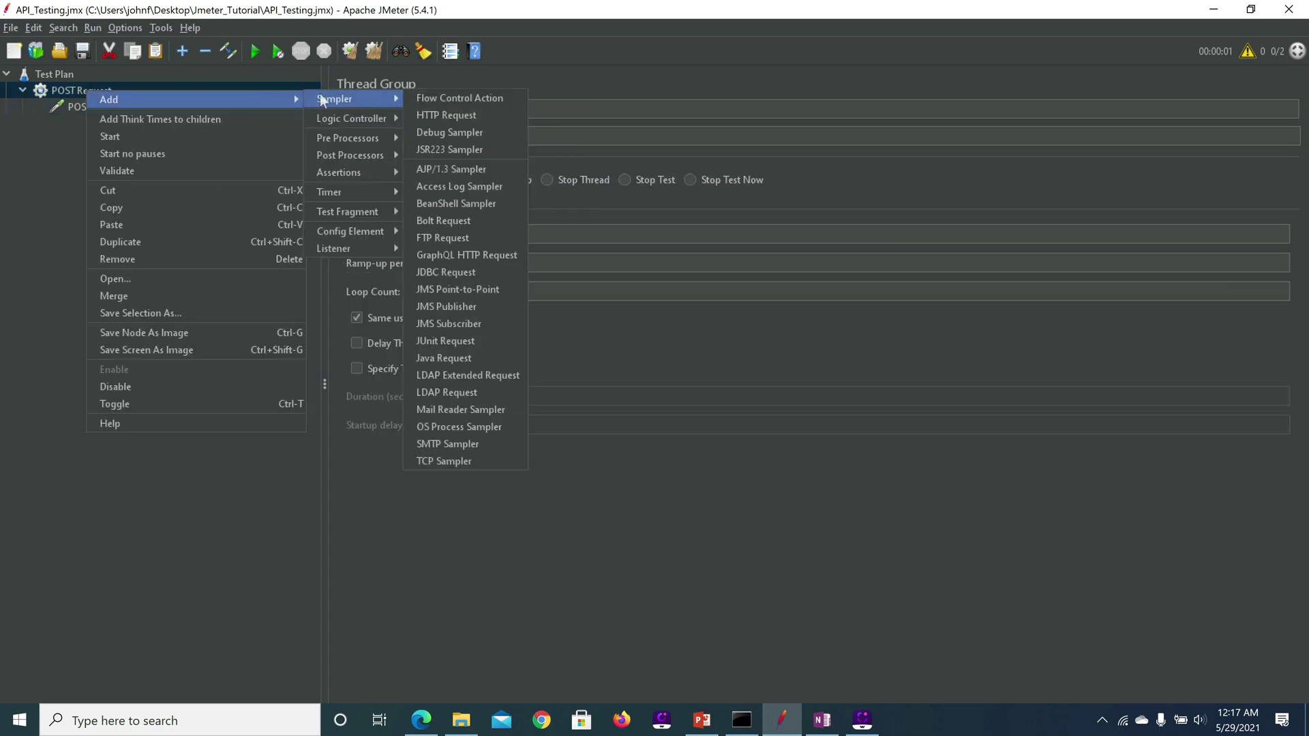
pyautogui.moveTo(366, 249)
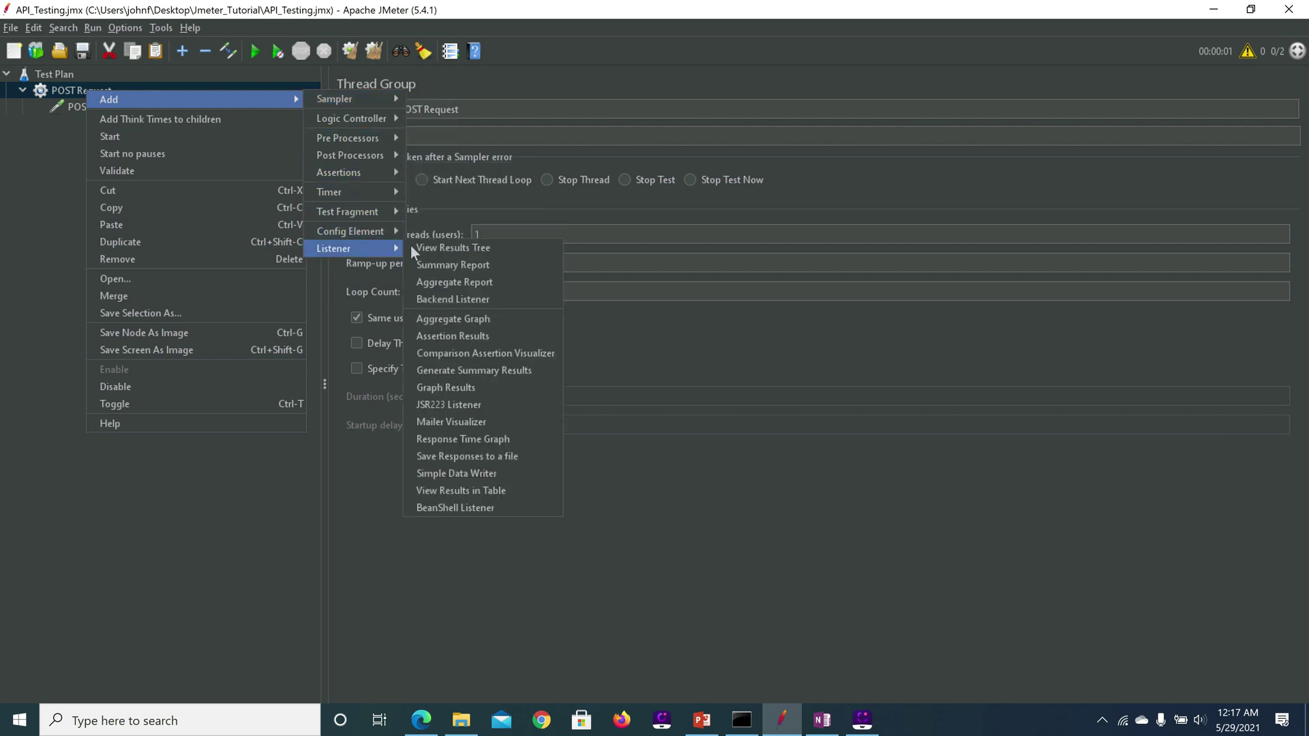
pyautogui.click(443, 246)
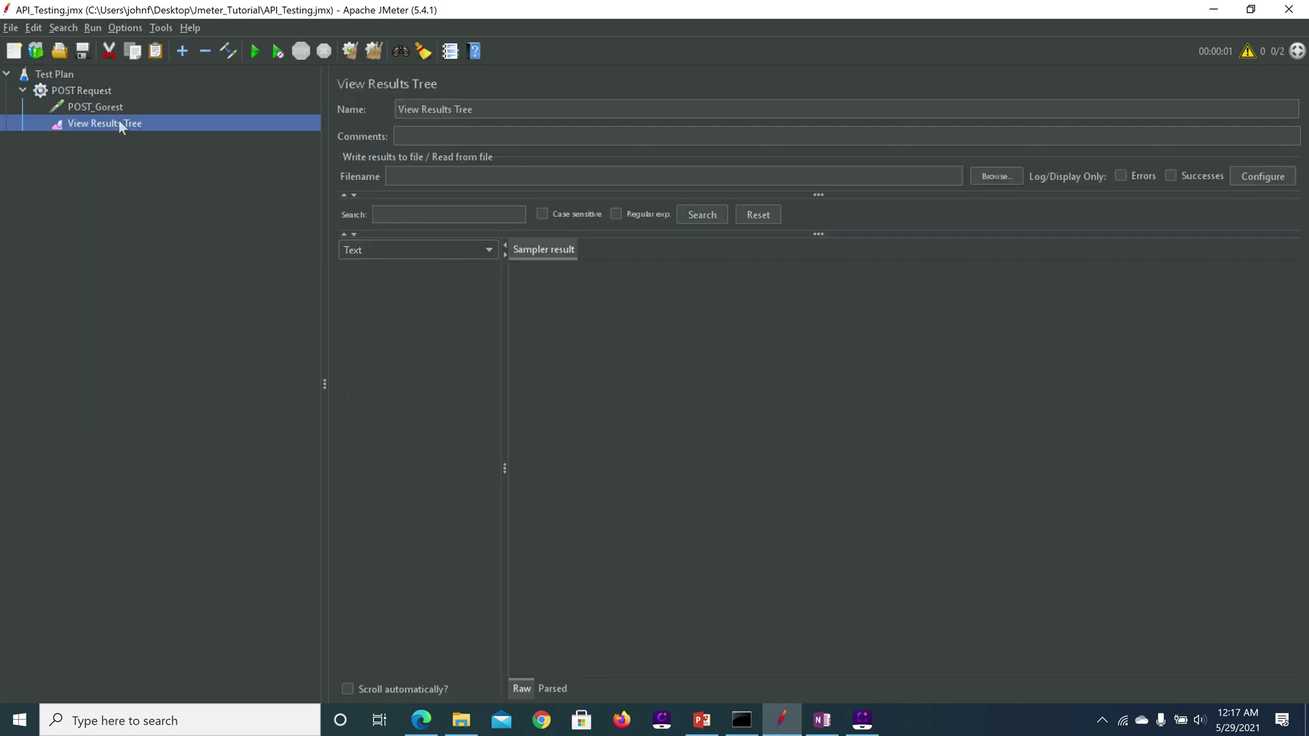
# - Run the test plan and examine the sampler result, request body and response data of POST_Gorest
pyautogui.click(256, 57)
pyautogui.click(387, 269)
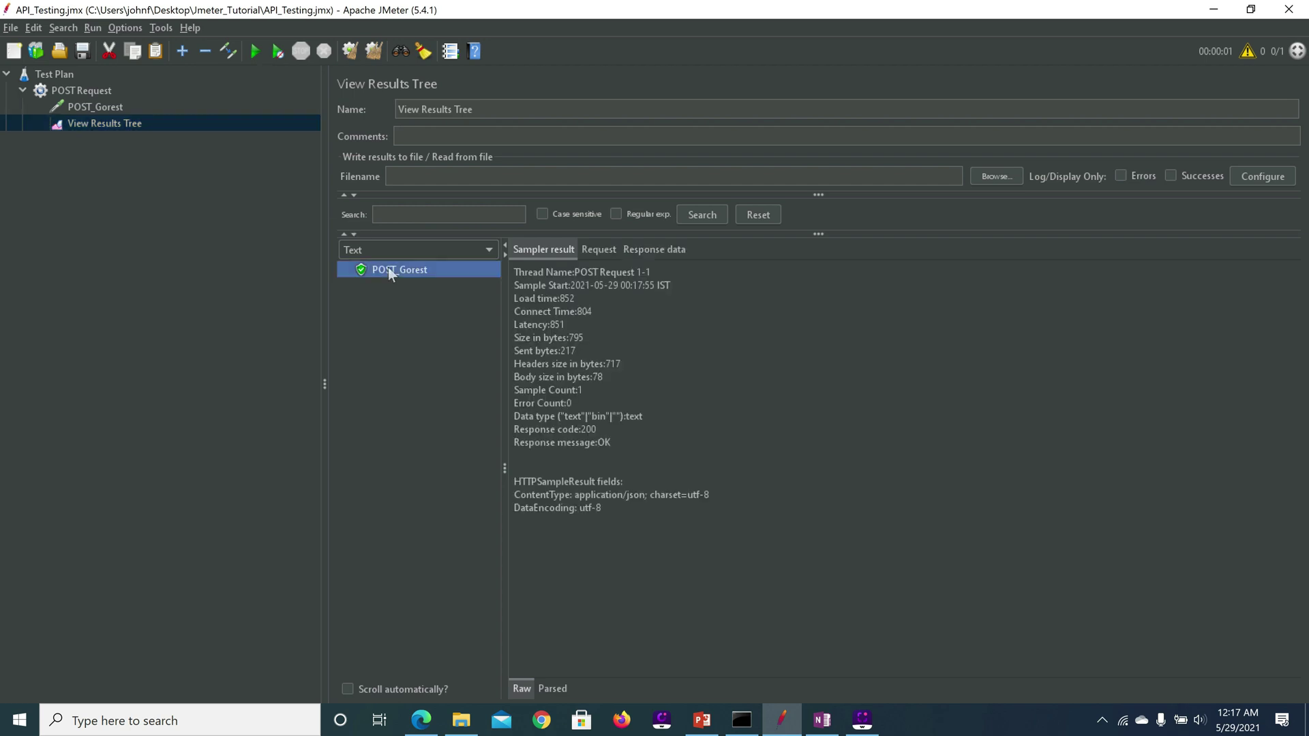
pyautogui.click(600, 246)
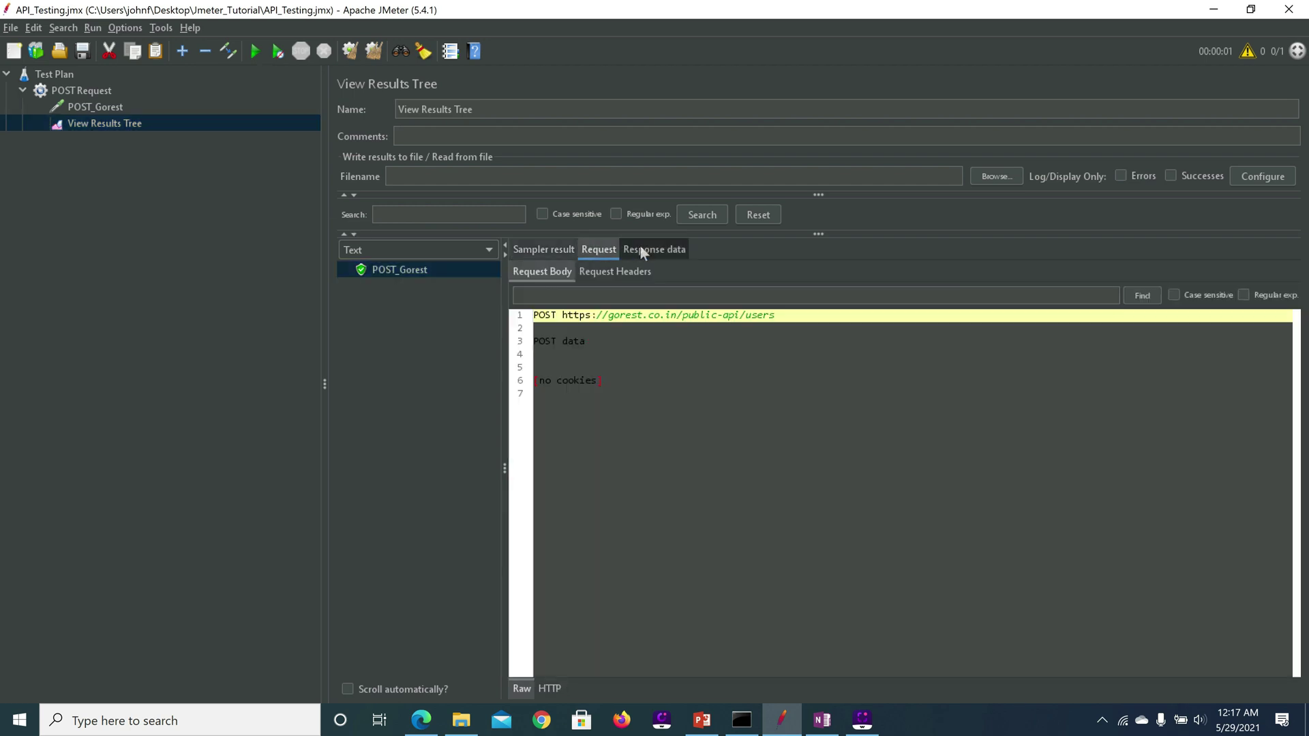
pyautogui.click(568, 354)
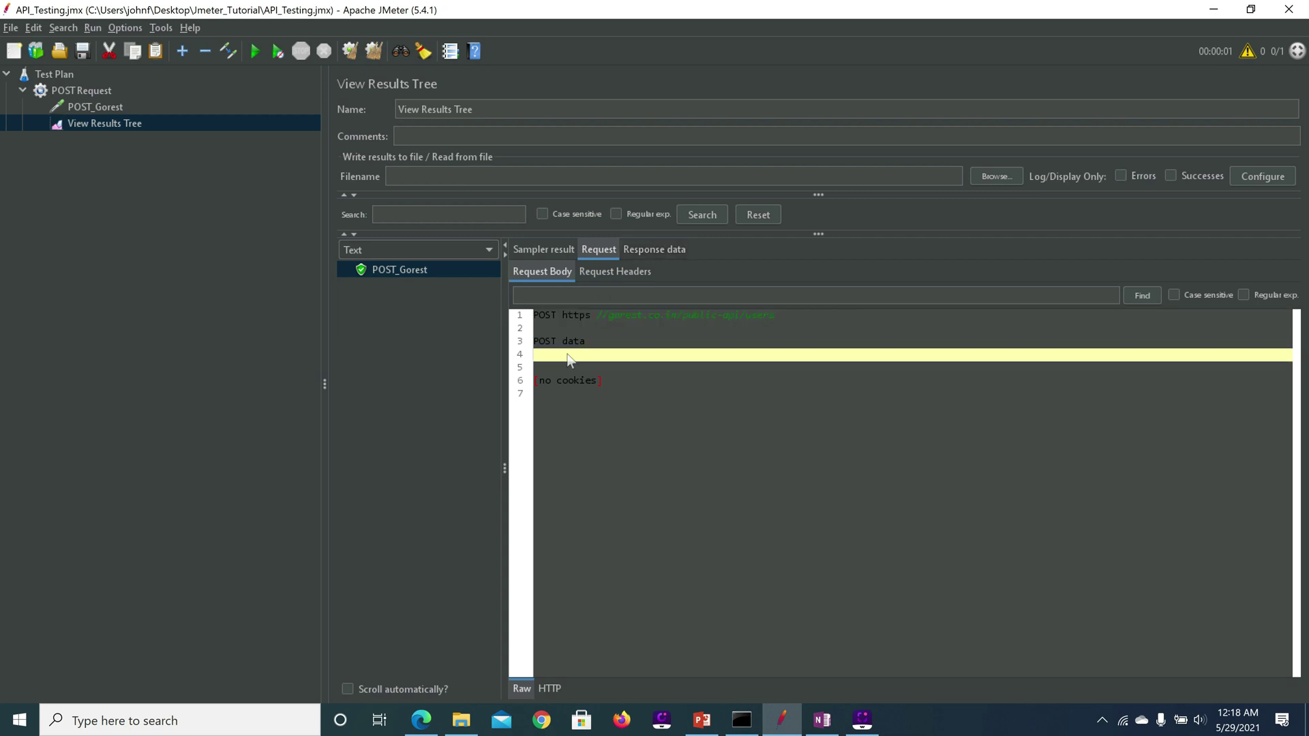
pyautogui.hotkey('ctrl', 'a')
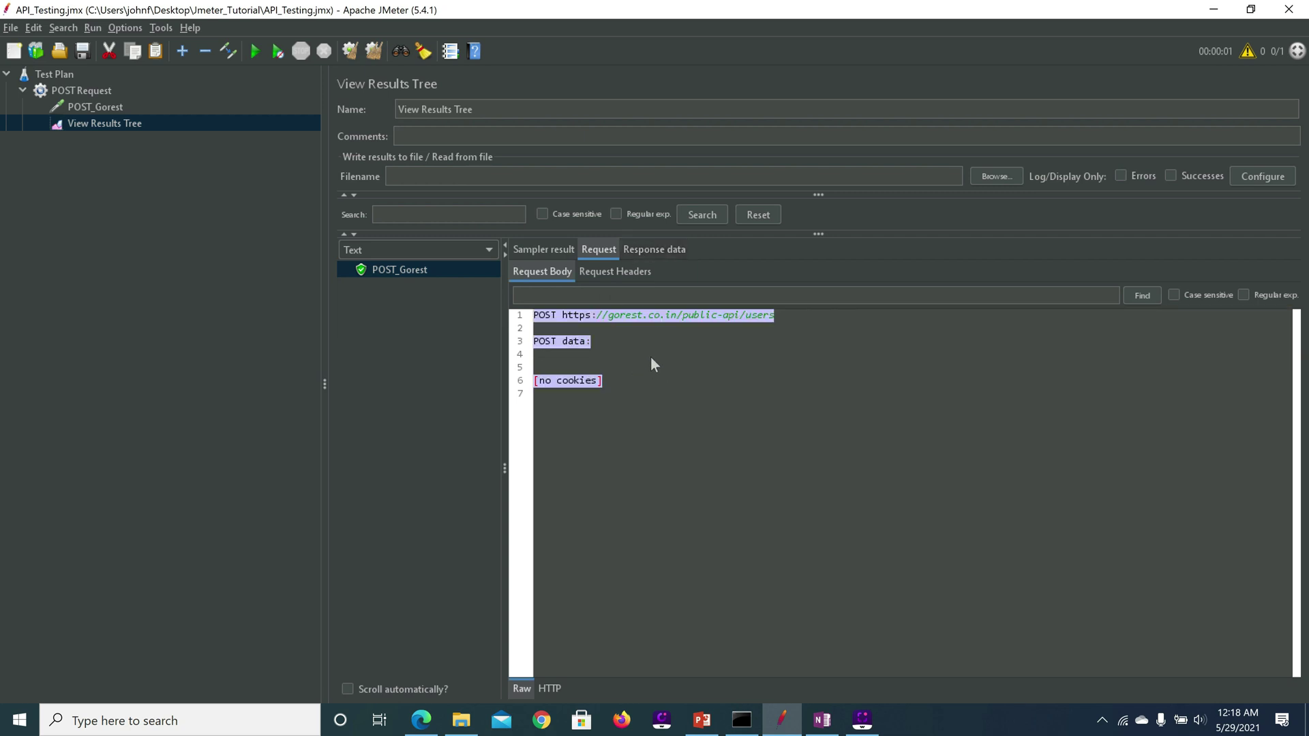
pyautogui.click(673, 249)
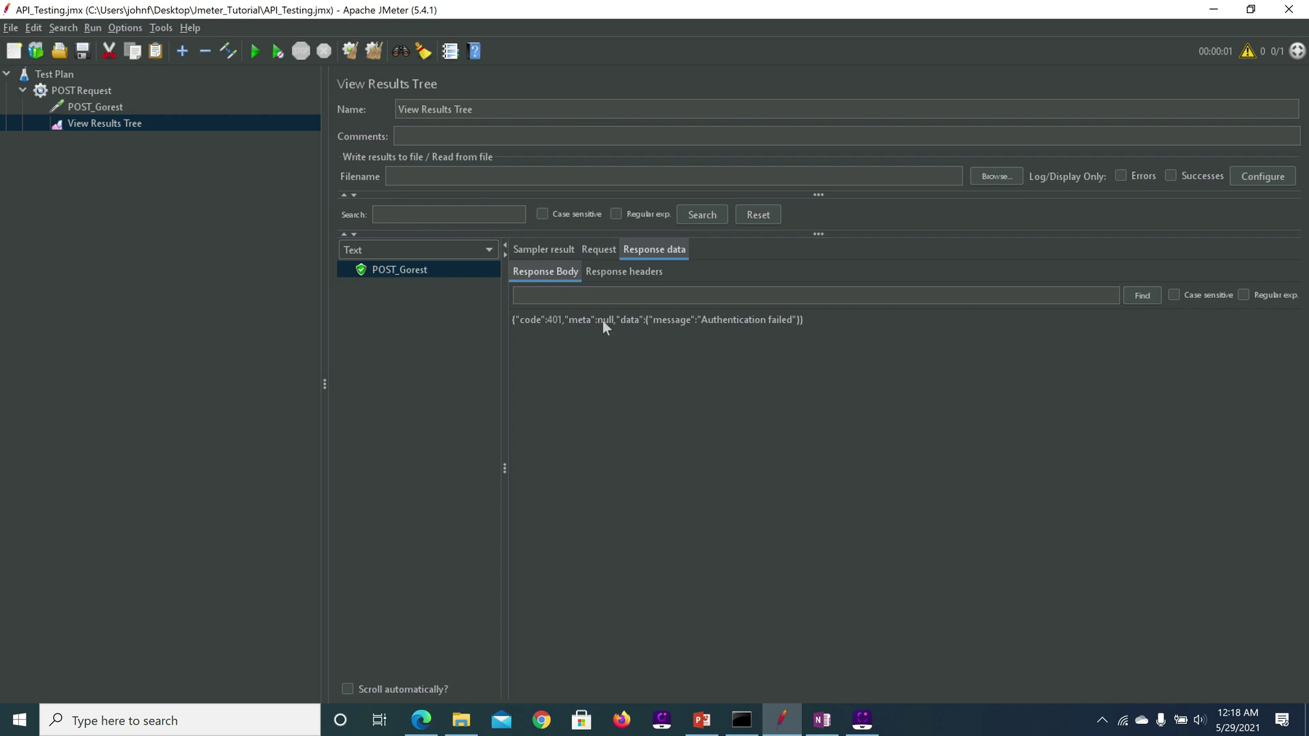
# - Add a Response Assertion to the POST_Gorest sampler
pyautogui.click(93, 106)
pyautogui.rightClick(92, 107)
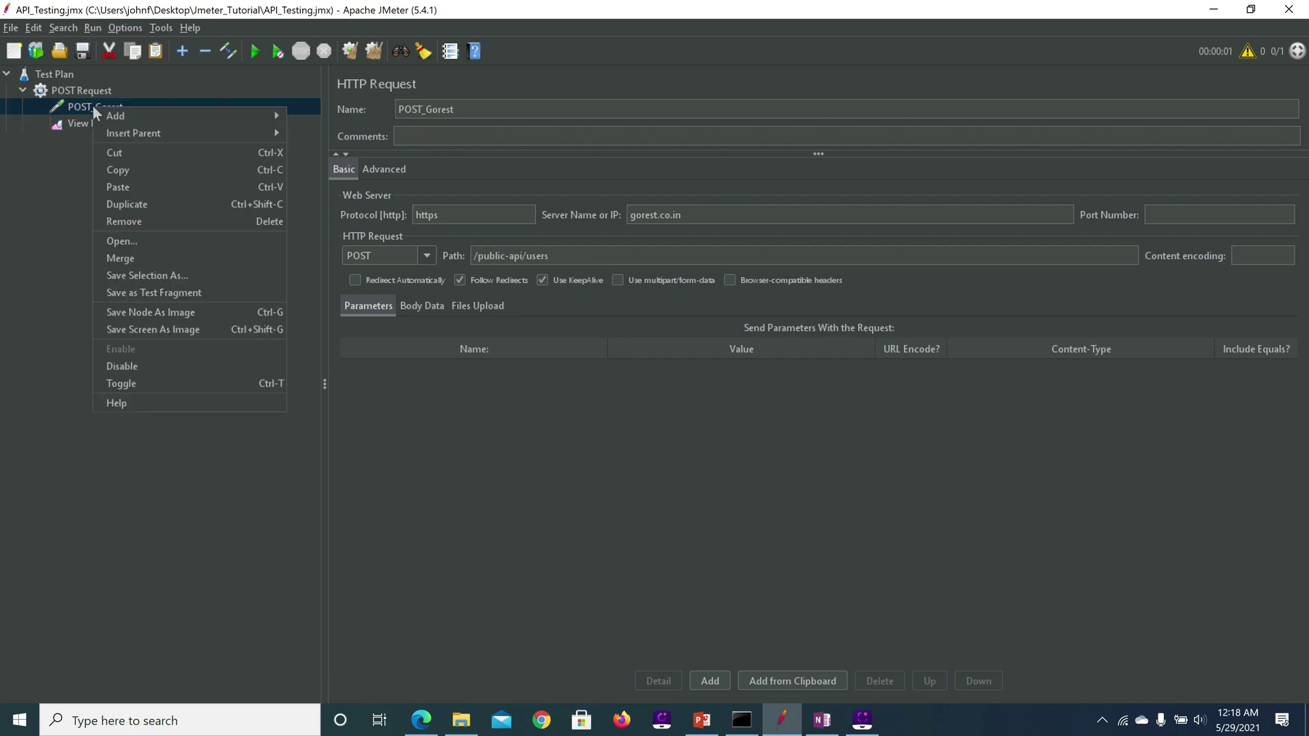
pyautogui.moveTo(227, 114)
pyautogui.moveTo(338, 114)
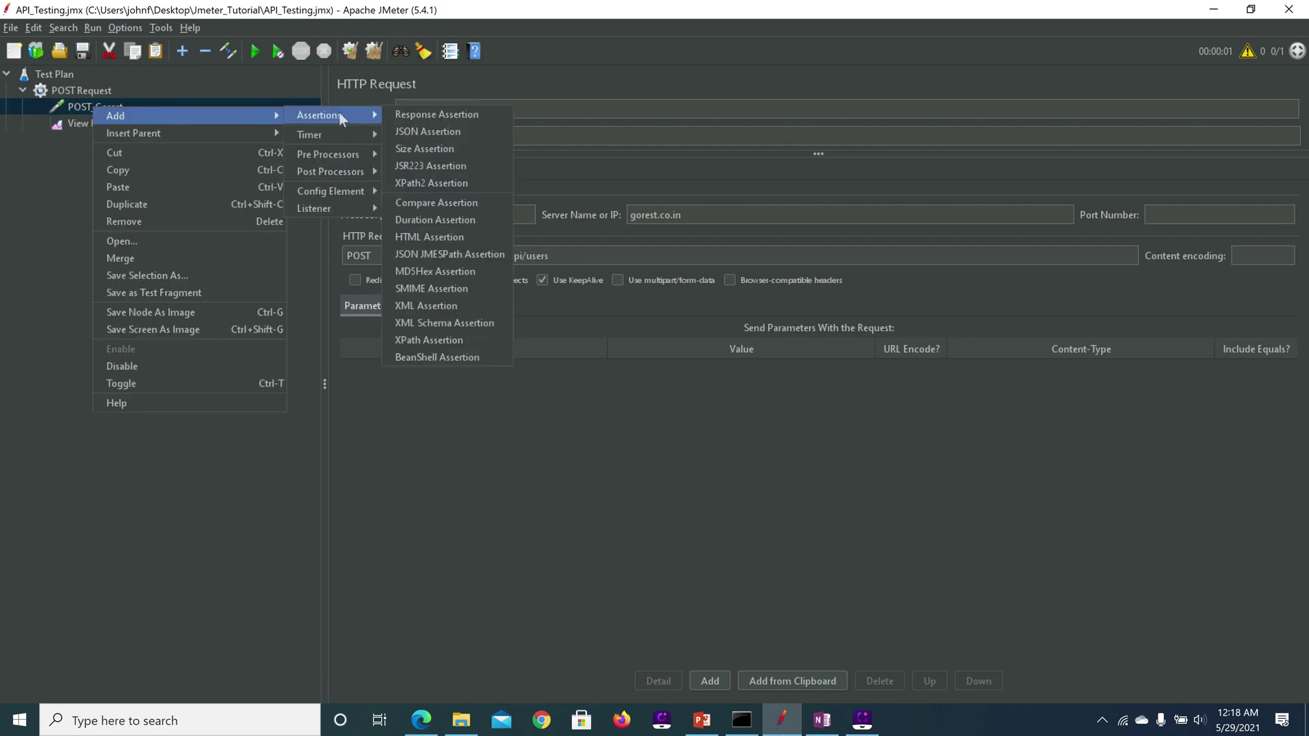
pyautogui.click(413, 114)
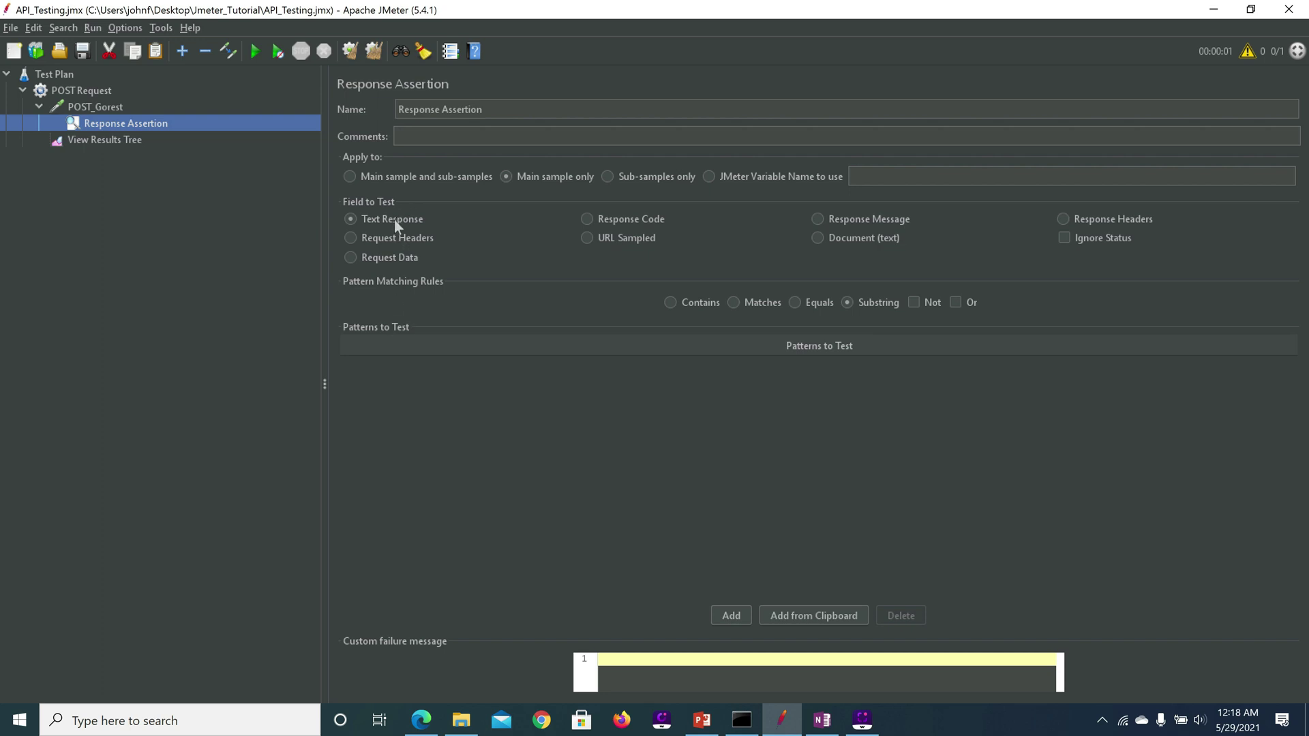
# - Set the Response Assertion to Contains with Not, add 401 as the pattern to test, and save the test plan
pyautogui.click(671, 302)
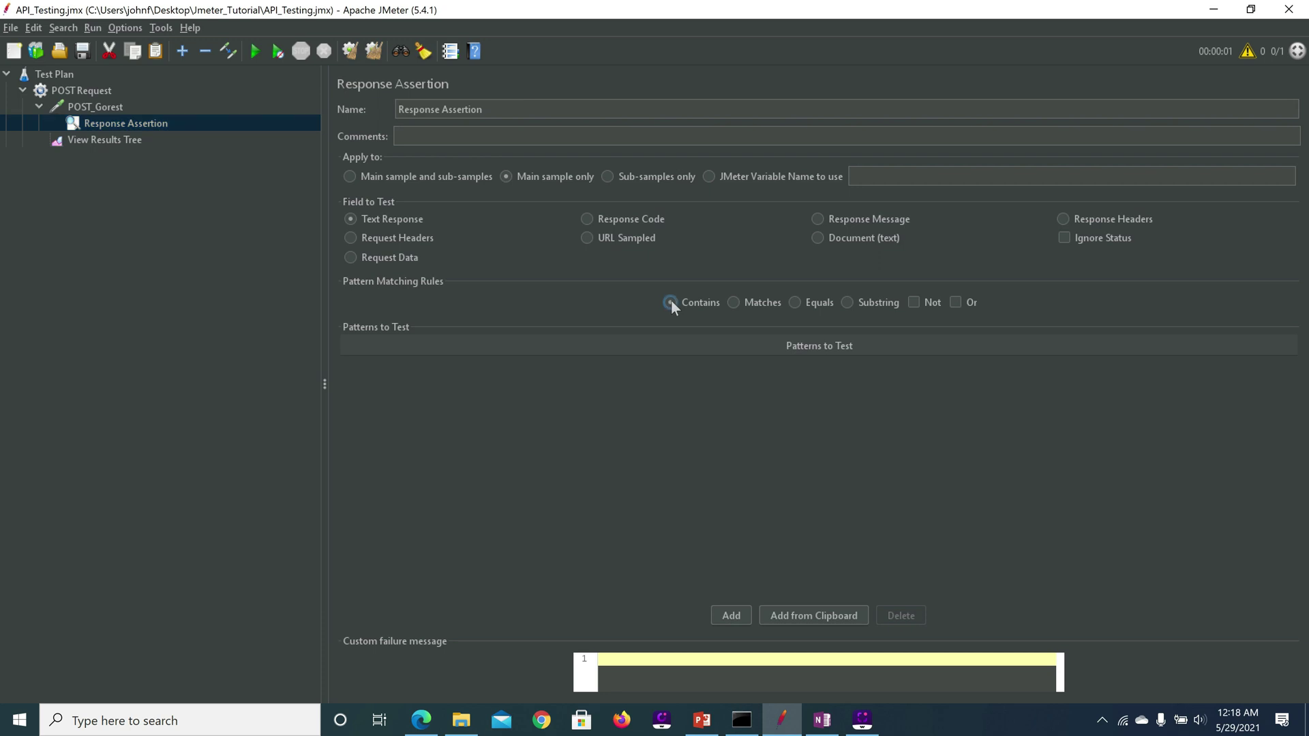
pyautogui.click(912, 304)
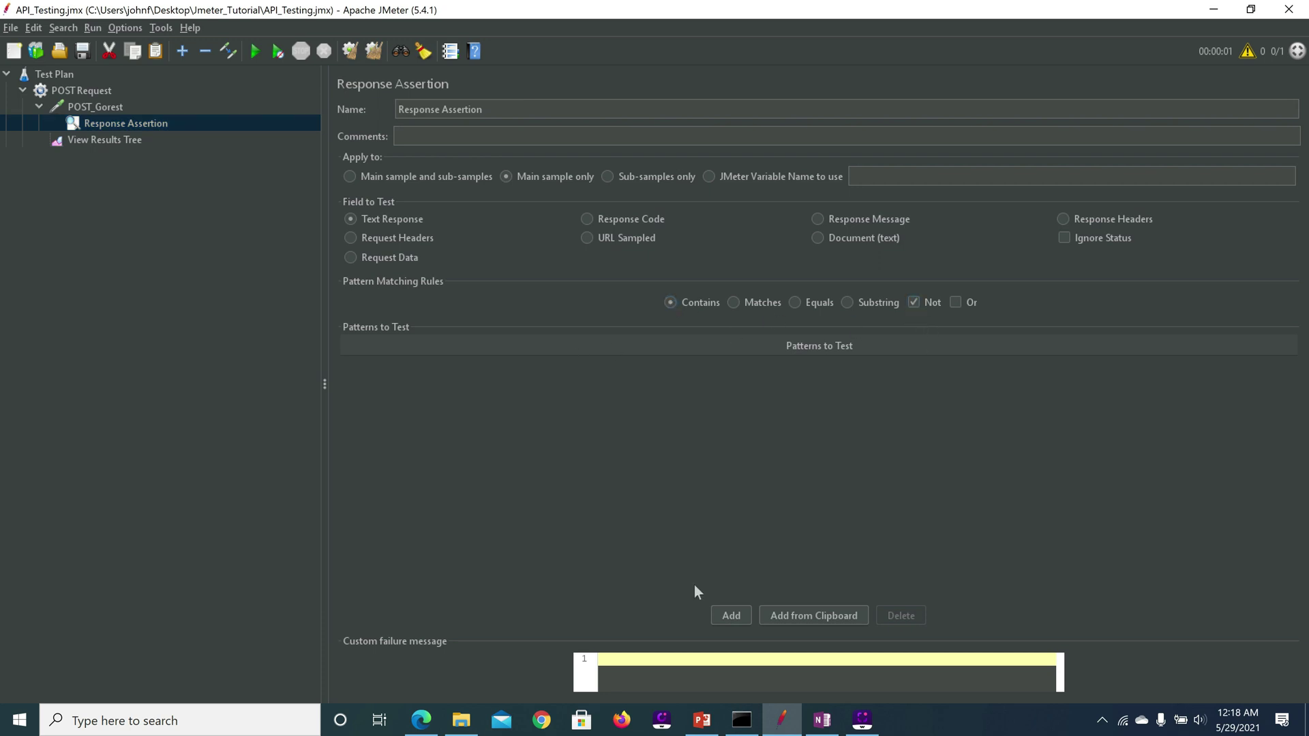
pyautogui.click(730, 614)
pyautogui.doubleClick(443, 373)
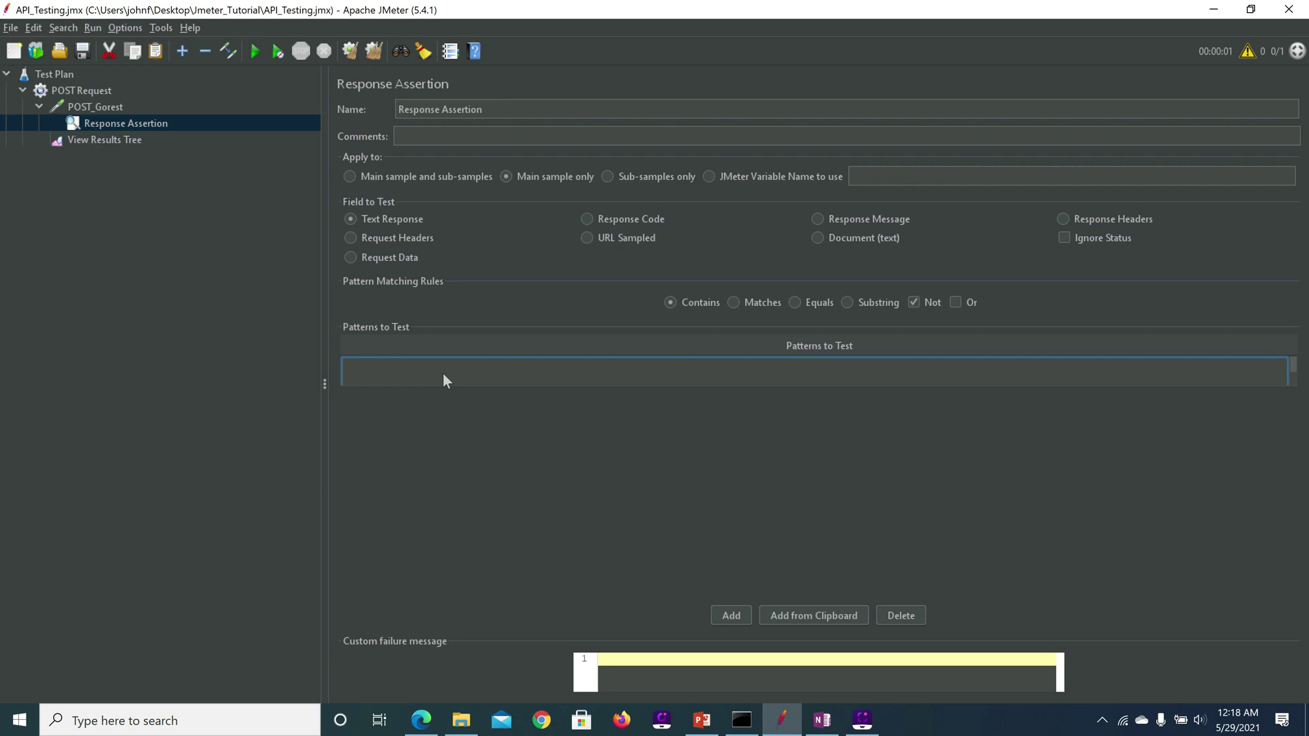
pyautogui.write('401')
pyautogui.click(178, 88)
pyautogui.click(80, 51)
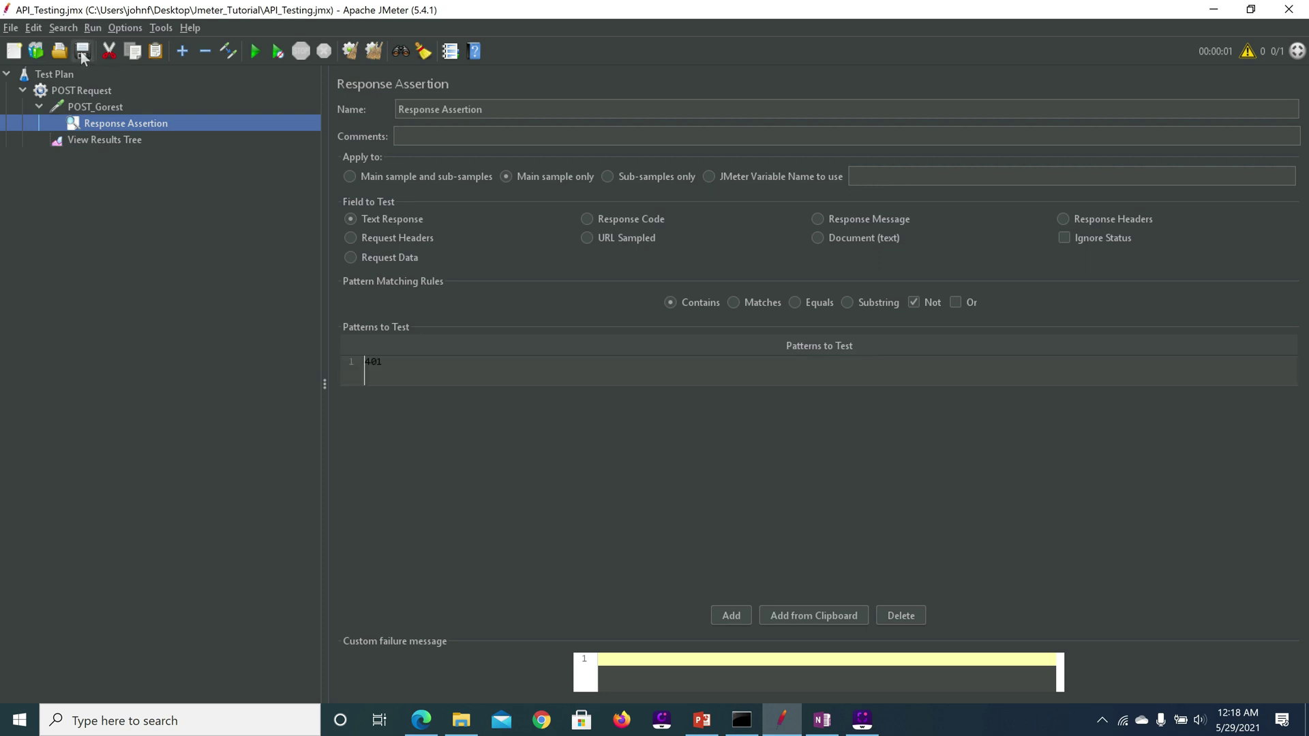
# - Run the test plan and examine the Response Assertion result under the new POST_Gorest sample
pyautogui.click(113, 139)
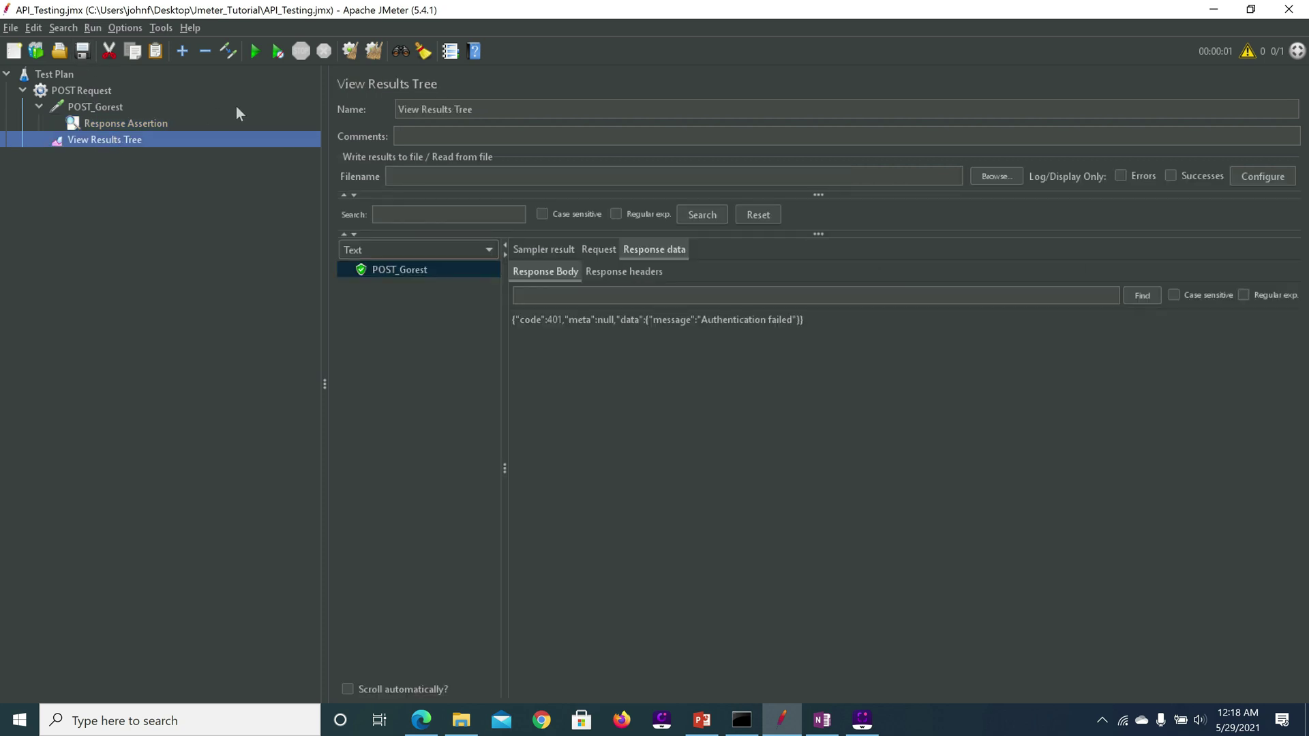
pyautogui.click(255, 52)
pyautogui.click(381, 285)
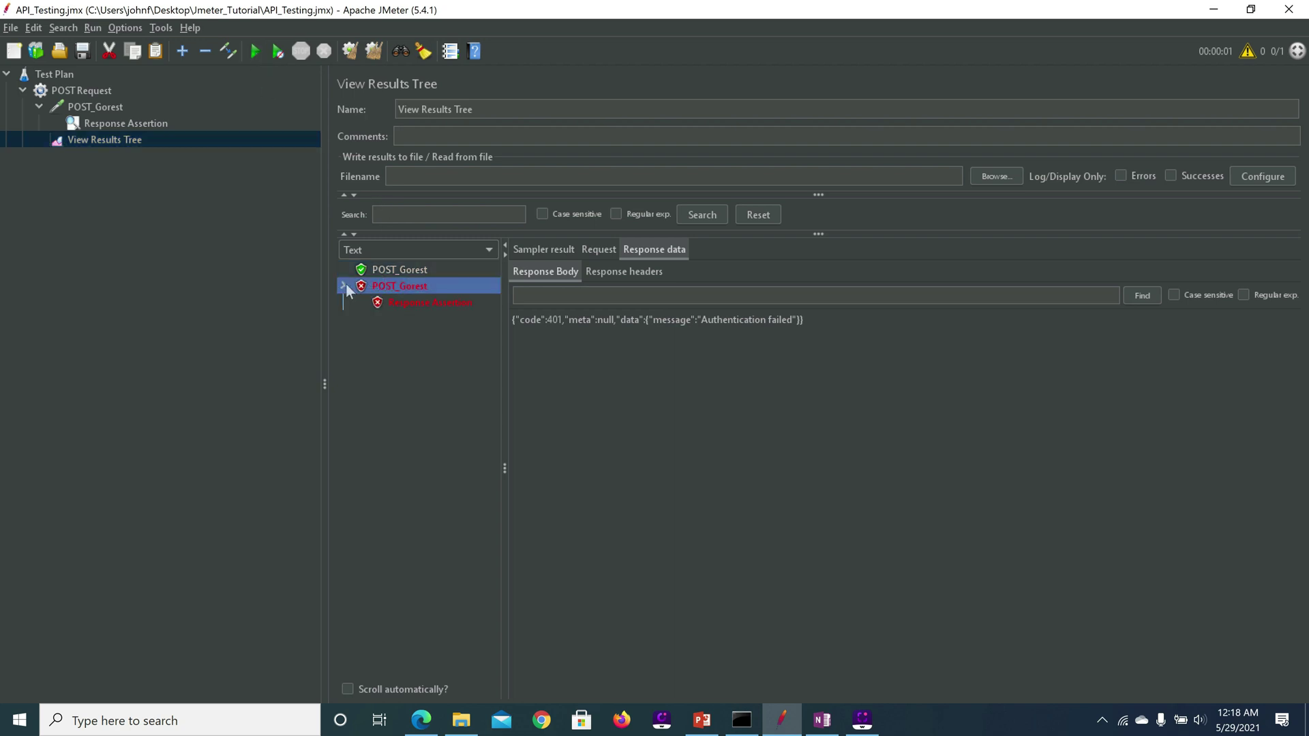
pyautogui.click(345, 284)
pyautogui.click(407, 300)
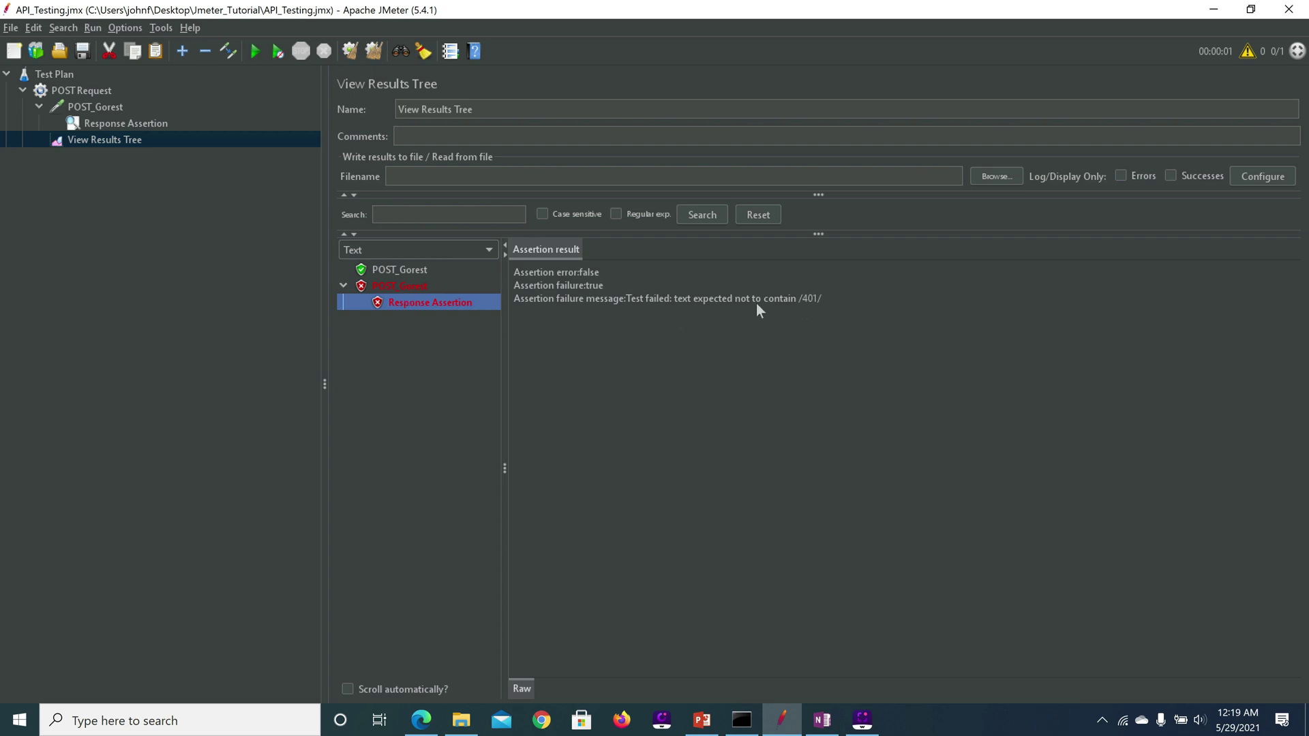
pyautogui.click(344, 287)
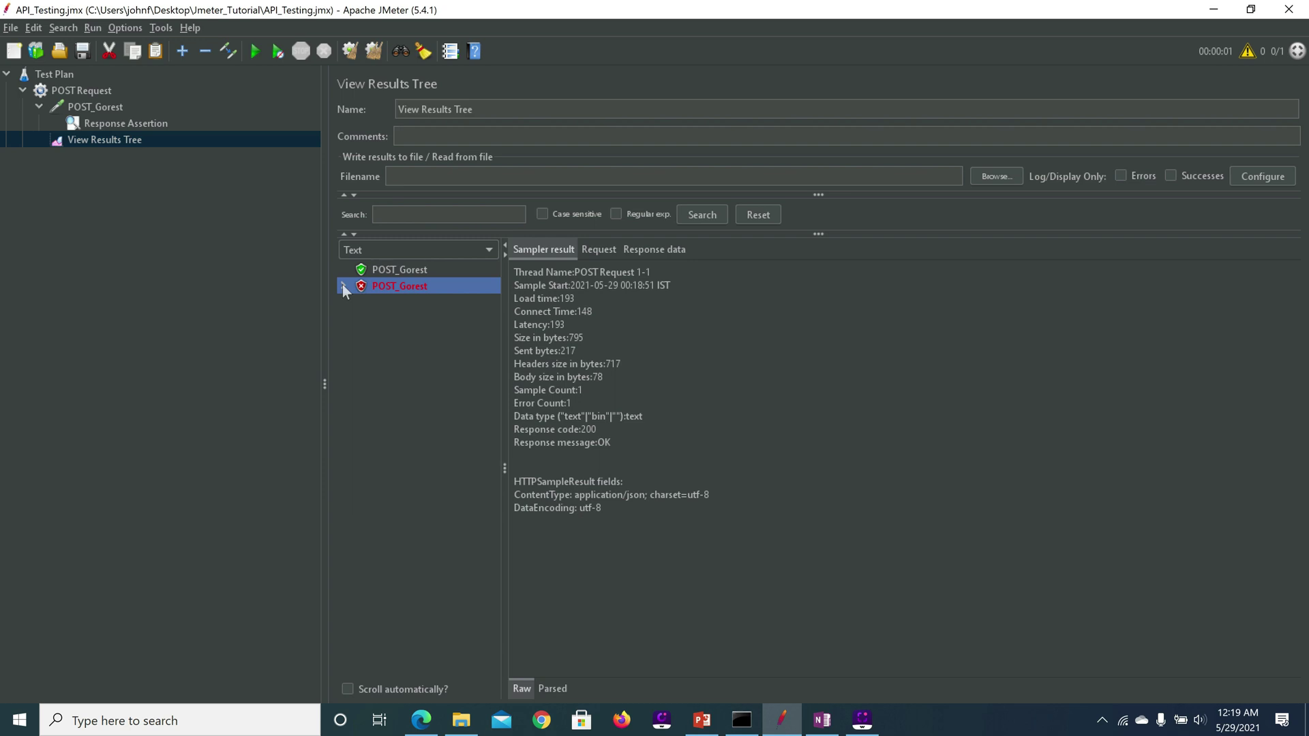
# - Fill POST_Gorest's body data with the JSON user record holding name, gender Male, email and status Active, ending with a closing brace
pyautogui.click(119, 123)
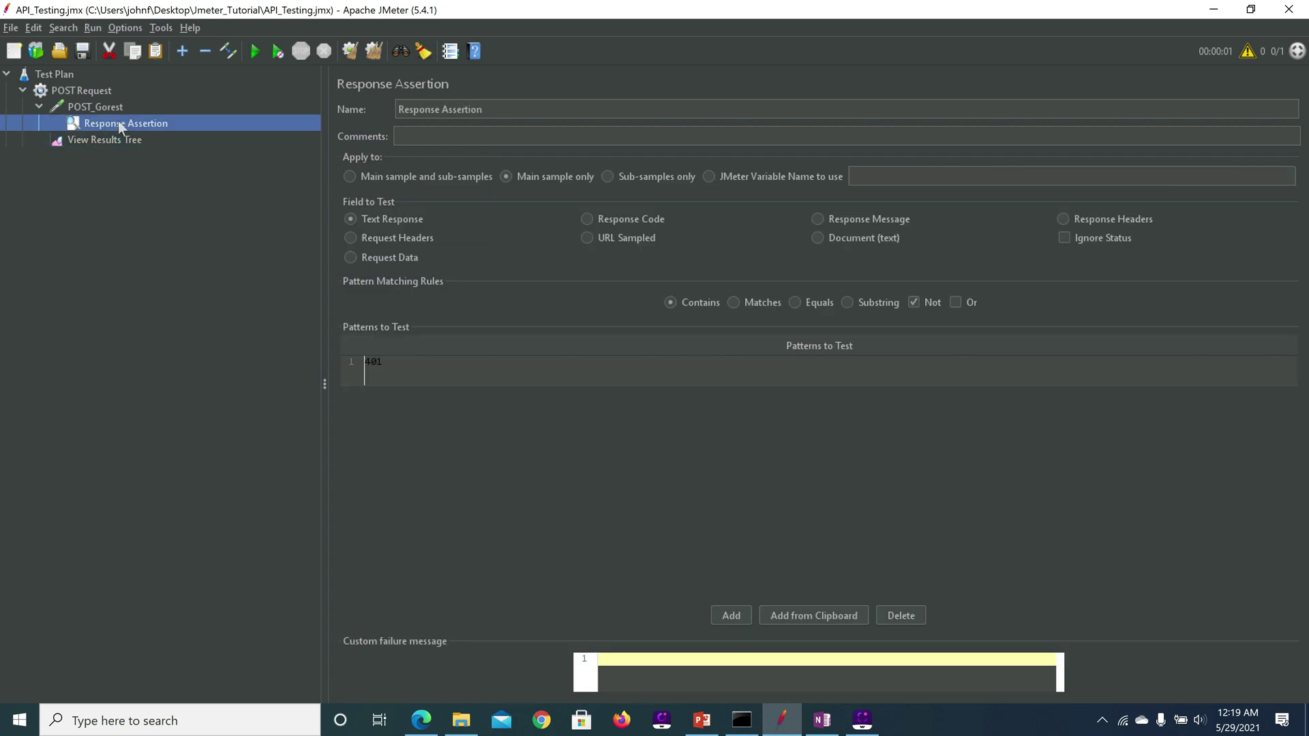
pyautogui.click(100, 108)
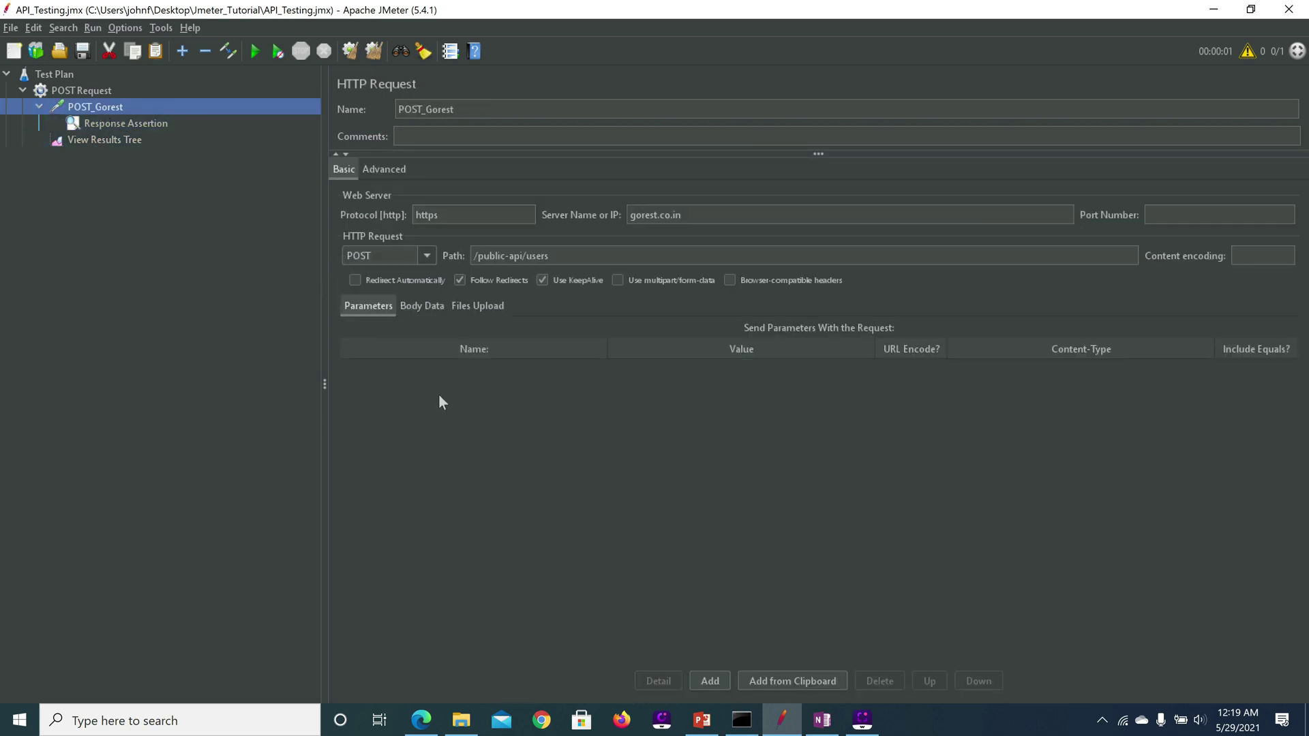
pyautogui.click(426, 306)
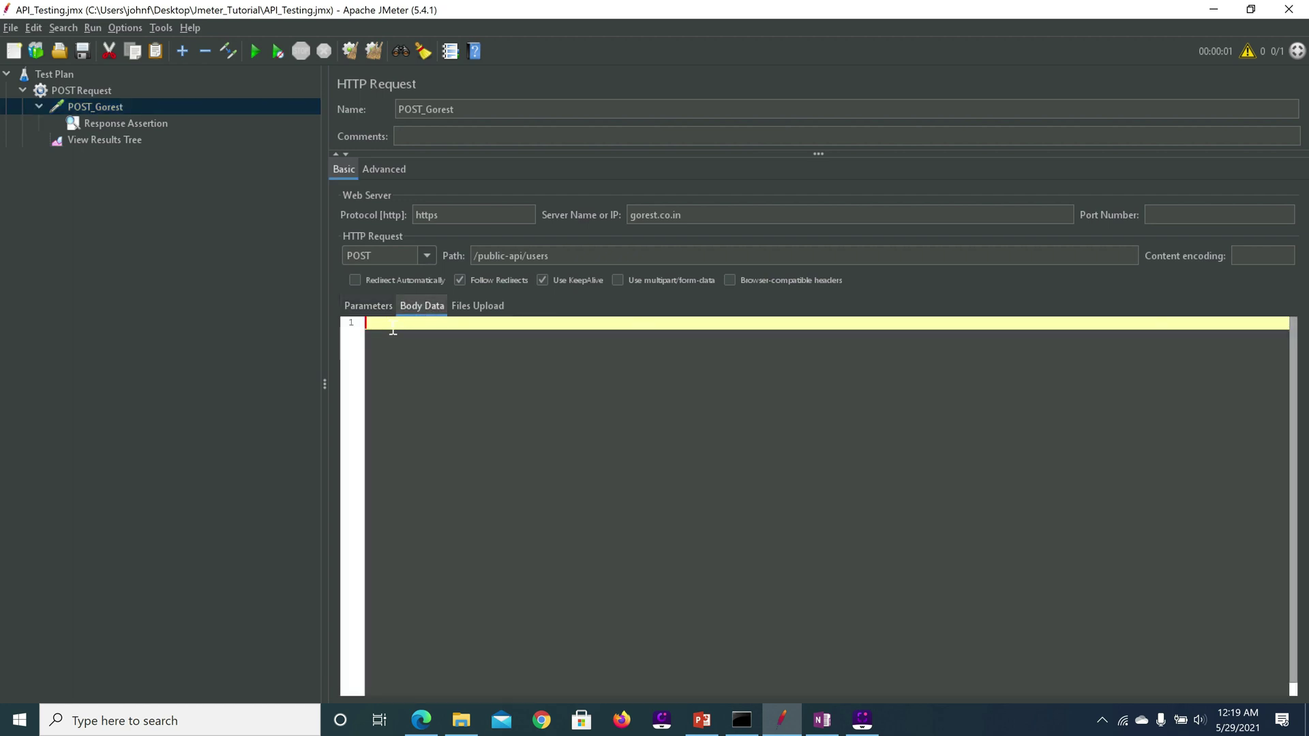
pyautogui.hotkey('ctrl', 'v')
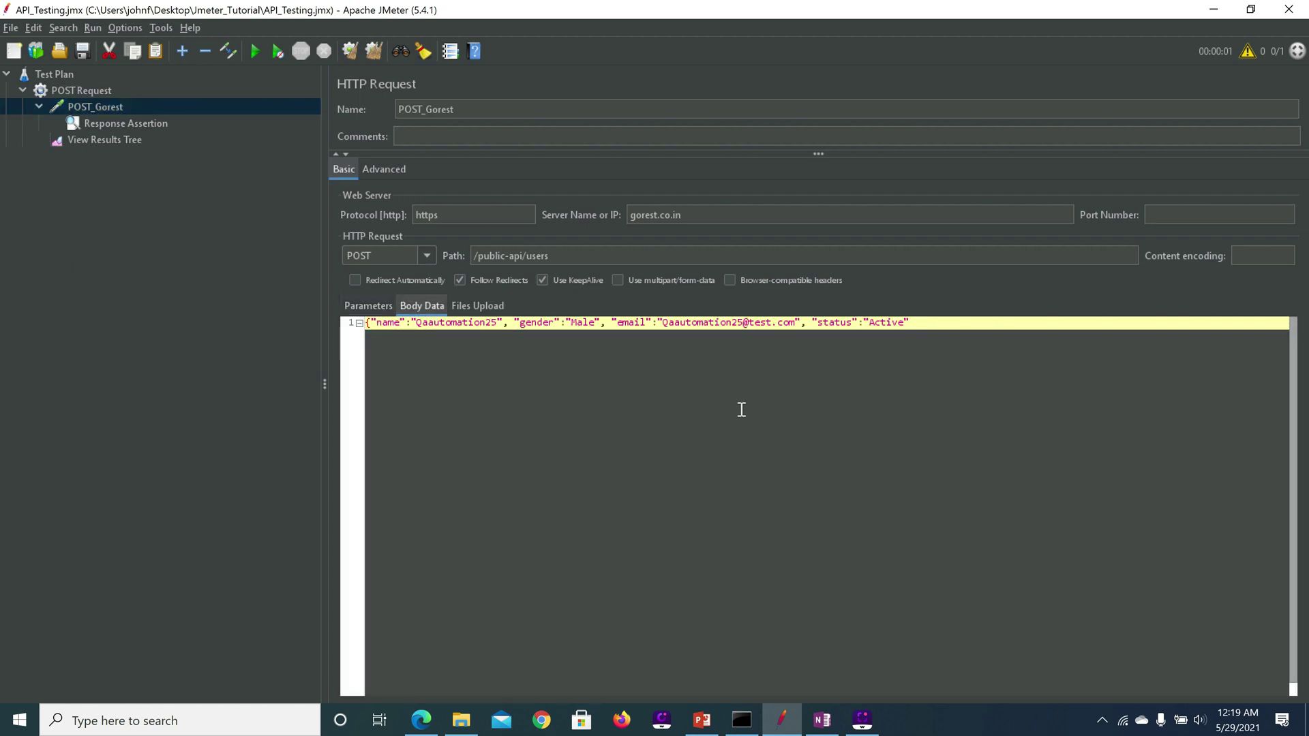
pyautogui.write('}')
# - Clear all earlier results, rerun the test plan, and inspect POST_Gorest's sampler result and assertion failure message
pyautogui.click(97, 138)
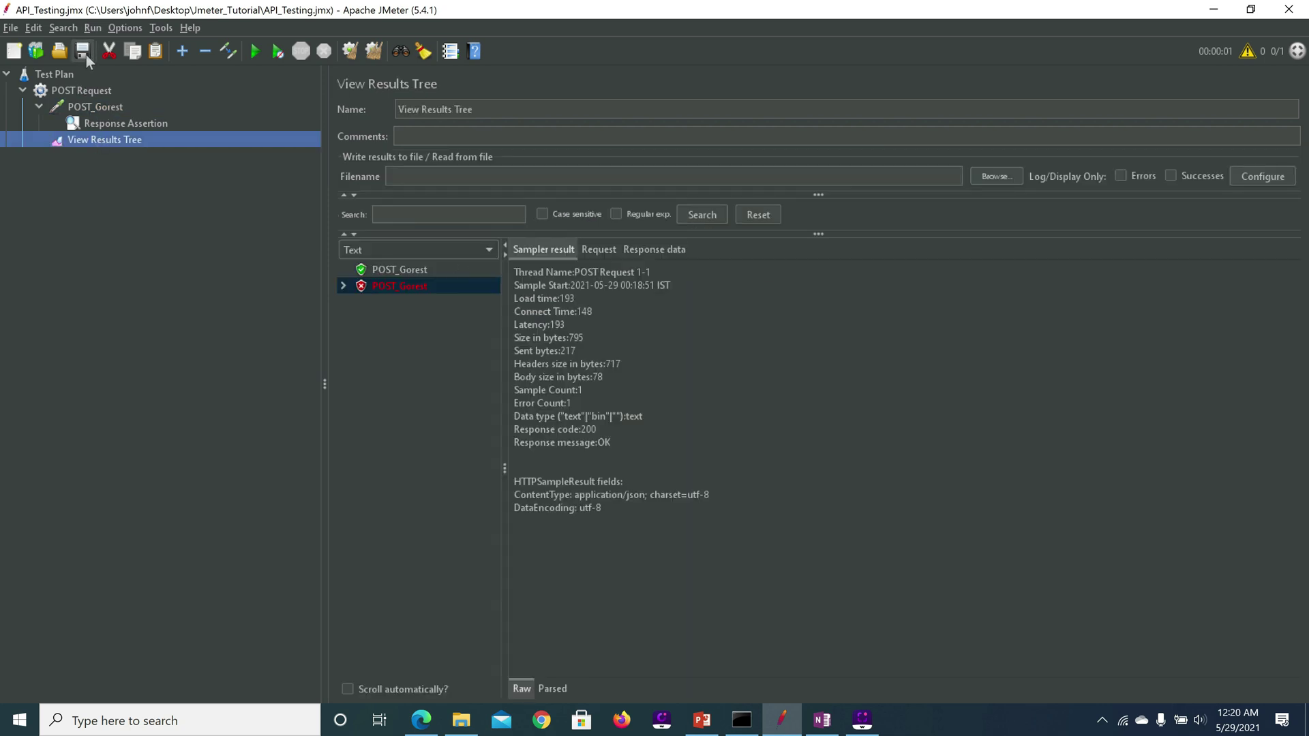
pyautogui.click(373, 54)
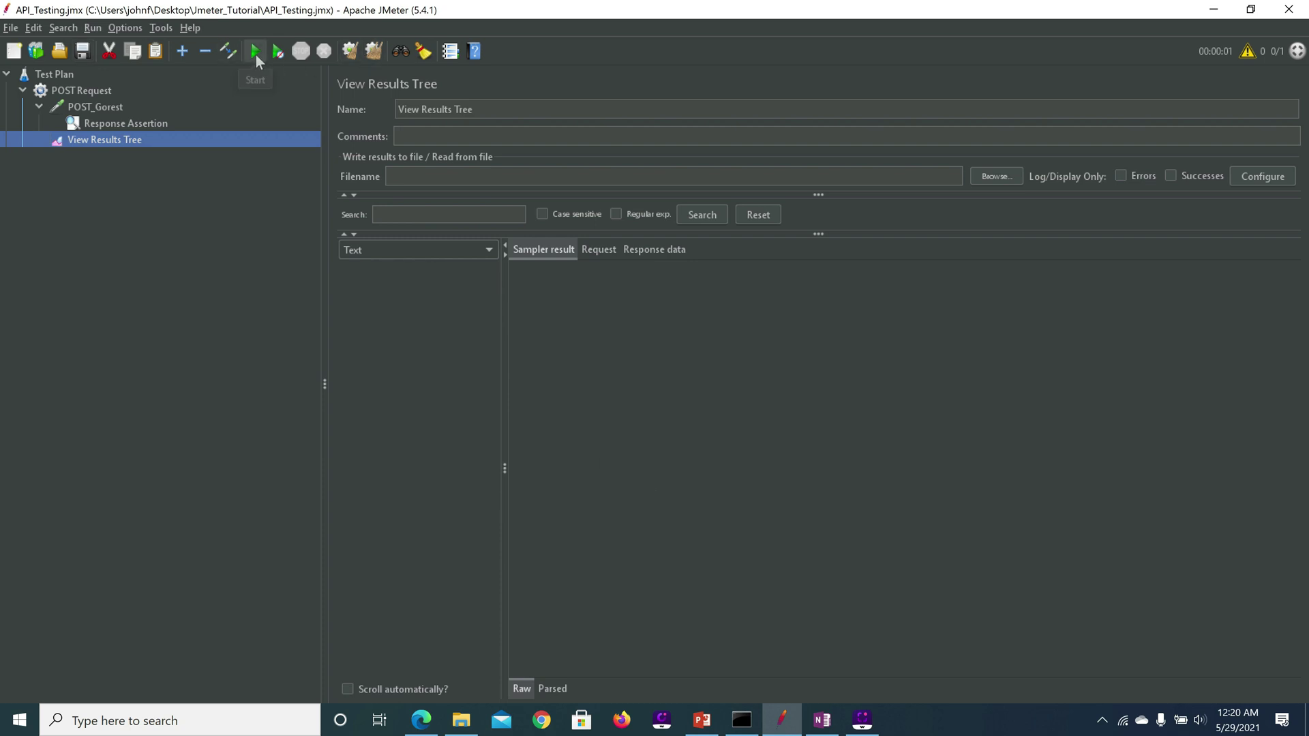
pyautogui.click(255, 51)
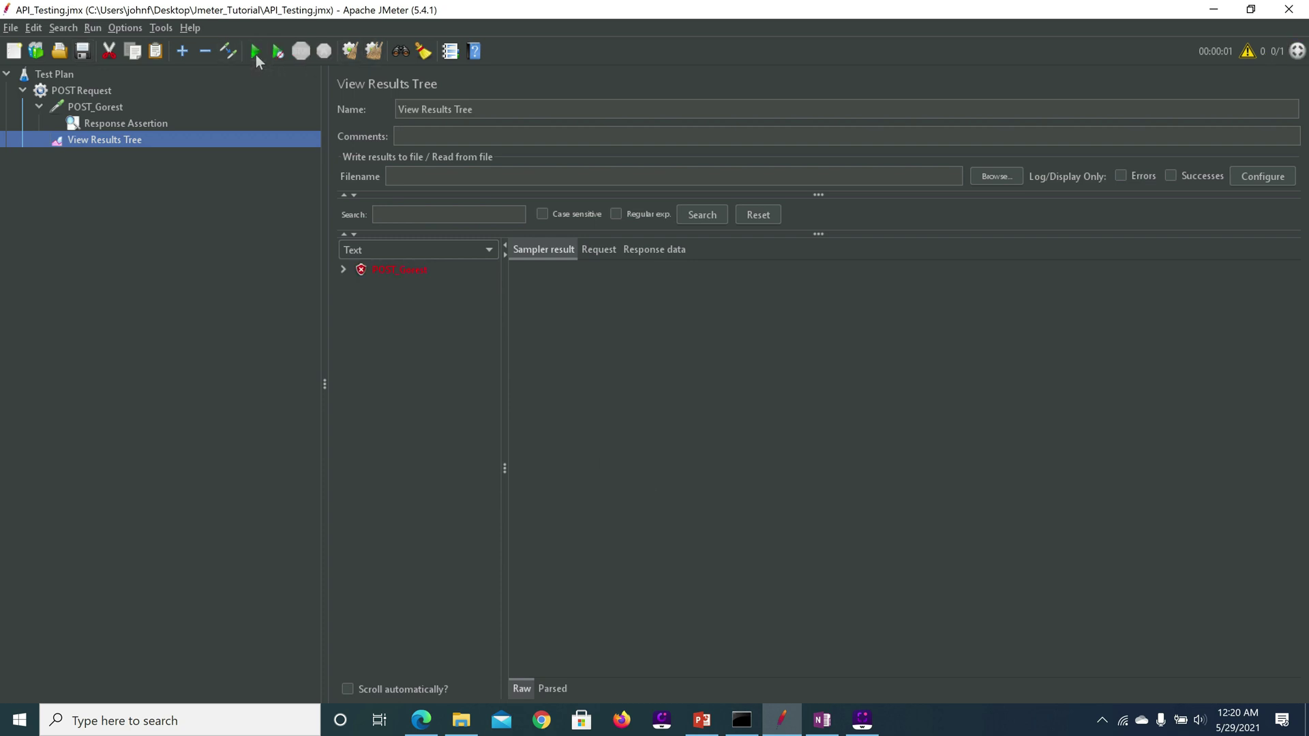
pyautogui.click(381, 270)
pyautogui.click(343, 269)
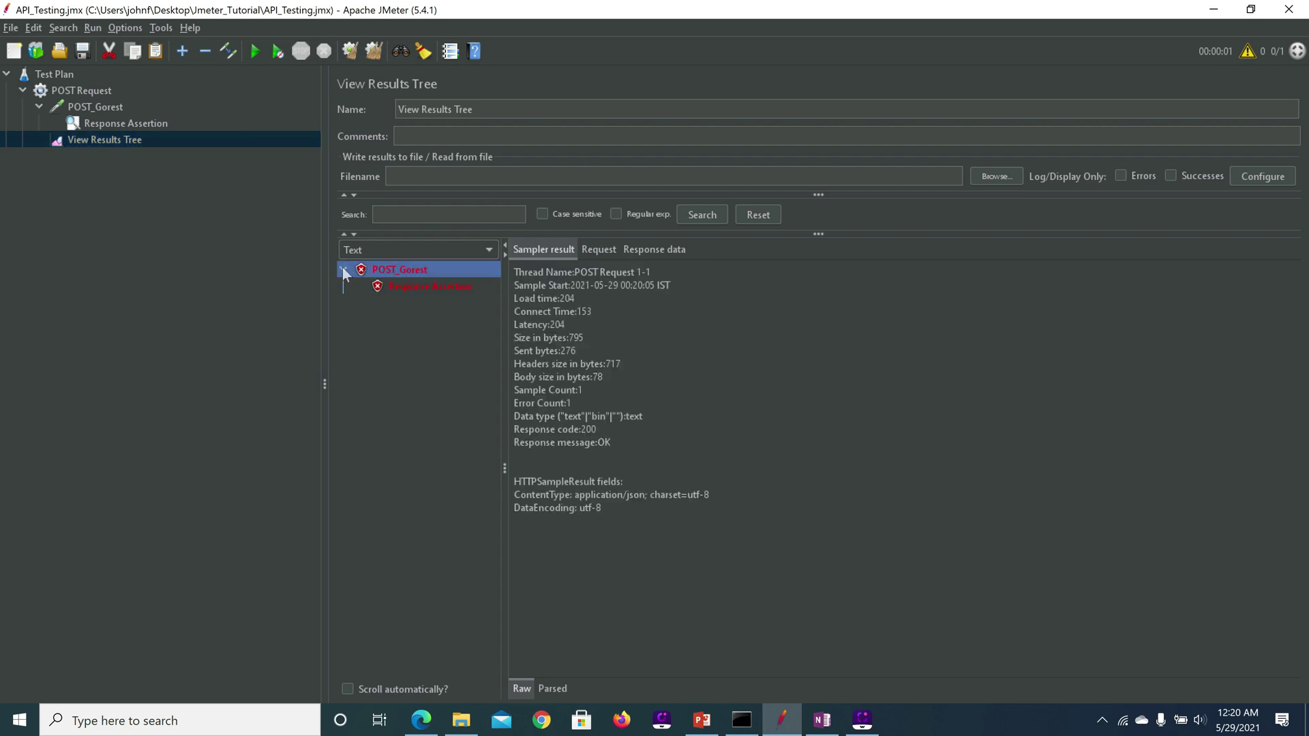
pyautogui.click(407, 284)
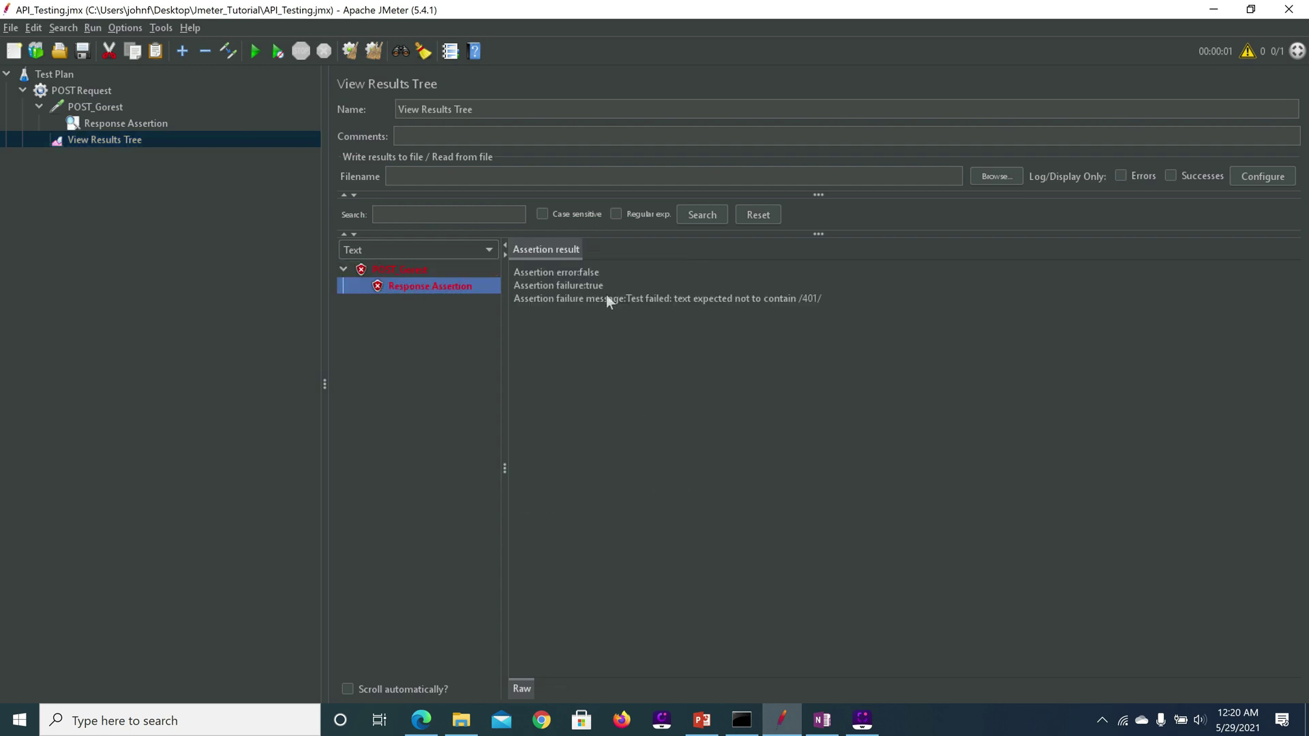
pyautogui.click(651, 298)
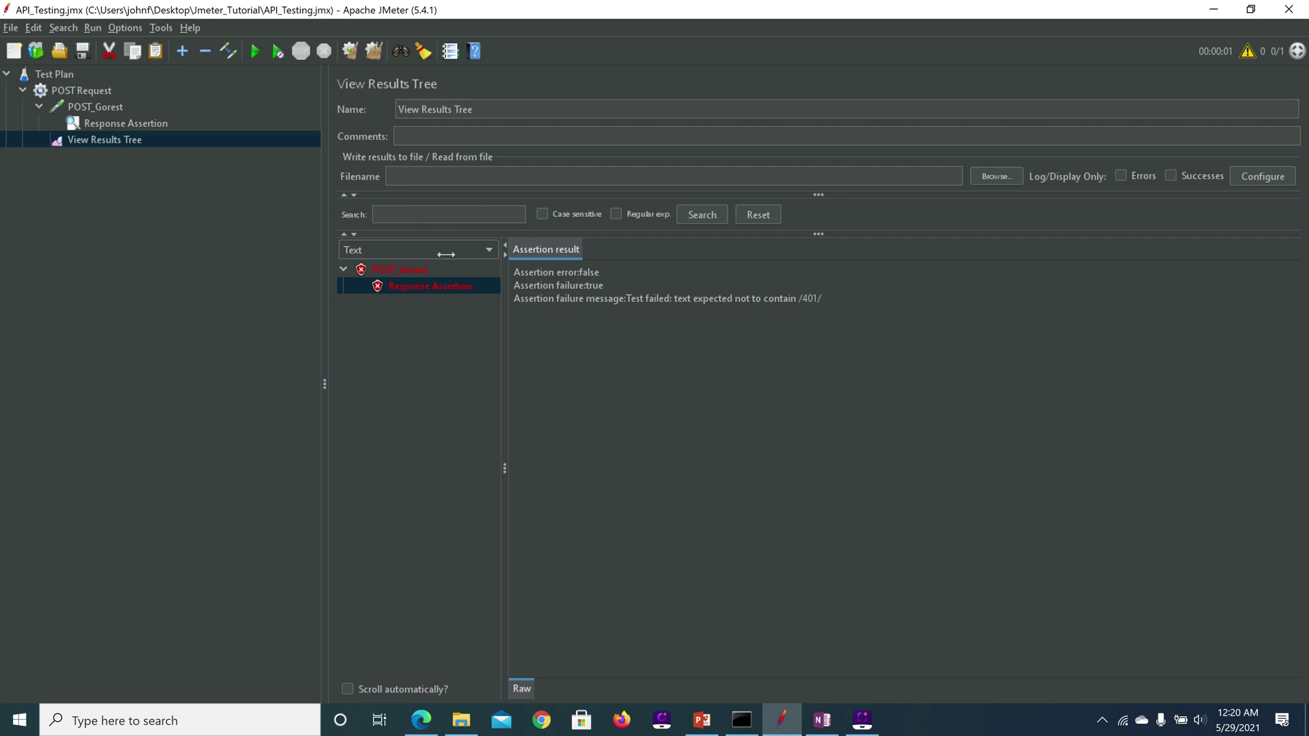
# - Switch to the Edge browser and look up on gorest.co.in how to log in for an access token
pyautogui.click(164, 124)
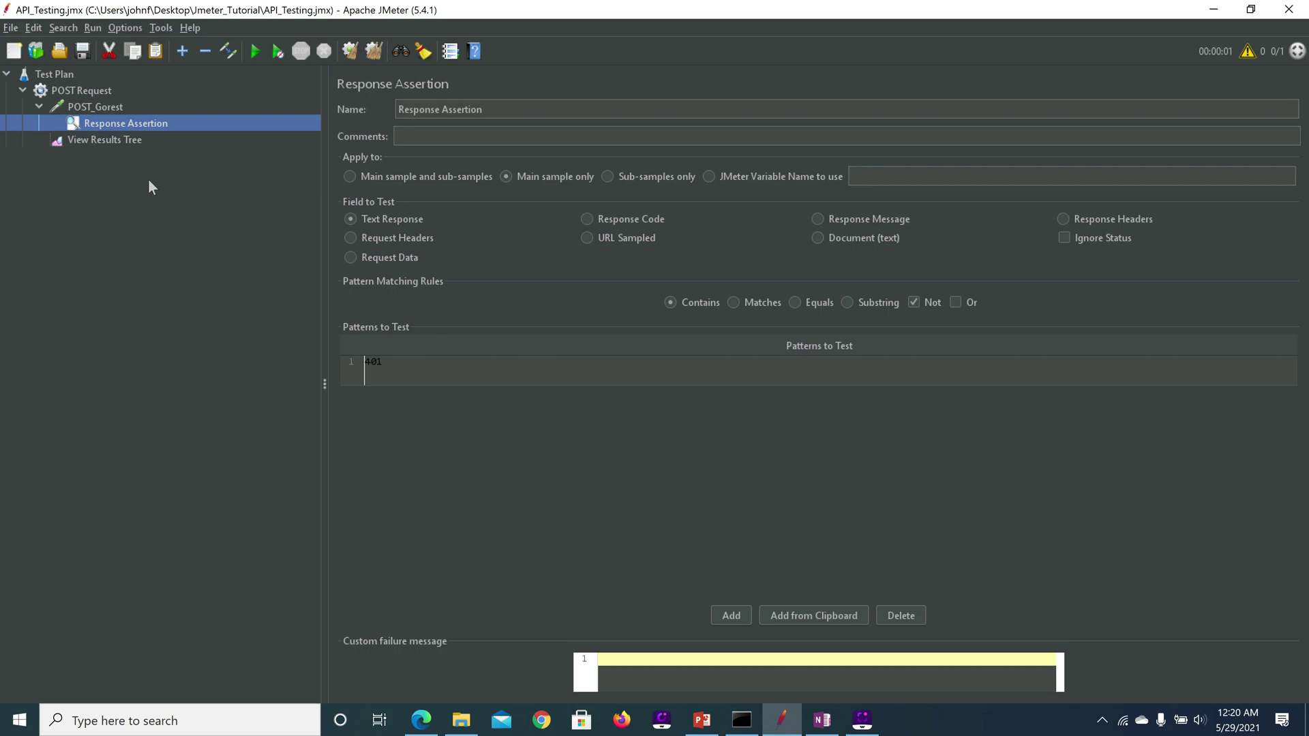
pyautogui.hotkey('alt', 'Tab')
pyautogui.write('gorest.co.in')
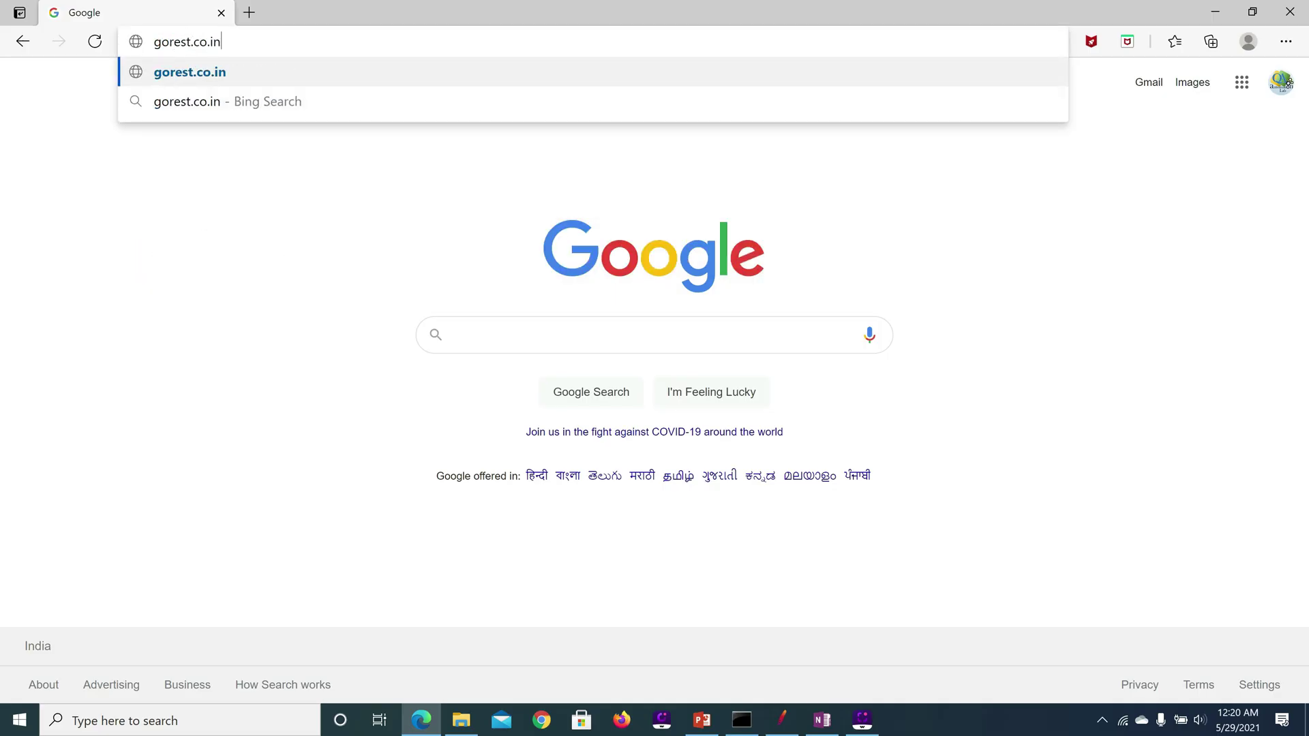
pyautogui.press('Return')
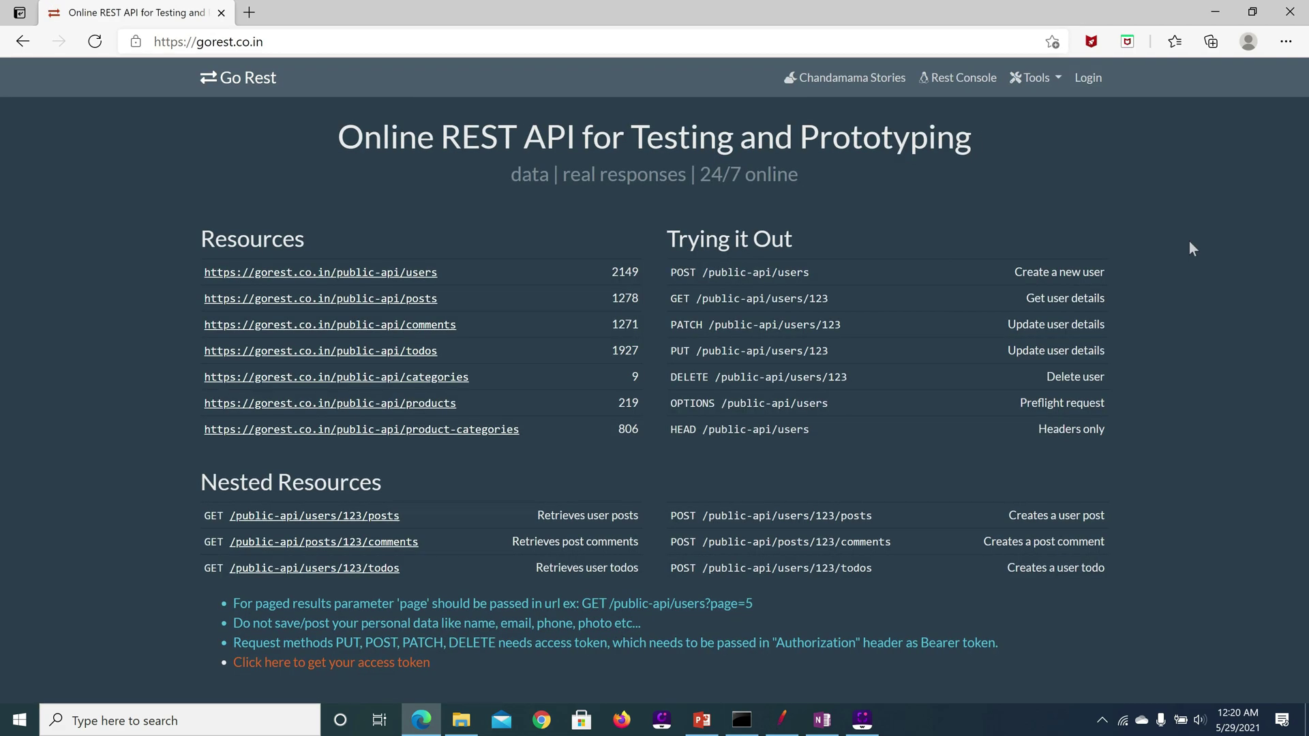
pyautogui.scroll(-3, 1189, 243)
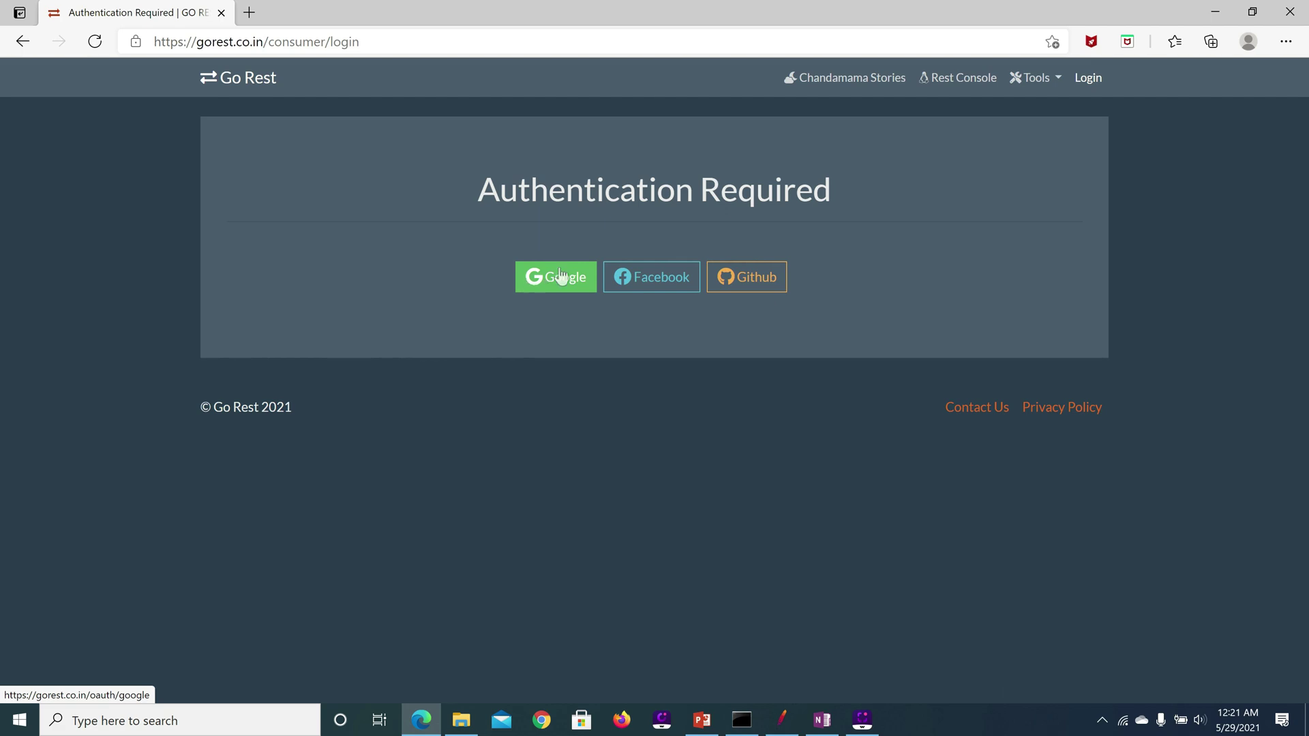
pyautogui.click(1215, 11)
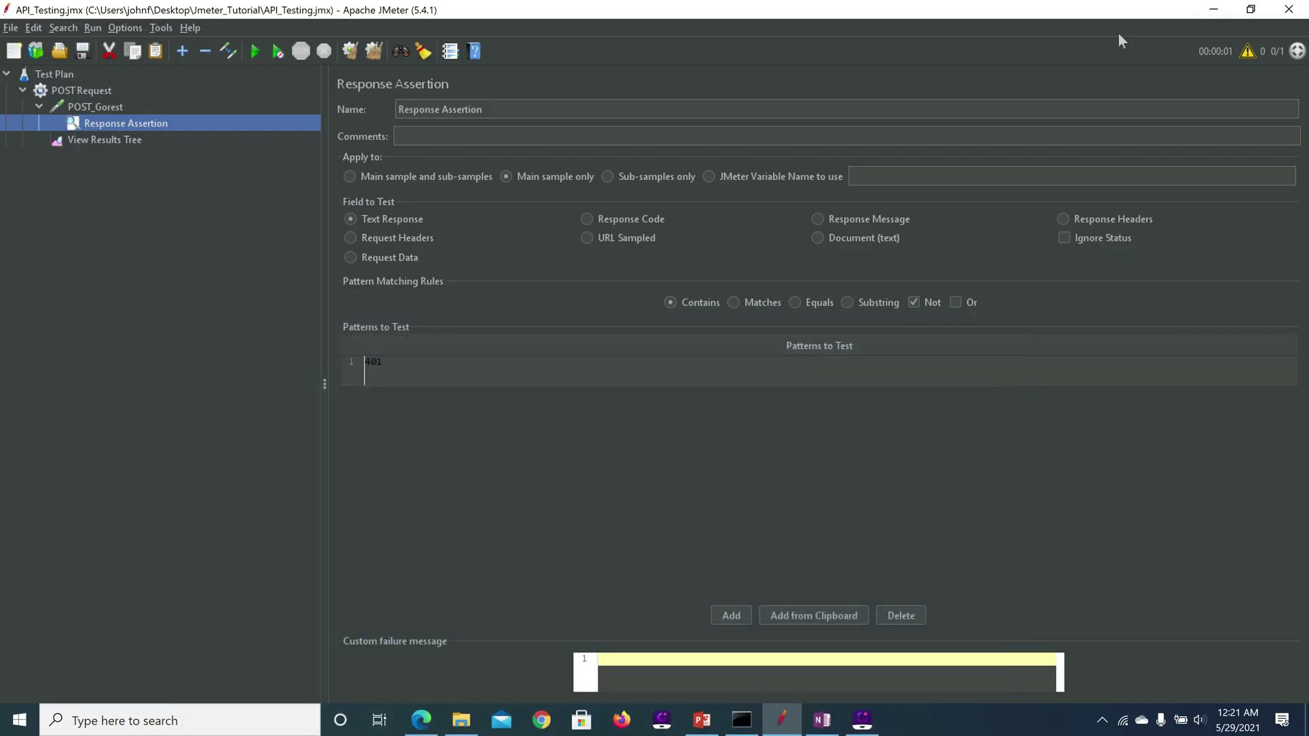
# - Switch to OneNote and copy the Bearer token line listed under POST1 in the API Testing notes
pyautogui.click(822, 720)
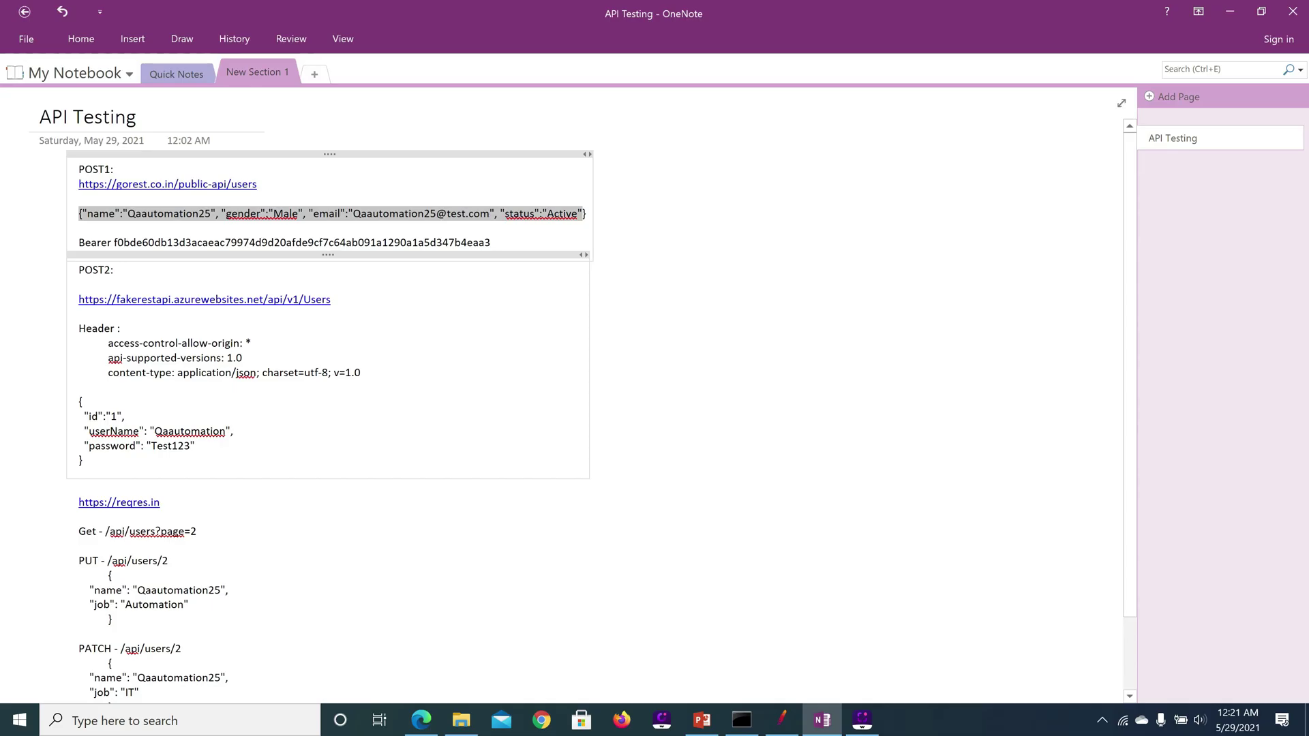
pyautogui.moveTo(491, 243); pyautogui.dragTo(79, 245)
pyautogui.hotkey('ctrl', 'c')
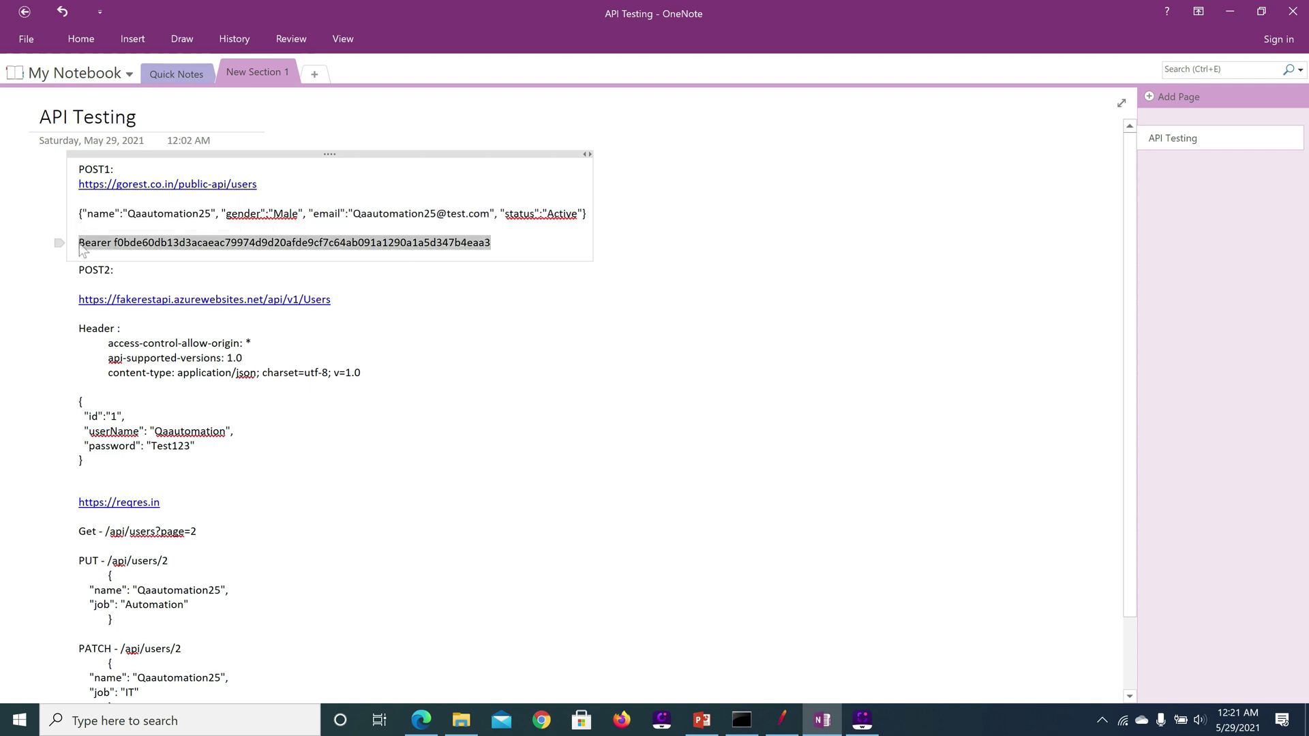
# - Return to JMeter and add an HTTP Header Manager to the POST_Gorest sampler
pyautogui.hotkey('alt', 'Tab')
pyautogui.click(98, 107)
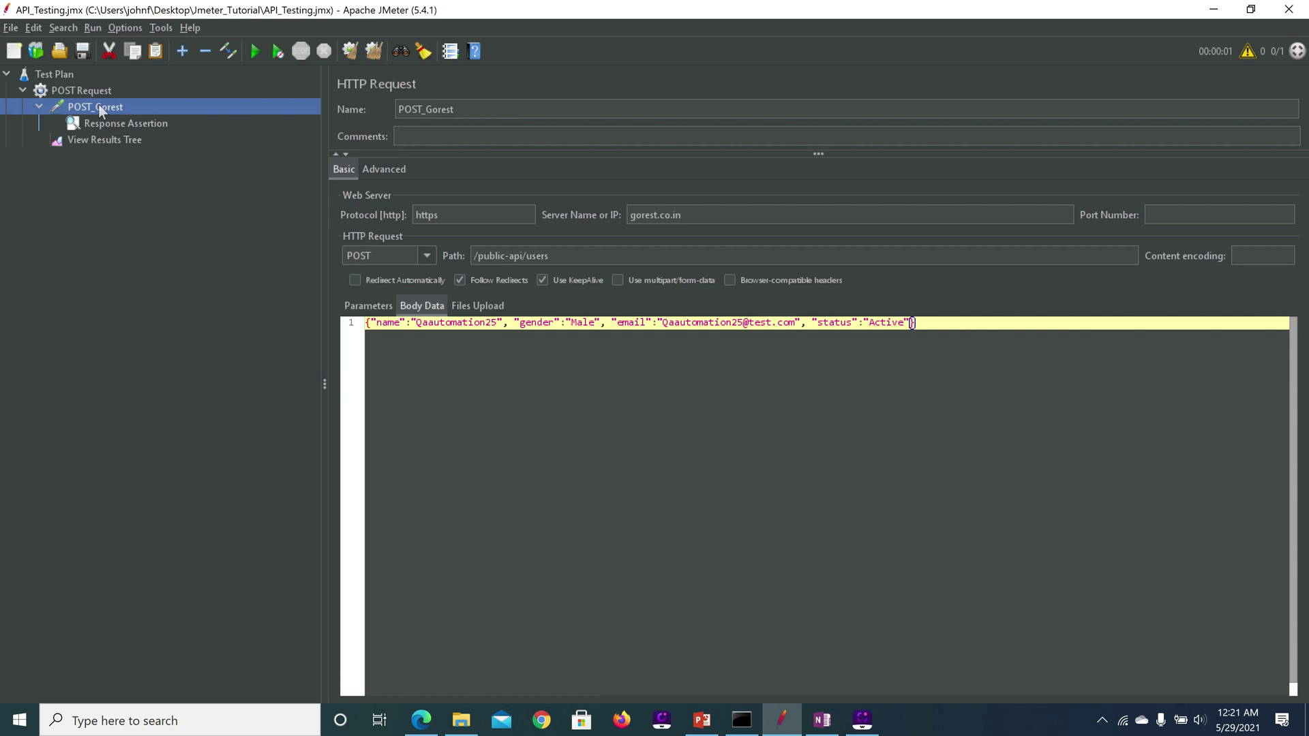
pyautogui.rightClick(98, 105)
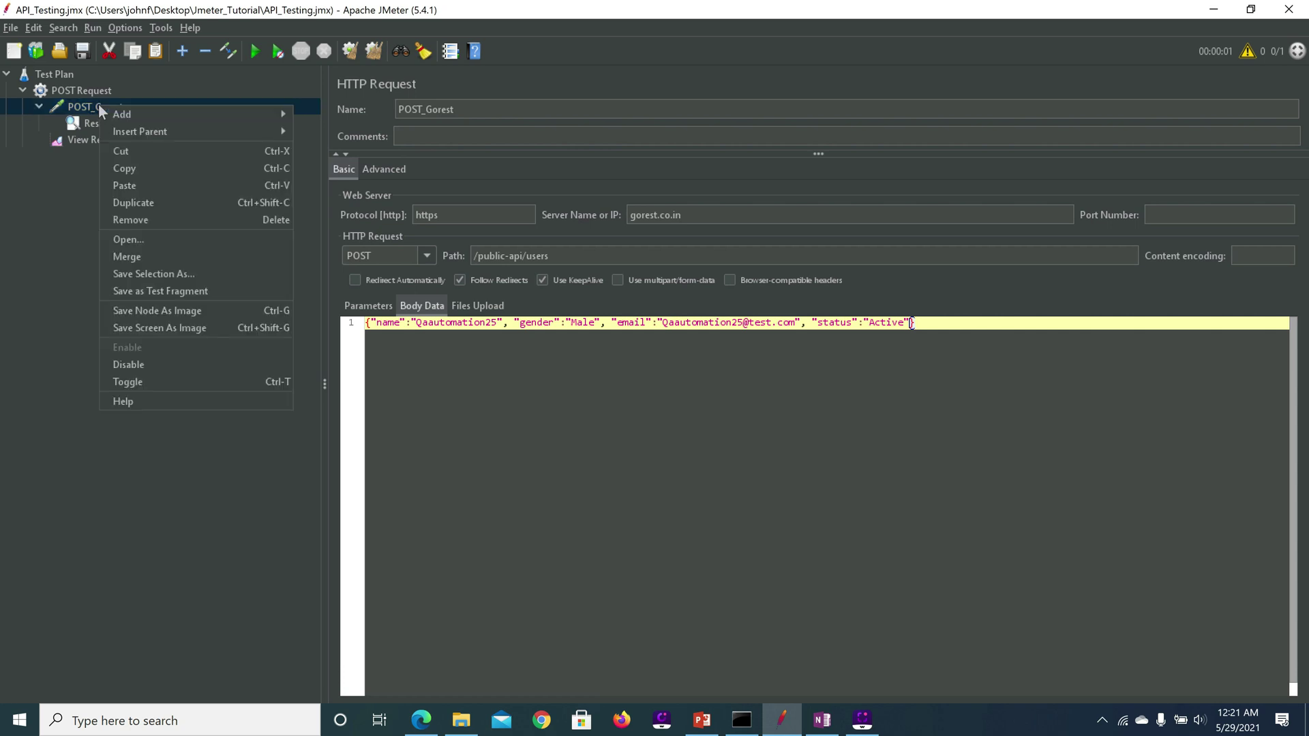
pyautogui.moveTo(262, 107)
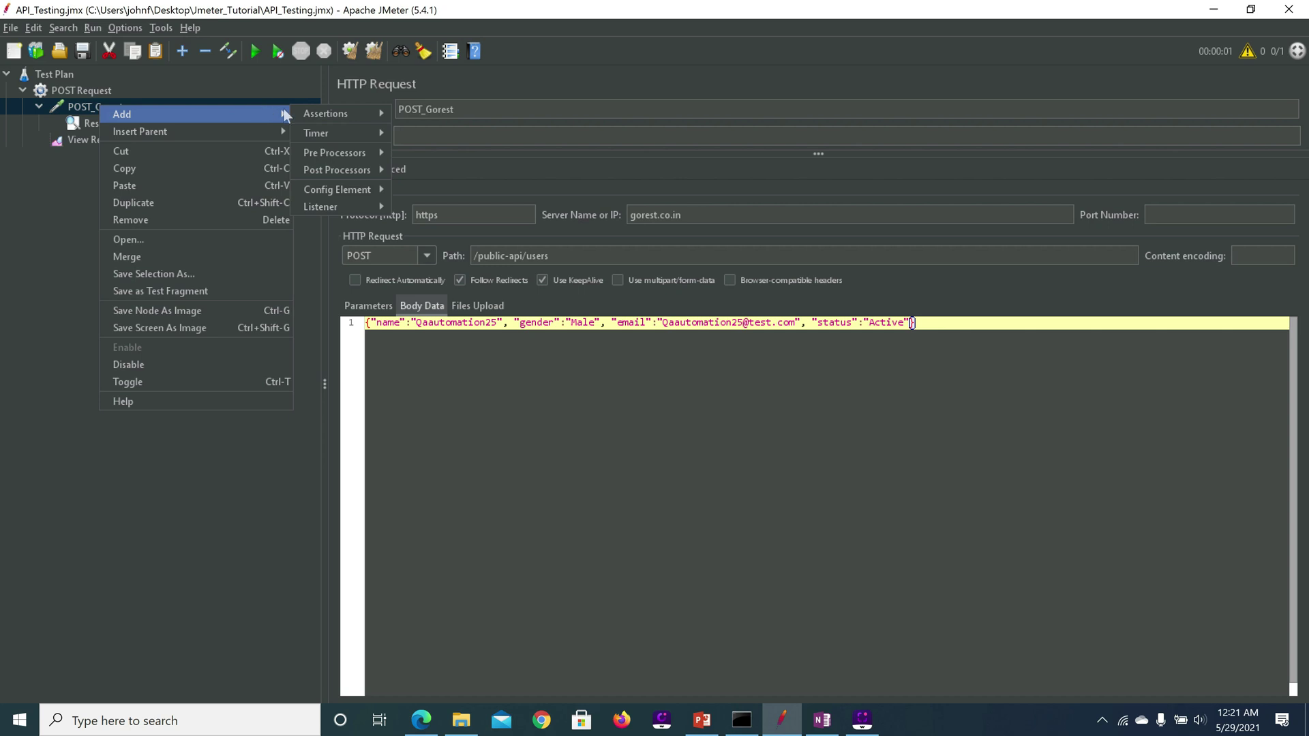
pyautogui.moveTo(369, 189)
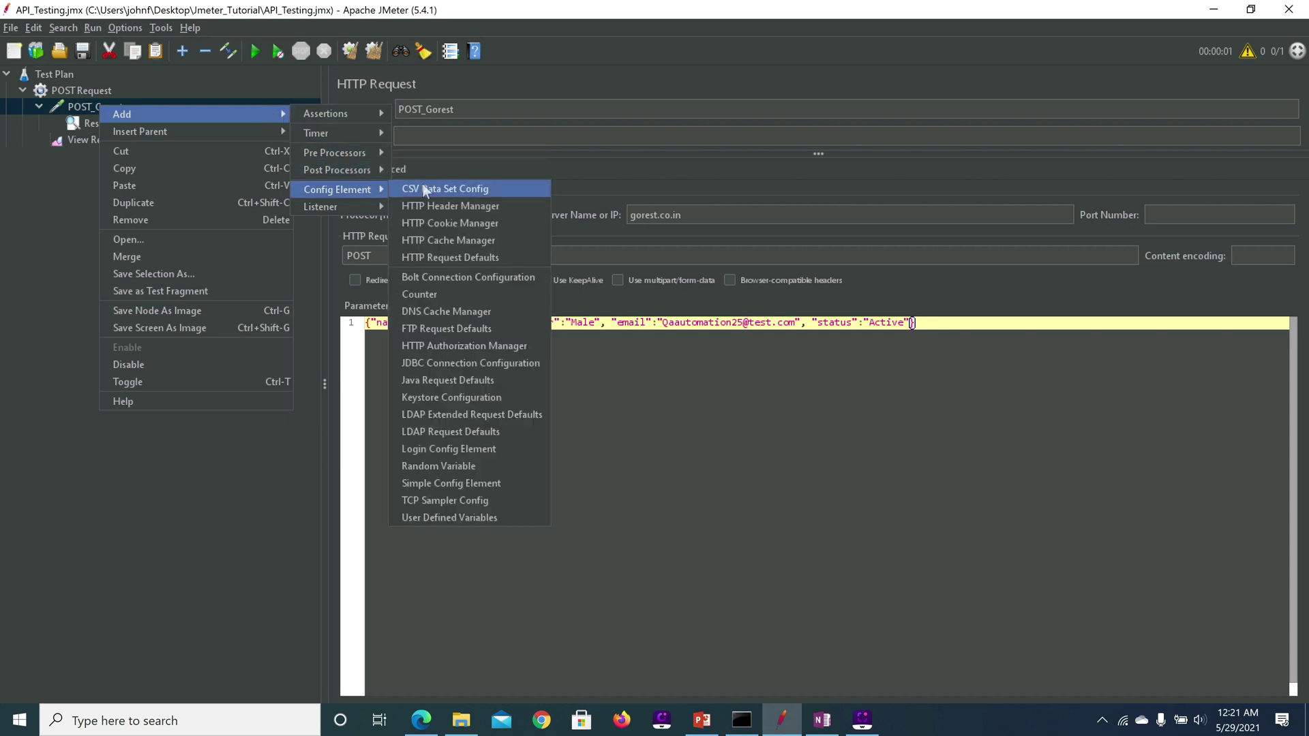
pyautogui.click(429, 205)
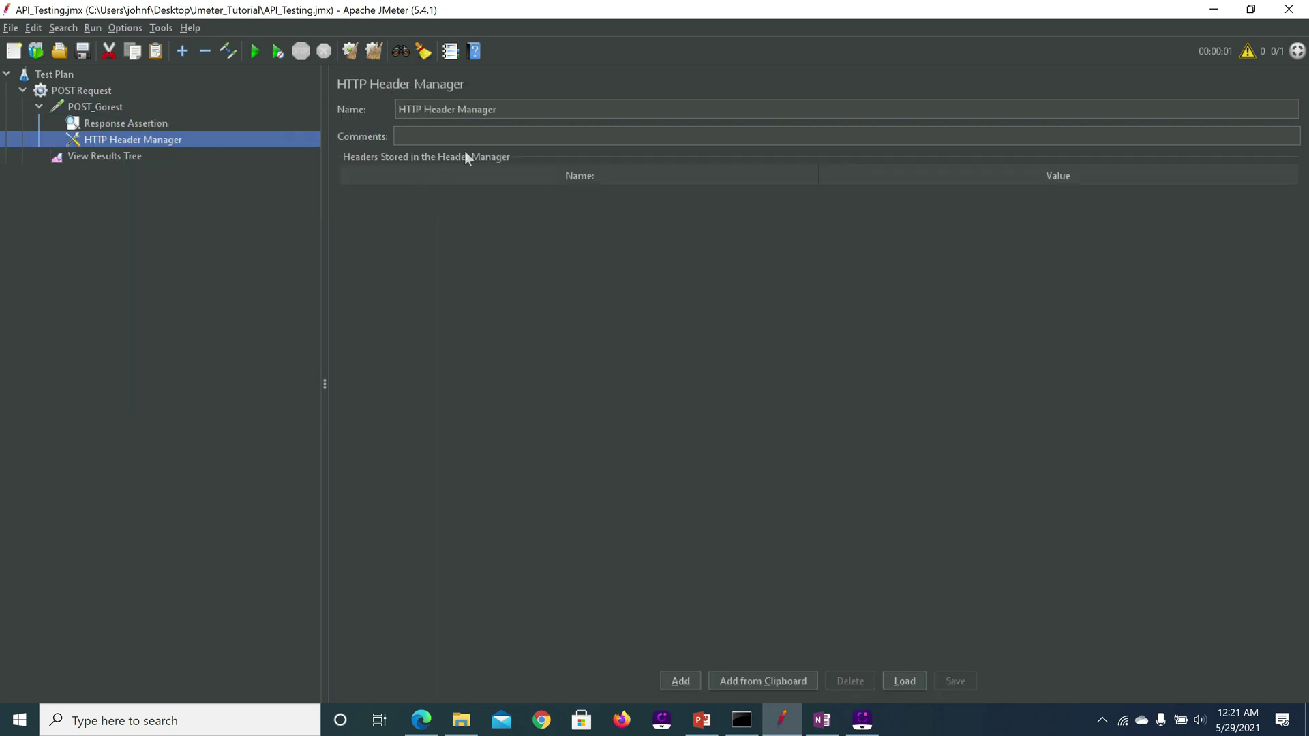
# - Add a header named Authorization to the HTTP Header Manager and paste the copied Bearer token as its value
pyautogui.click(680, 681)
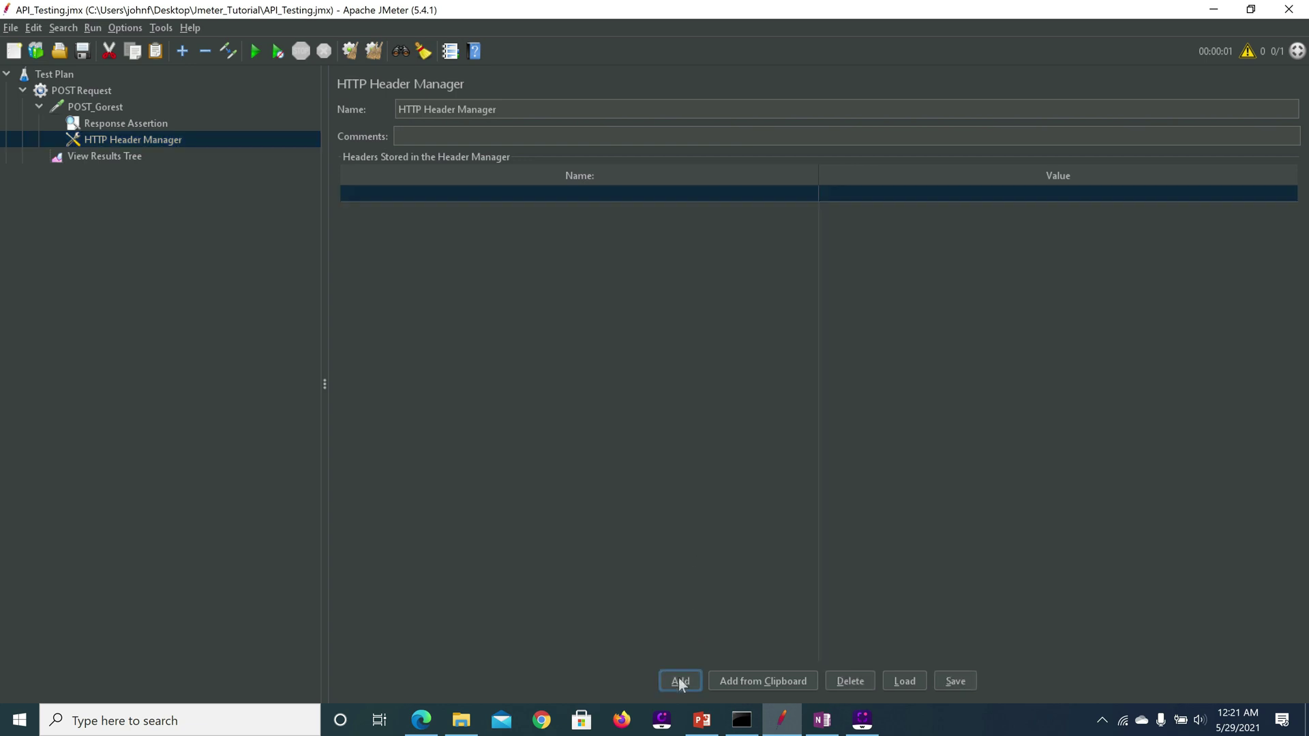
pyautogui.doubleClick(547, 194)
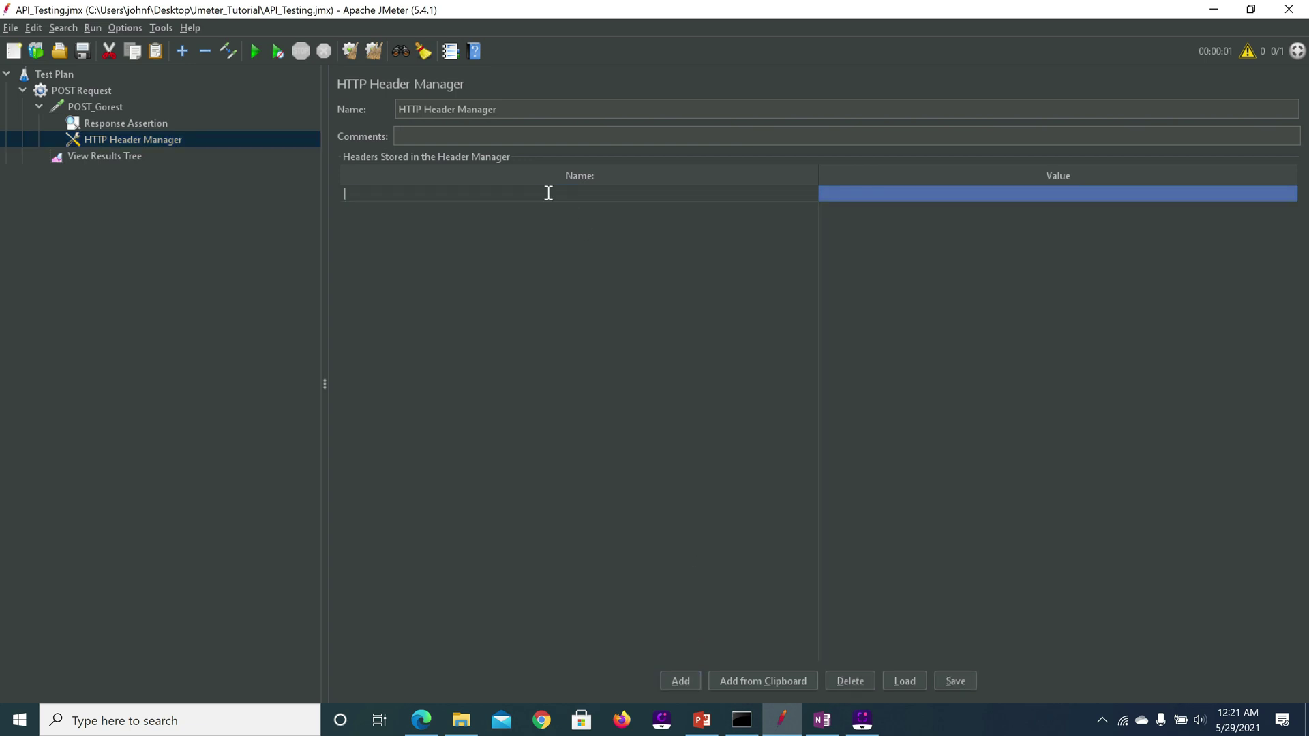
pyautogui.write('Authorization')
pyautogui.doubleClick(845, 194)
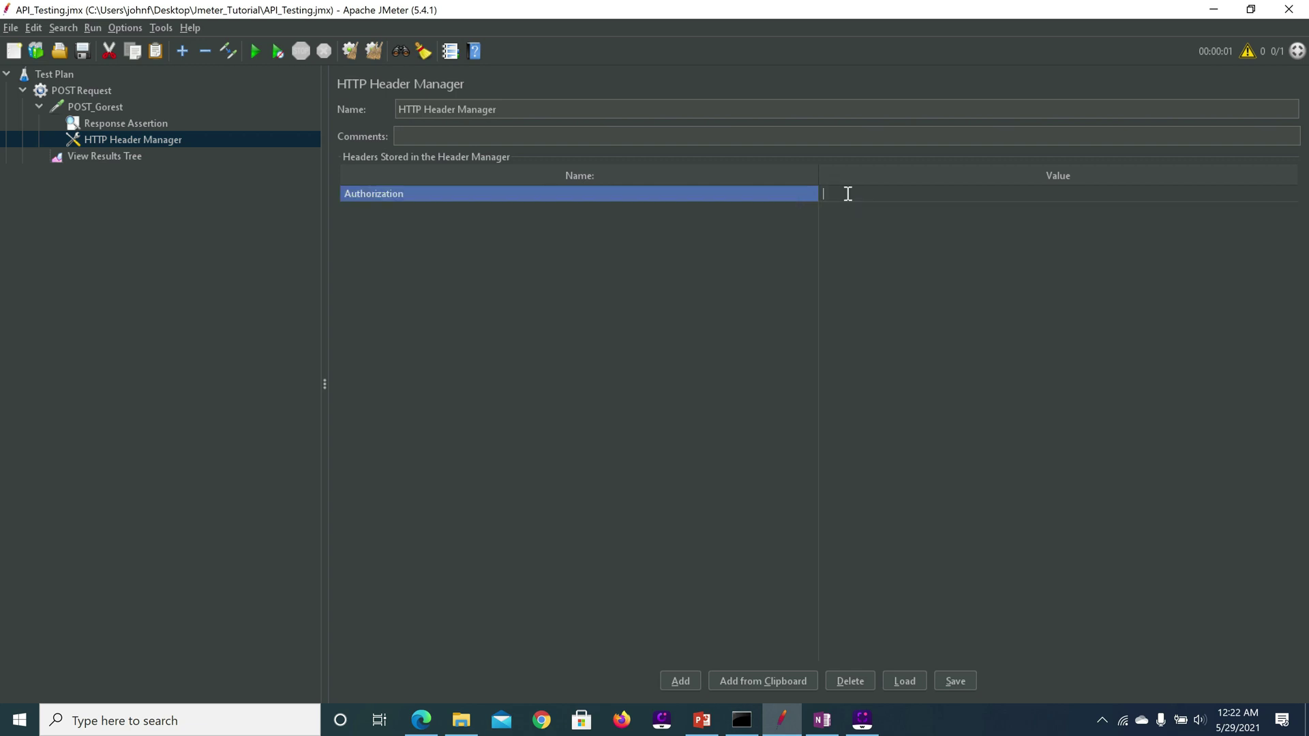
pyautogui.hotkey('ctrl', 'v')
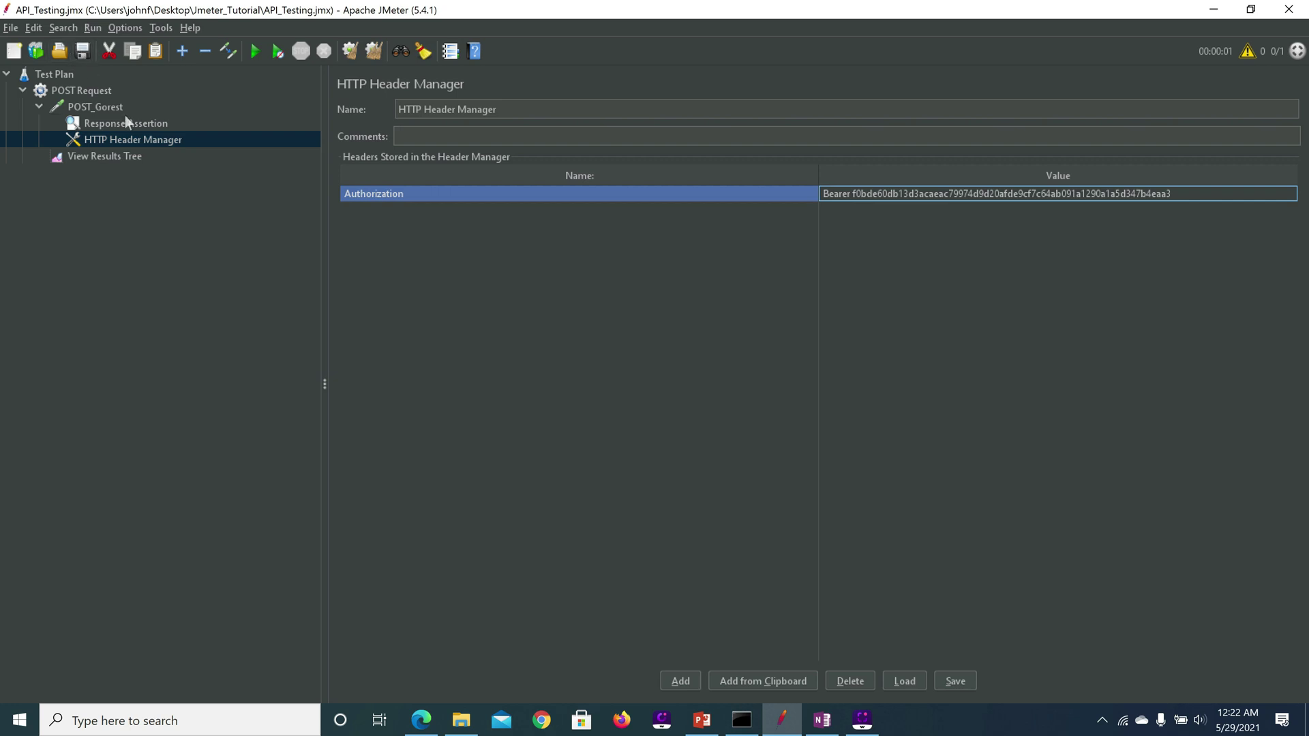
# - Run the test plan and examine the new POST_Gorest sample's request body and response data in View Results Tree
pyautogui.click(100, 158)
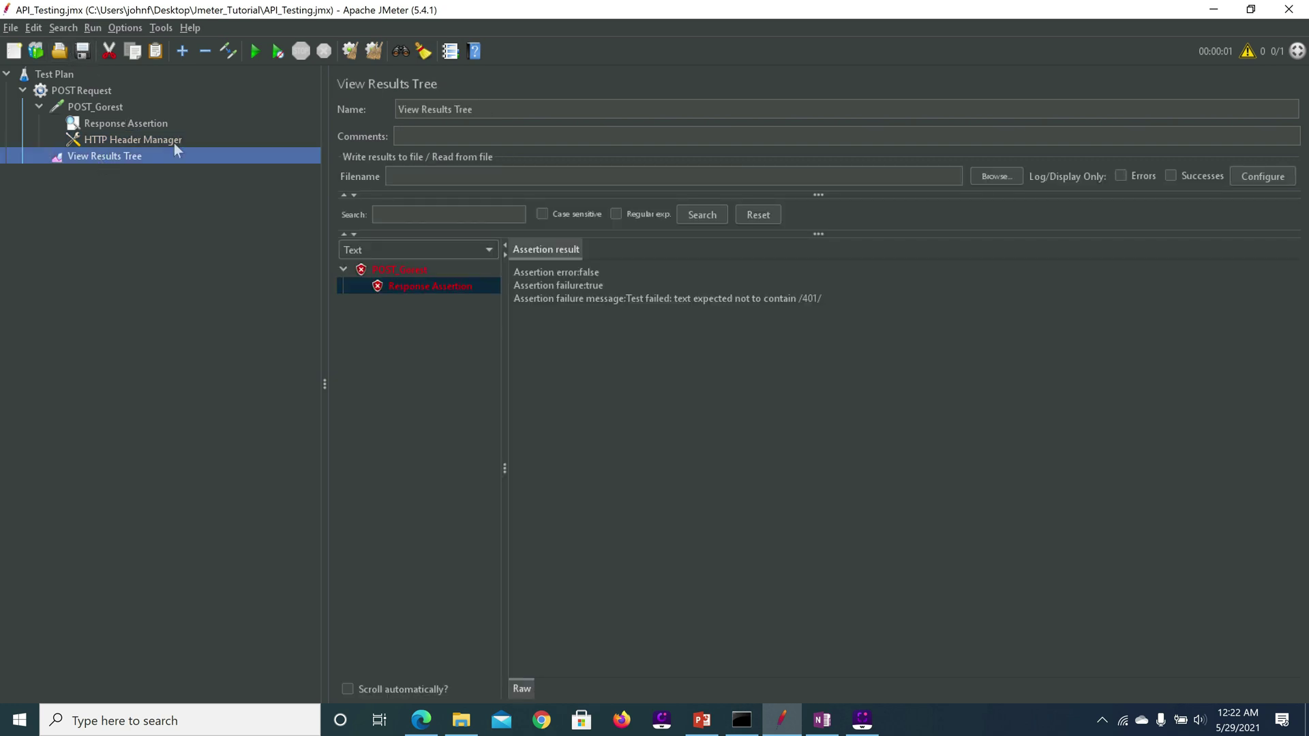
pyautogui.click(254, 54)
pyautogui.click(409, 303)
pyautogui.click(594, 255)
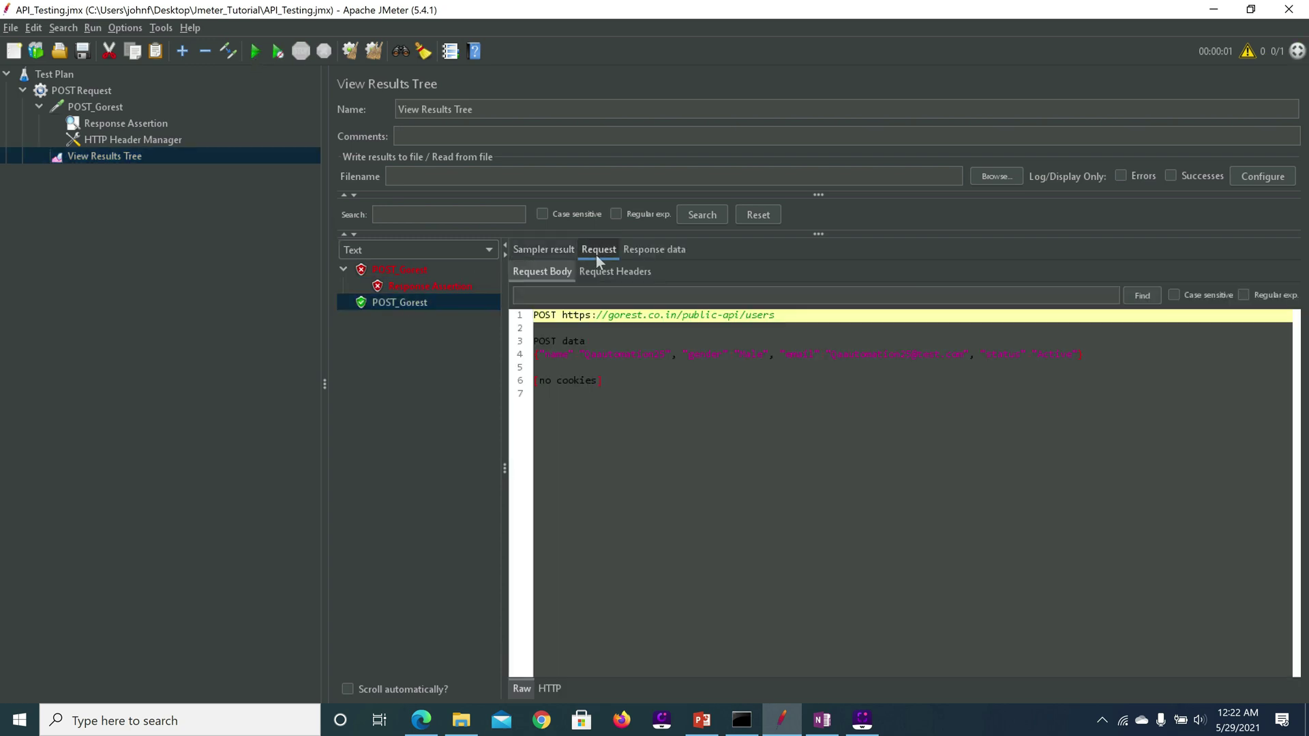
pyautogui.click(589, 355)
pyautogui.hotkey('ctrl', 'a')
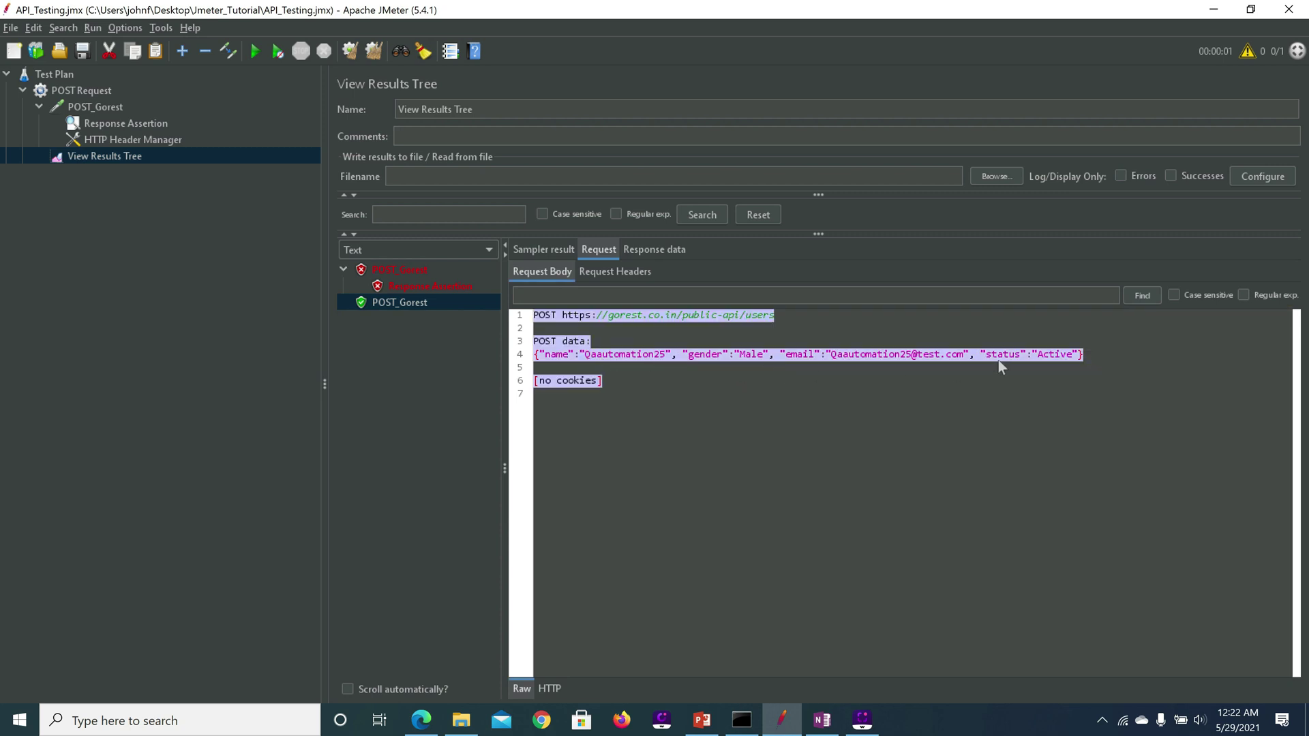
pyautogui.click(641, 253)
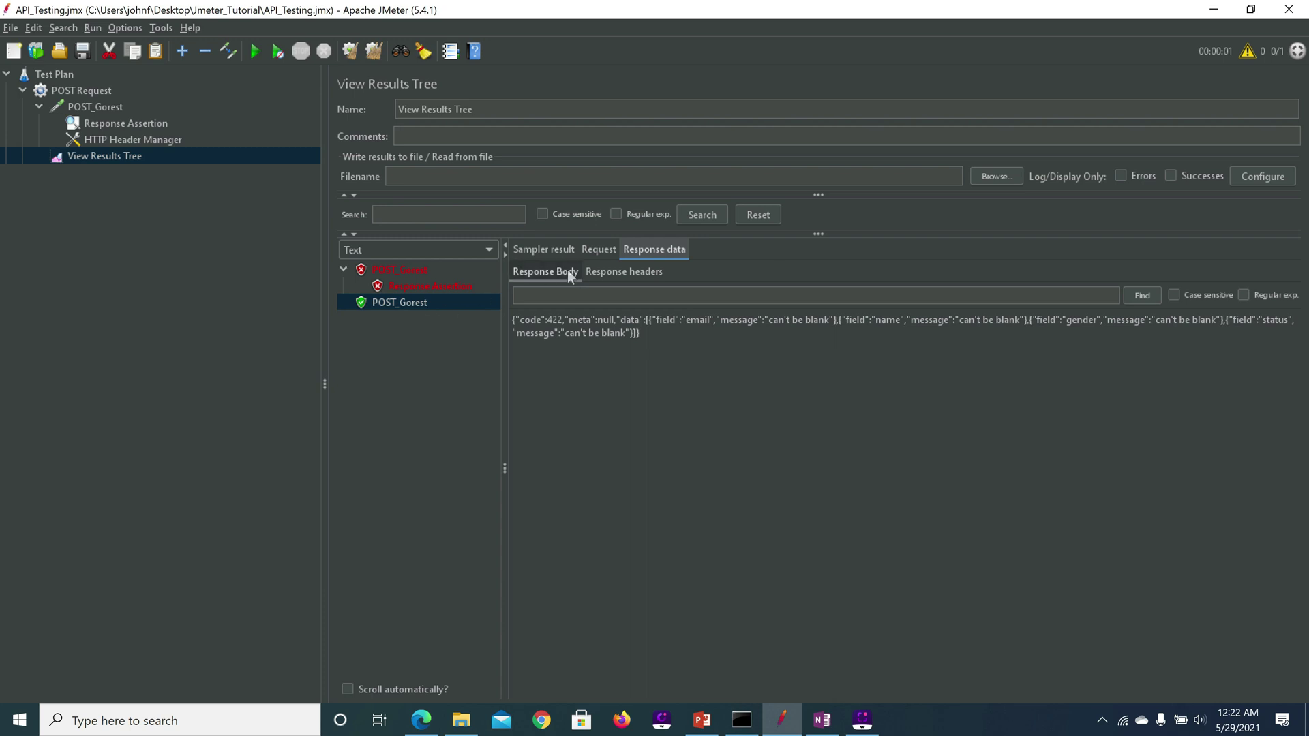
# - Reformat the POST_Gorest JSON body so the opening and closing braces each sit on their own line
pyautogui.click(95, 107)
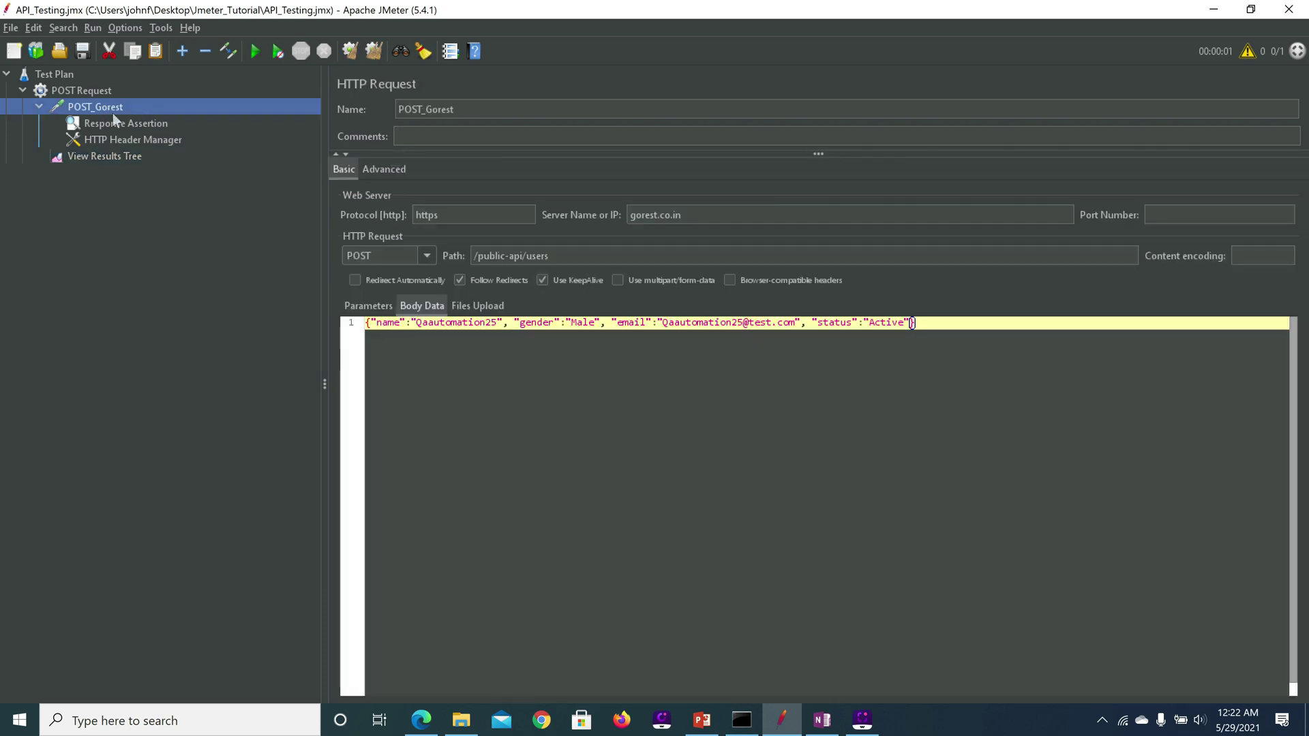
pyautogui.click(369, 329)
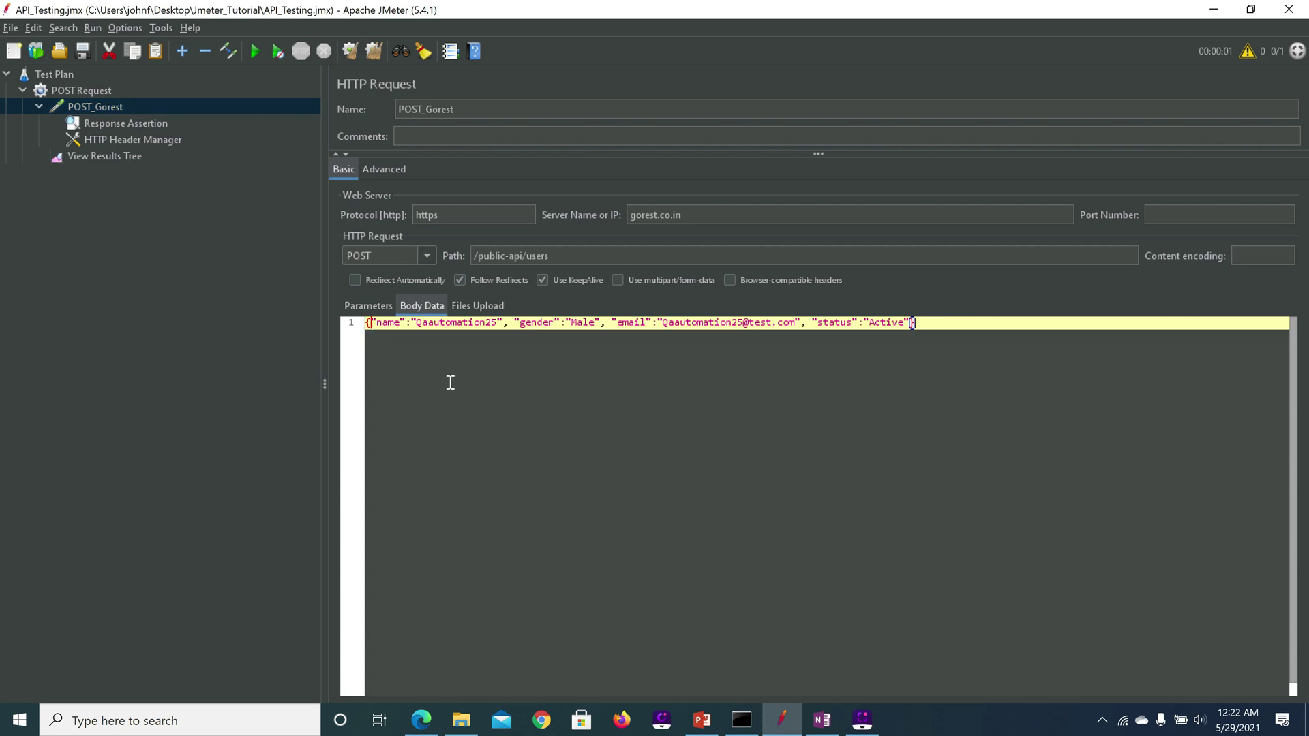
pyautogui.press('Return')
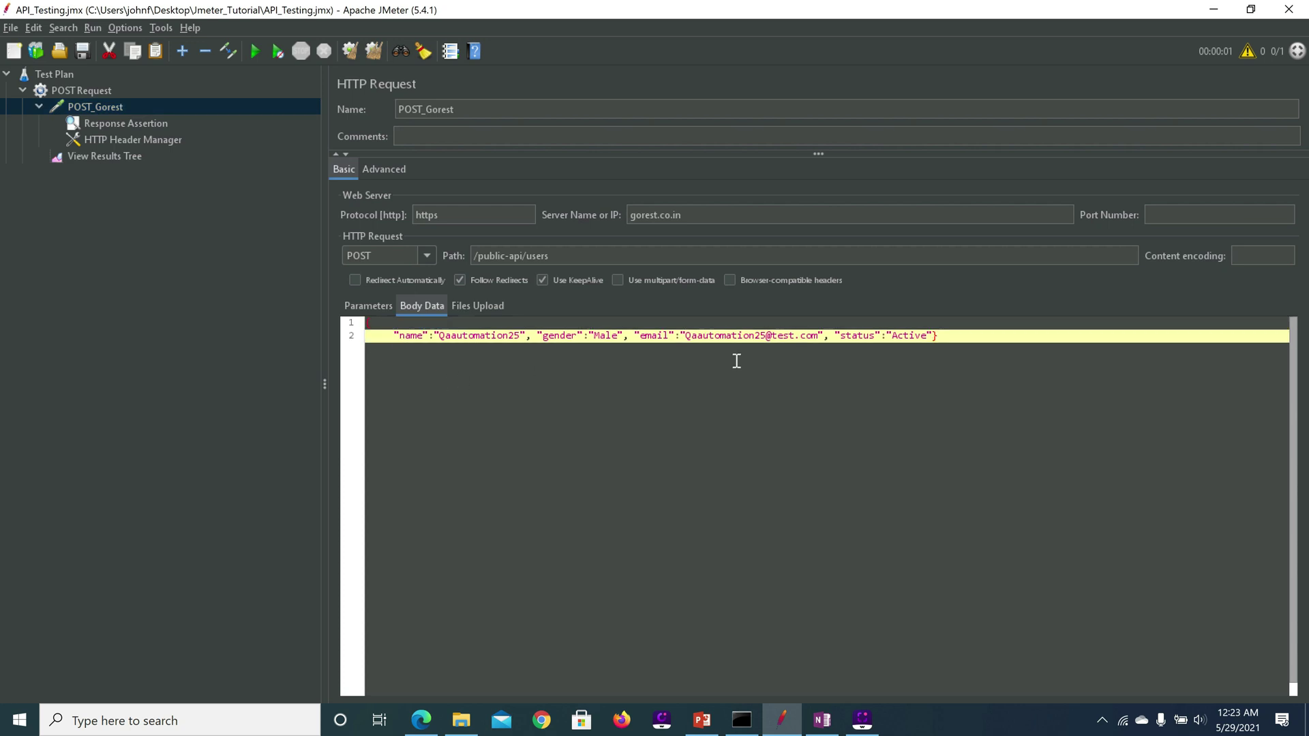
pyautogui.click(933, 333)
pyautogui.press('Return')
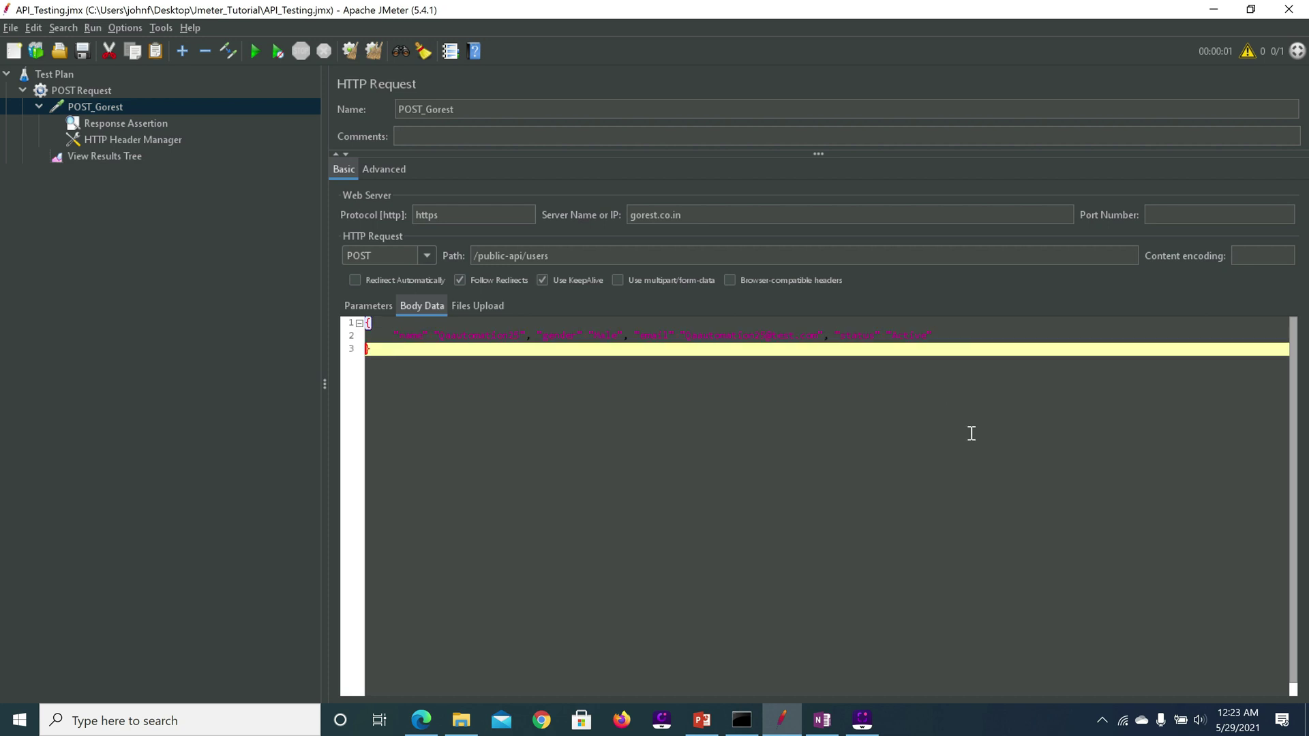
# - Rerun the test plan and check the POST_Gorest sample's response body in View Results Tree
pyautogui.click(104, 155)
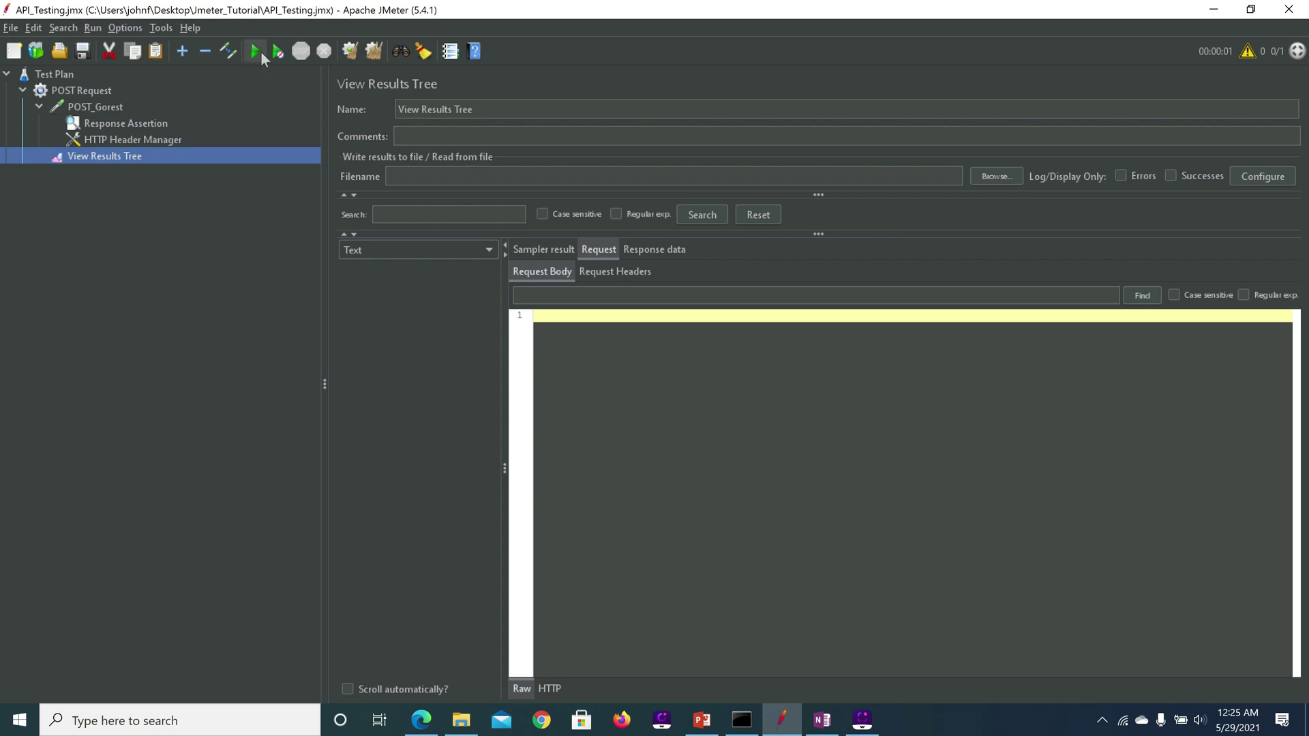
pyautogui.click(261, 54)
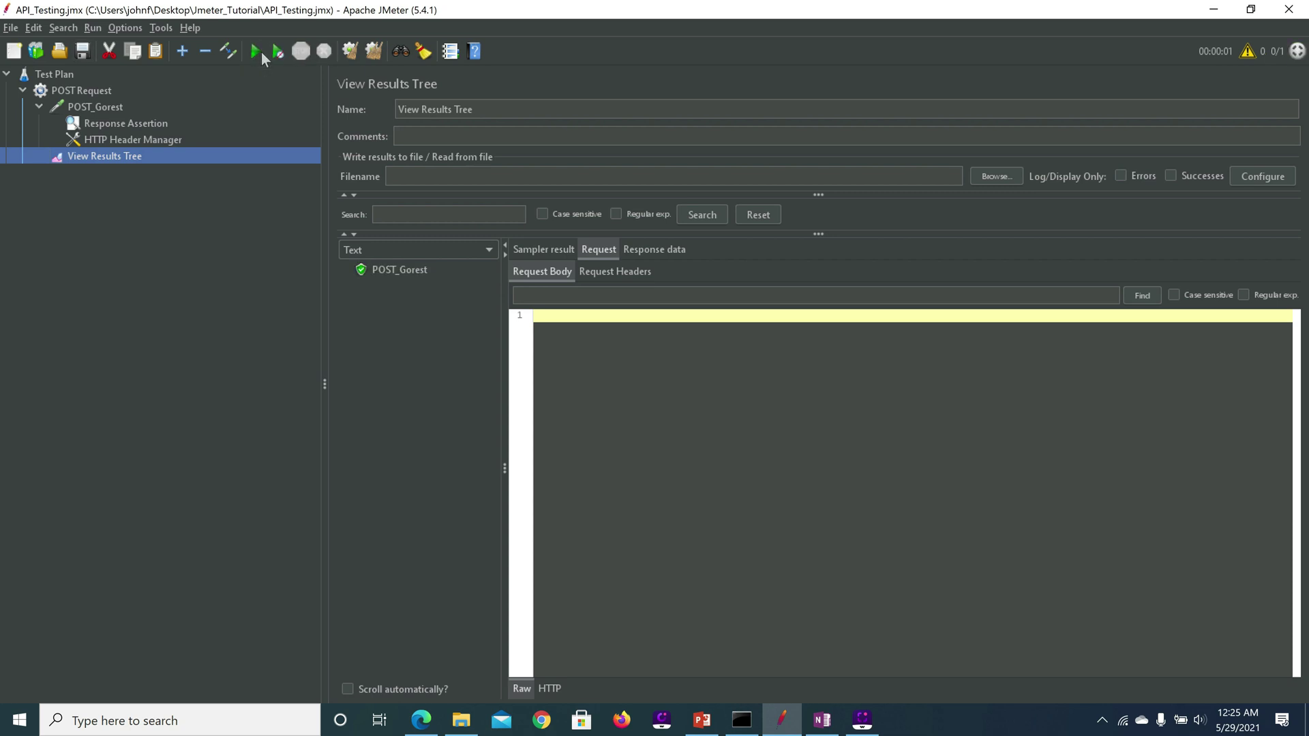
pyautogui.click(386, 268)
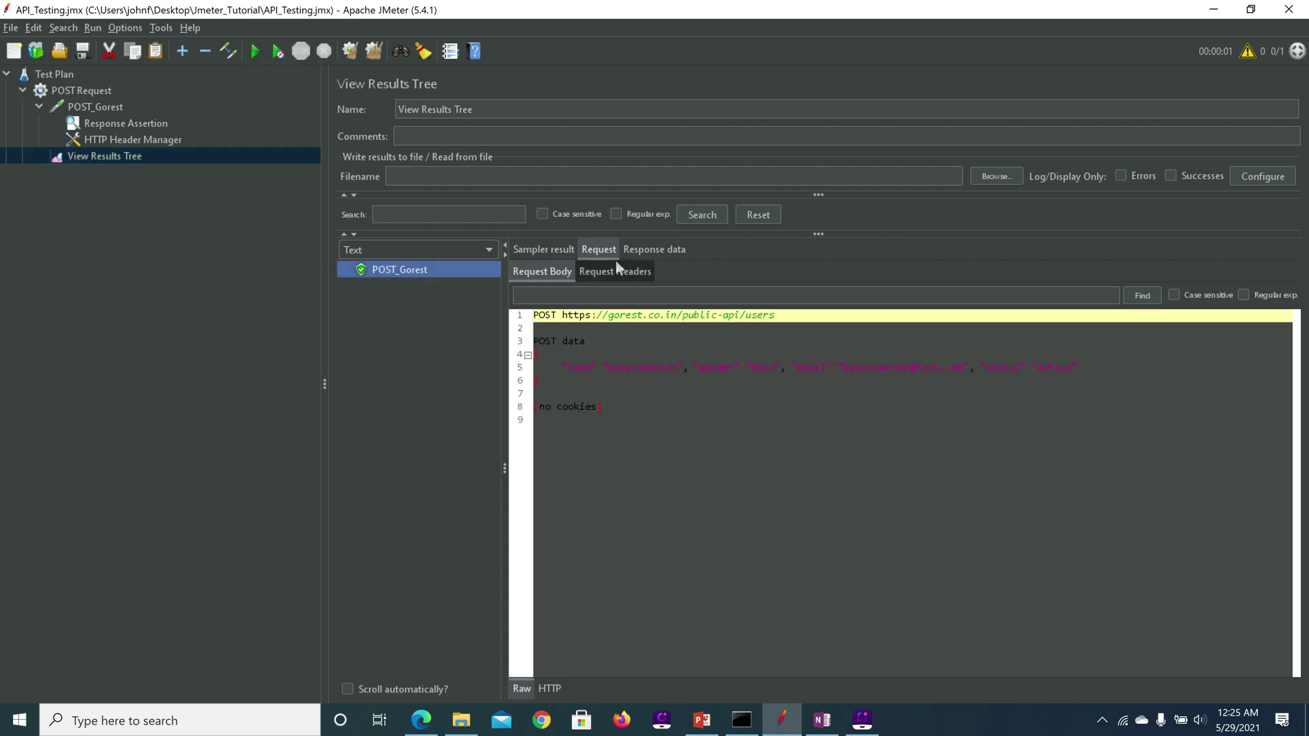
pyautogui.click(648, 250)
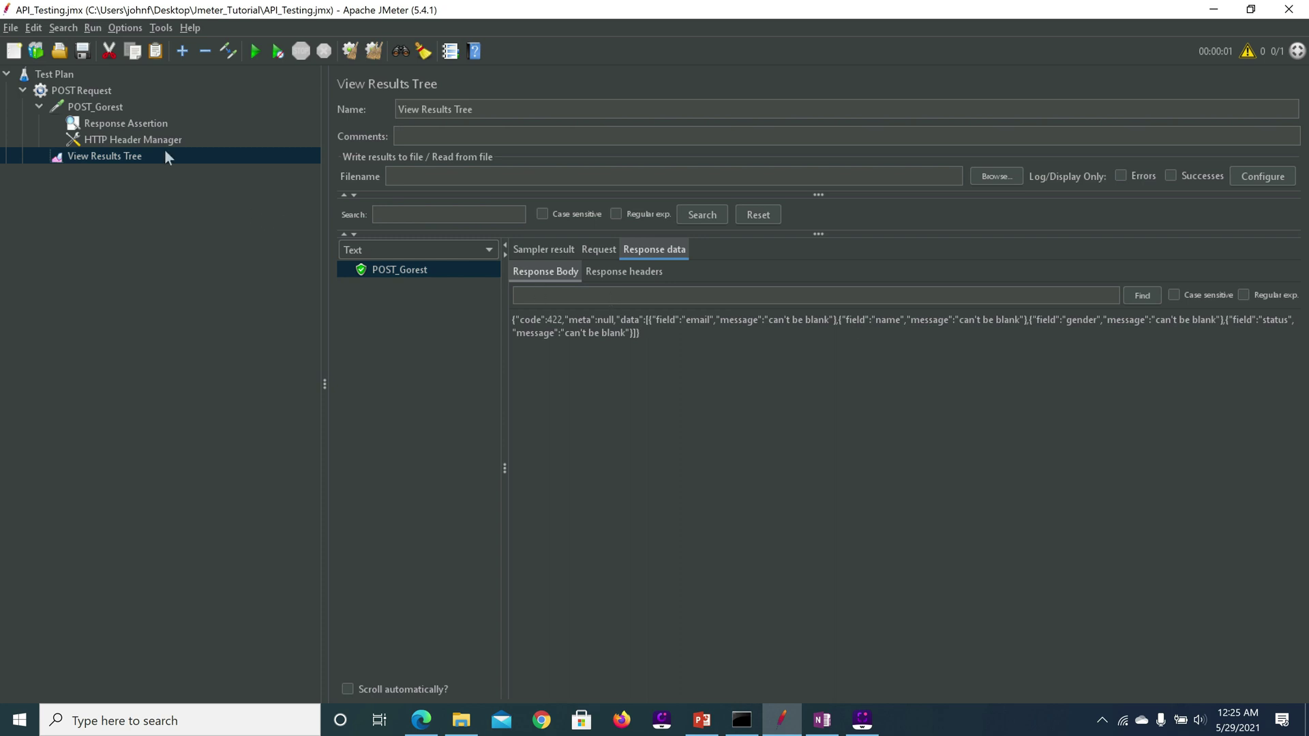
# - Add a content-type header with the value application/json to the HTTP Header Manager and save the test plan
pyautogui.click(133, 127)
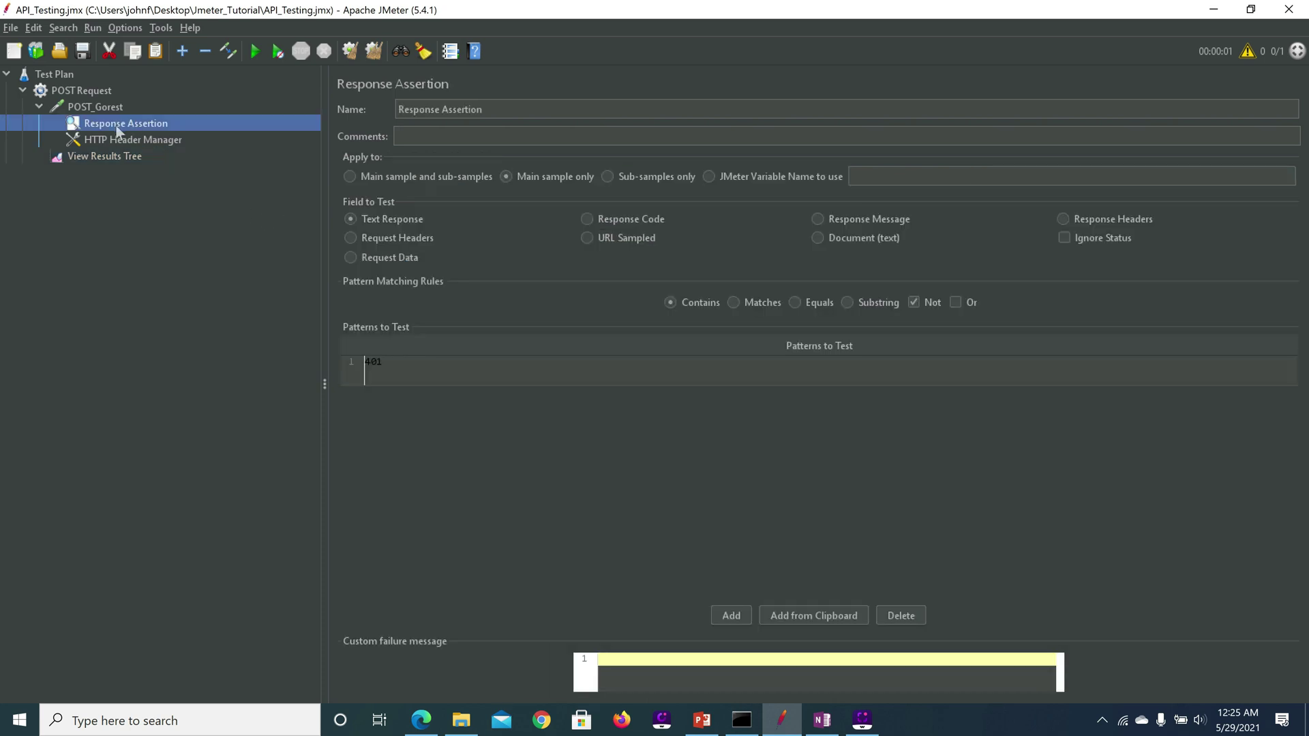
pyautogui.click(115, 139)
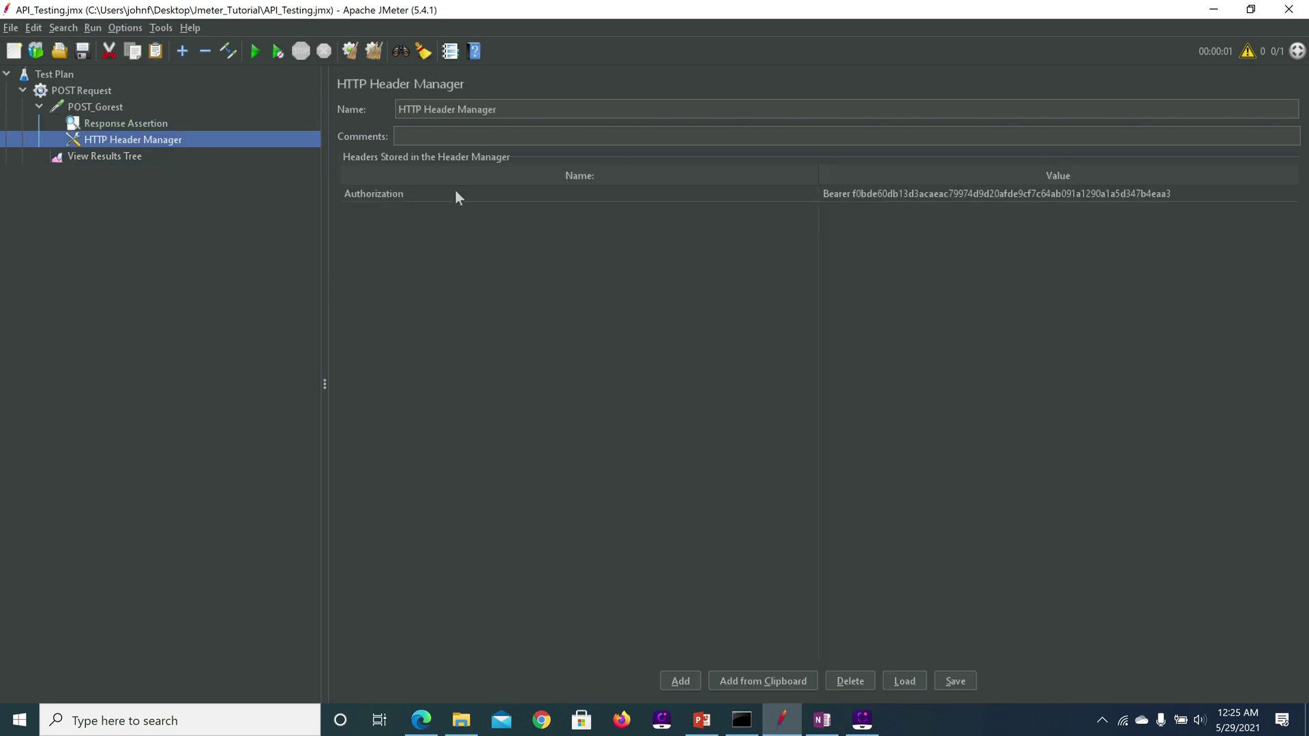
pyautogui.click(682, 681)
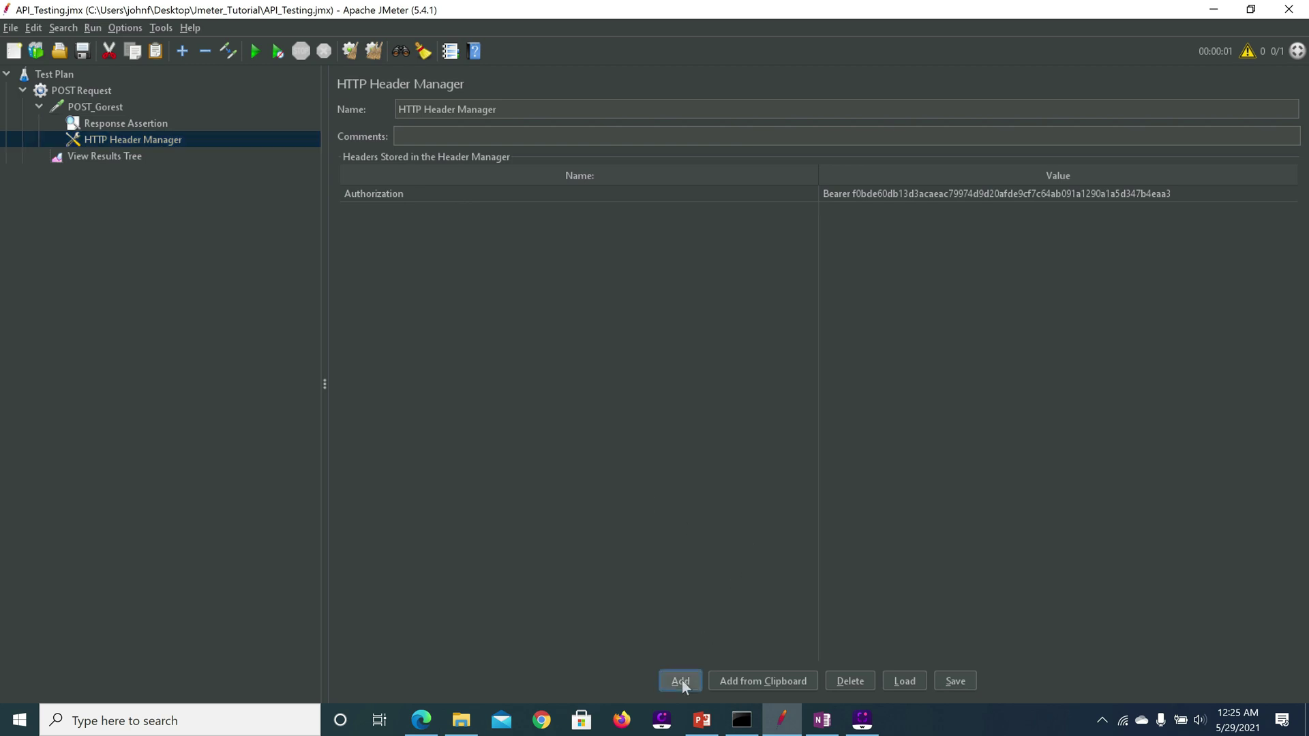
pyautogui.doubleClick(563, 209)
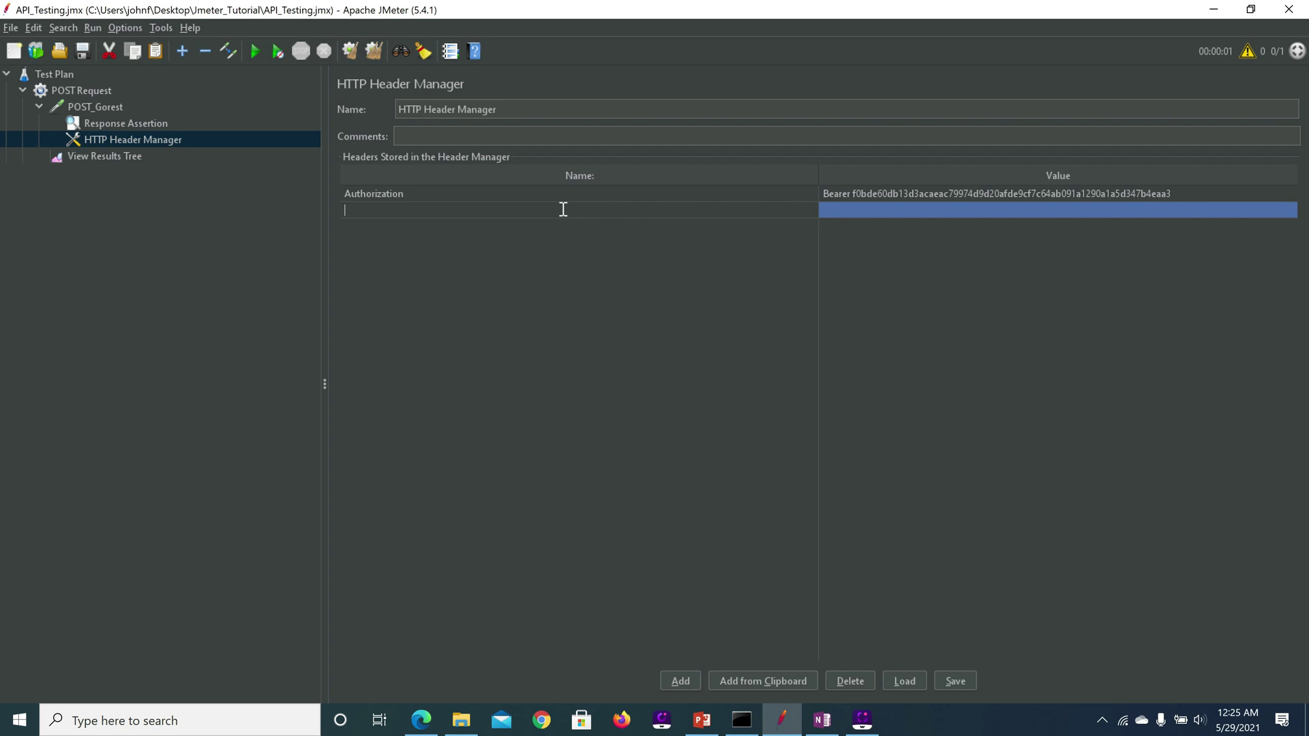
pyautogui.write('content-type')
pyautogui.doubleClick(868, 208)
pyautogui.write('app')
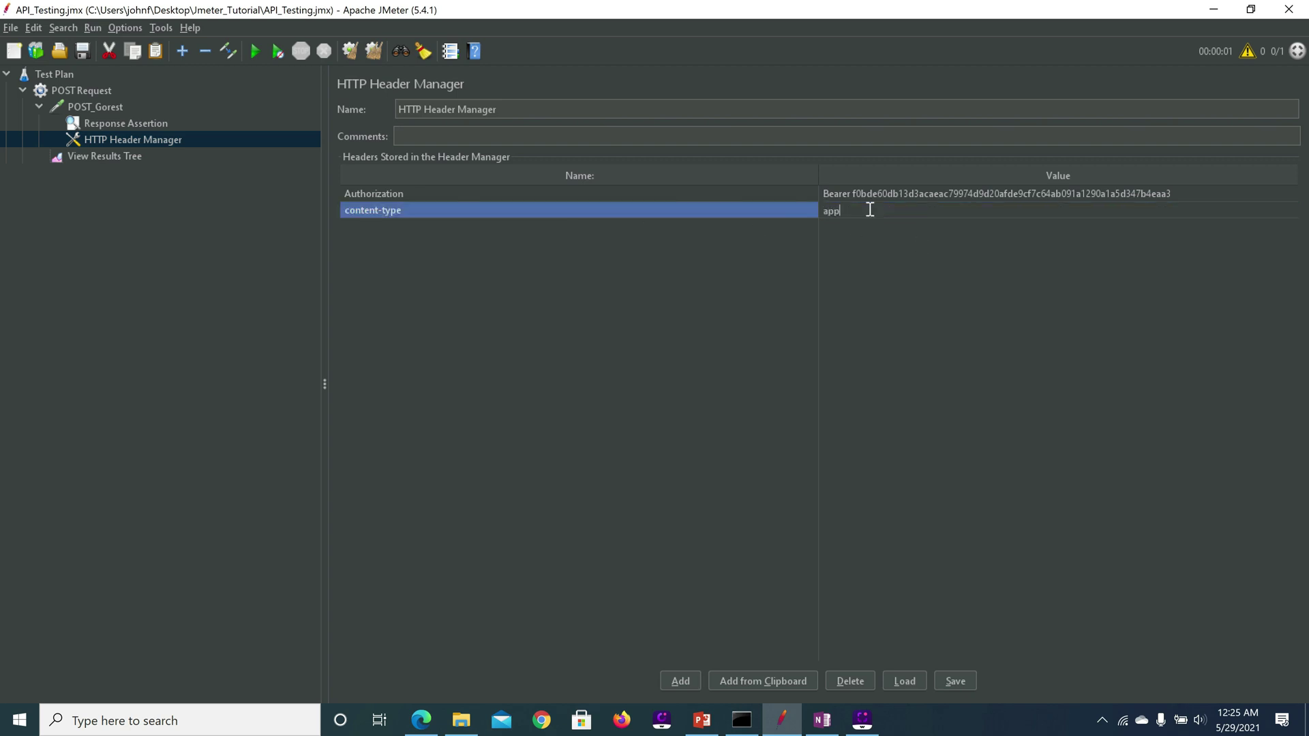
pyautogui.write('lication/json')
pyautogui.click(80, 55)
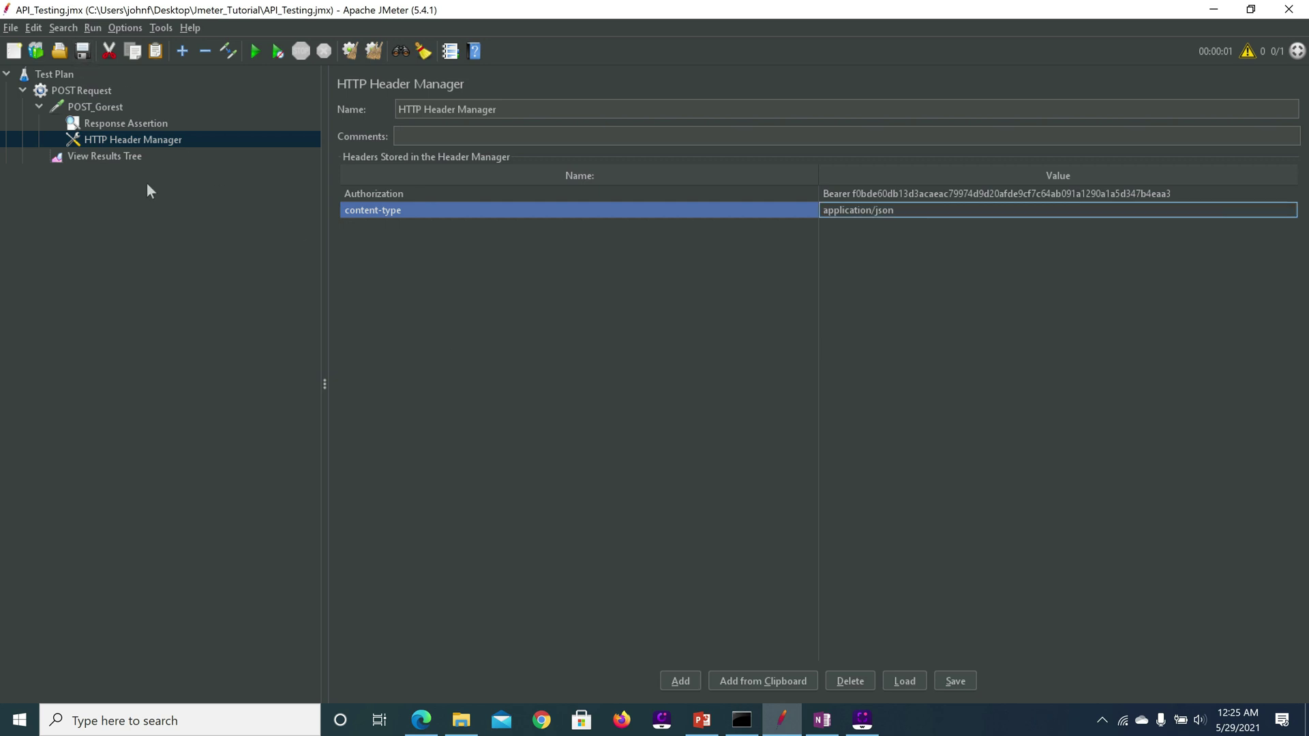
# - Run the test plan with the content-type header and examine the latest POST_Gorest sample's response body and response headers
pyautogui.click(103, 155)
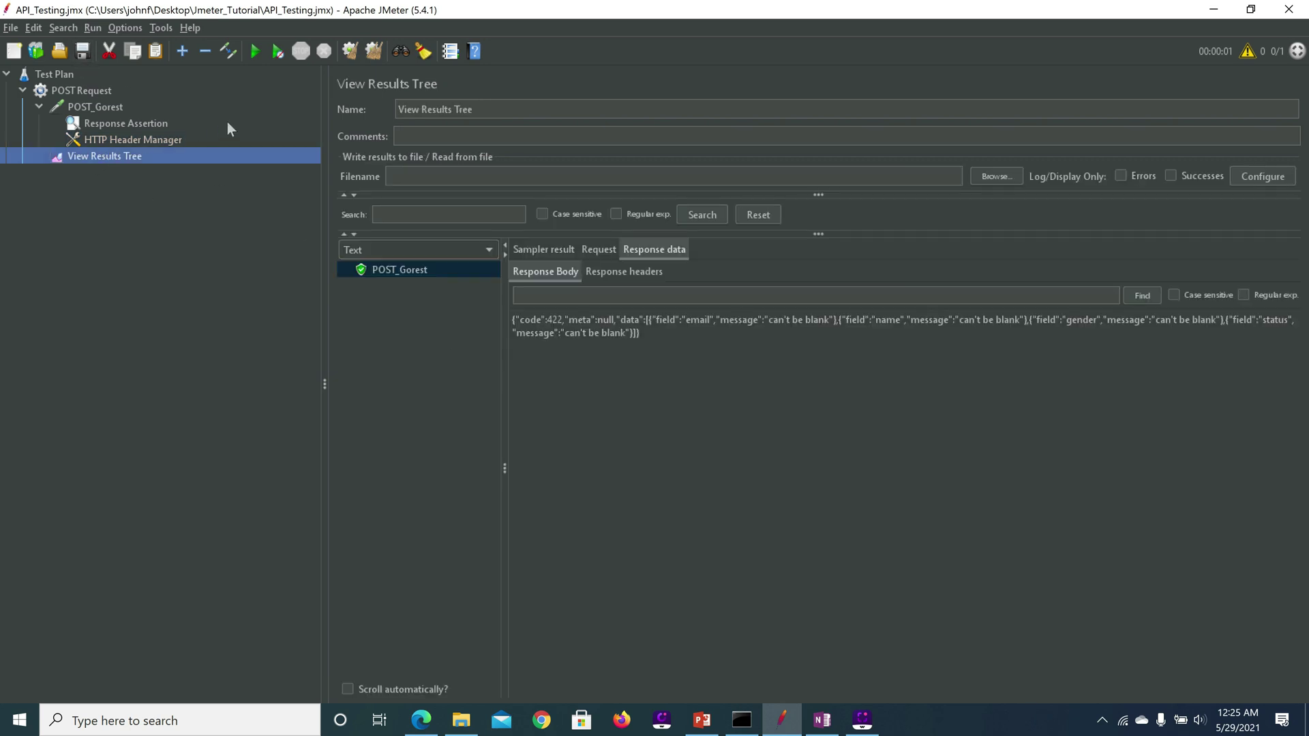
pyautogui.click(256, 51)
pyautogui.click(392, 286)
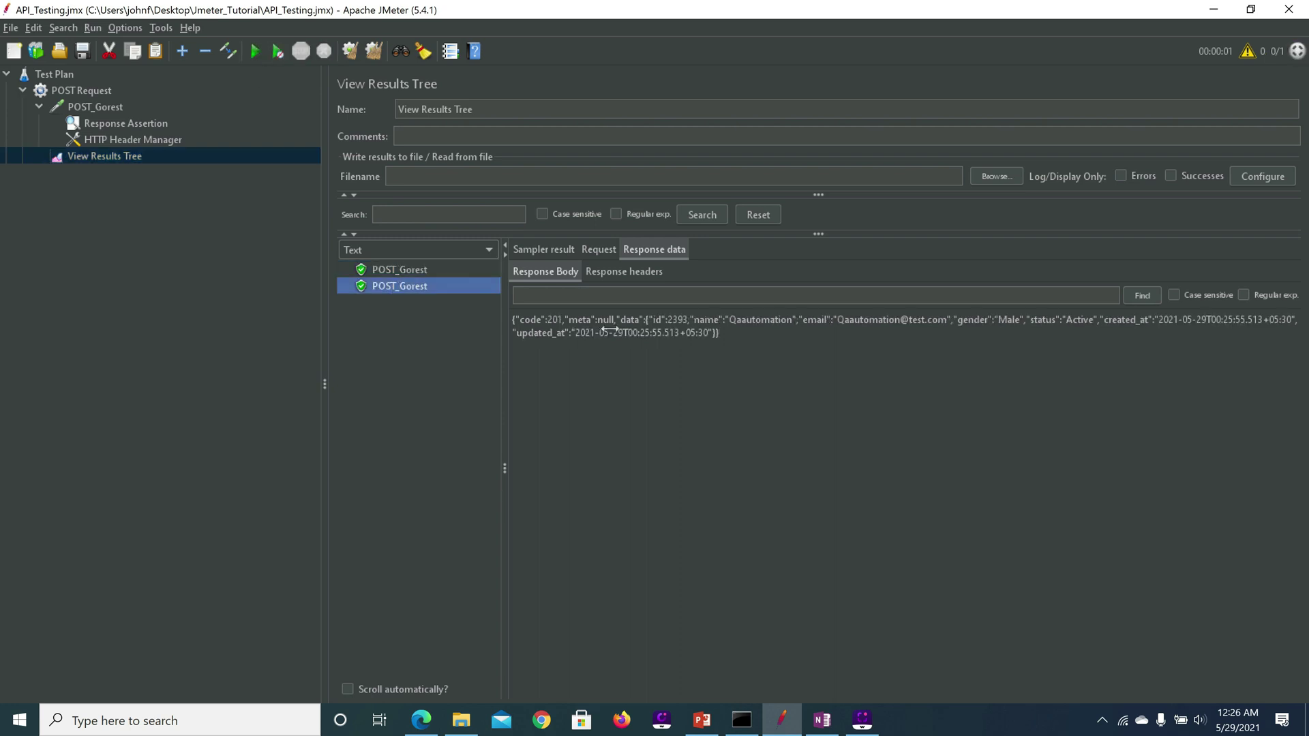
pyautogui.click(555, 321)
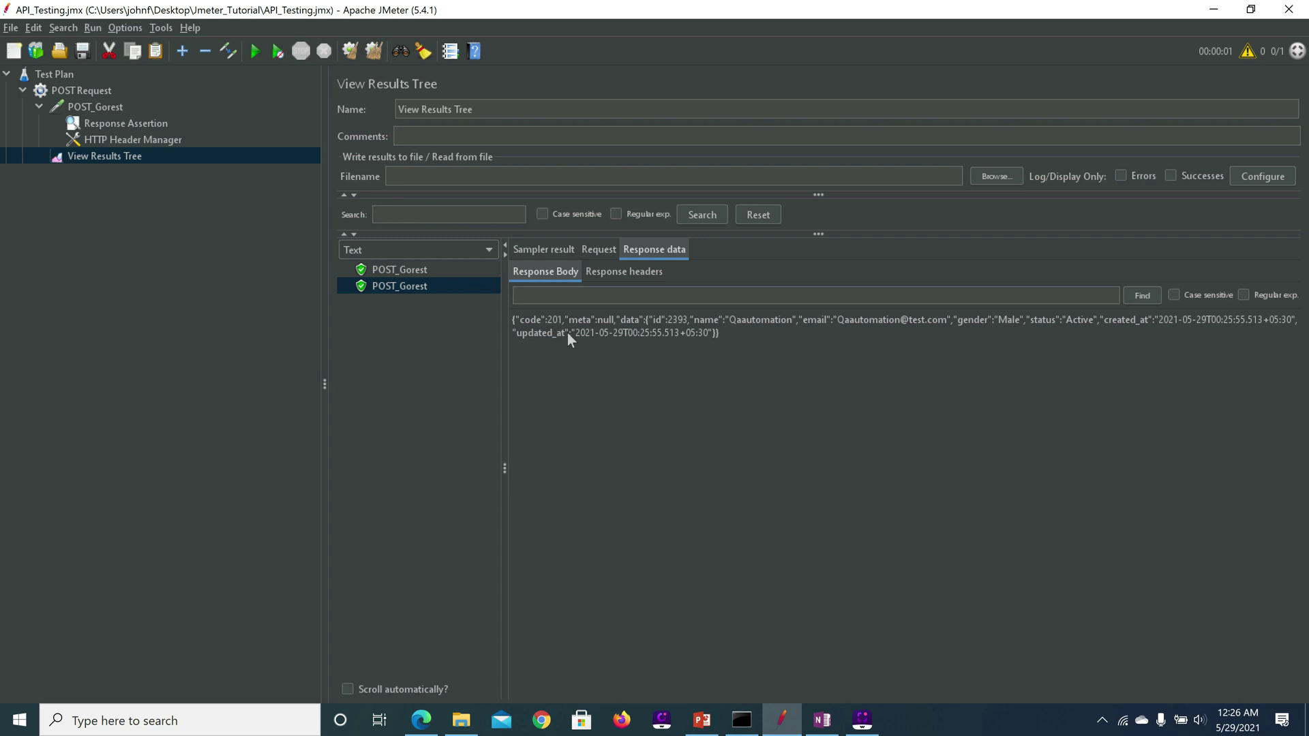
pyautogui.click(632, 271)
pyautogui.click(610, 368)
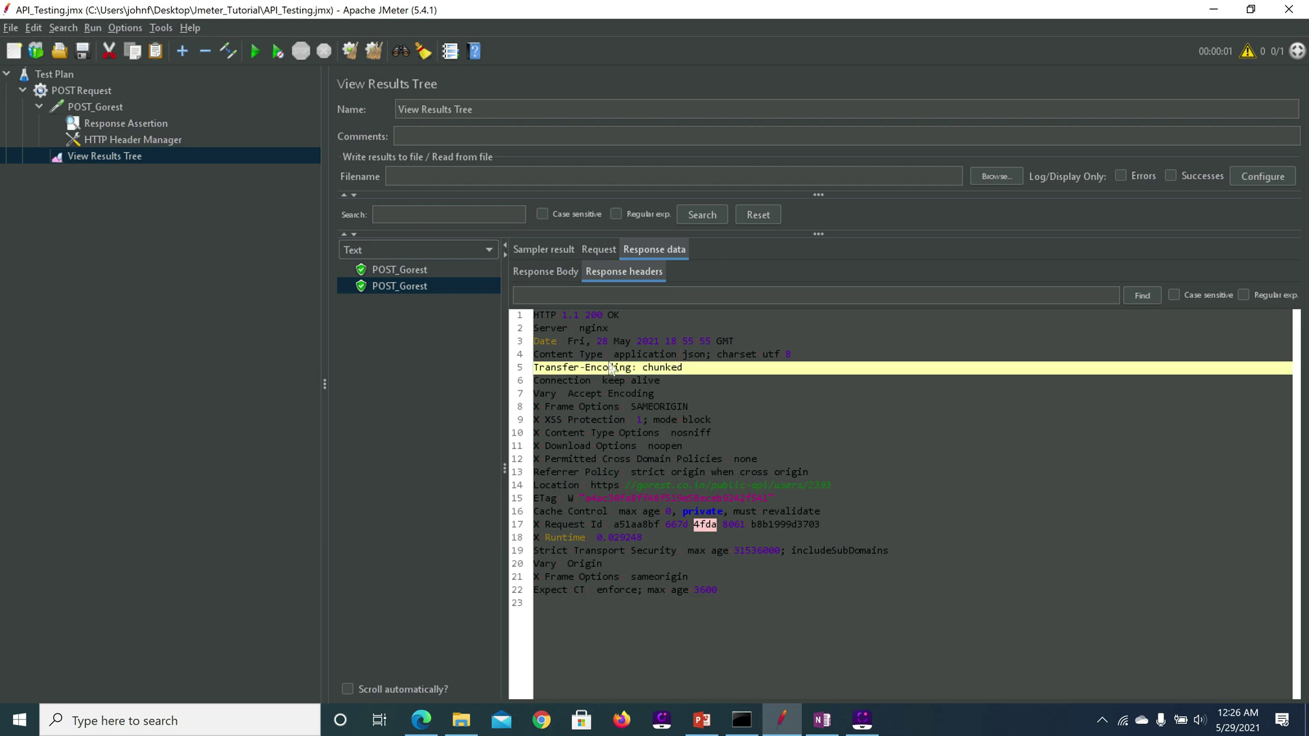
pyautogui.hotkey('ctrl', 'a')
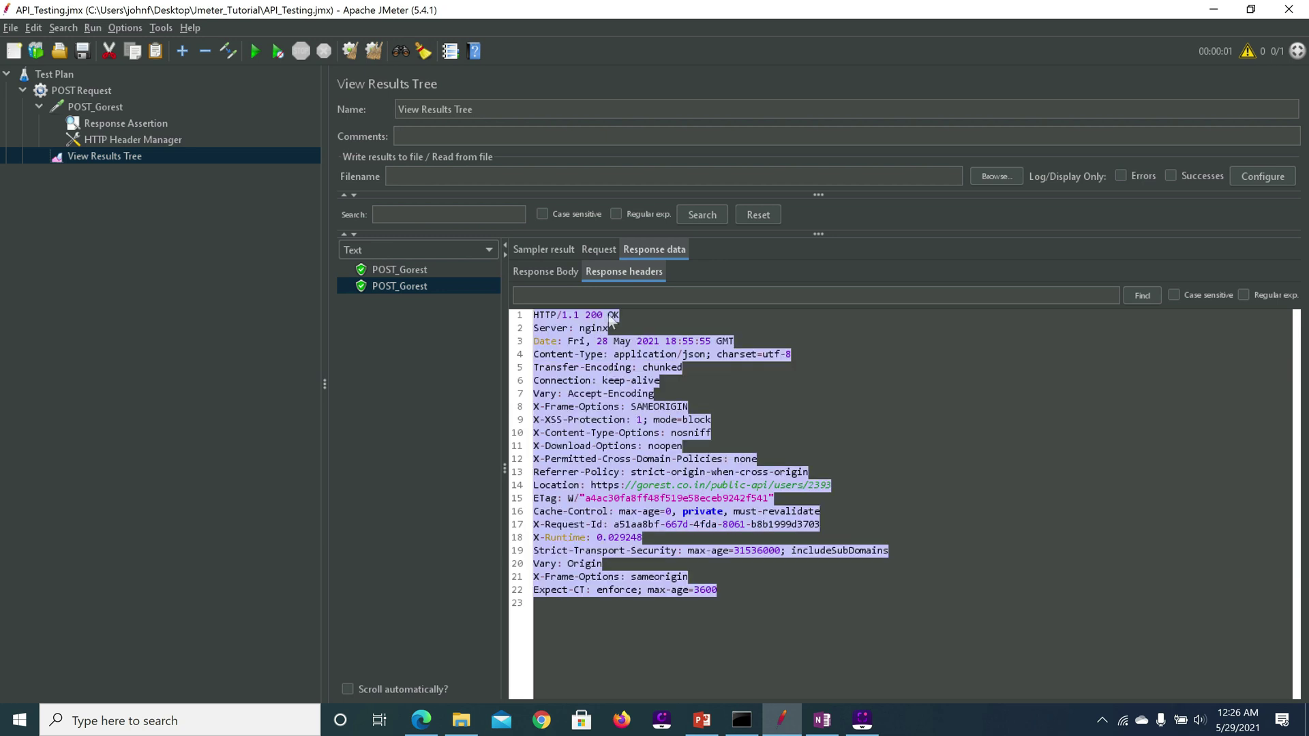
pyautogui.click(562, 271)
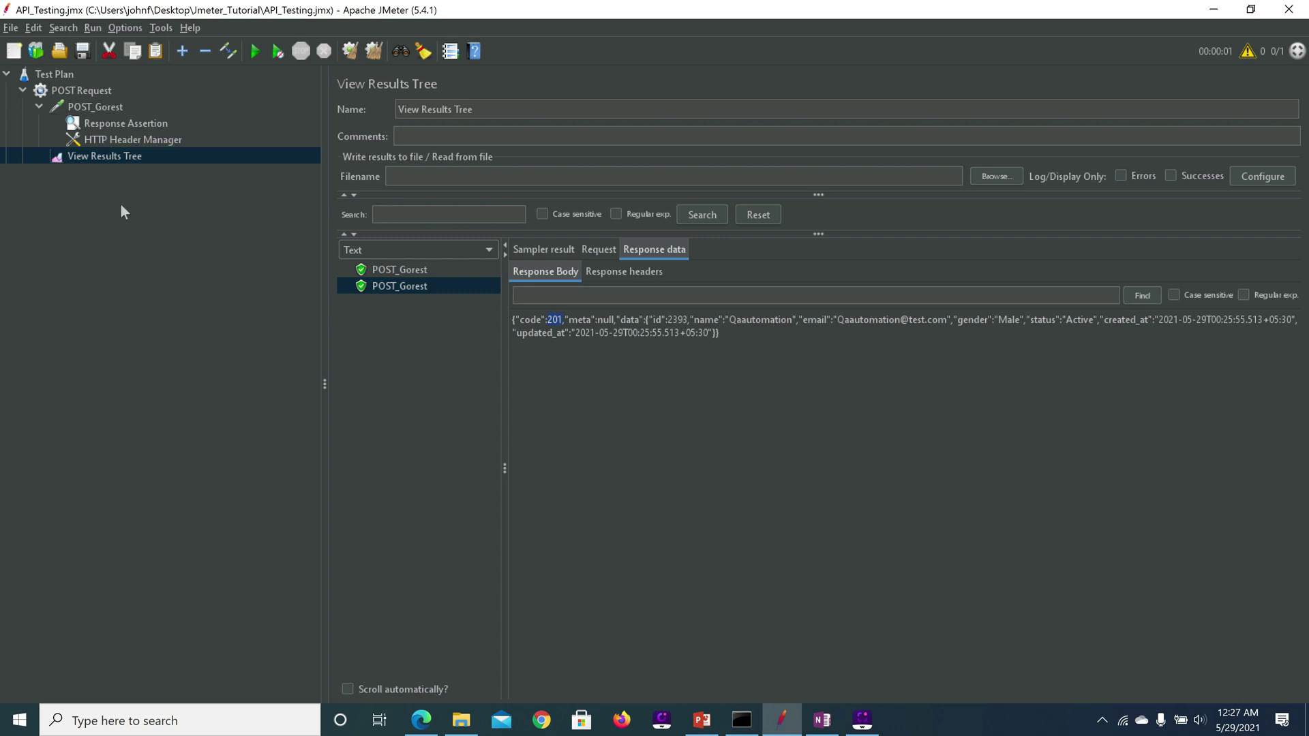
# - Disable the POST_Gorest sampler in the test plan
pyautogui.click(90, 107)
pyautogui.rightClick(90, 107)
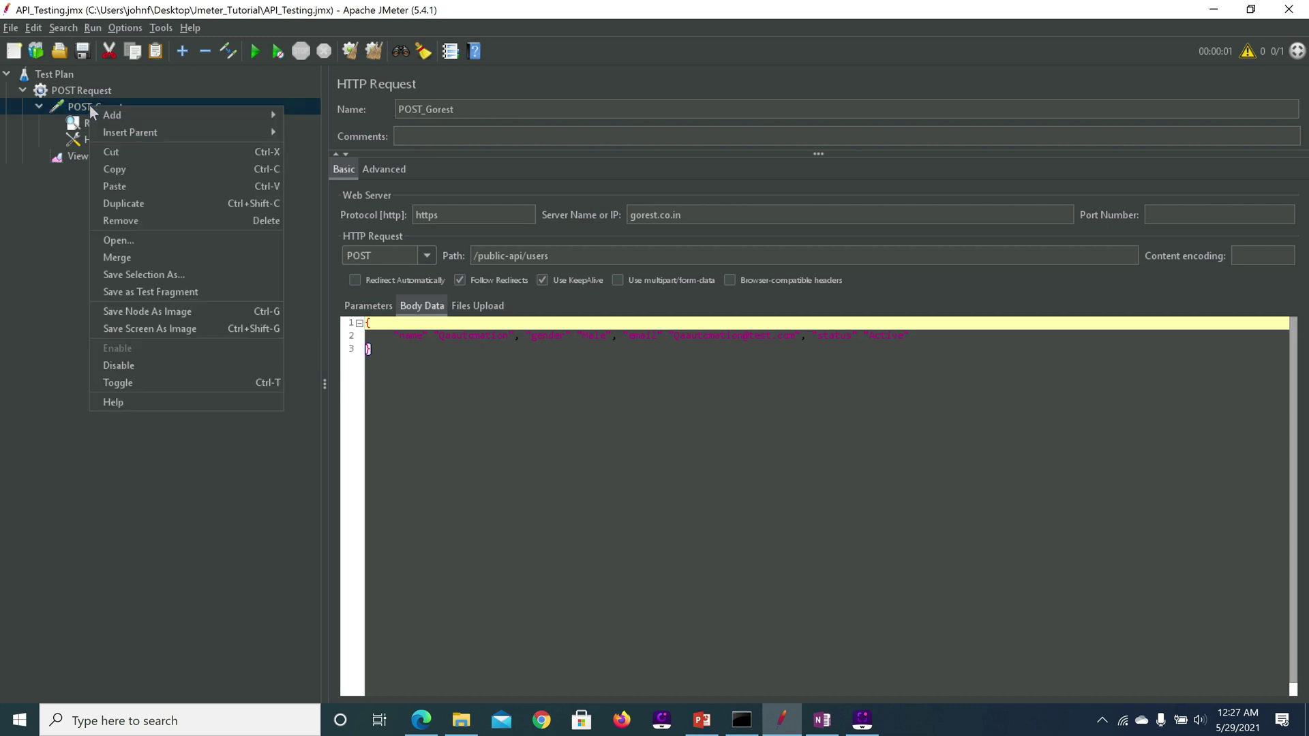
pyautogui.click(145, 366)
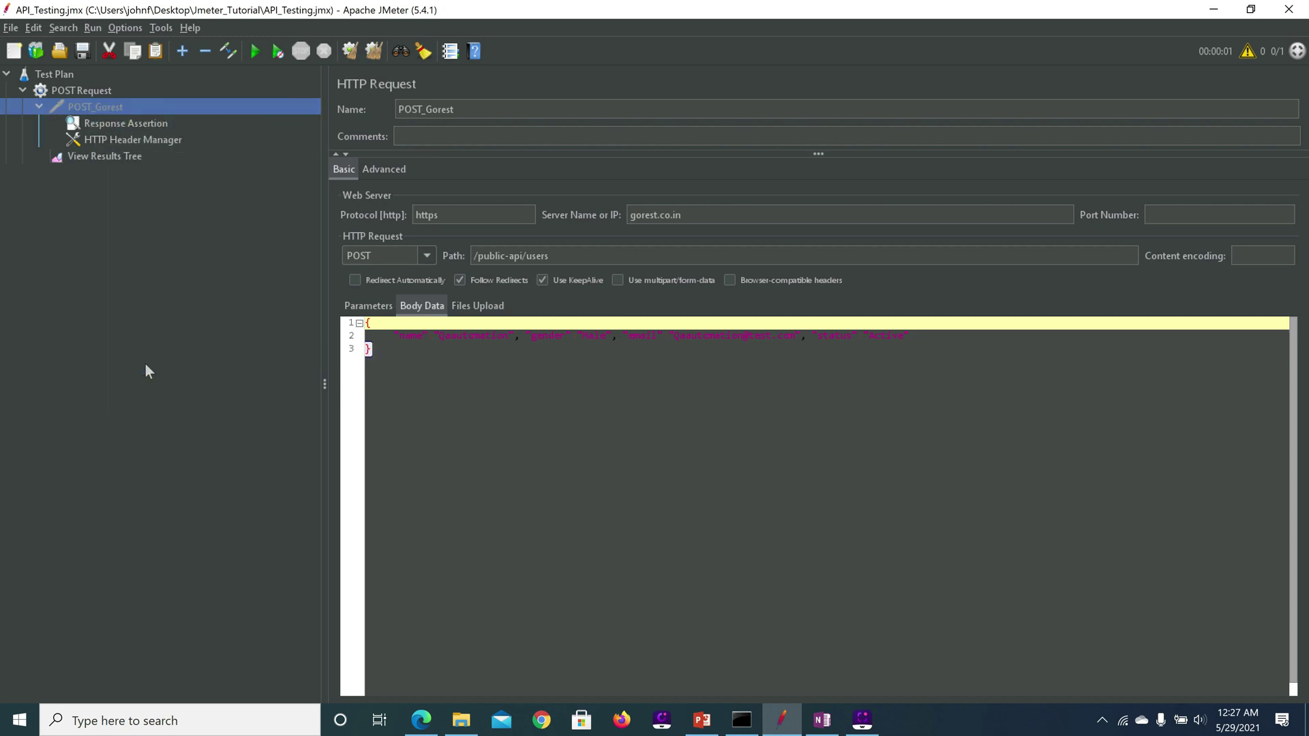
# - Add a new HTTP Request sampler to the POST Request thread group
pyautogui.click(92, 87)
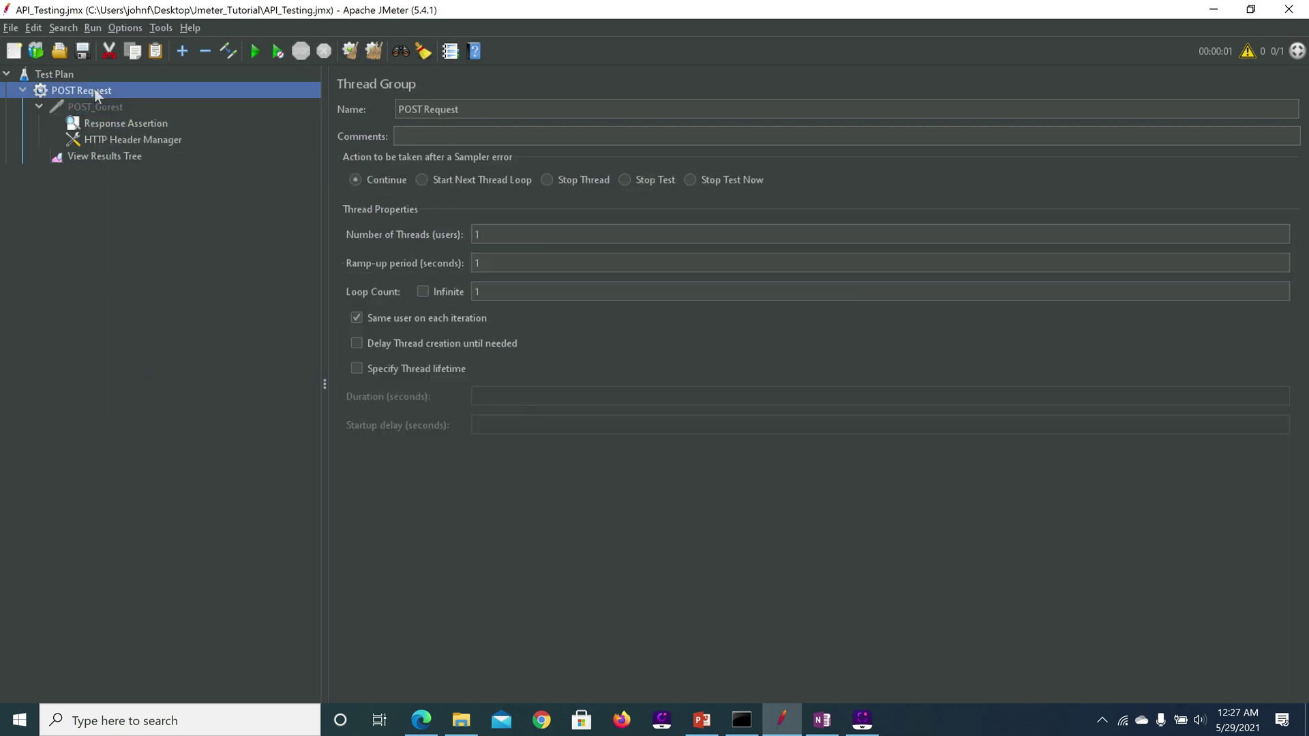
pyautogui.rightClick(94, 88)
pyautogui.moveTo(293, 97)
pyautogui.moveTo(399, 98)
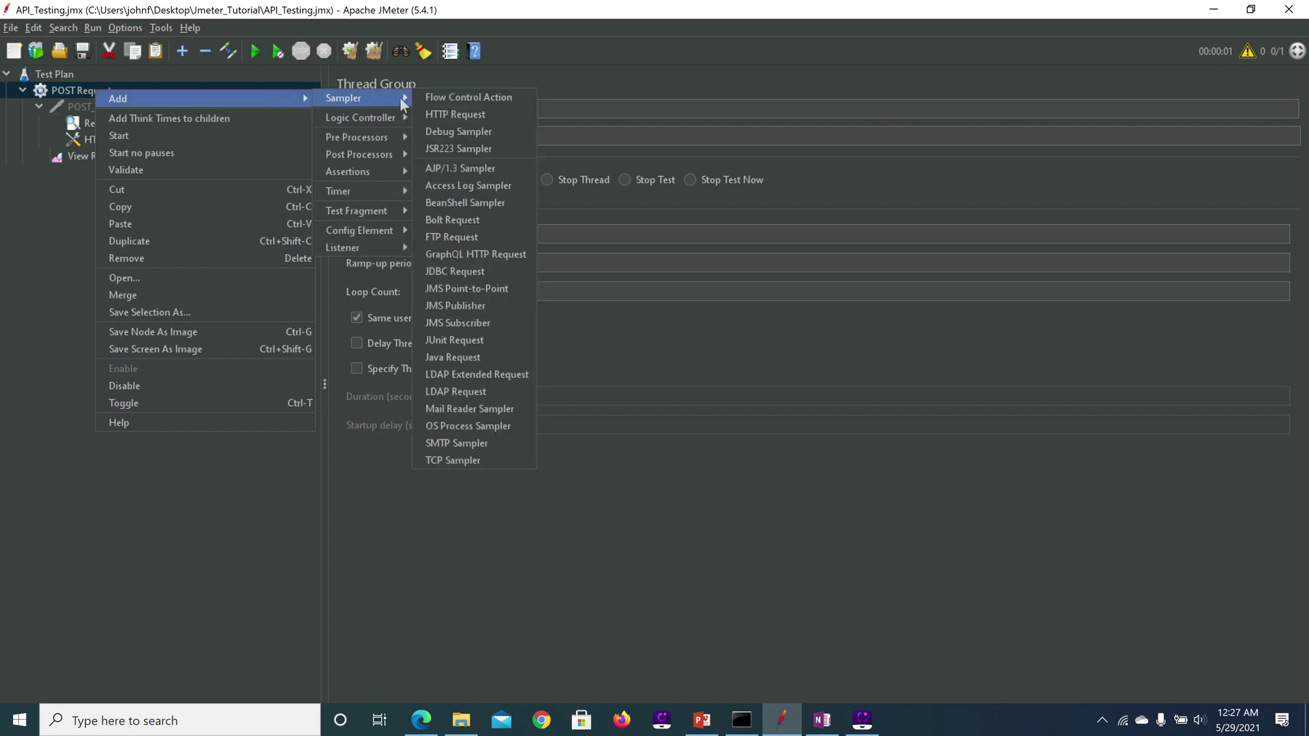
pyautogui.click(430, 113)
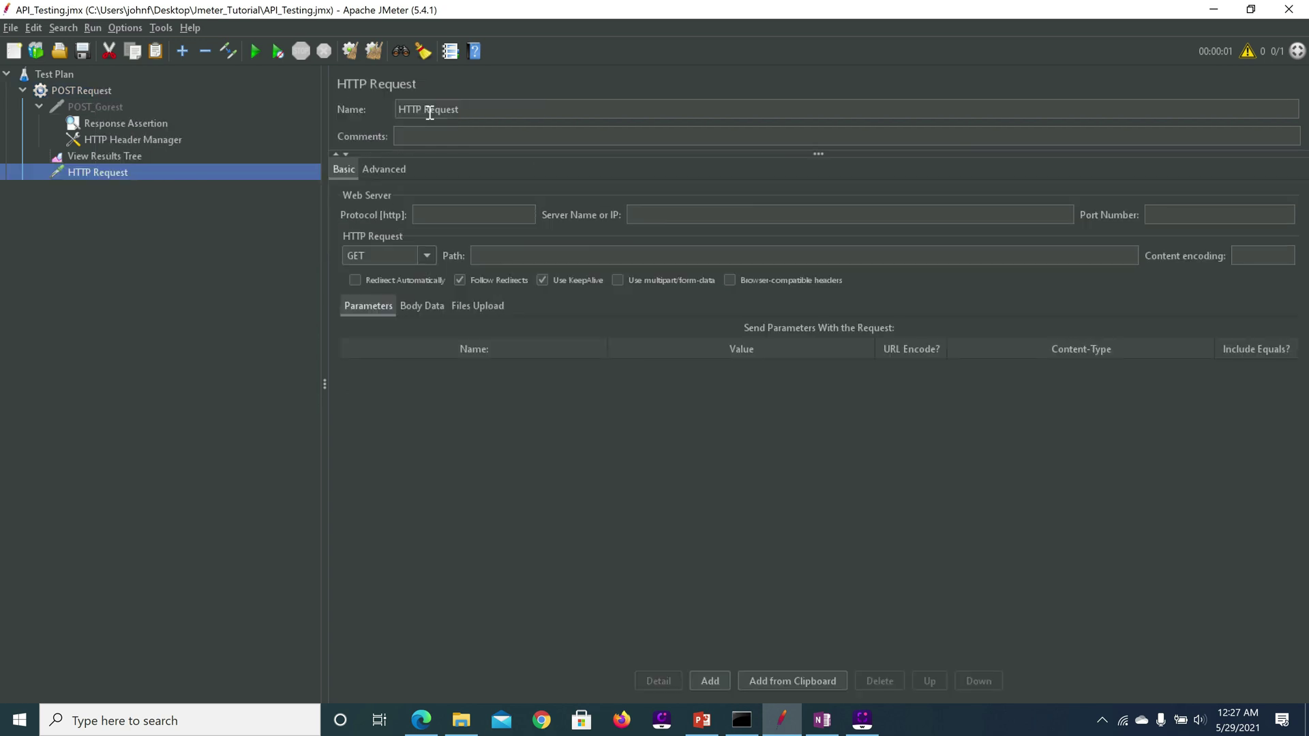
pyautogui.click(822, 719)
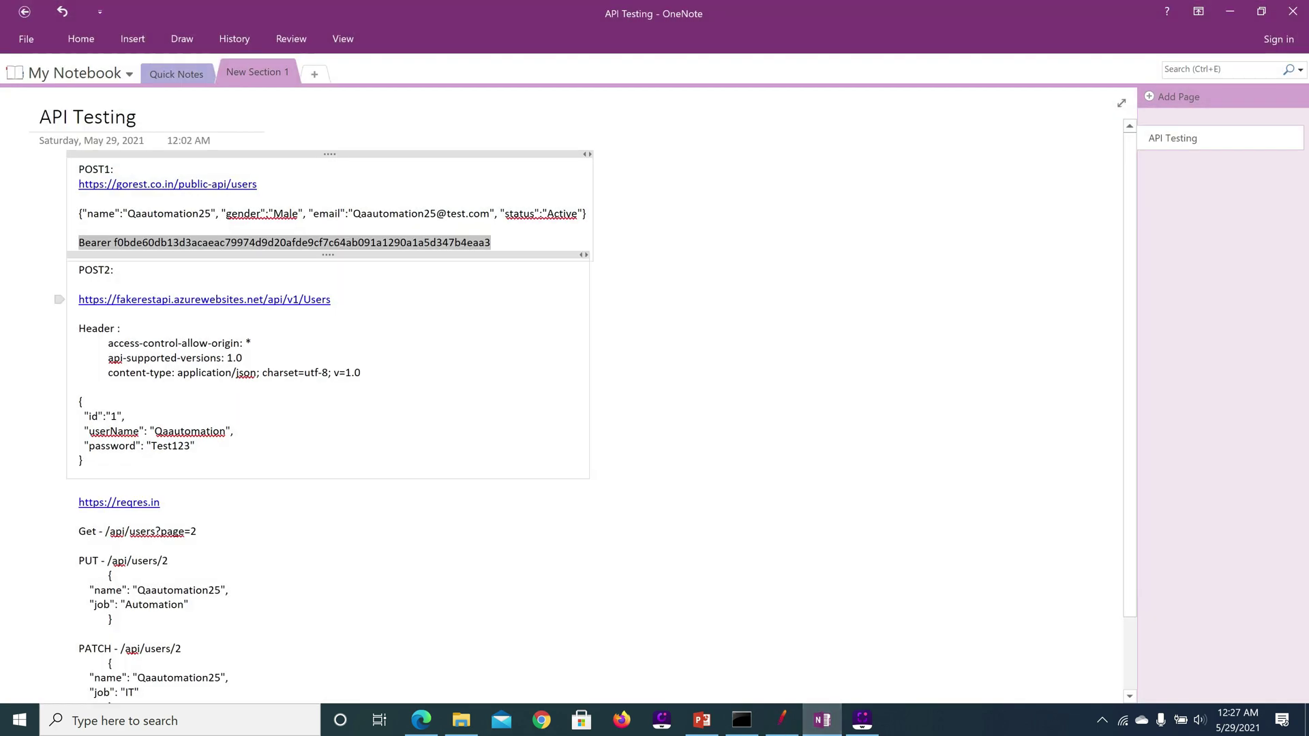
pyautogui.hotkey('alt', 'Tab')
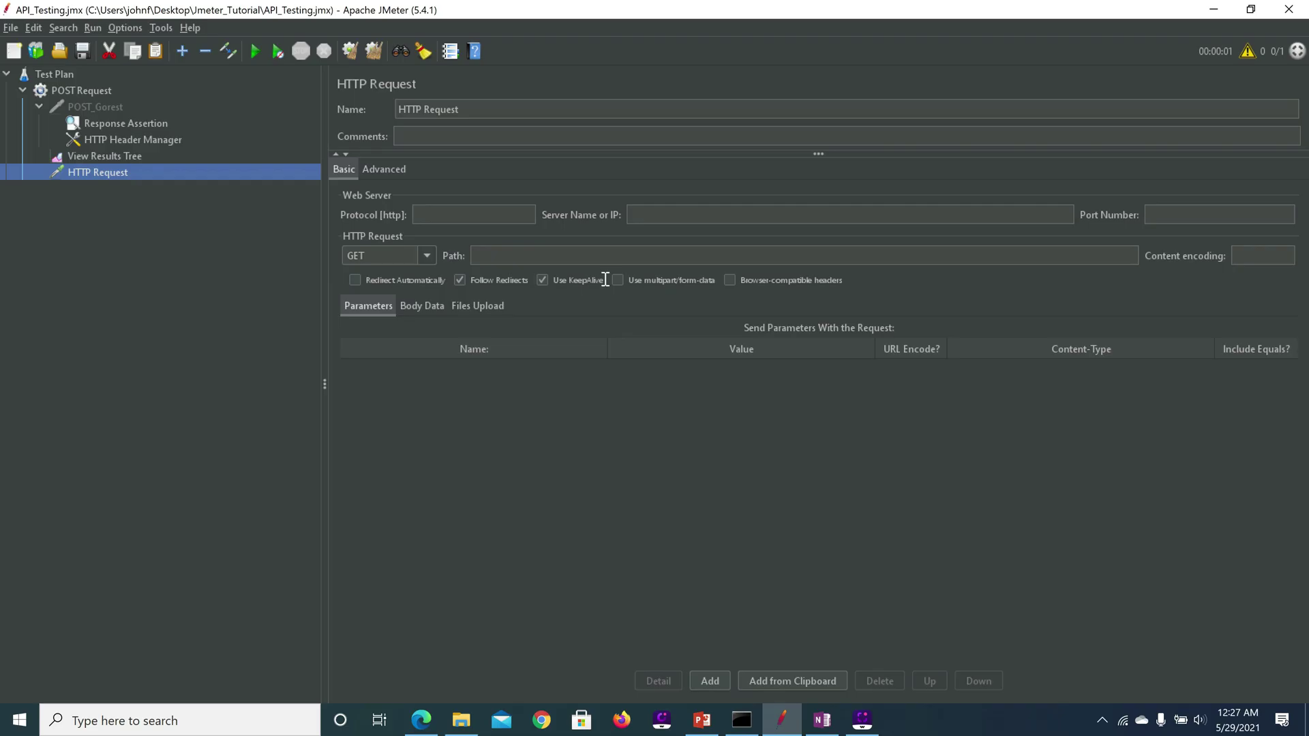
pyautogui.click(669, 214)
pyautogui.write('https://fakerestapi.azurewebsites.net/api/v1/Users')
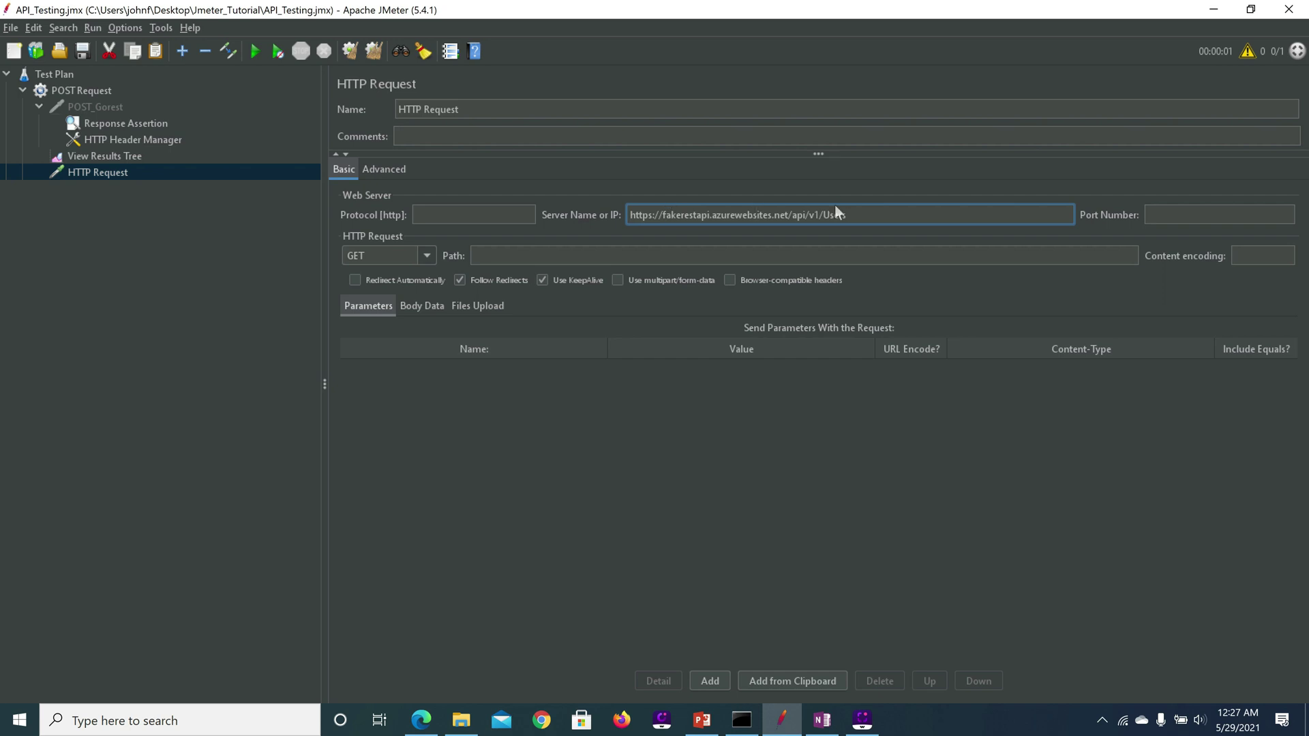
# - Move the /api/v1/Users part of the new request's server name into its path
pyautogui.moveTo(853, 214); pyautogui.dragTo(789, 215)
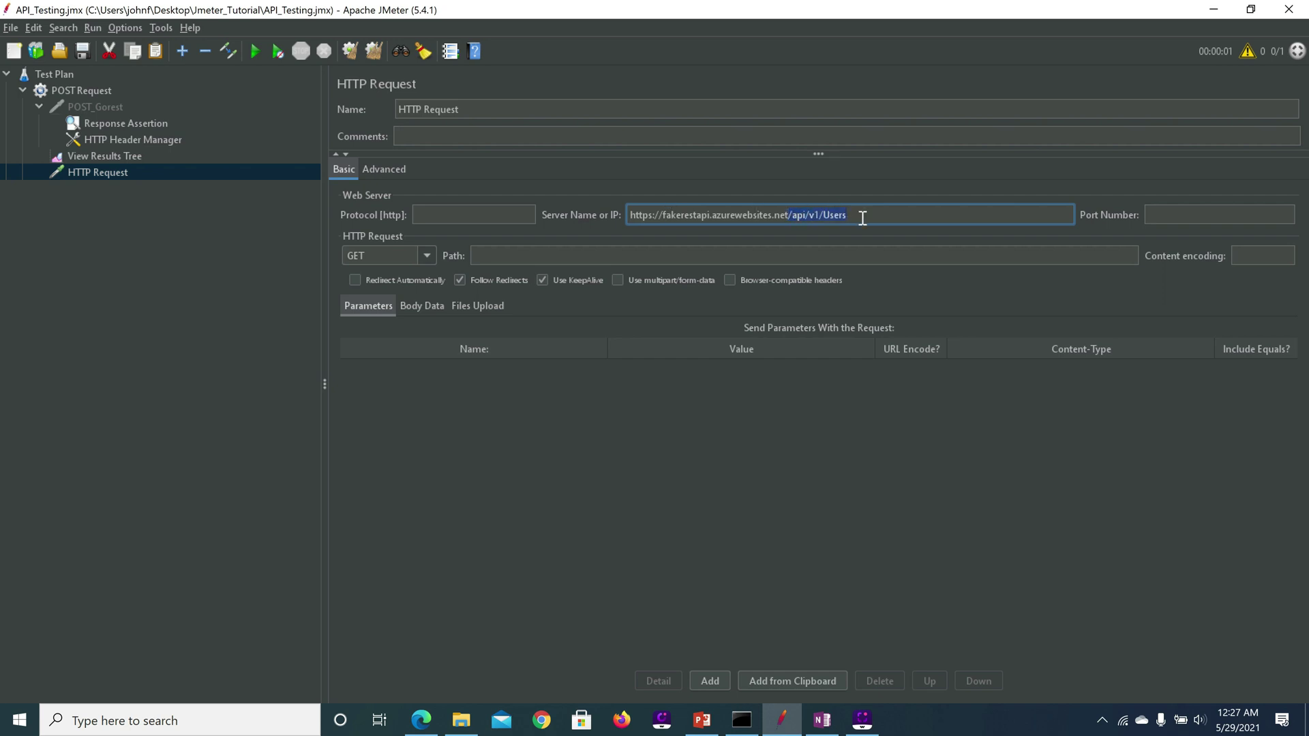
pyautogui.hotkey('ctrl', 'x')
pyautogui.click(516, 257)
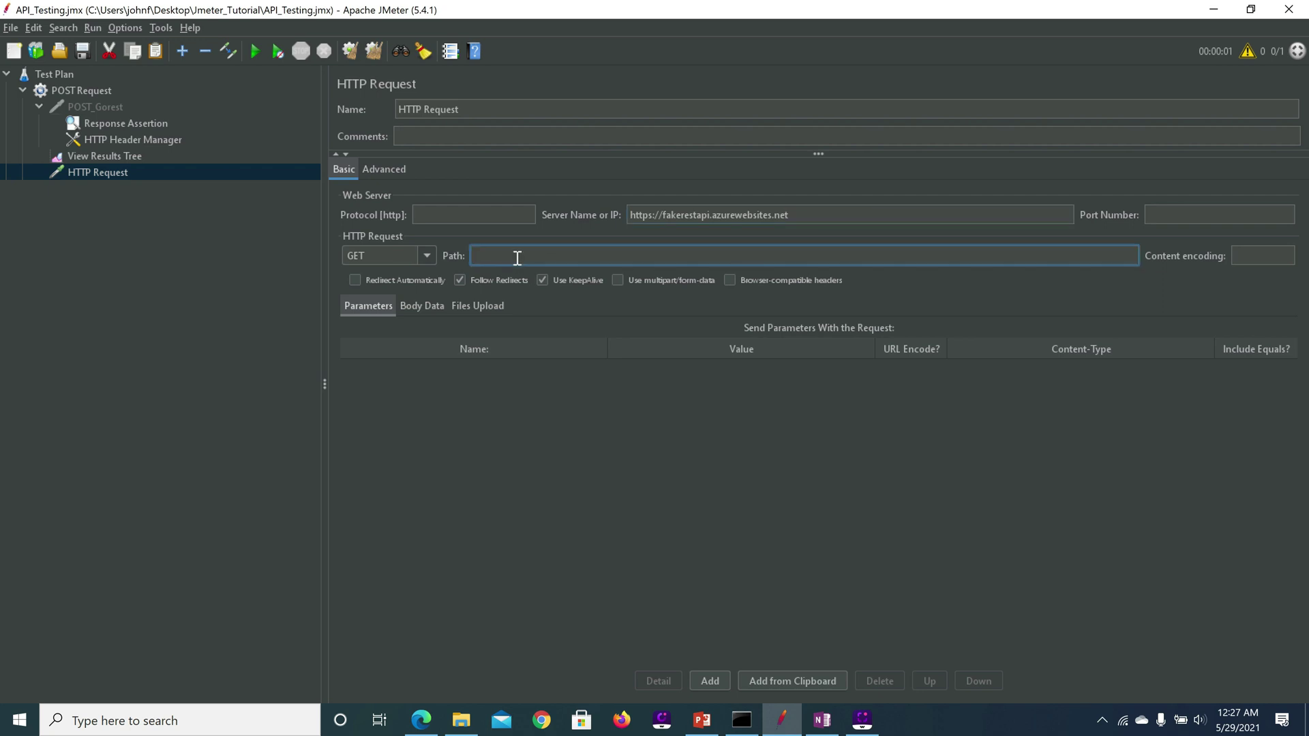
pyautogui.hotkey('ctrl', 'v')
pyautogui.click(660, 215)
pyautogui.press('BackSpace')
pyautogui.press('BackSpace')
pyautogui.press('BackSpace')
pyautogui.press('BackSpace')
pyautogui.press('BackSpace')
pyautogui.press('BackSpace')
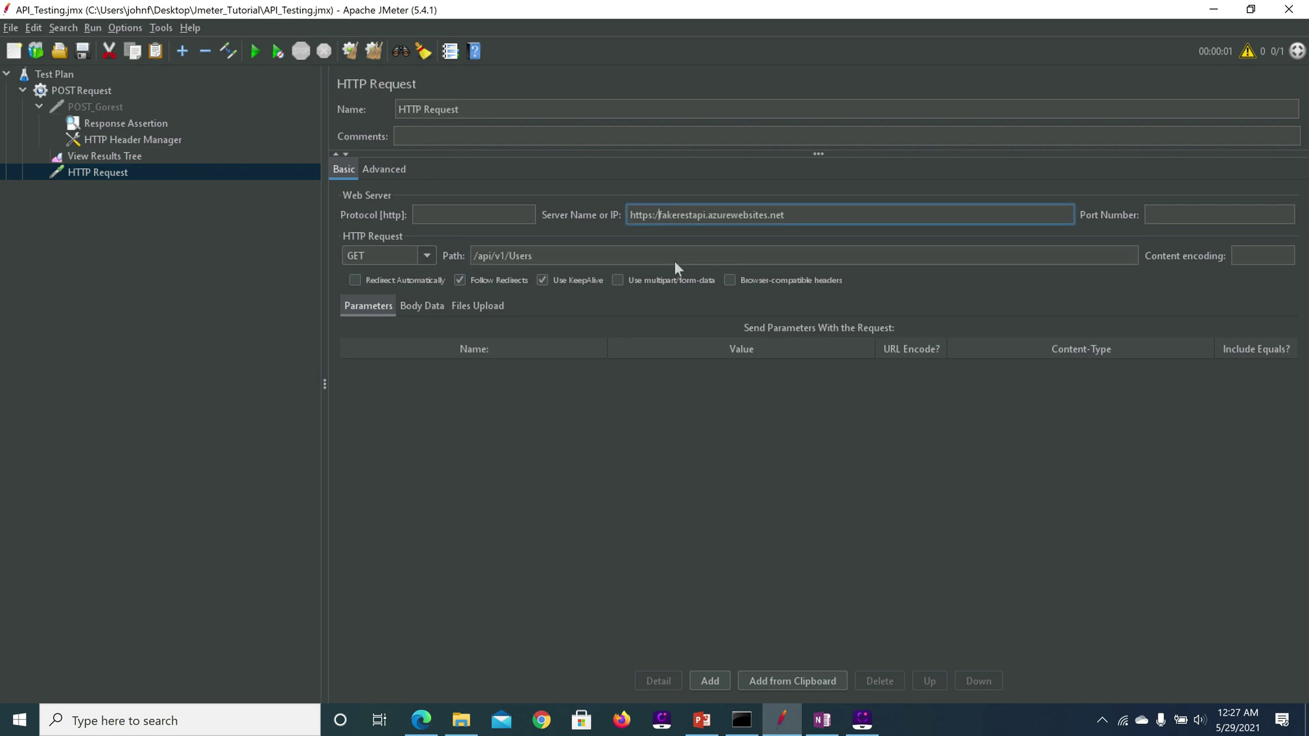
pyautogui.press('BackSpace')
pyautogui.press('BackSpace')
pyautogui.click(504, 214)
pyautogui.write('https')
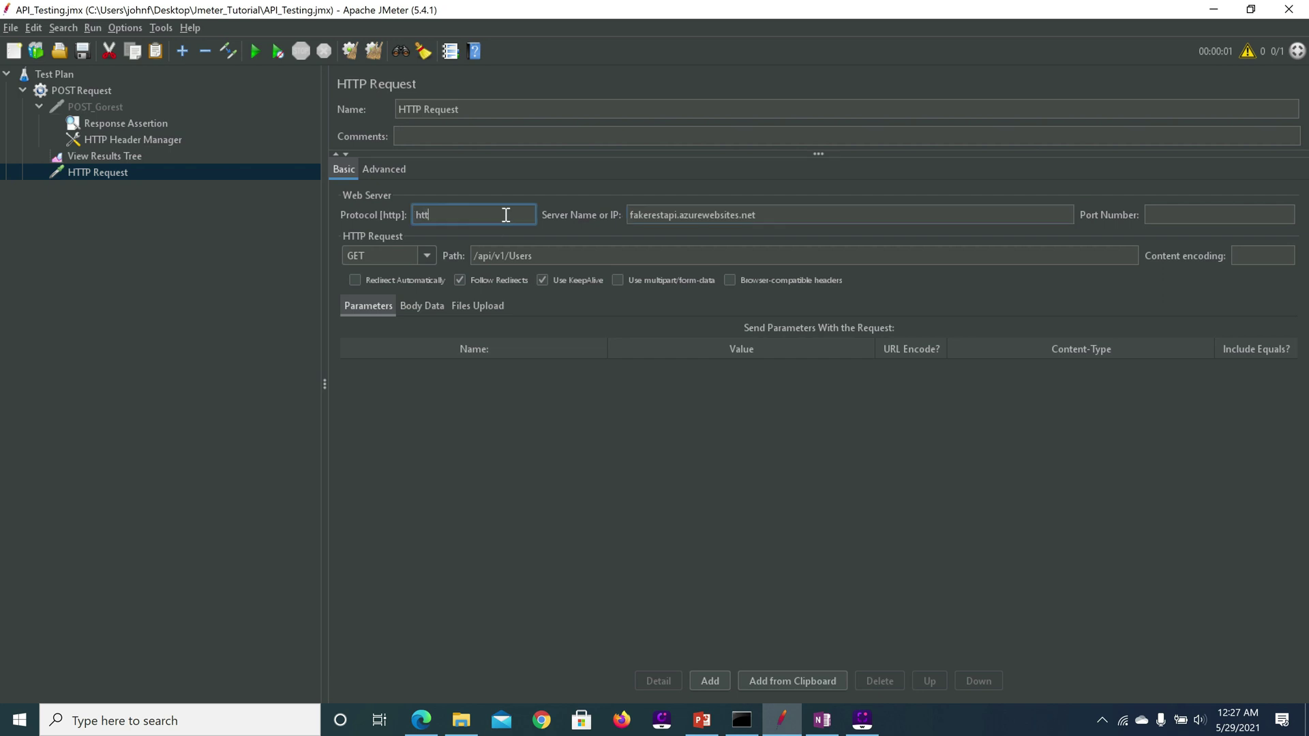
# - Set the request method to POST and copy the POST2 JSON body with id, userName and password from the OneNote notes into its body data
pyautogui.click(426, 258)
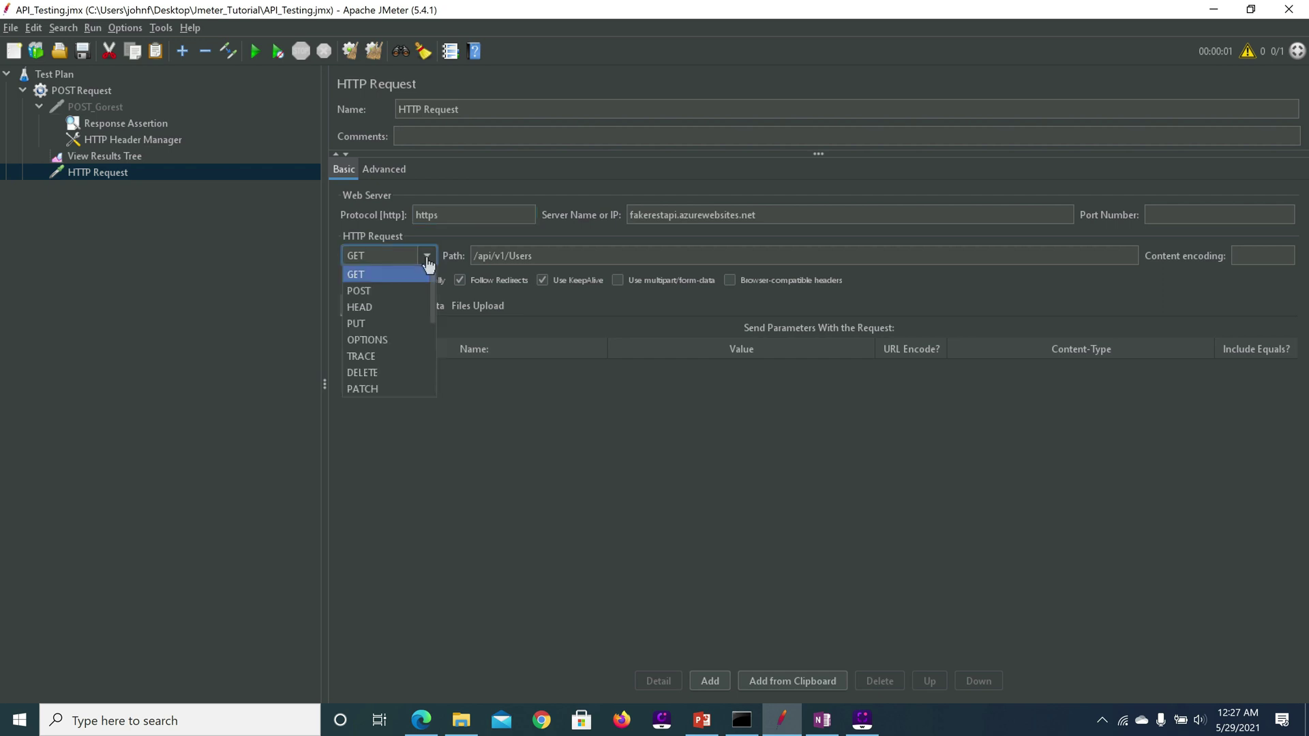
pyautogui.click(395, 290)
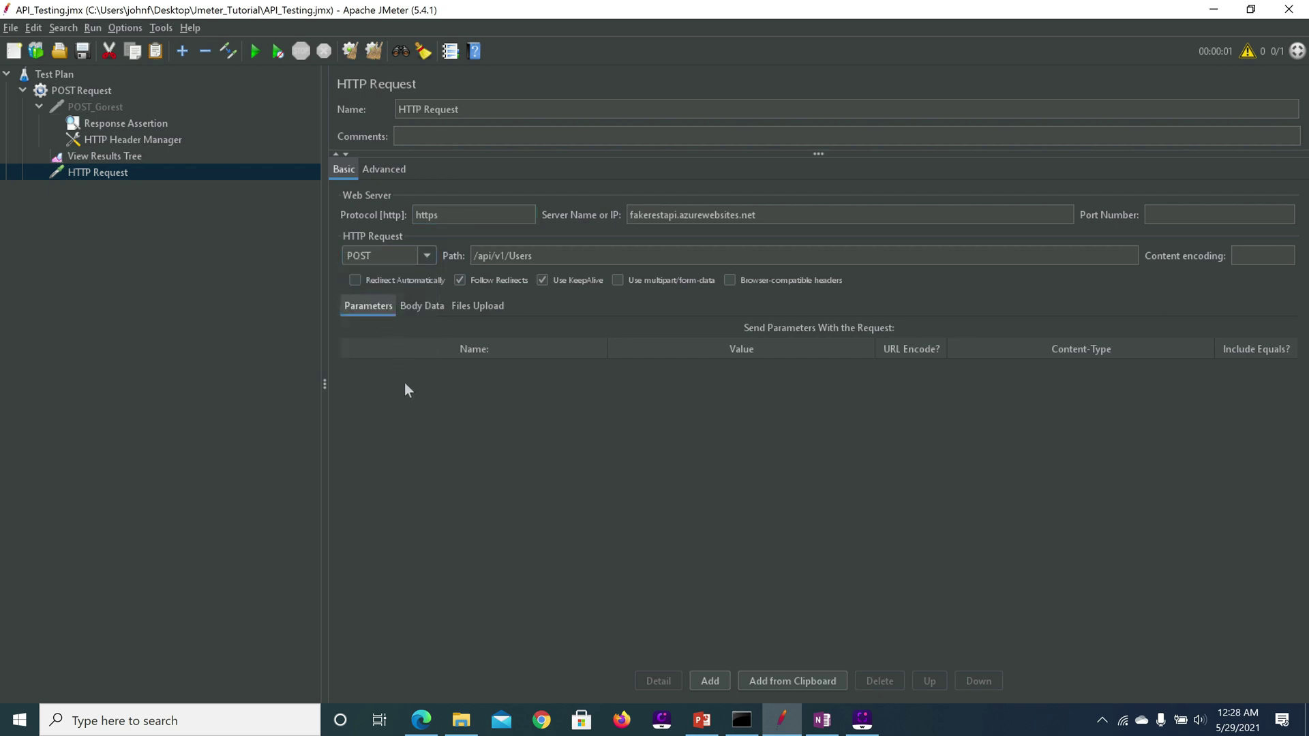
pyautogui.click(413, 305)
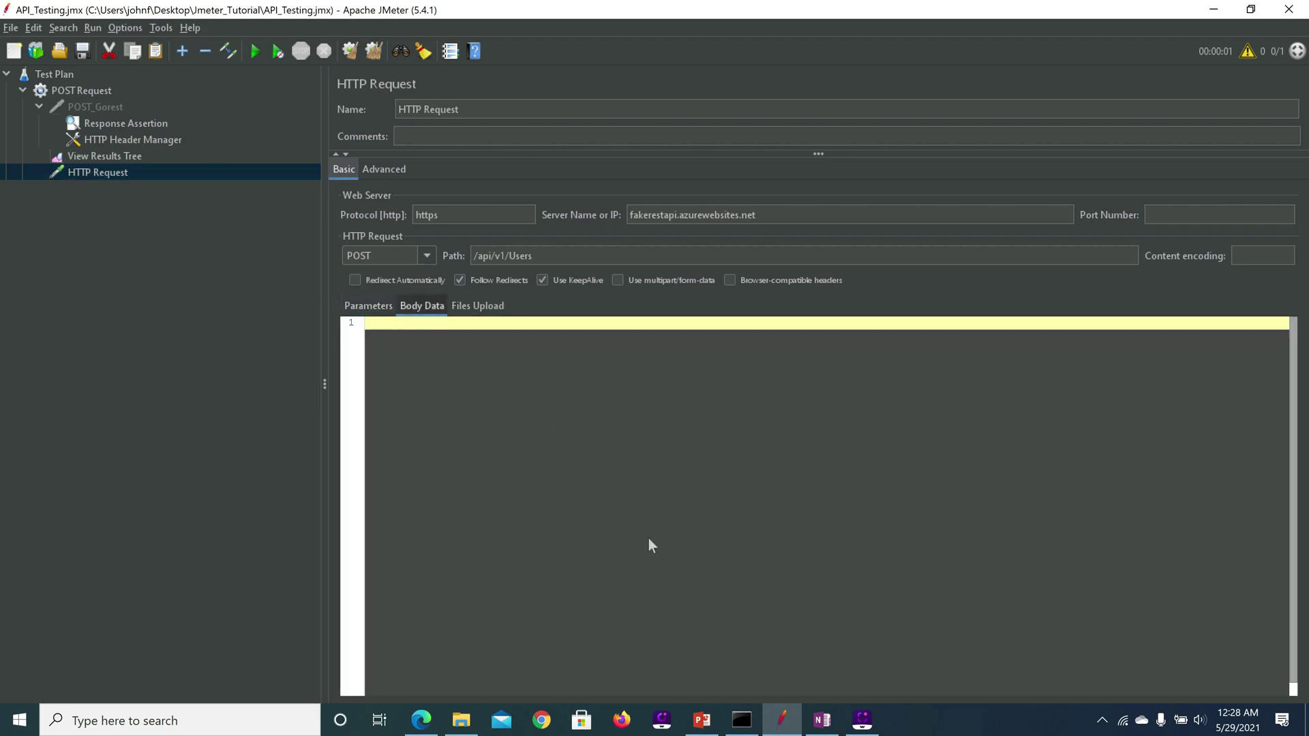
pyautogui.click(835, 727)
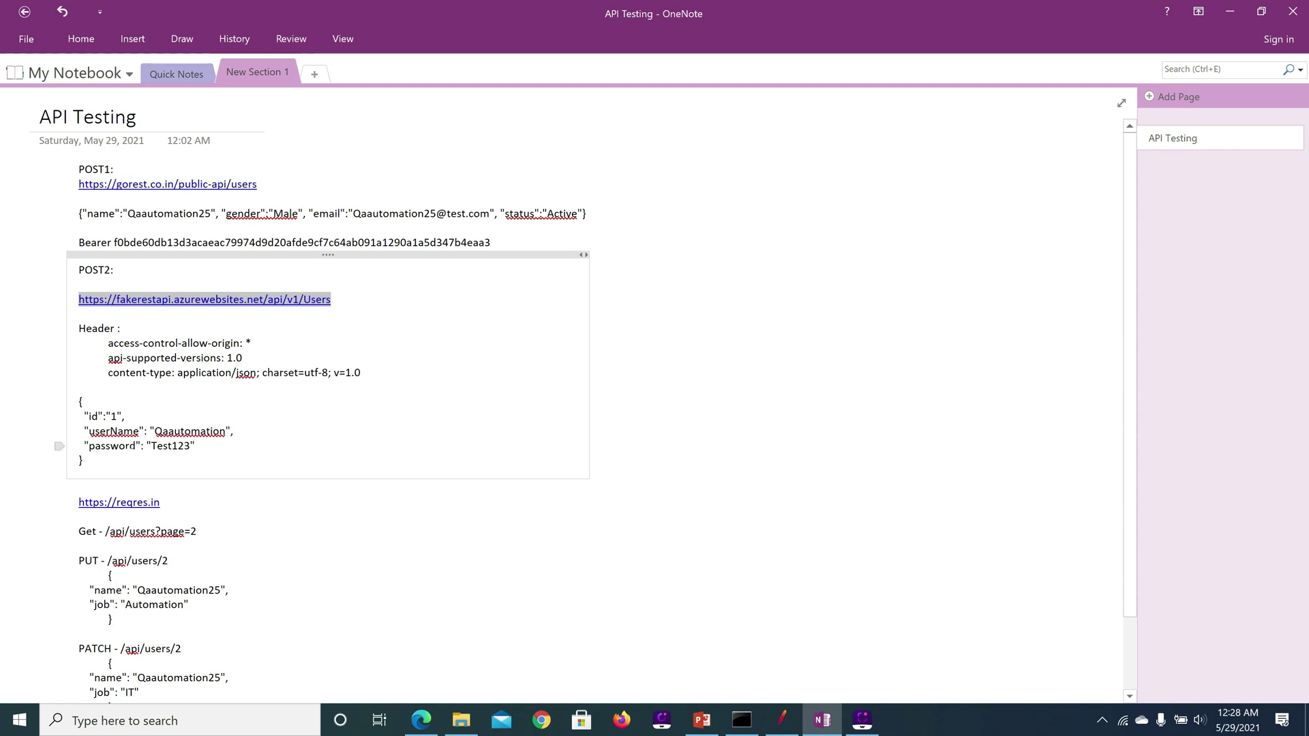
pyautogui.moveTo(77, 400); pyautogui.dragTo(84, 461)
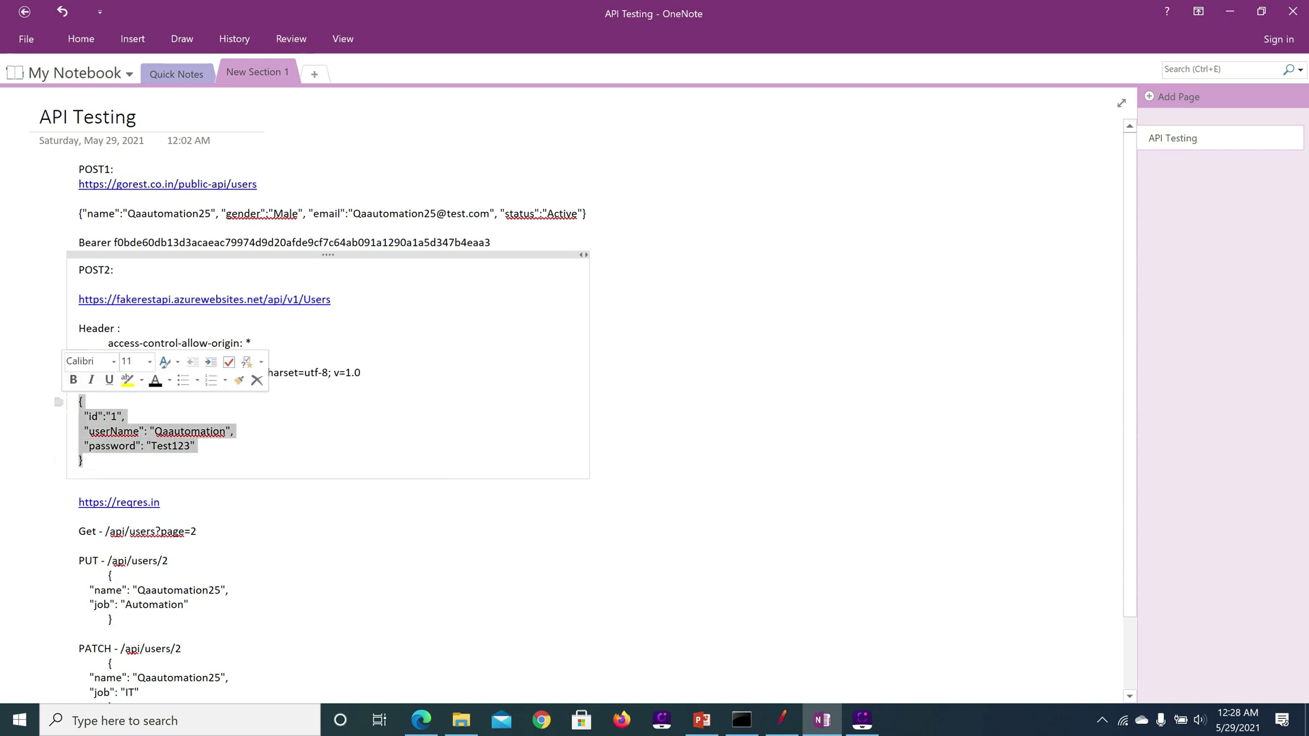
pyautogui.hotkey('alt', 'Tab')
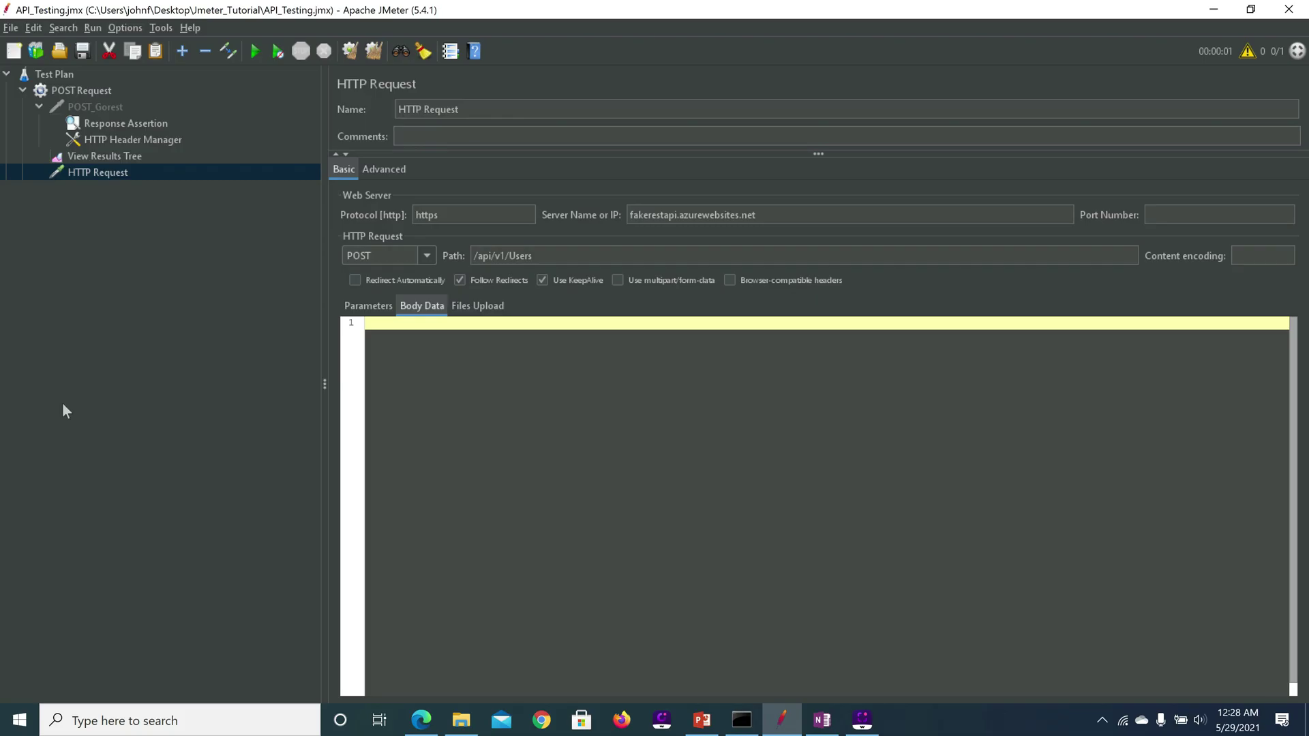
pyautogui.click(444, 325)
pyautogui.hotkey('ctrl', 'v')
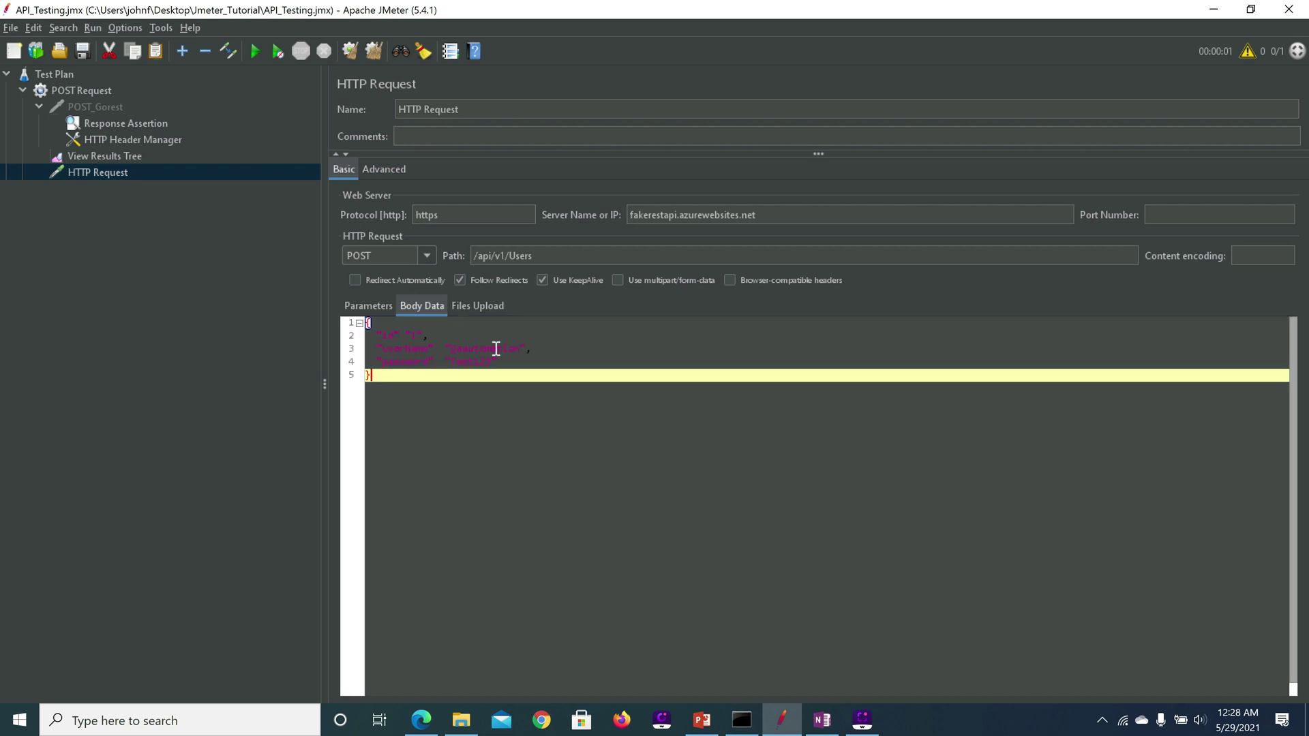
pyautogui.click(533, 353)
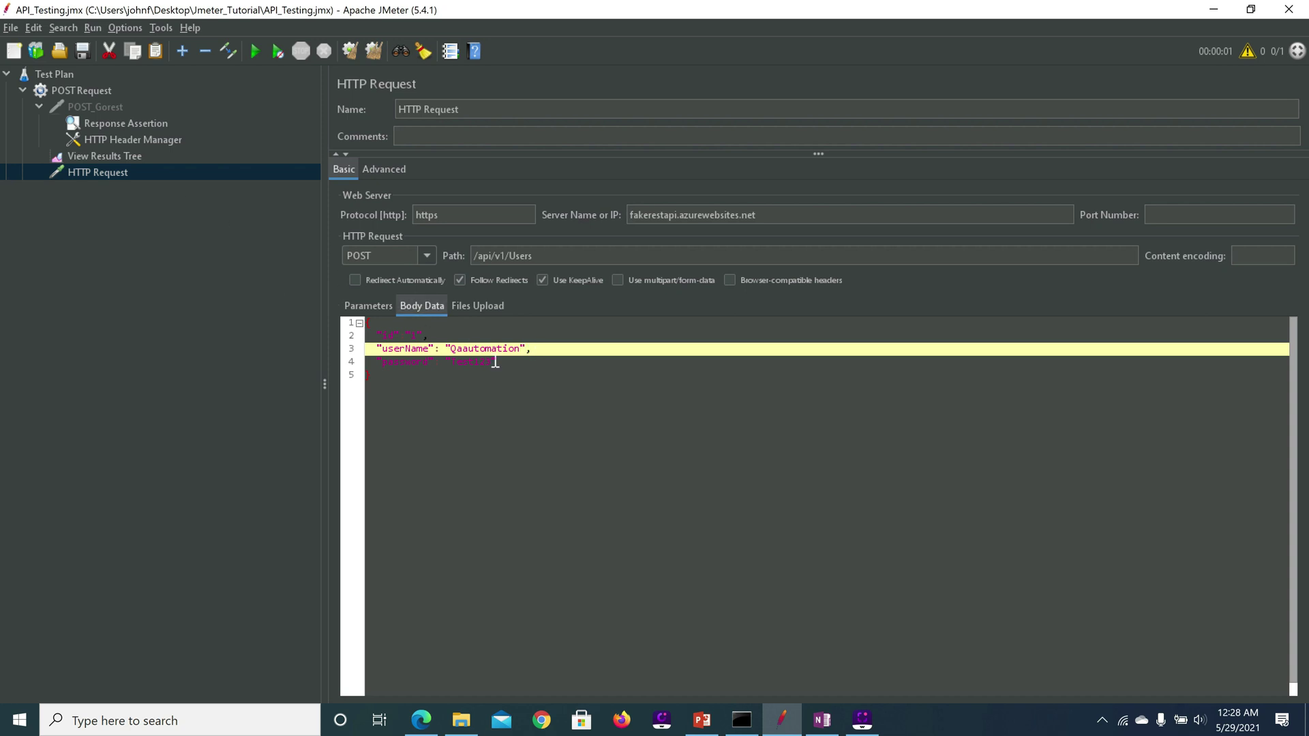
# - Add a View Results Tree listener under the new HTTP Request sampler
pyautogui.click(99, 171)
pyautogui.rightClick(98, 170)
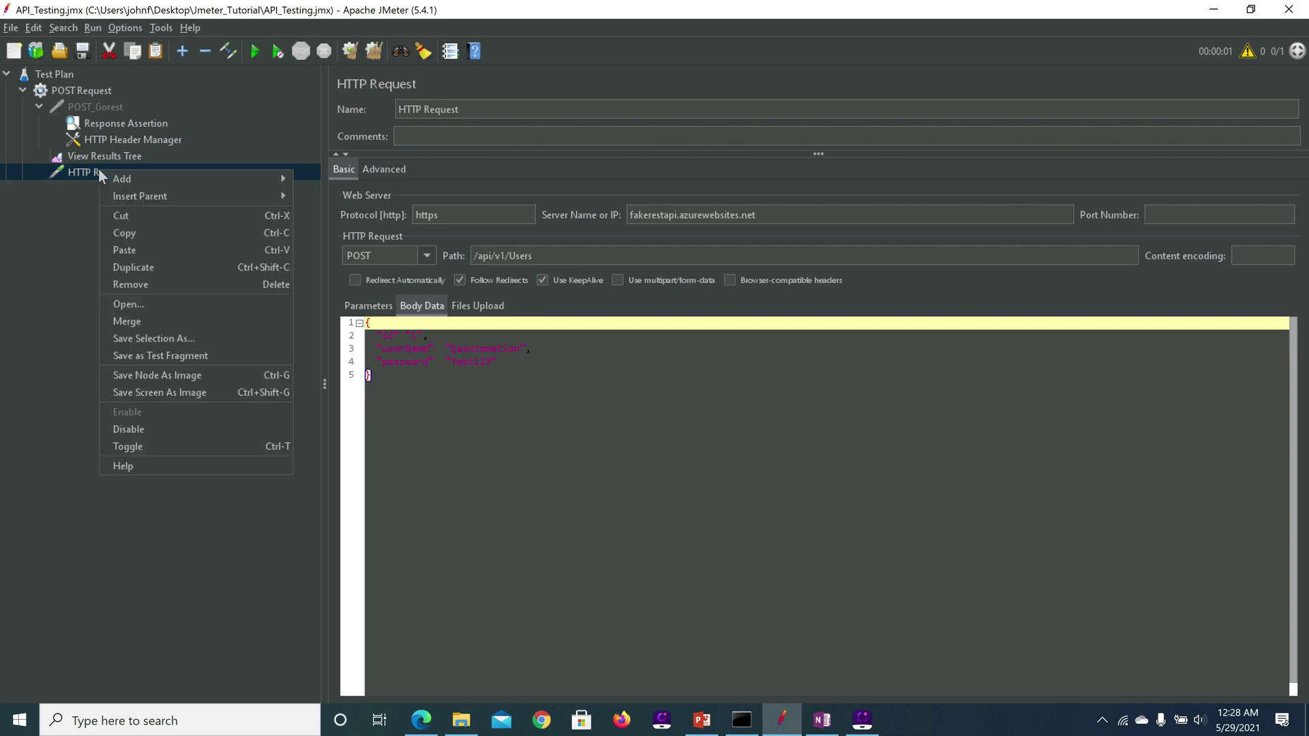
pyautogui.moveTo(218, 174)
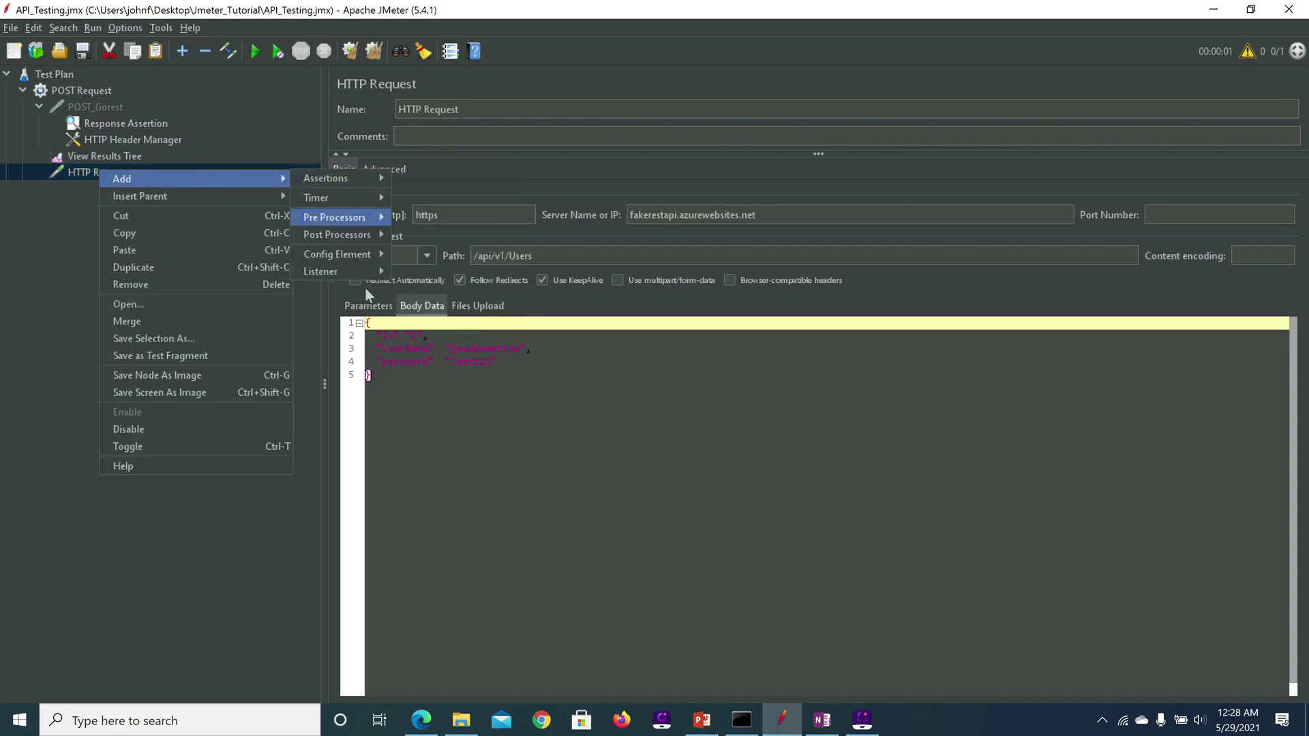
pyautogui.moveTo(365, 273)
pyautogui.click(425, 271)
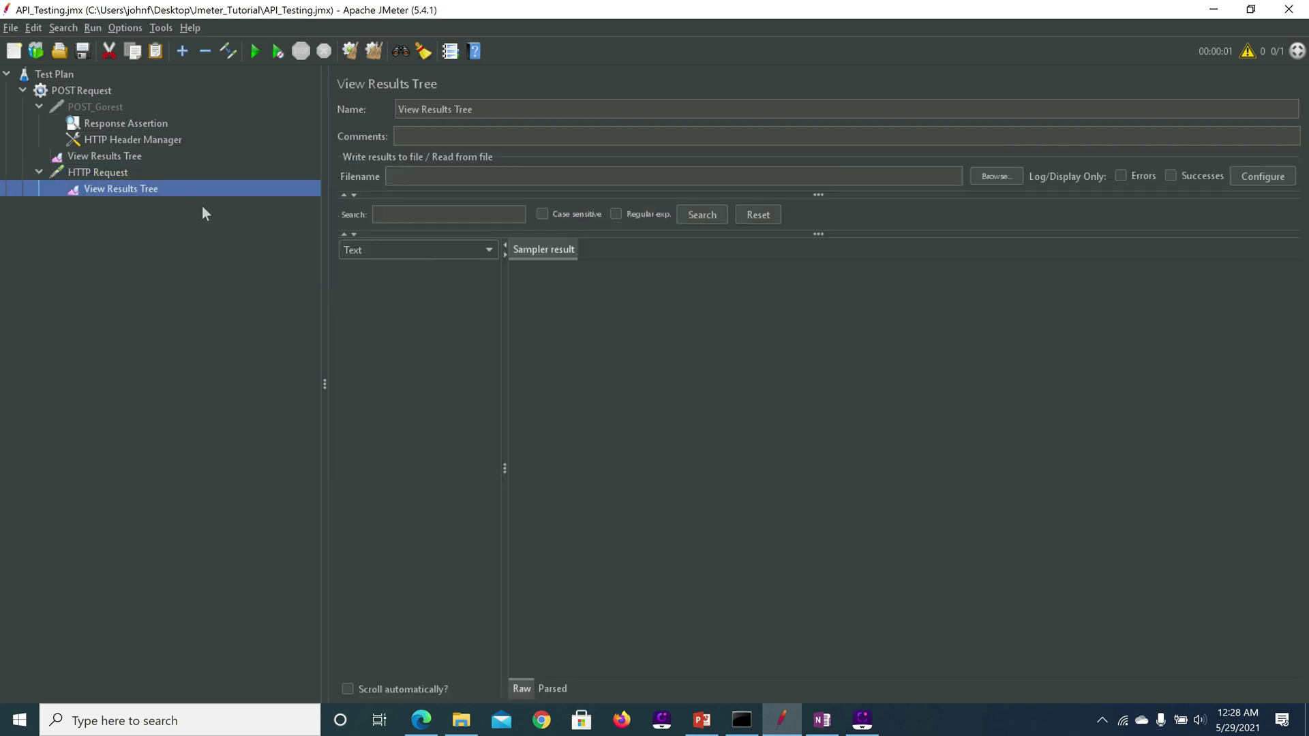
# - Save and run the test plan, and review the HTTP Request's sampler result, request body and response body
pyautogui.click(84, 52)
pyautogui.click(257, 52)
pyautogui.click(392, 271)
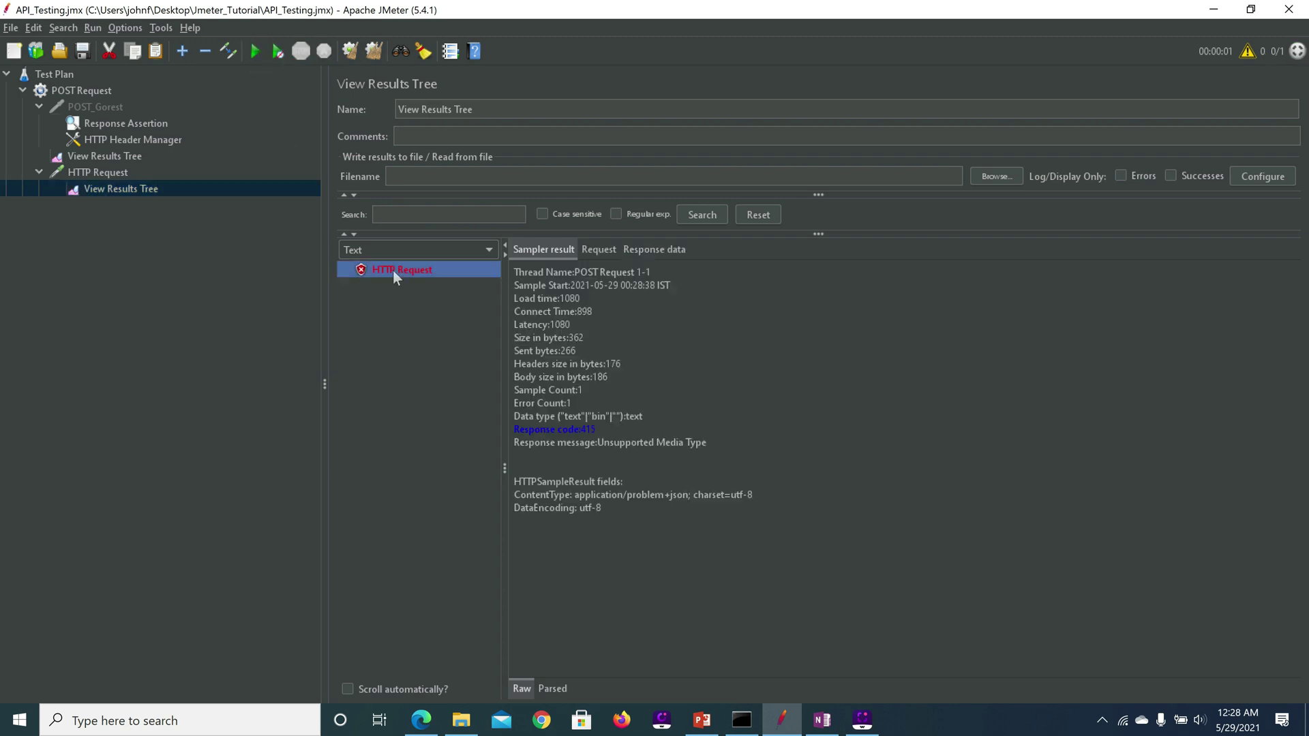
pyautogui.click(584, 431)
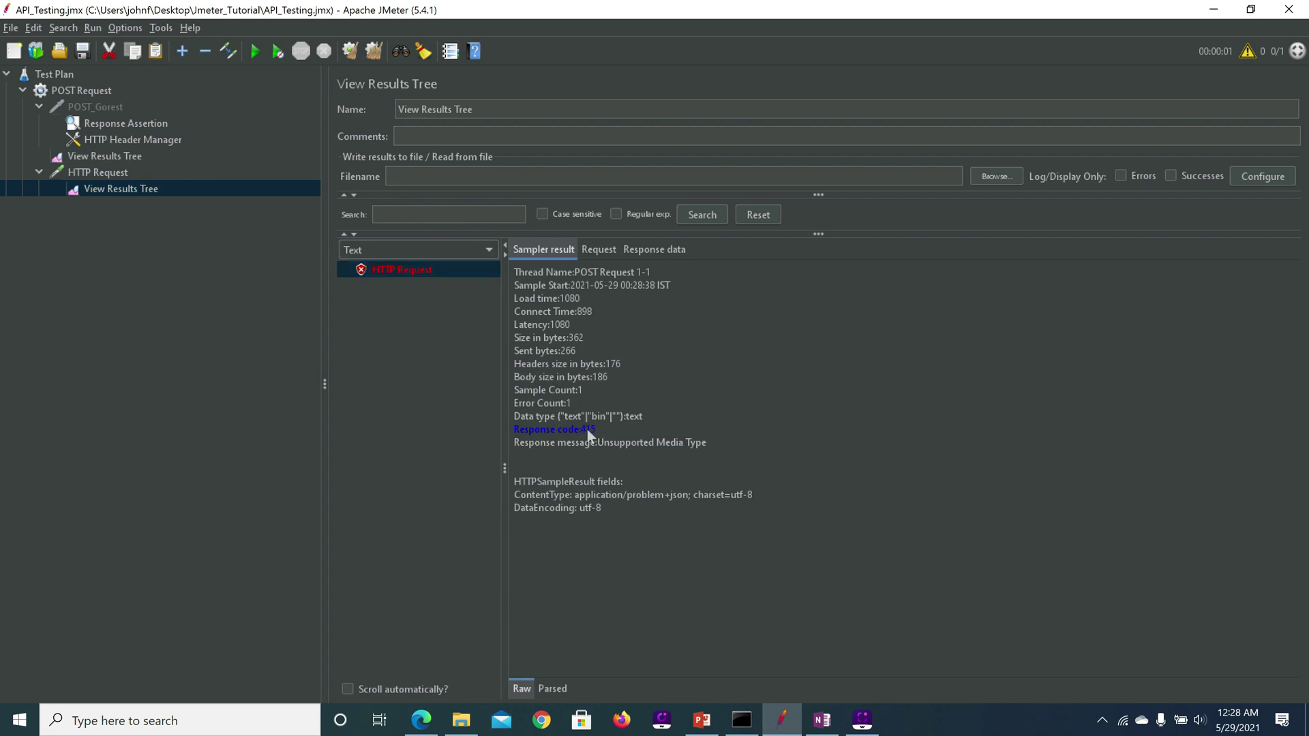
pyautogui.click(597, 249)
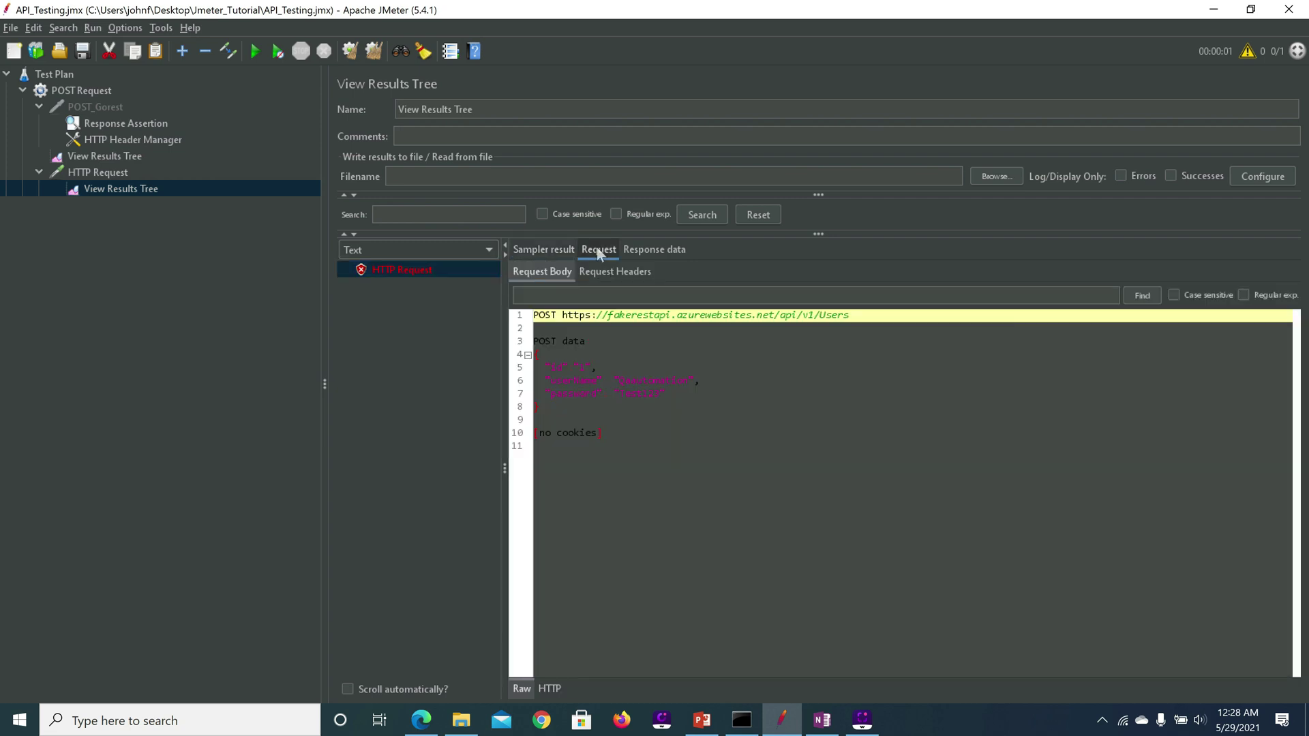
pyautogui.click(595, 407)
pyautogui.hotkey('ctrl', 'a')
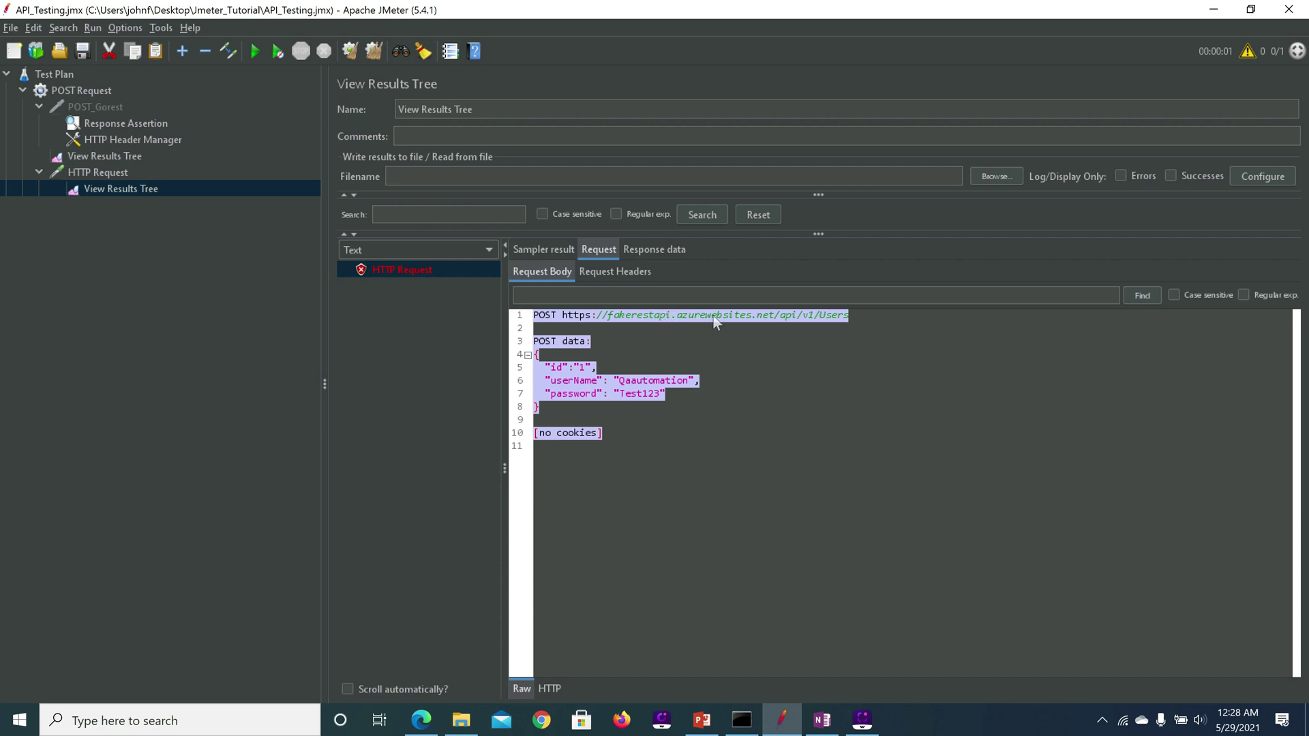
pyautogui.click(651, 249)
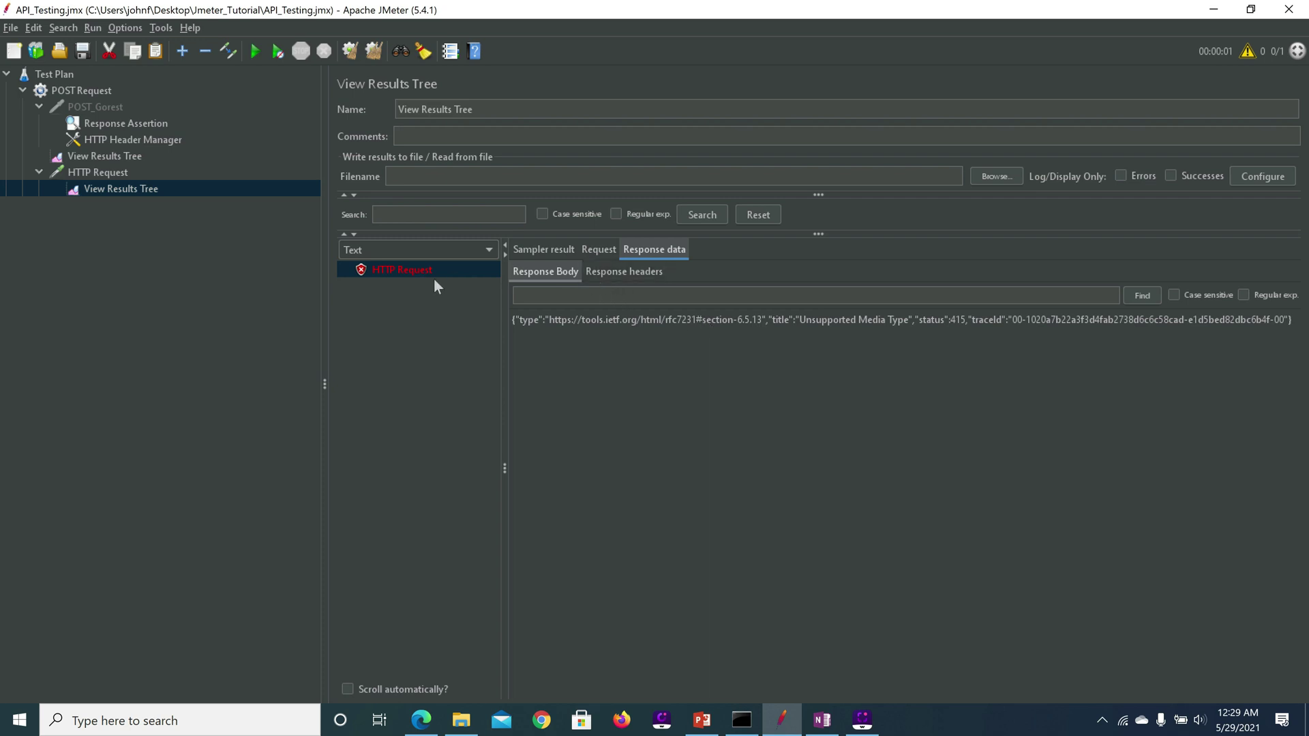
# - Add an HTTP Header Manager to the new HTTP Request and place it above the request's View Results Tree
pyautogui.click(106, 171)
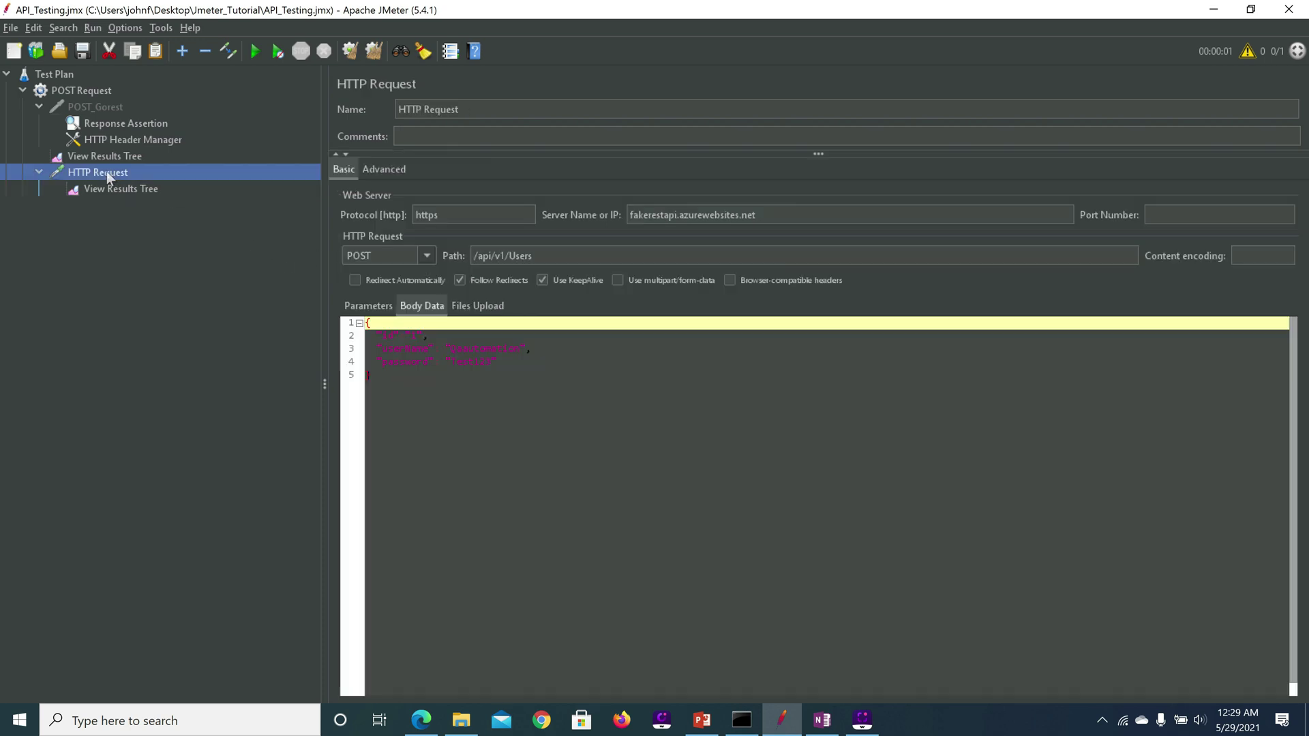
pyautogui.rightClick(107, 171)
pyautogui.moveTo(107, 170)
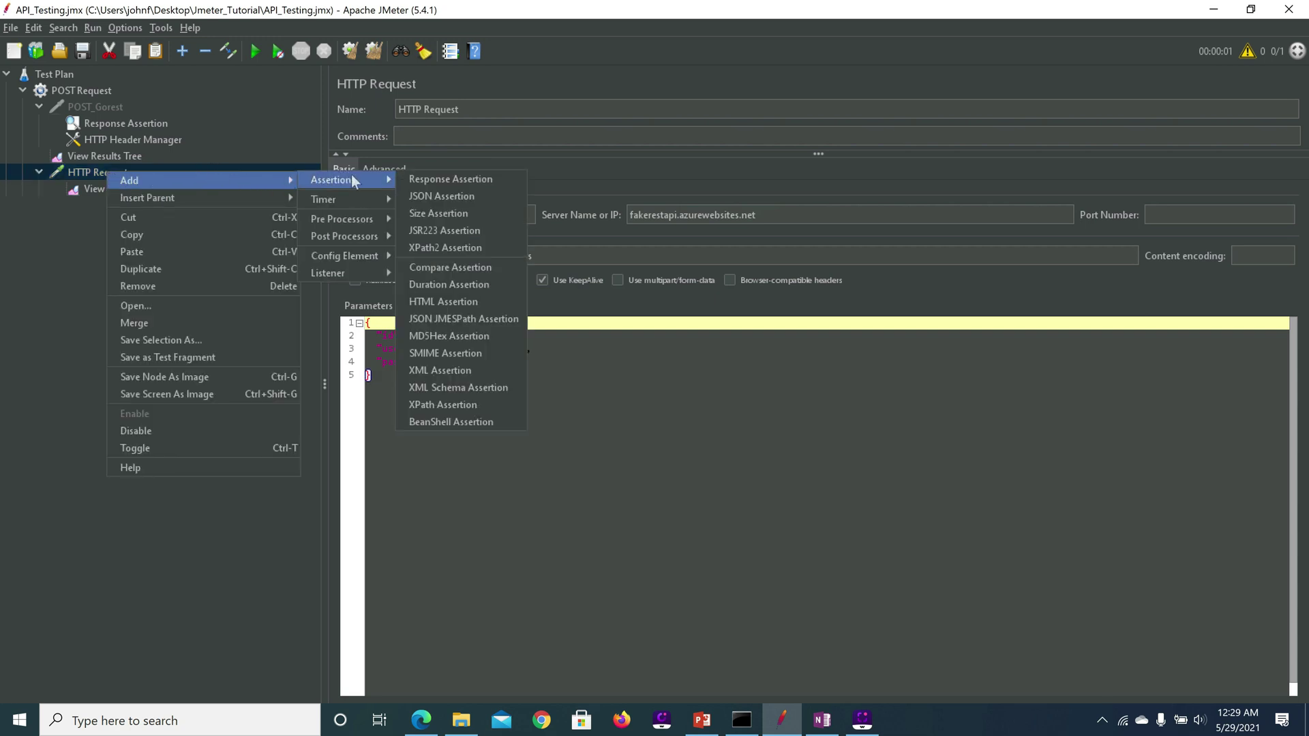
pyautogui.moveTo(368, 240)
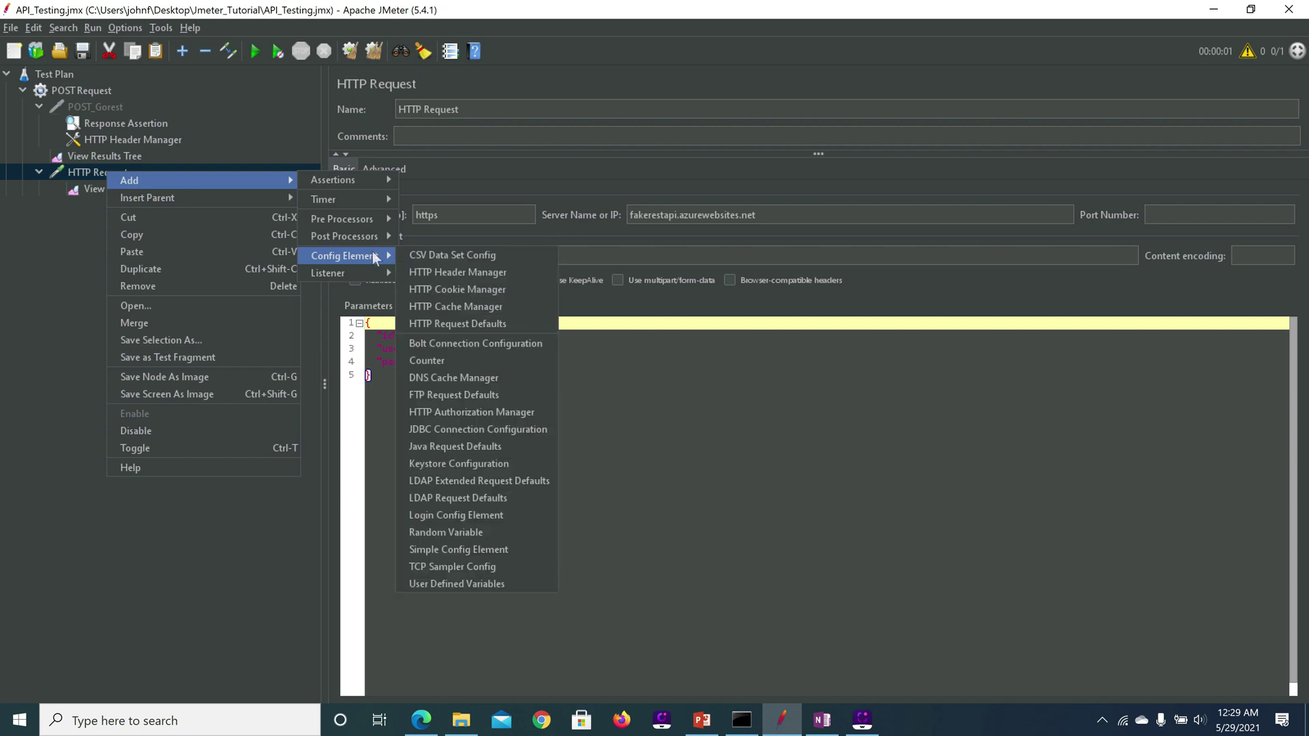
pyautogui.click(445, 274)
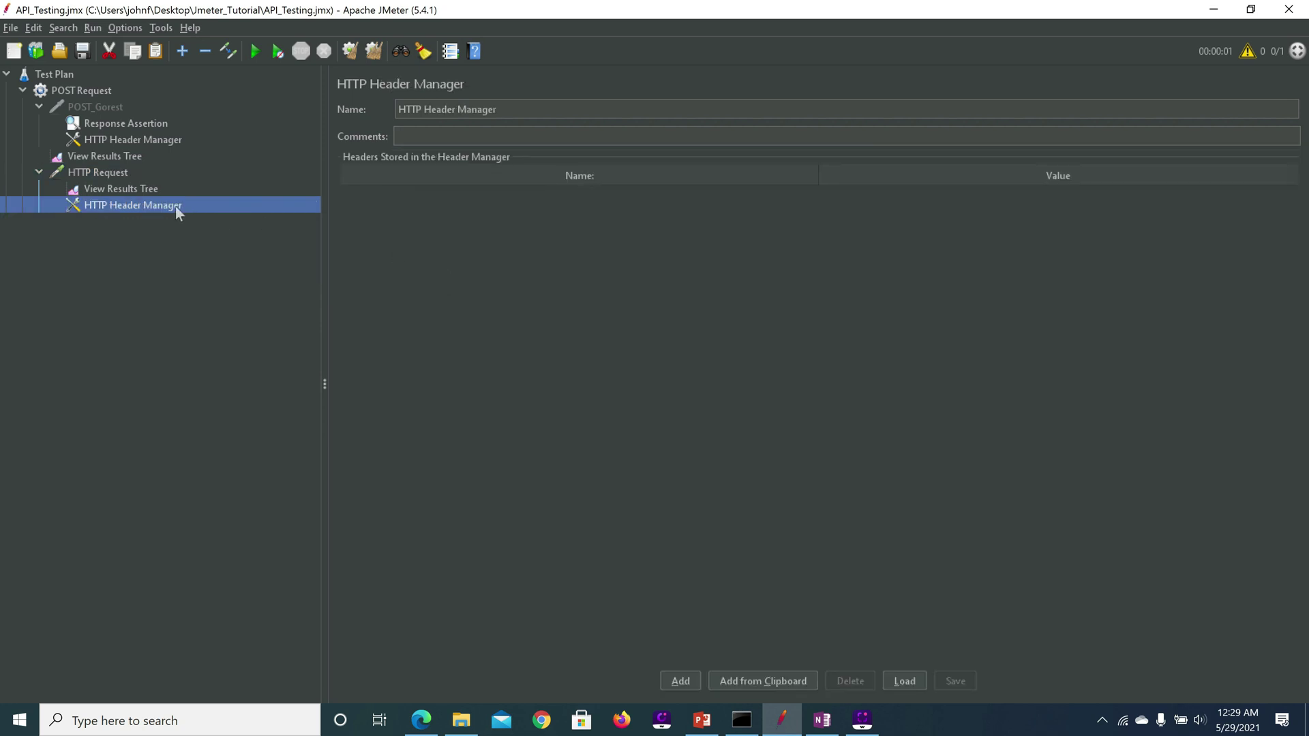
pyautogui.moveTo(170, 197); pyautogui.dragTo(167, 187)
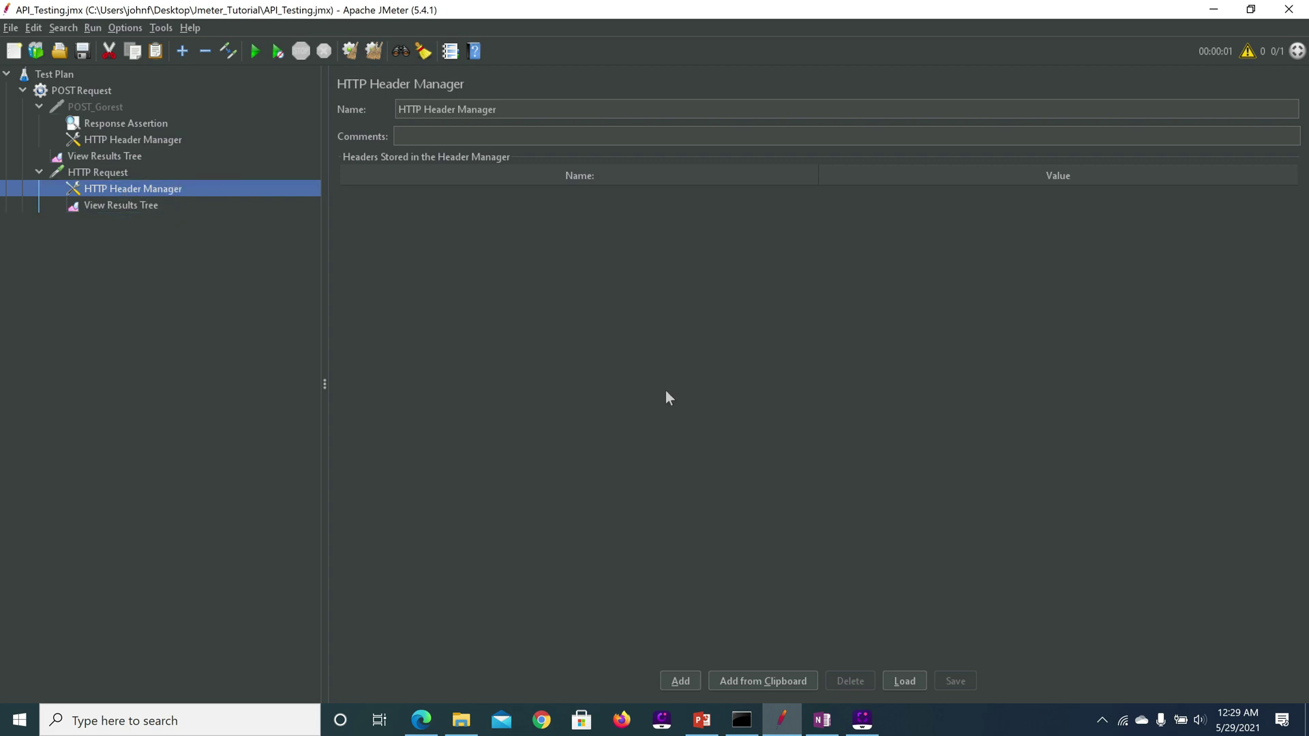
# - Add the header access-control-allow-origin with the value * to the new HTTP Header Manager
pyautogui.click(681, 681)
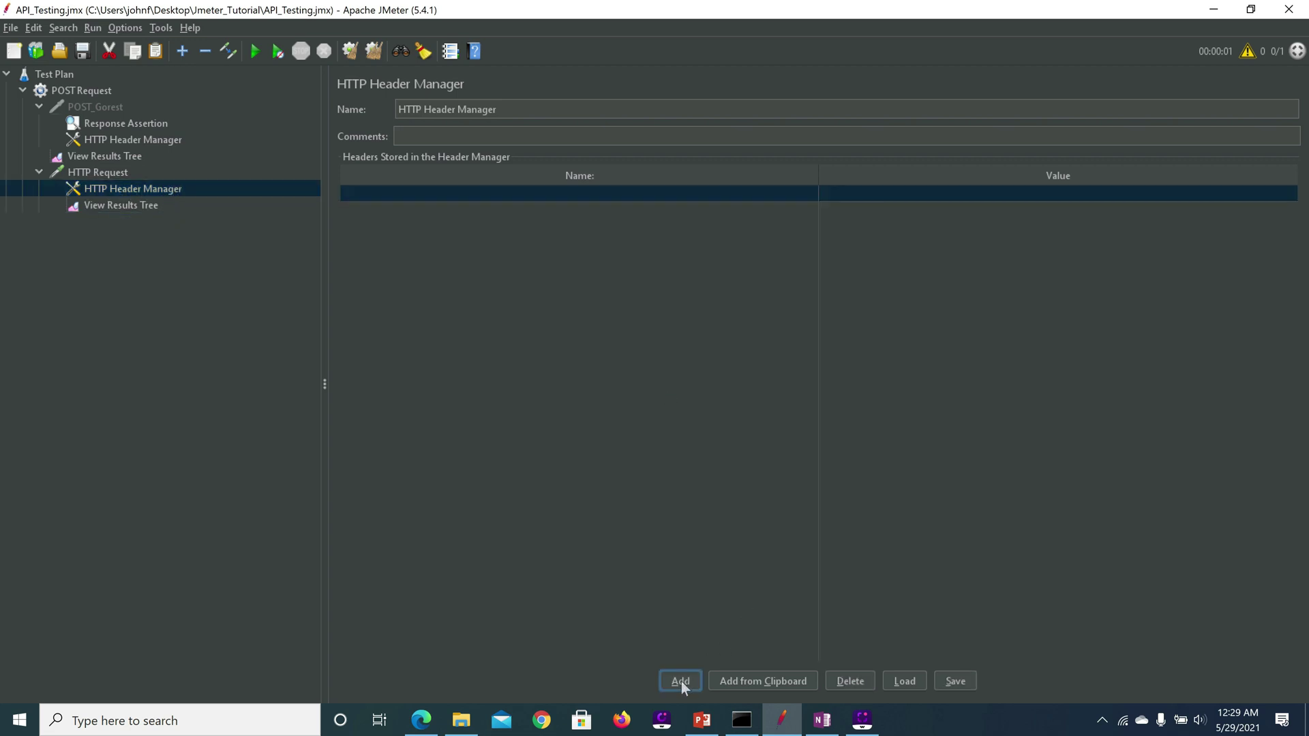
pyautogui.click(542, 193)
pyautogui.write('access-control-allow-origin')
pyautogui.press('Tab')
pyautogui.write('*')
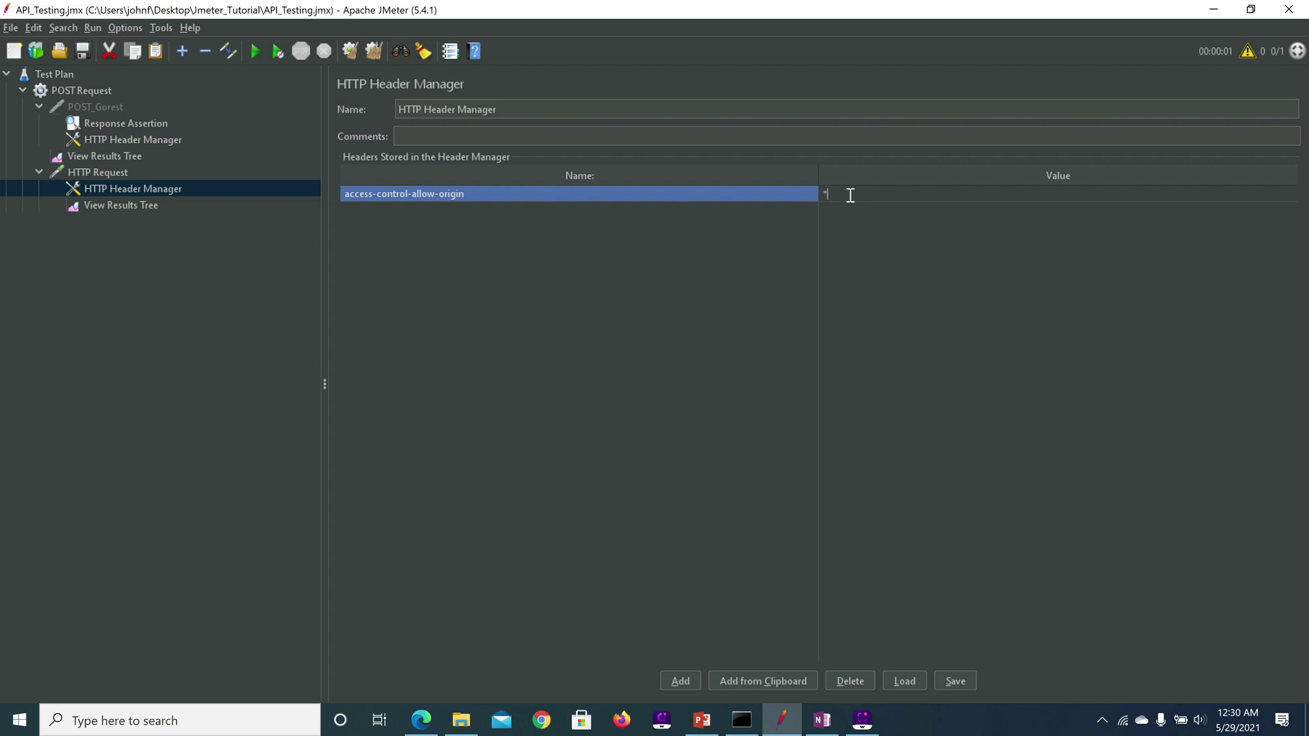
# - Add a second header named content-type with the value application/json
pyautogui.click(679, 683)
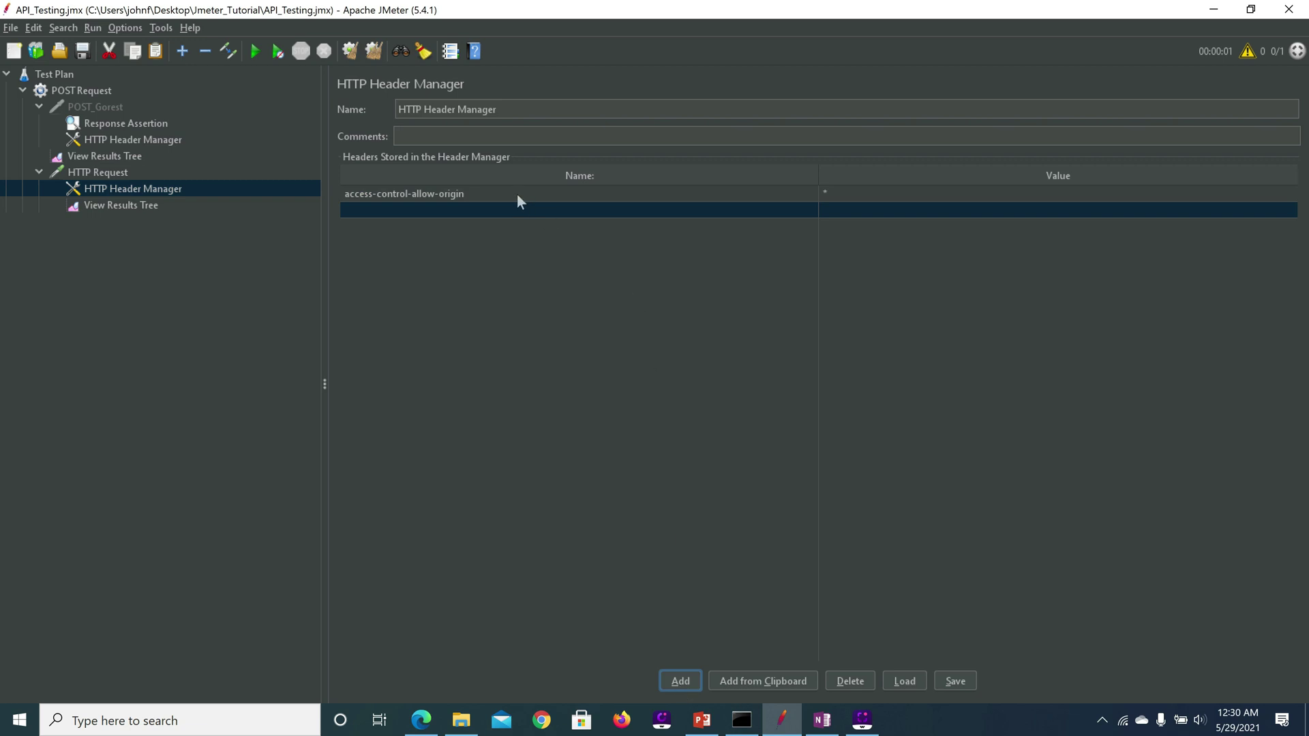
pyautogui.doubleClick(511, 205)
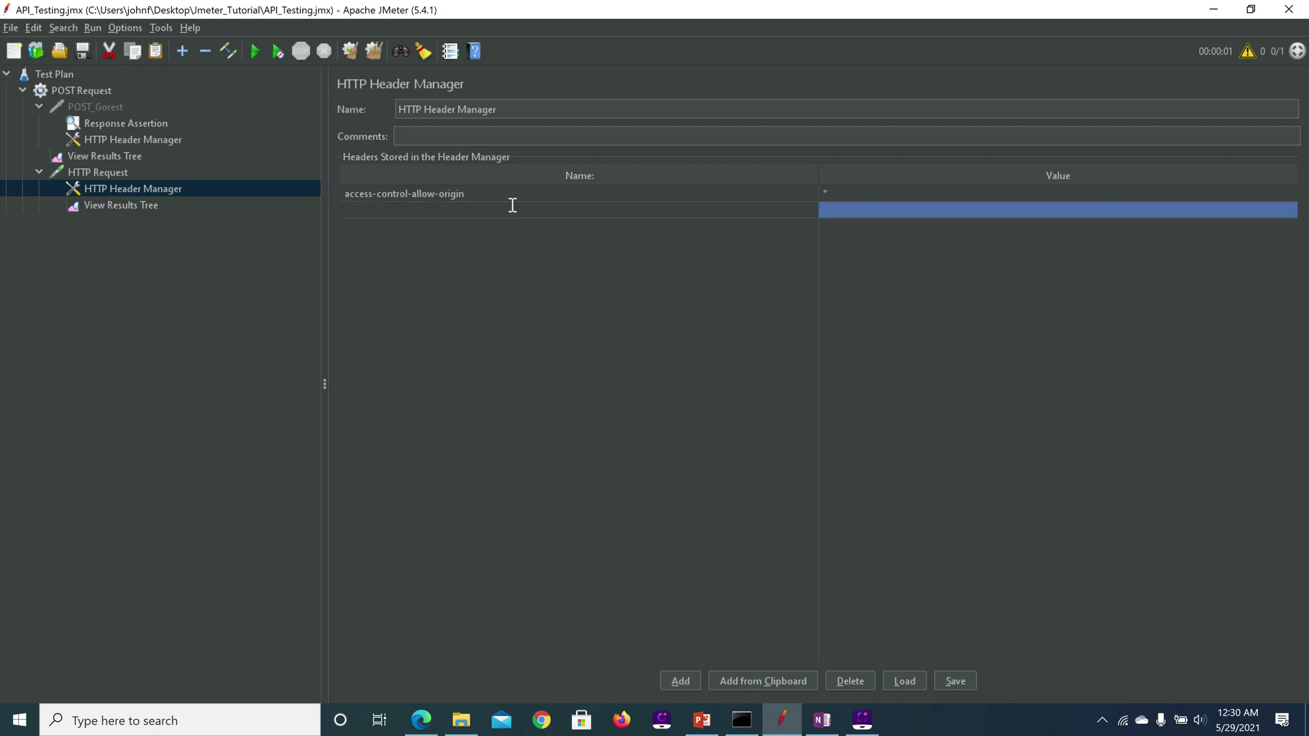
pyautogui.write('content-type')
pyautogui.click(850, 204)
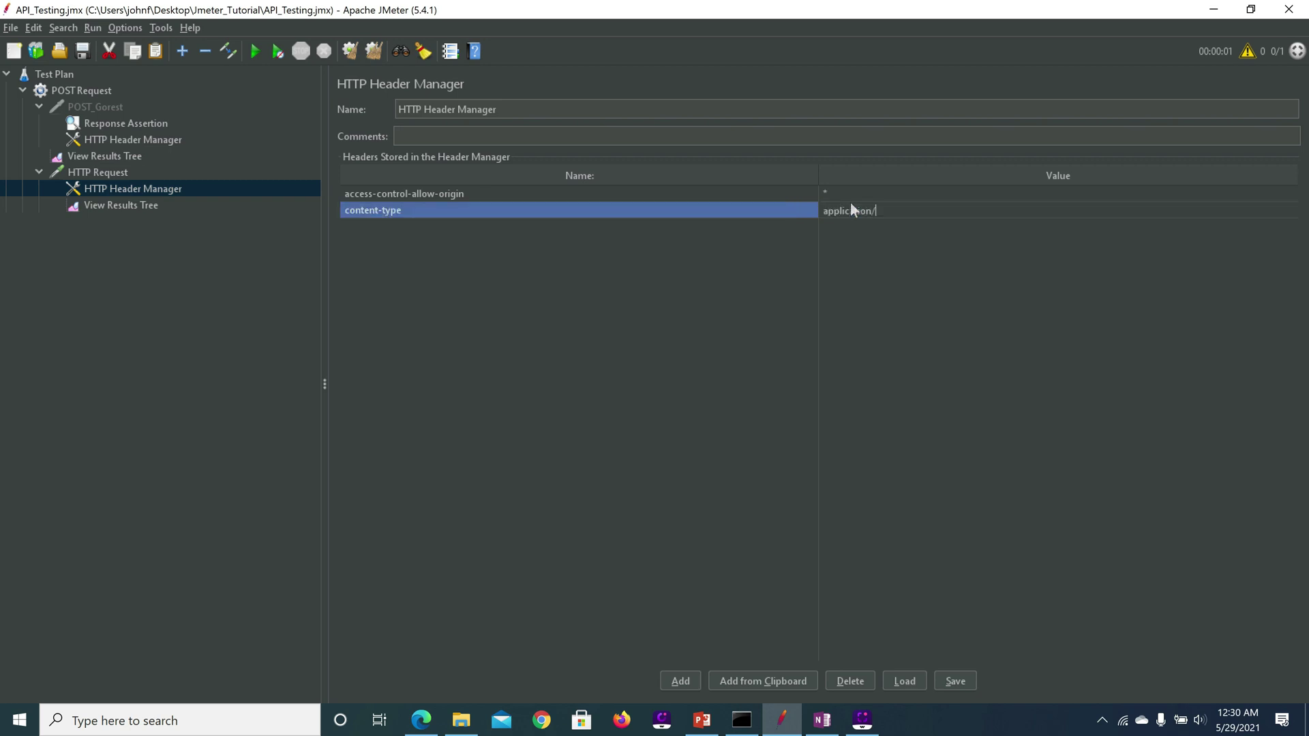
pyautogui.write('application/json')
# - Save and rerun the test plan with the new headers, and review the latest result's request body, response body and response headers
pyautogui.click(83, 50)
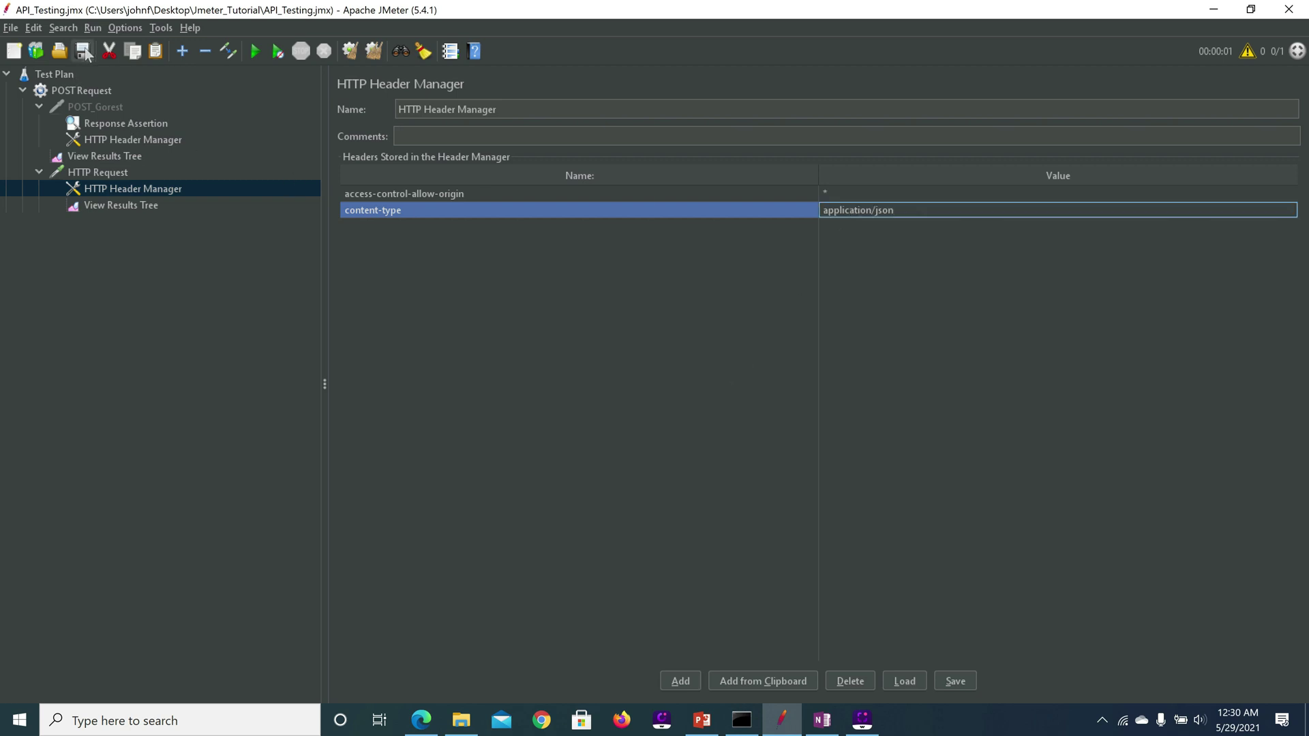
pyautogui.click(120, 204)
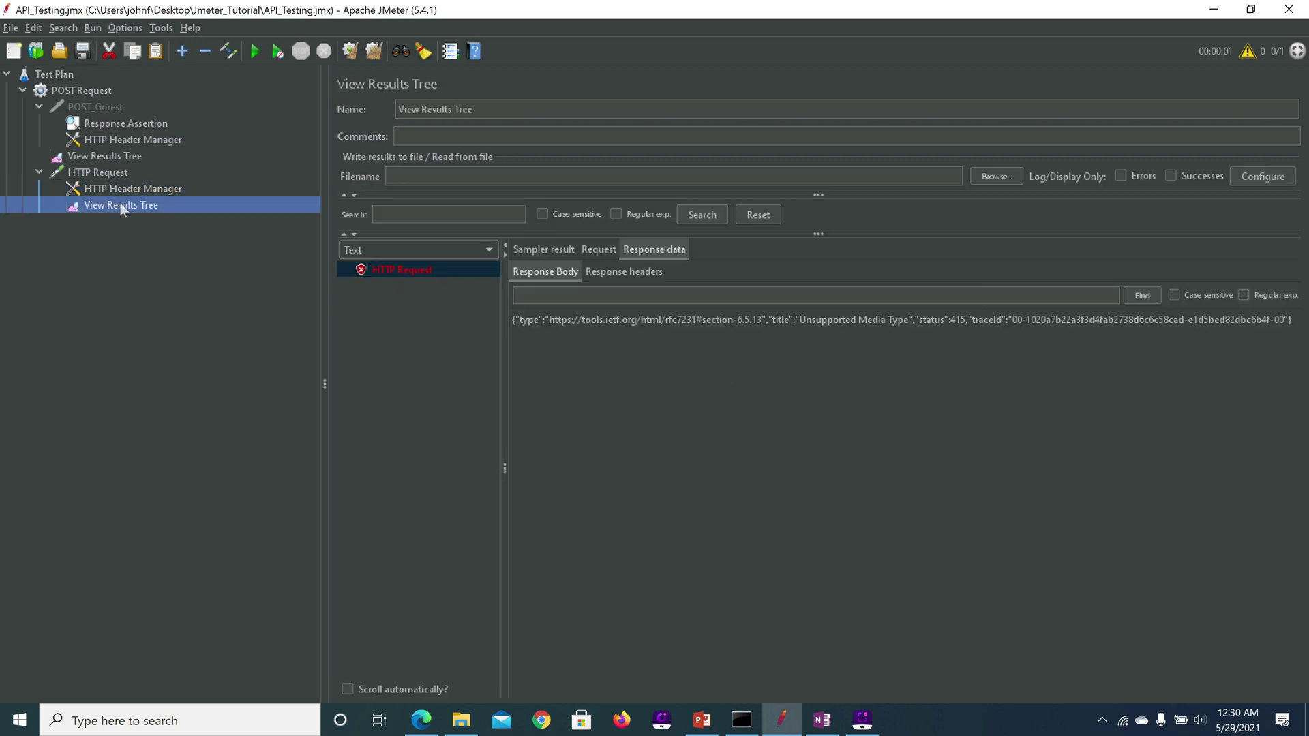
pyautogui.click(258, 54)
pyautogui.click(400, 285)
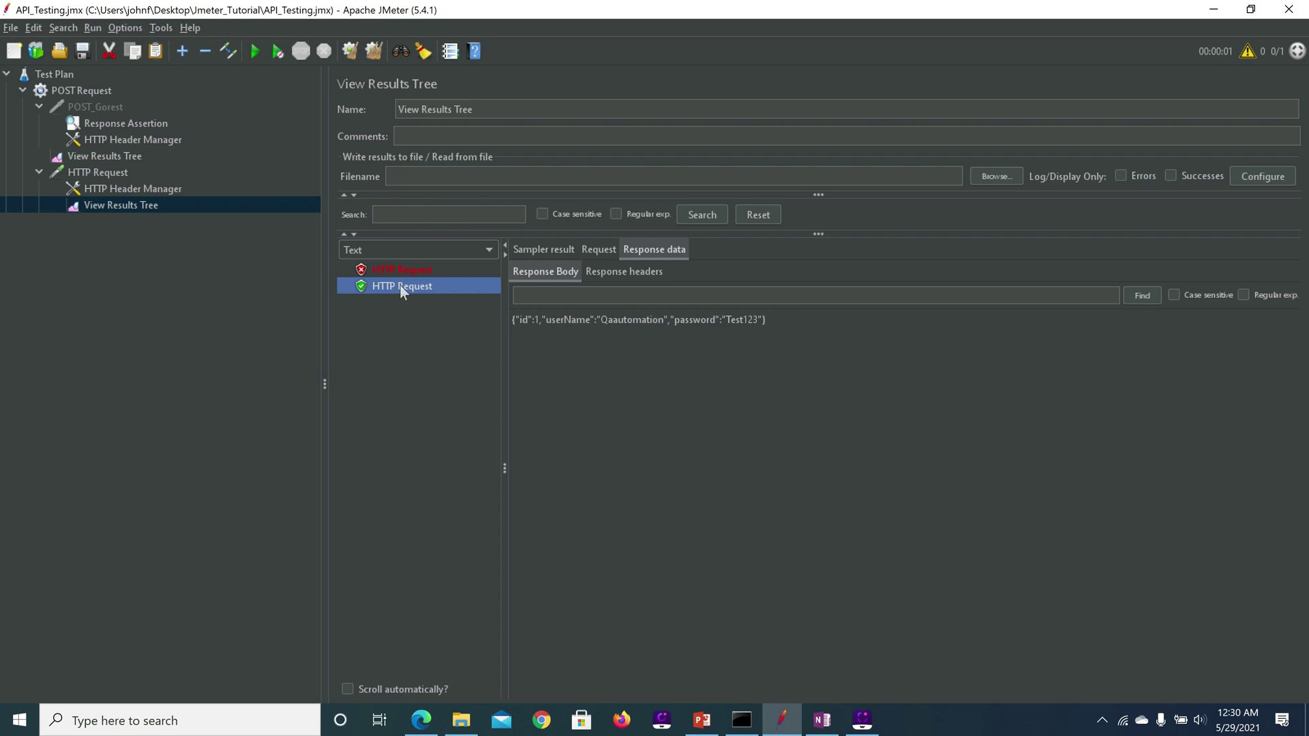
pyautogui.click(602, 249)
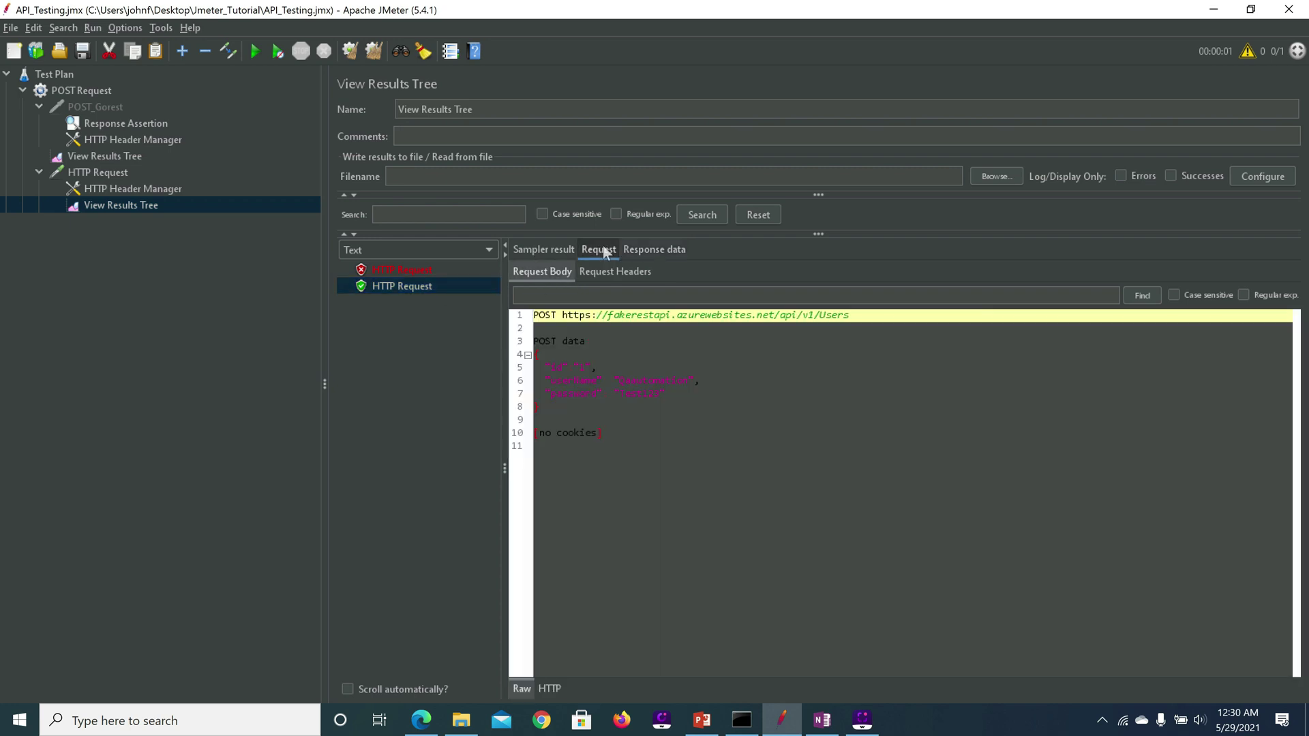
pyautogui.click(596, 382)
pyautogui.hotkey('ctrl', 'a')
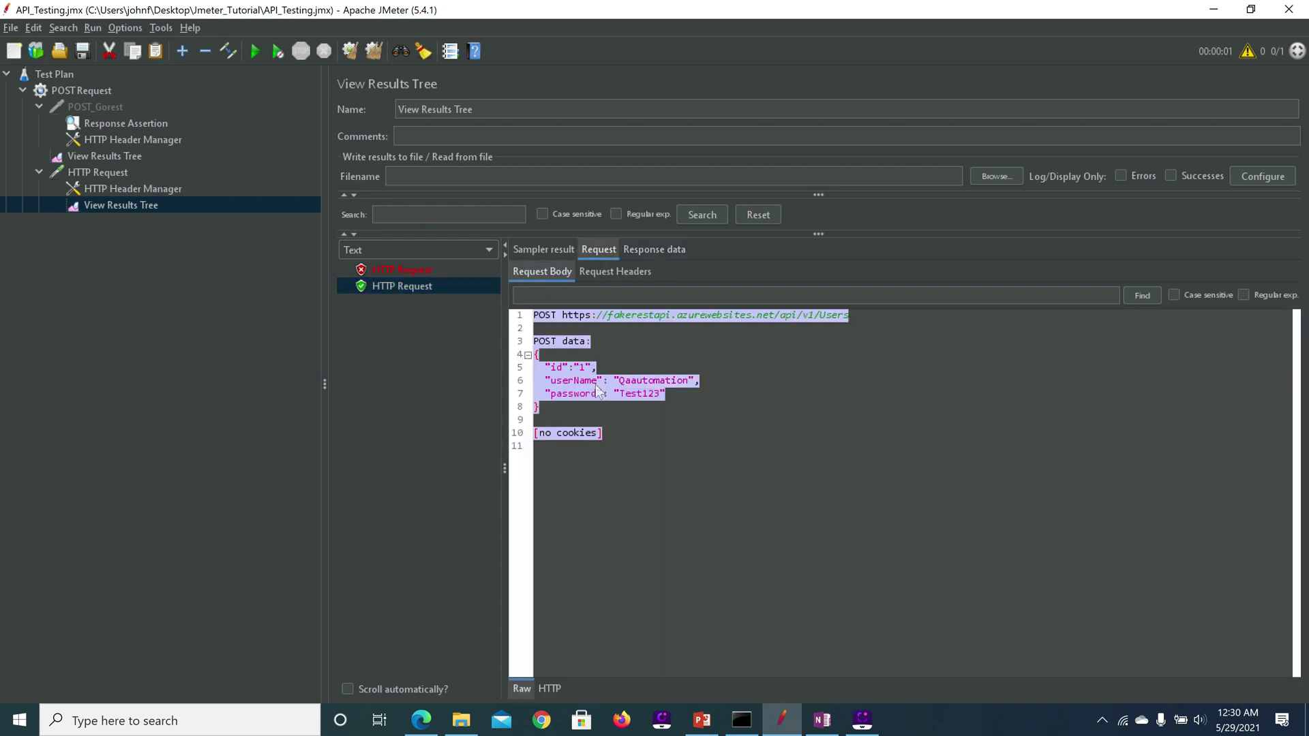
pyautogui.click(646, 248)
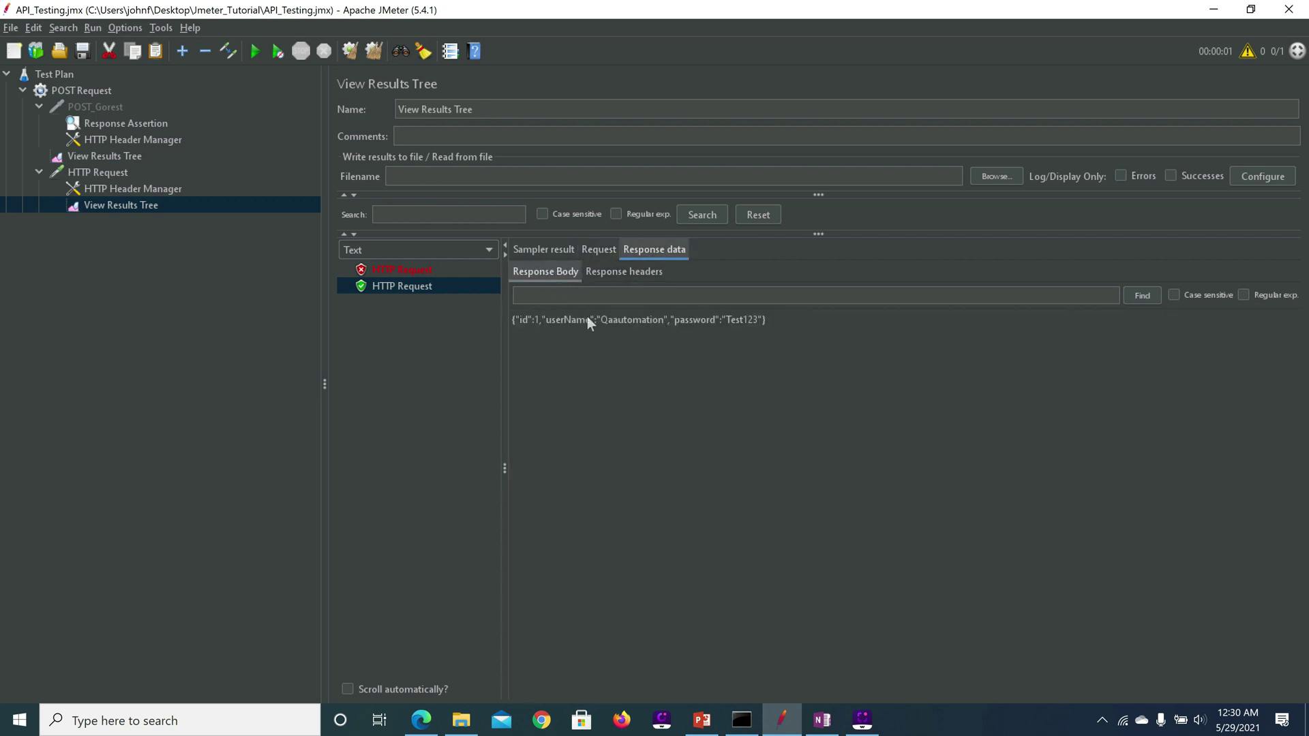
pyautogui.click(599, 272)
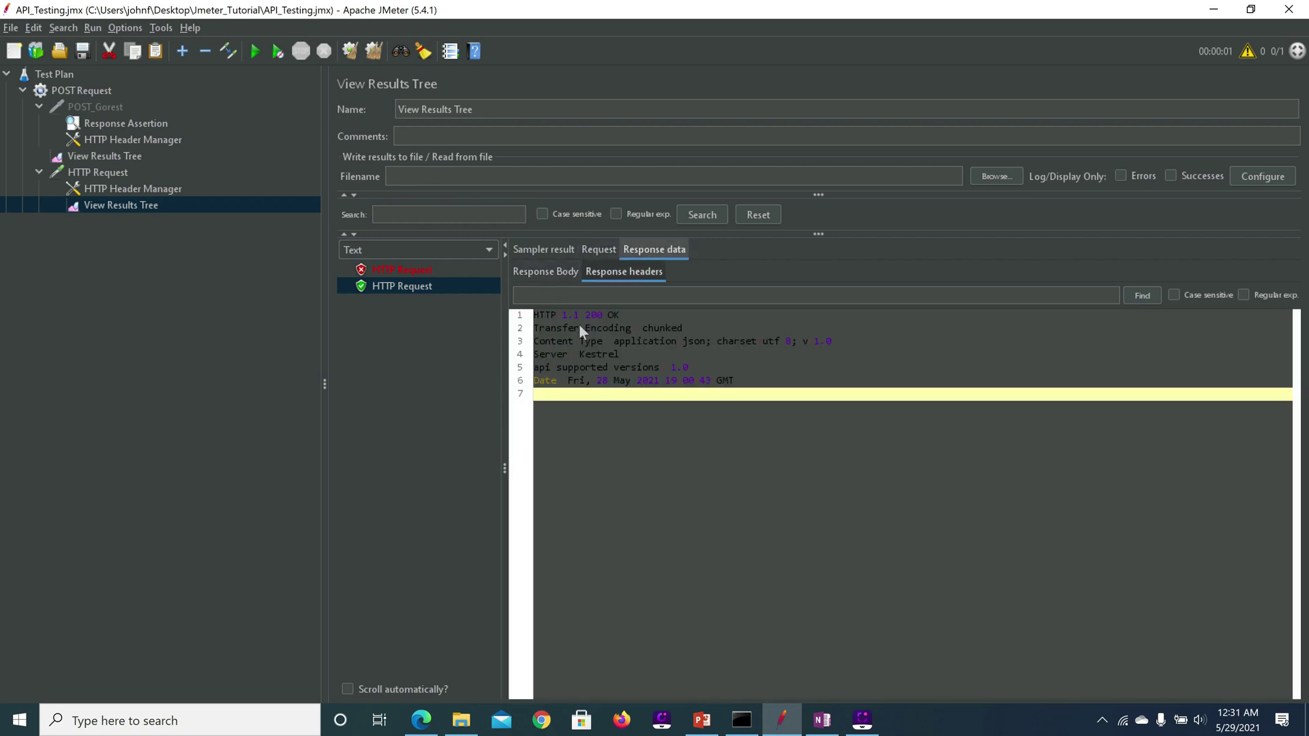
# - Highlight all response header text of the latest HTTP Request result to read it
pyautogui.click(582, 328)
pyautogui.hotkey('ctrl', 'a')
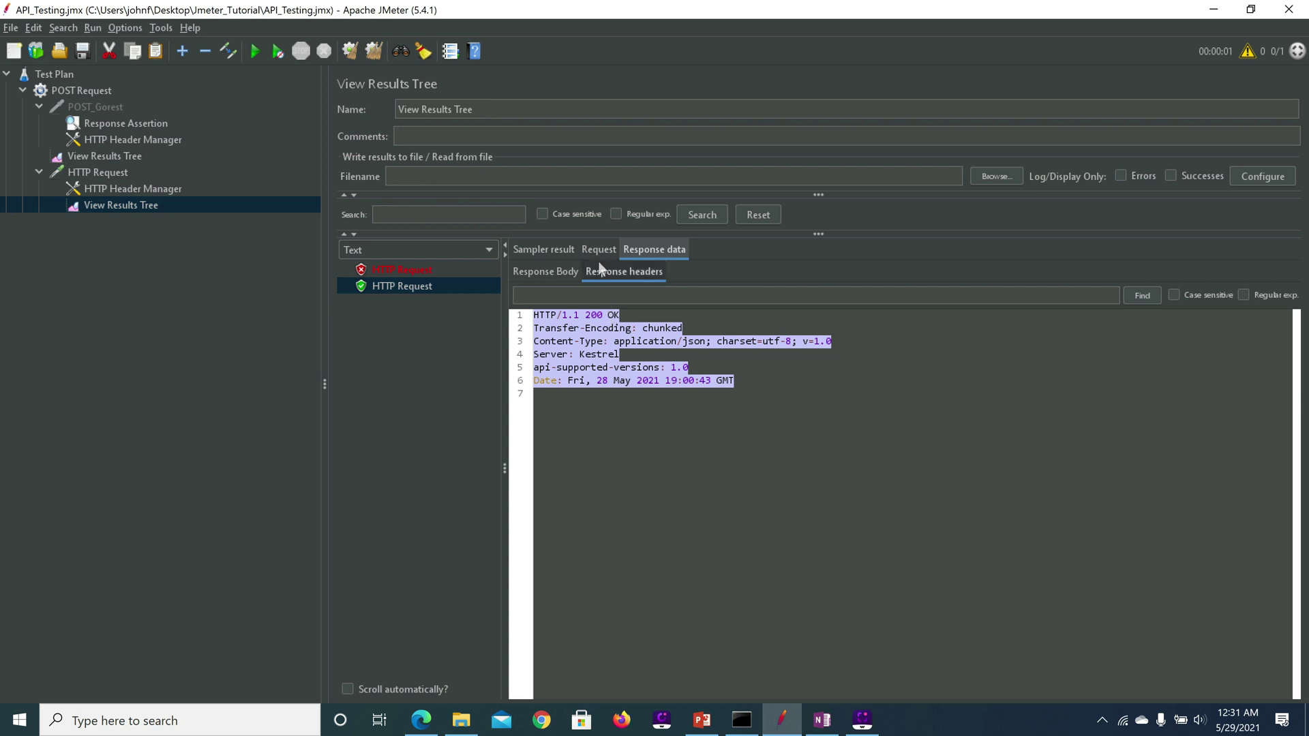
pyautogui.click(138, 246)
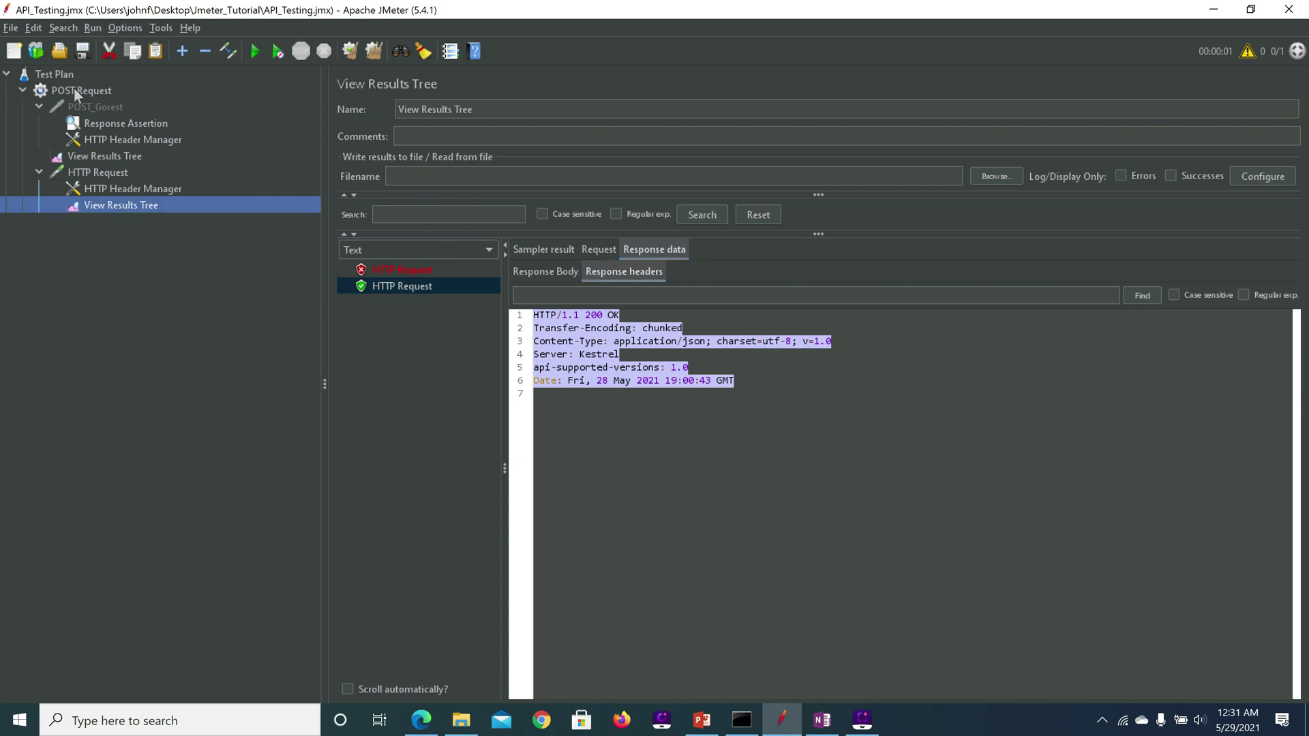
# - Add a new Thread Group to the Test Plan and name it Regres_test
pyautogui.click(57, 73)
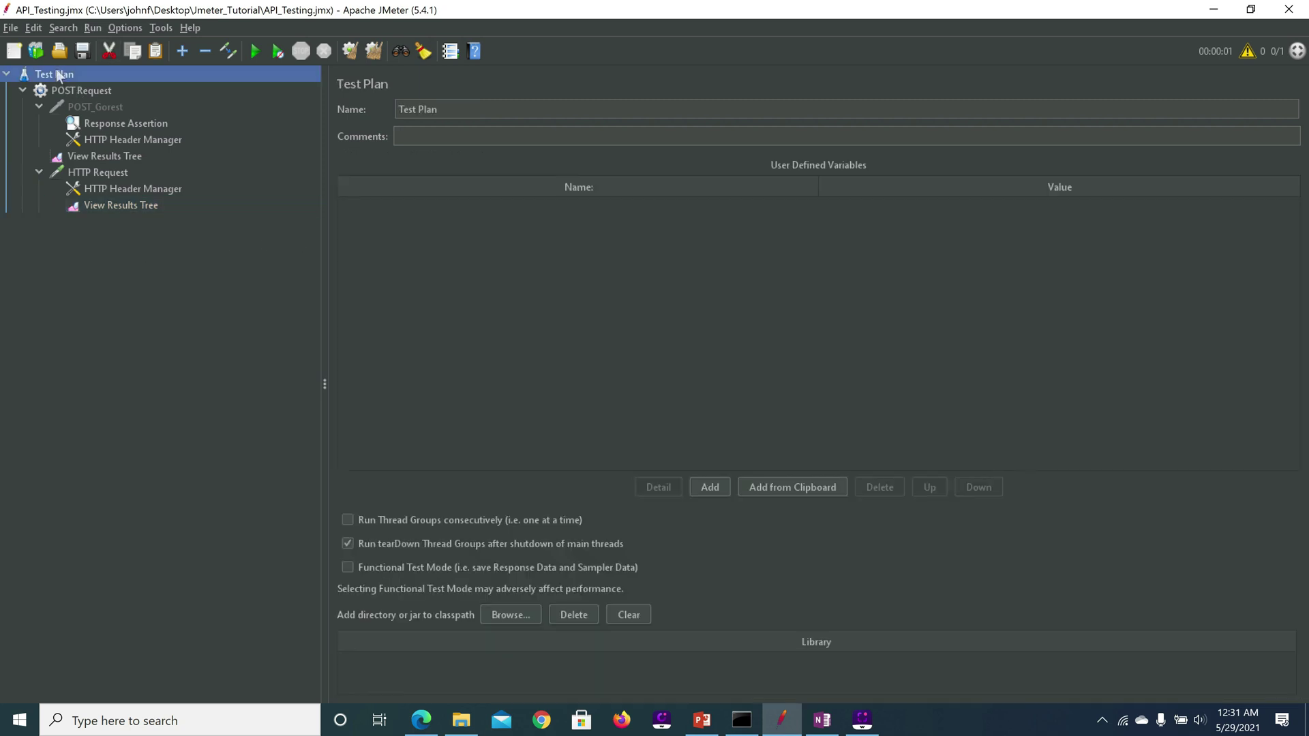
pyautogui.rightClick(57, 72)
pyautogui.moveTo(163, 76)
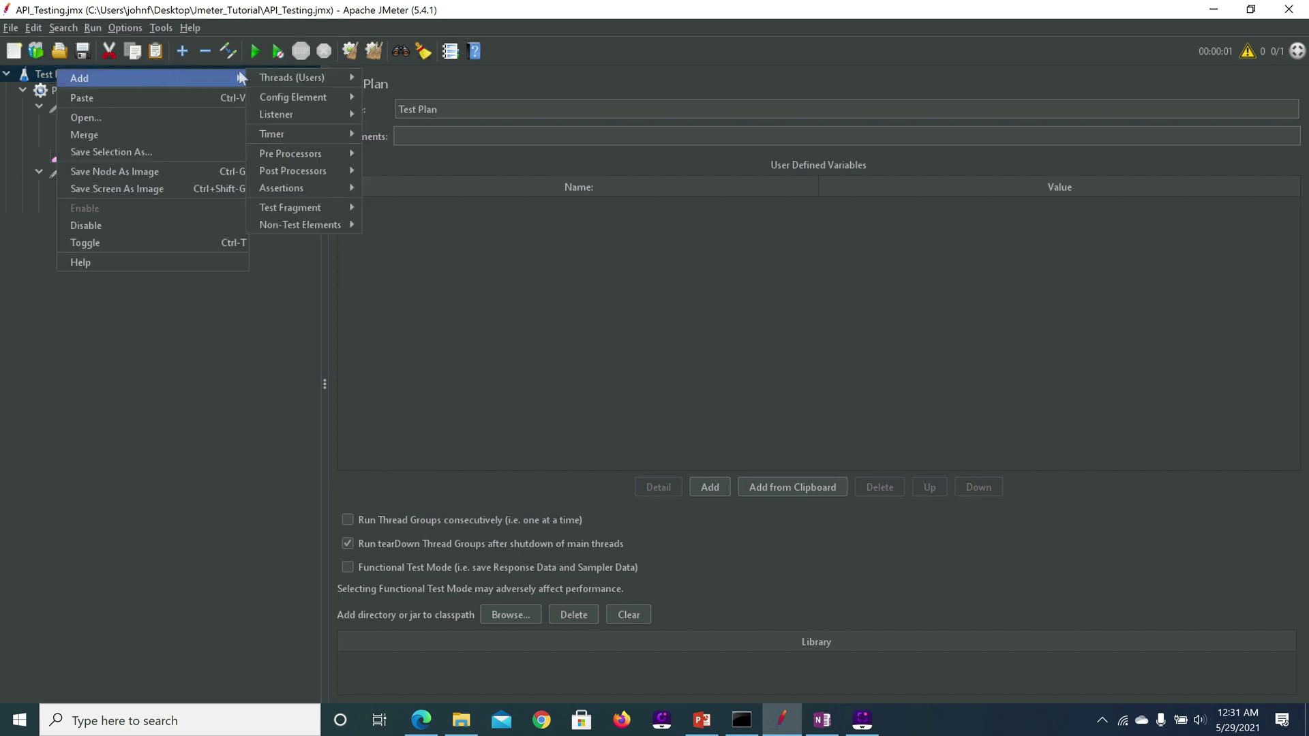
pyautogui.moveTo(300, 77)
pyautogui.click(402, 77)
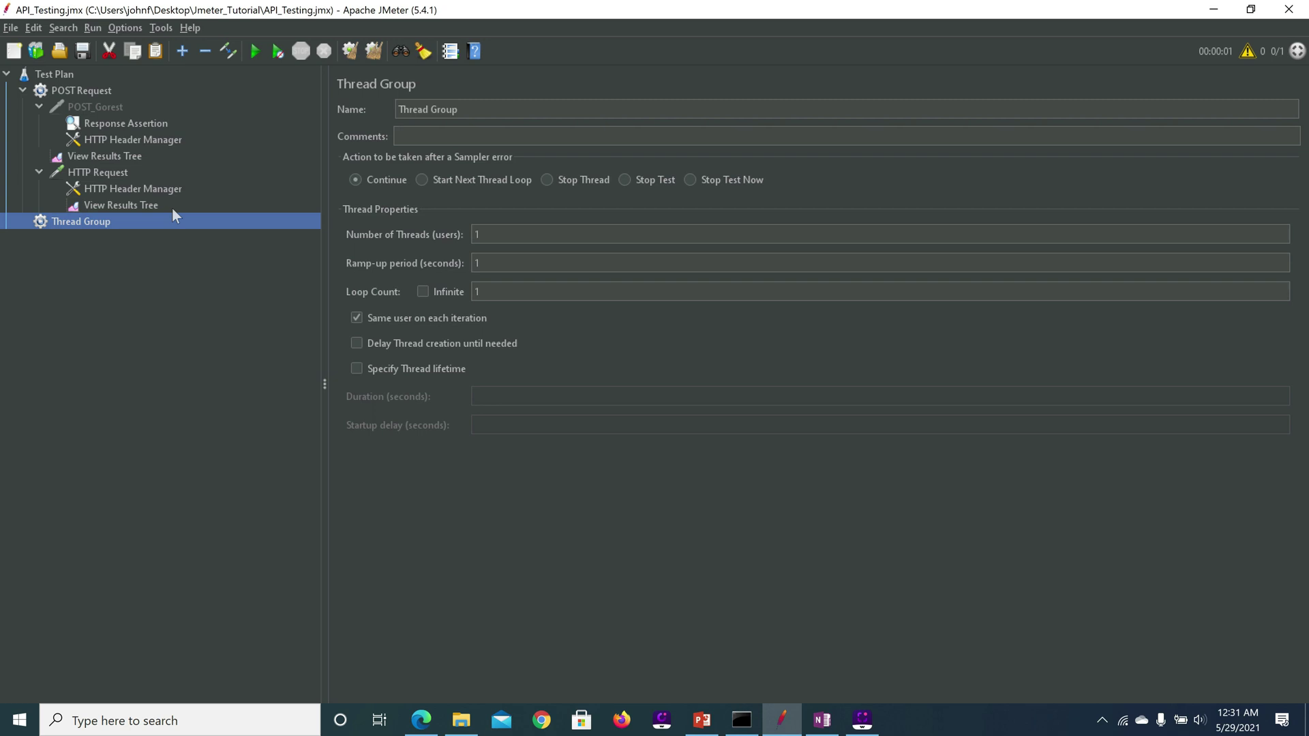
pyautogui.click(484, 110)
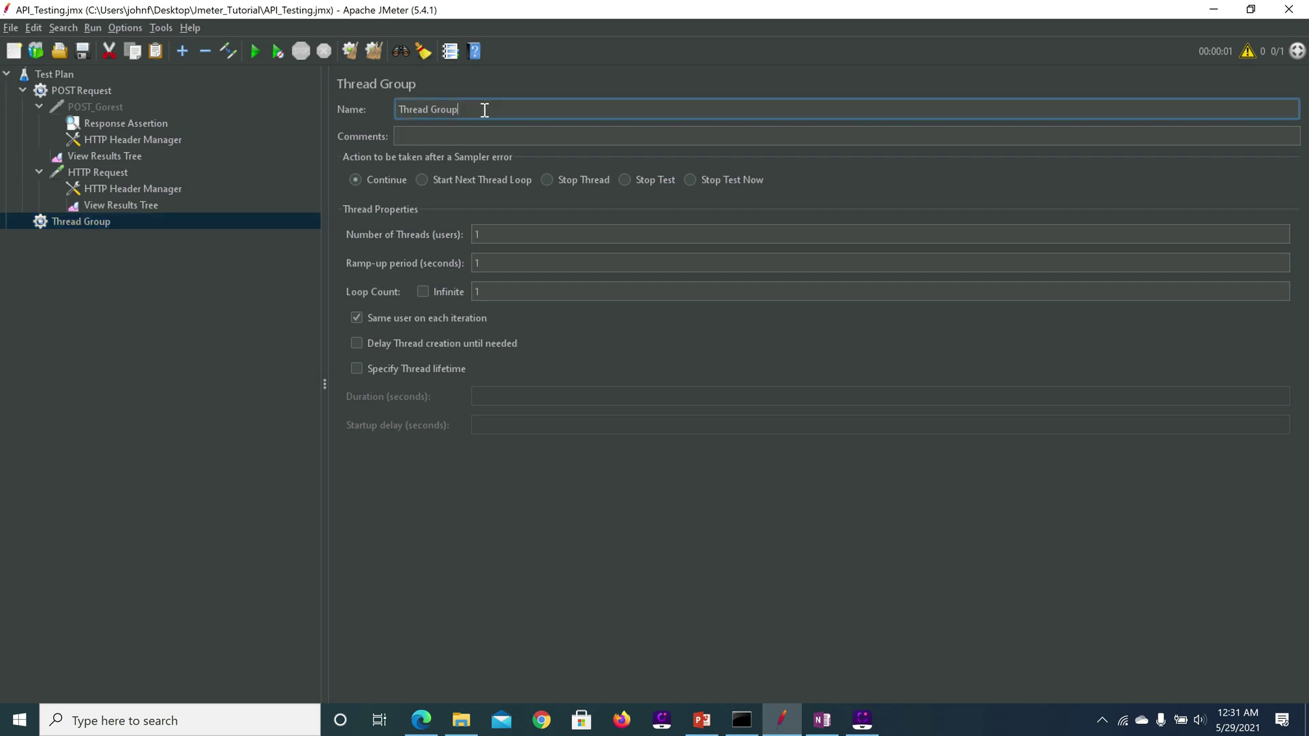
pyautogui.hotkey('ctrl', 'a')
pyautogui.press('BackSpace')
pyautogui.write('Regres_test')
pyautogui.hotkey('alt', 'Tab')
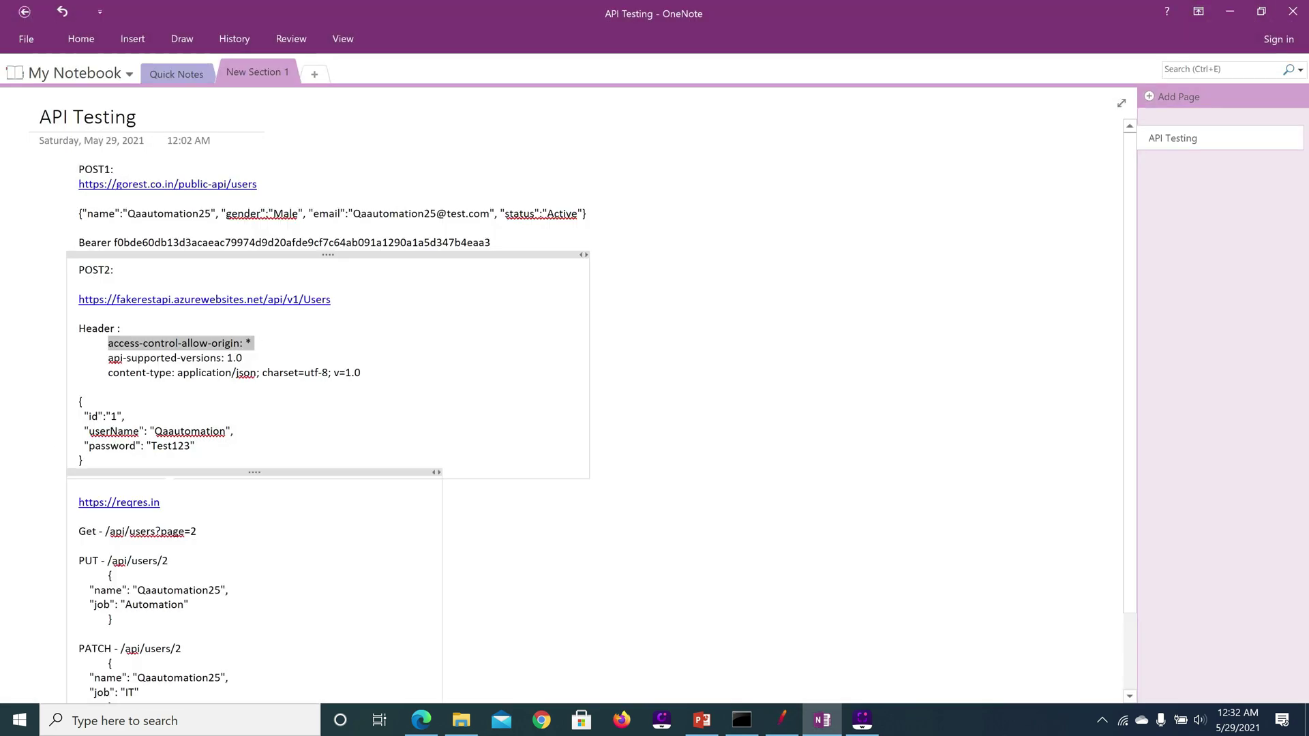
pyautogui.moveTo(160, 502); pyautogui.dragTo(78, 502)
pyautogui.hotkey('ctrl', 'c')
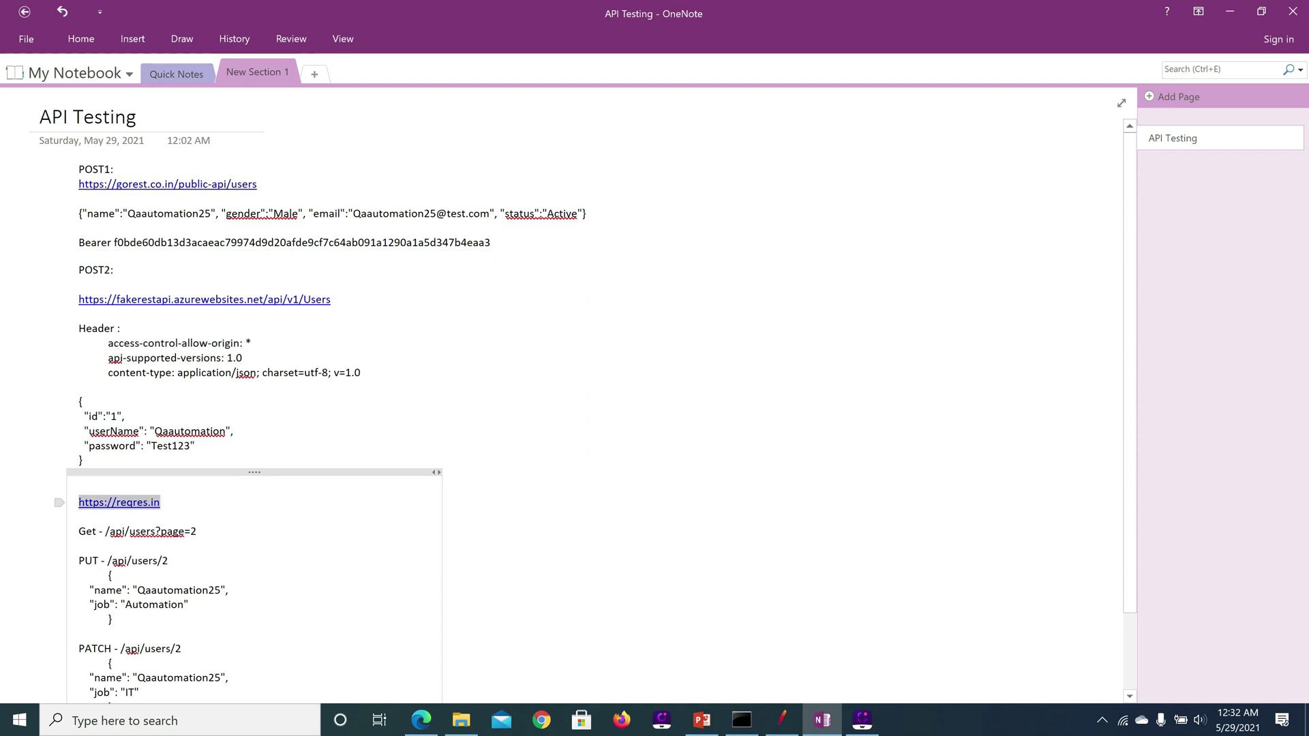
pyautogui.click(421, 720)
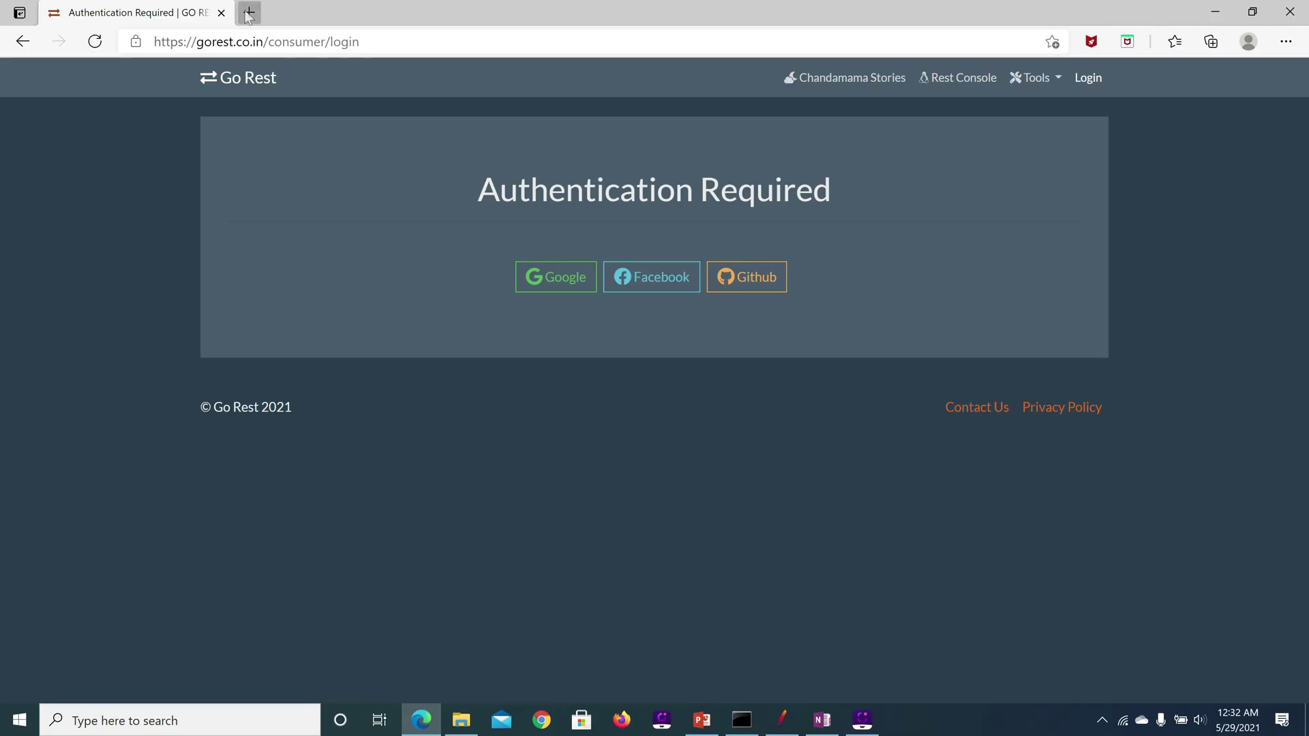
pyautogui.click(248, 12)
pyautogui.hotkey('ctrl', 'v')
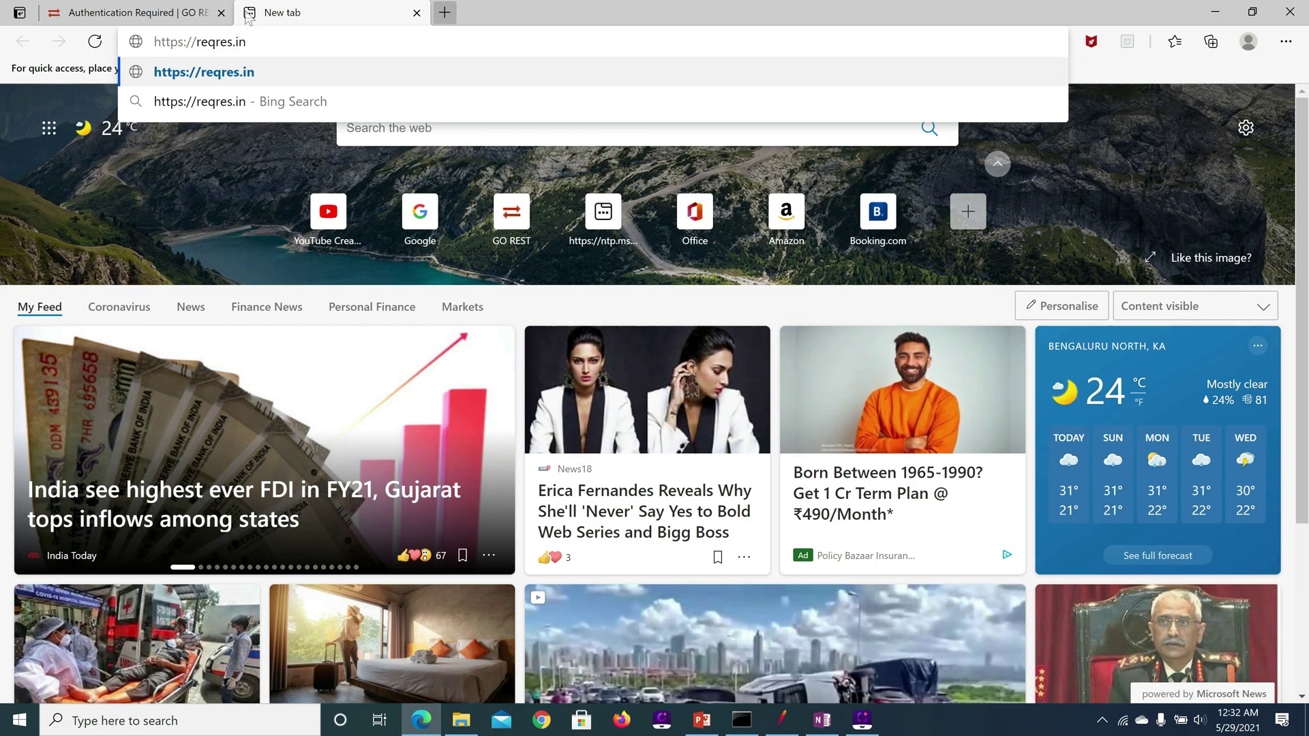
pyautogui.press('Return')
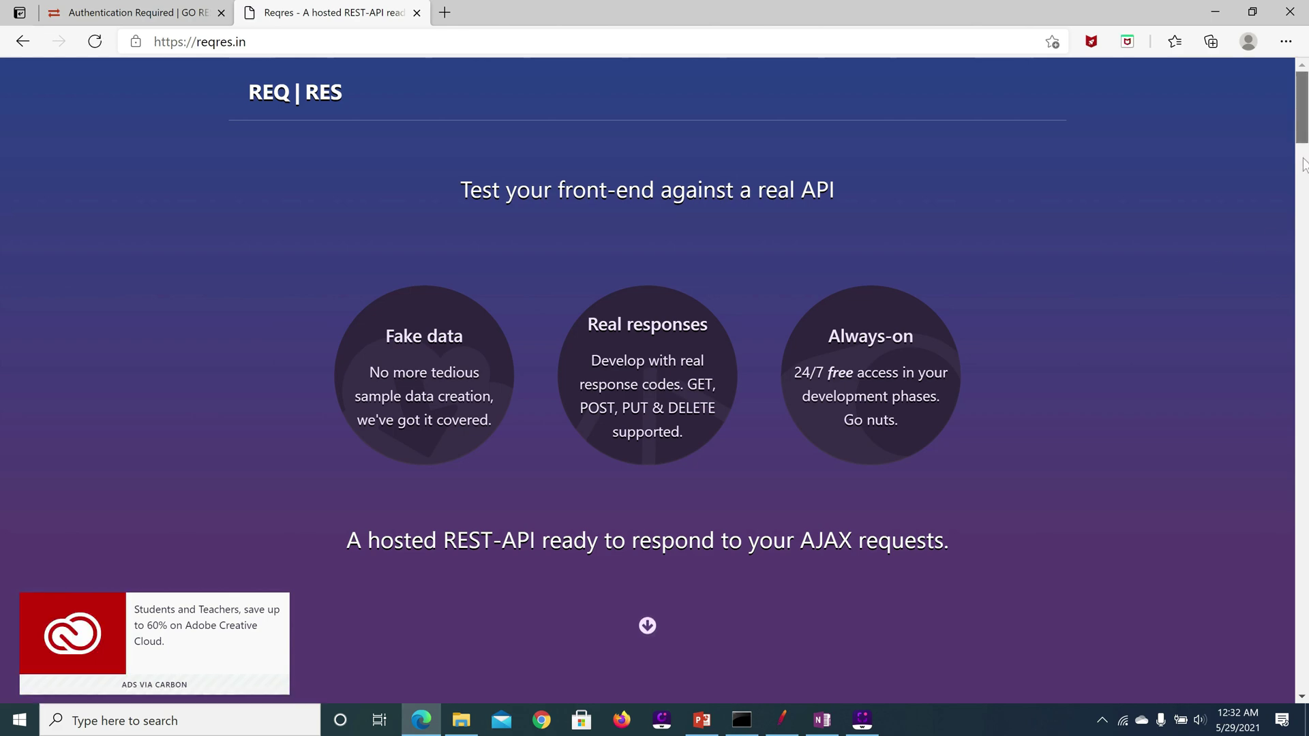
pyautogui.moveTo(1304, 147); pyautogui.dragTo(1306, 239)
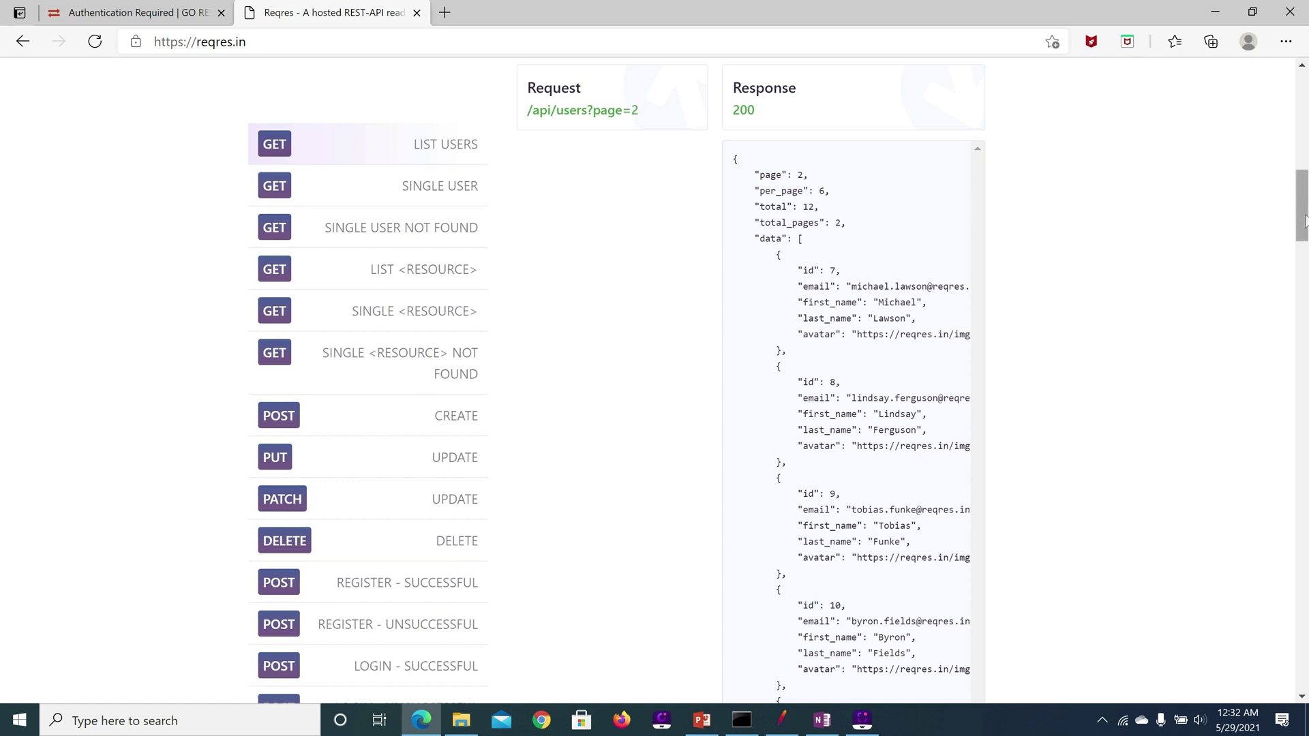
pyautogui.moveTo(1304, 215); pyautogui.dragTo(1305, 213)
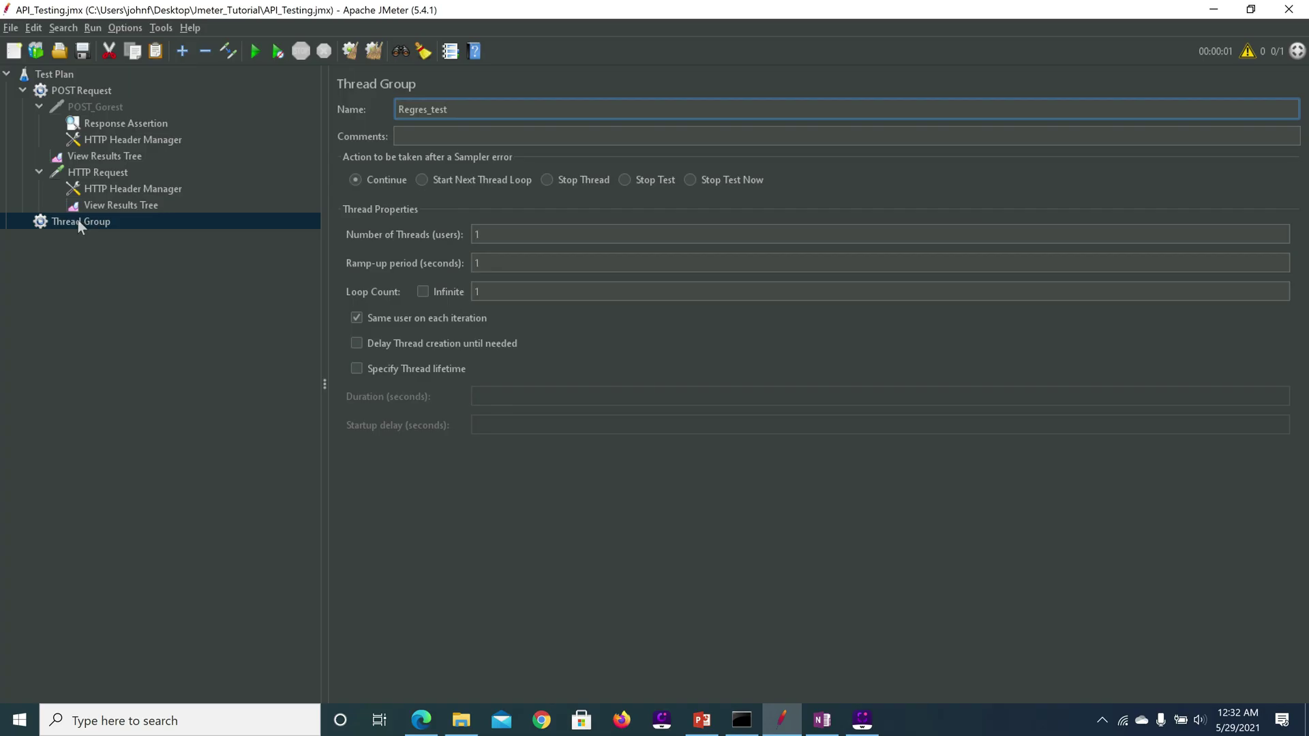
# - Back in JMeter, add an HTTP Request sampler to the Regres_test thread group and name it PUT
pyautogui.click(79, 221)
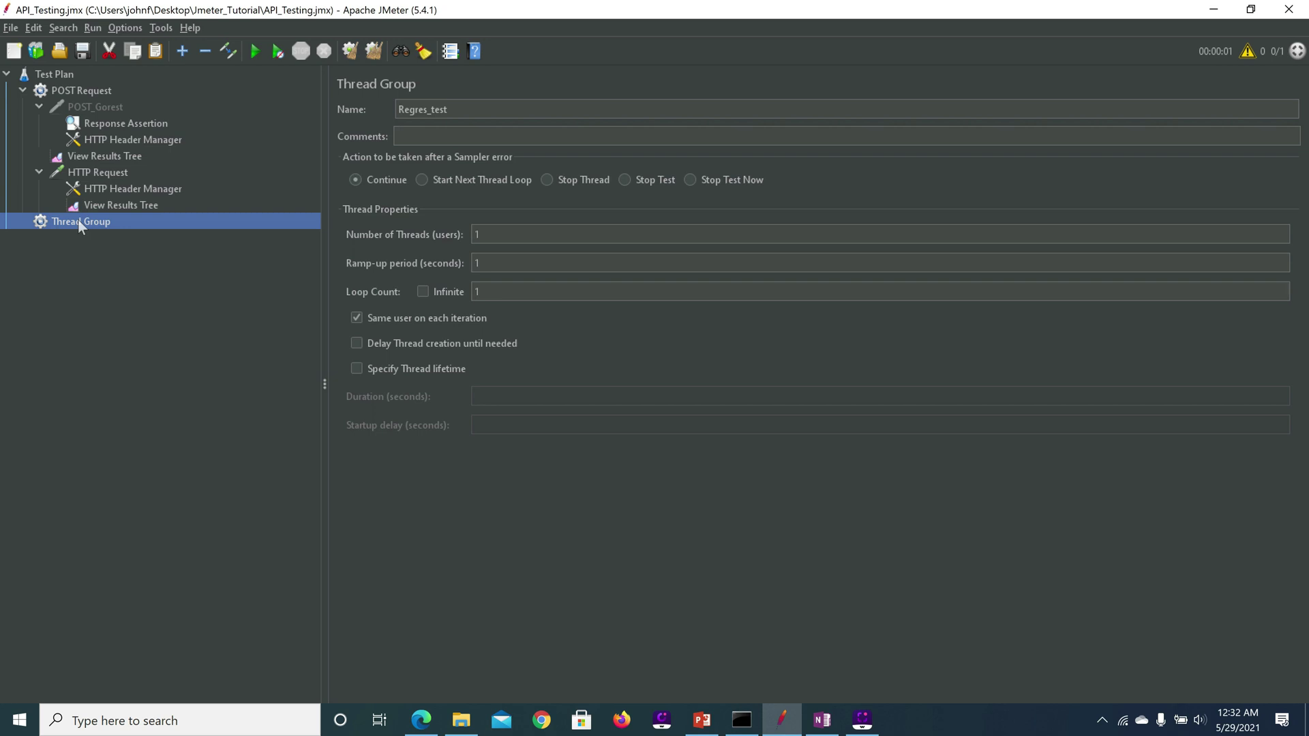
pyautogui.rightClick(77, 220)
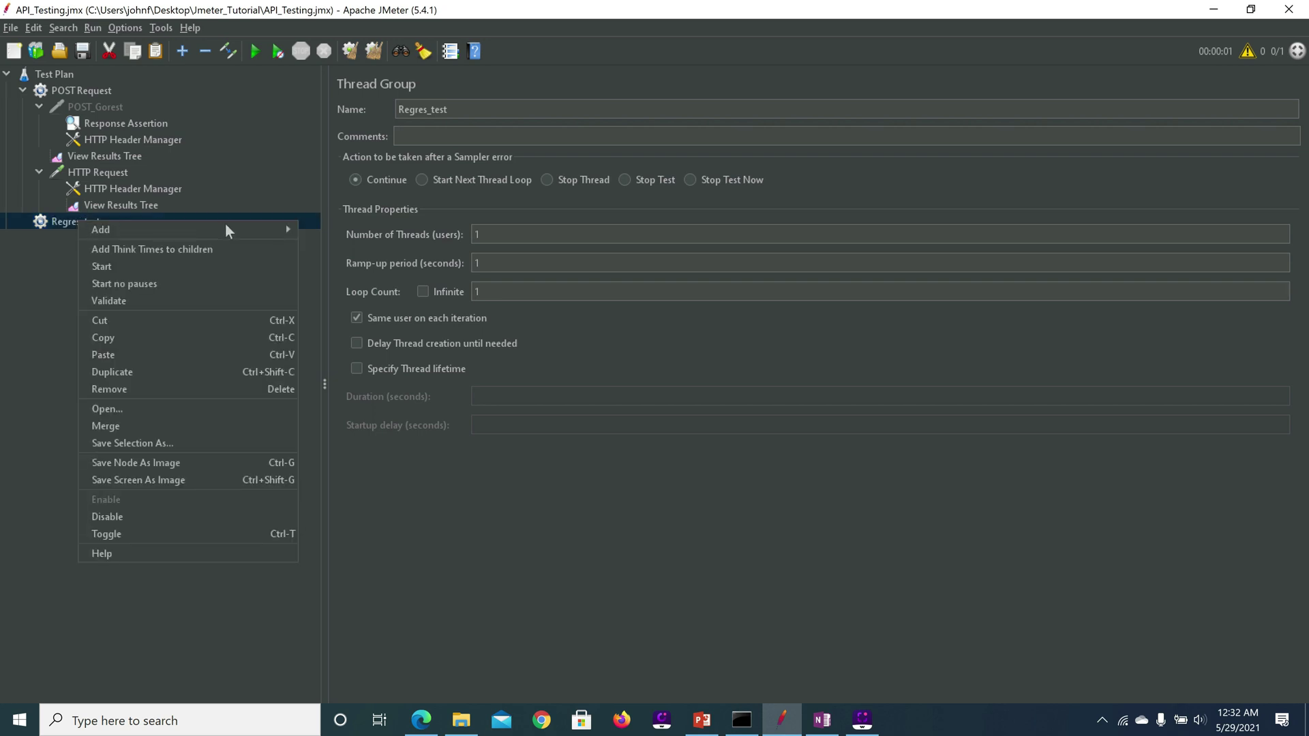
pyautogui.moveTo(235, 229)
pyautogui.moveTo(325, 227)
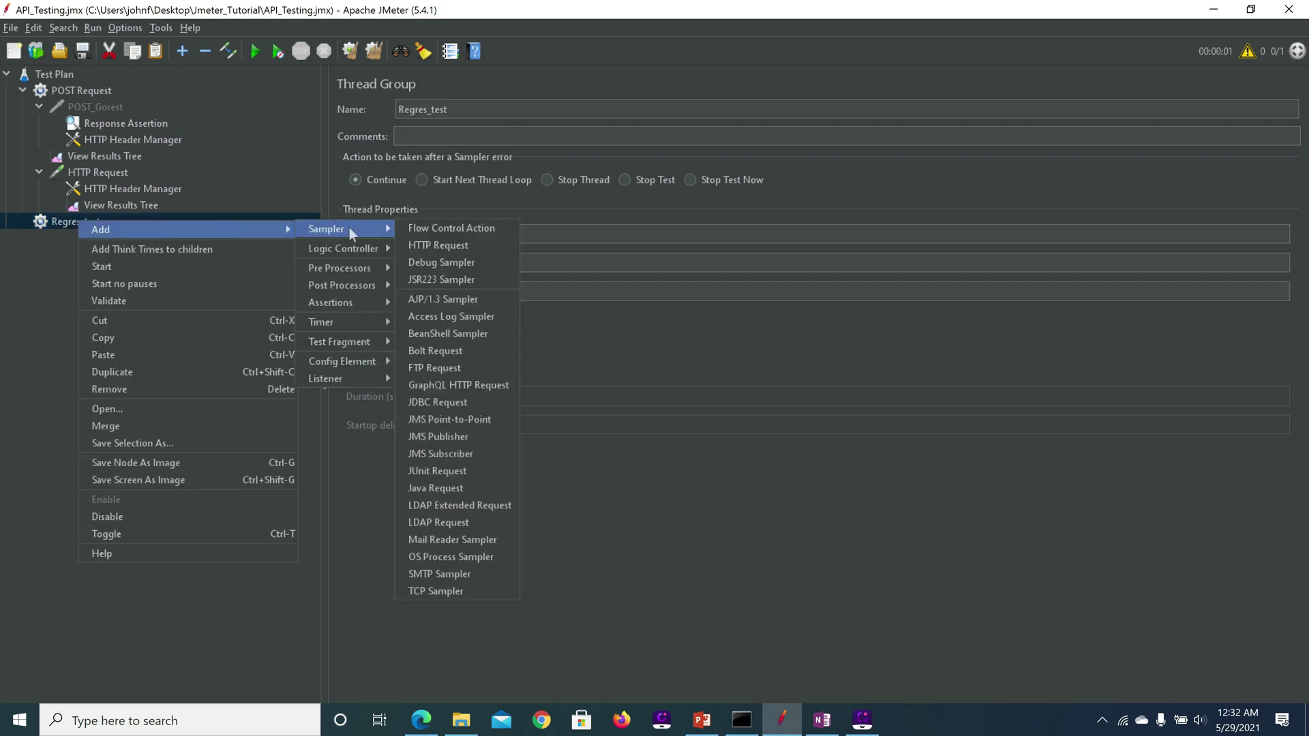
pyautogui.click(437, 245)
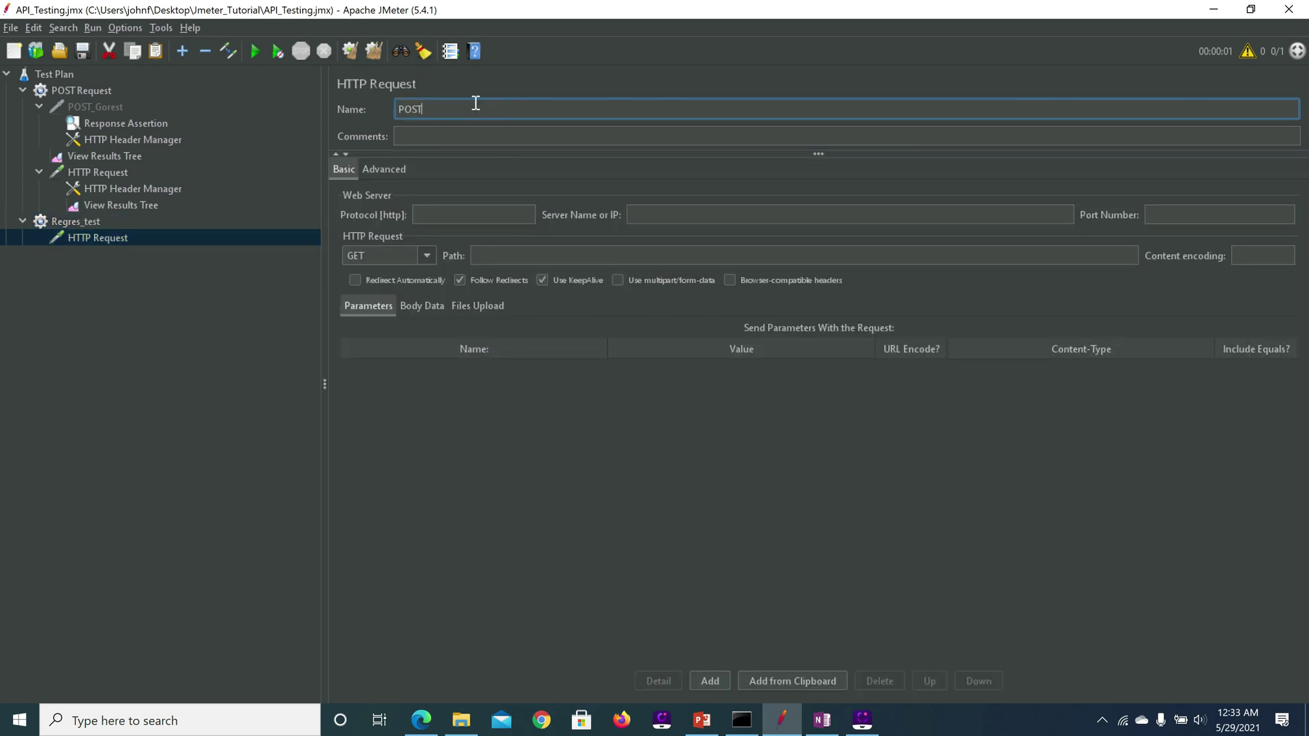
pyautogui.press('BackSpace')
pyautogui.press('BackSpace')
pyautogui.press('BackSpace')
pyautogui.press('BackSpace')
pyautogui.write('PUT')
# - Set the PUT request's server name to reqres.in and its protocol to https
pyautogui.click(663, 218)
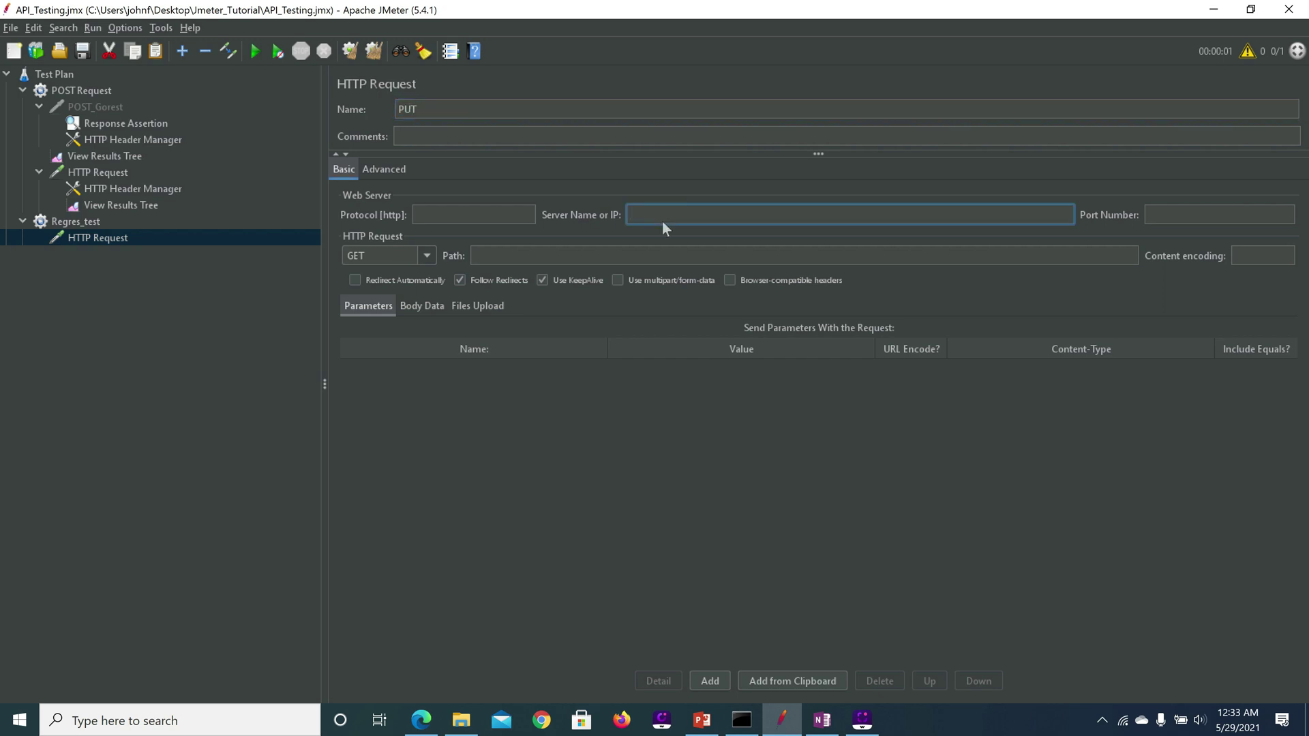
pyautogui.click(660, 205)
pyautogui.press('BackSpace')
pyautogui.press('BackSpace')
pyautogui.press('BackSpace')
pyautogui.press('BackSpace')
pyautogui.press('BackSpace')
pyautogui.press('BackSpace')
pyautogui.press('BackSpace')
pyautogui.press('BackSpace')
pyautogui.click(490, 218)
pyautogui.write('h')
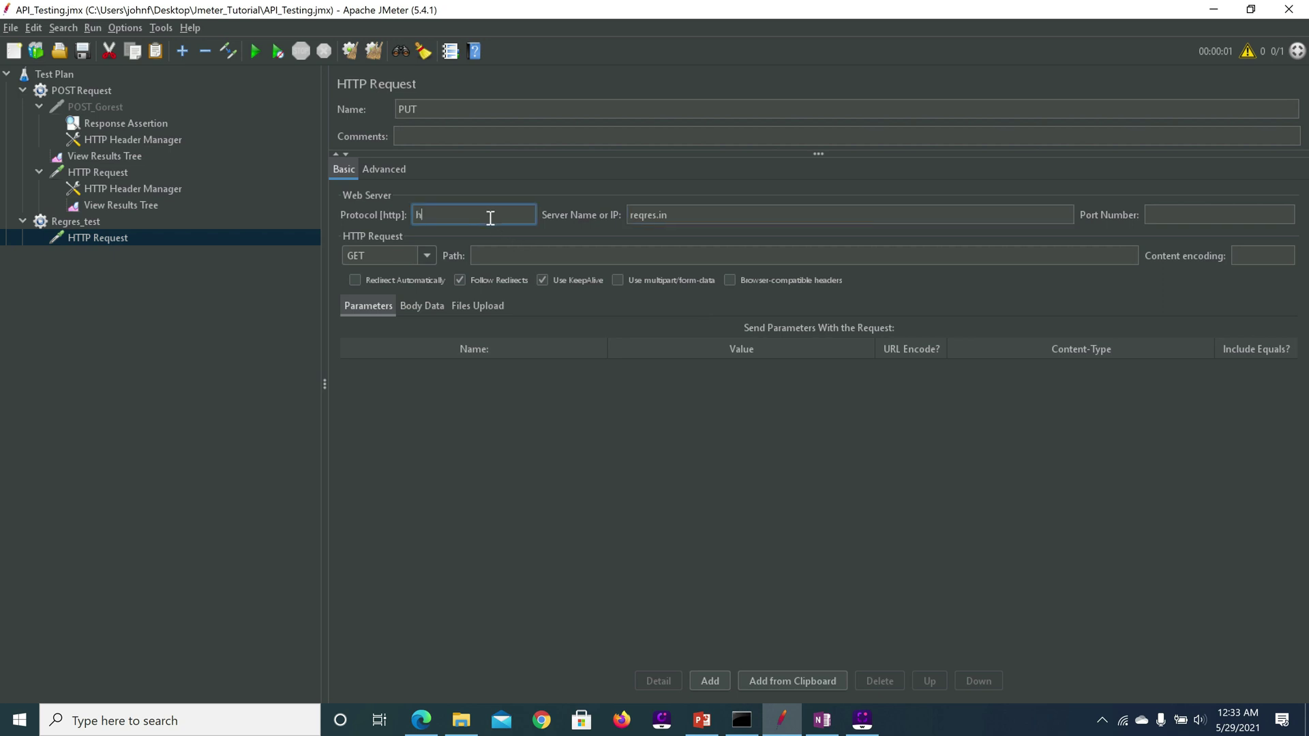
pyautogui.write('ttps')
# - Copy the PUT path /api/users/2 from the OneNote notes into the request's path and set the method to PUT
pyautogui.click(827, 724)
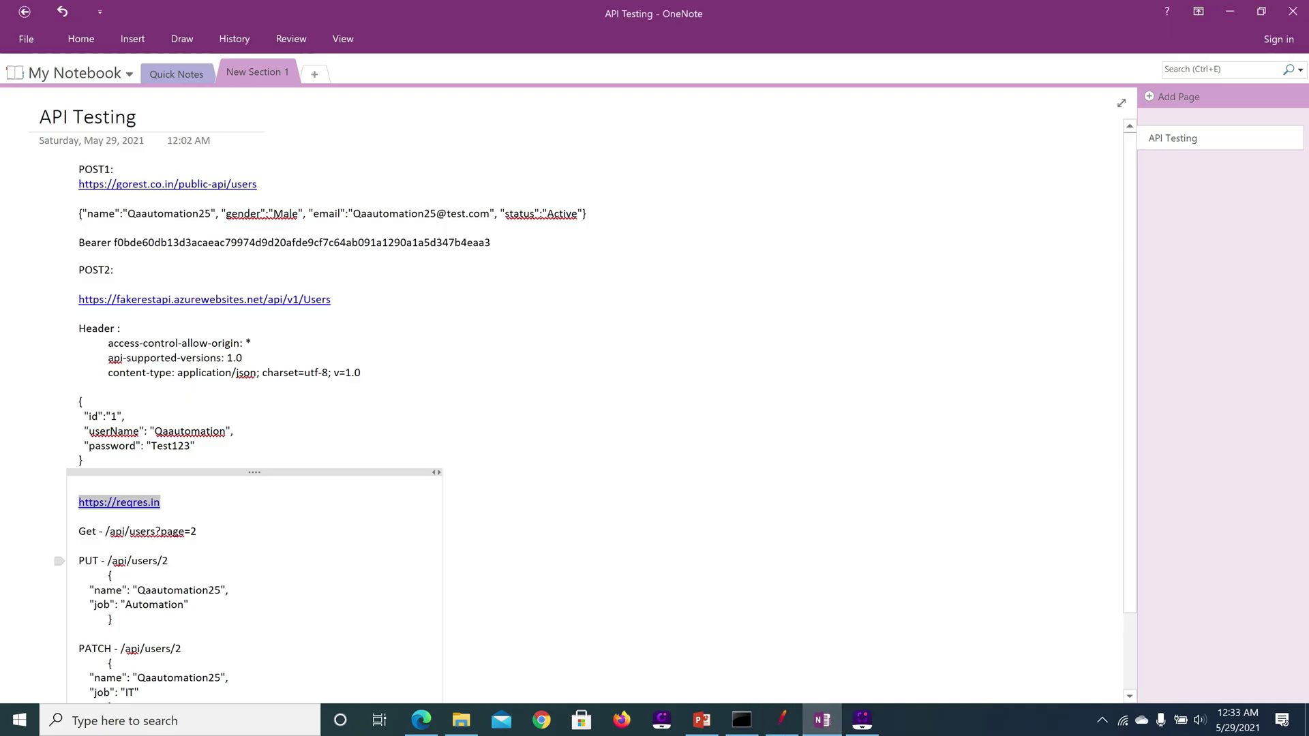
pyautogui.moveTo(170, 560); pyautogui.dragTo(107, 560)
pyautogui.hotkey('ctrl', 'c')
pyautogui.hotkey('alt', 'Tab')
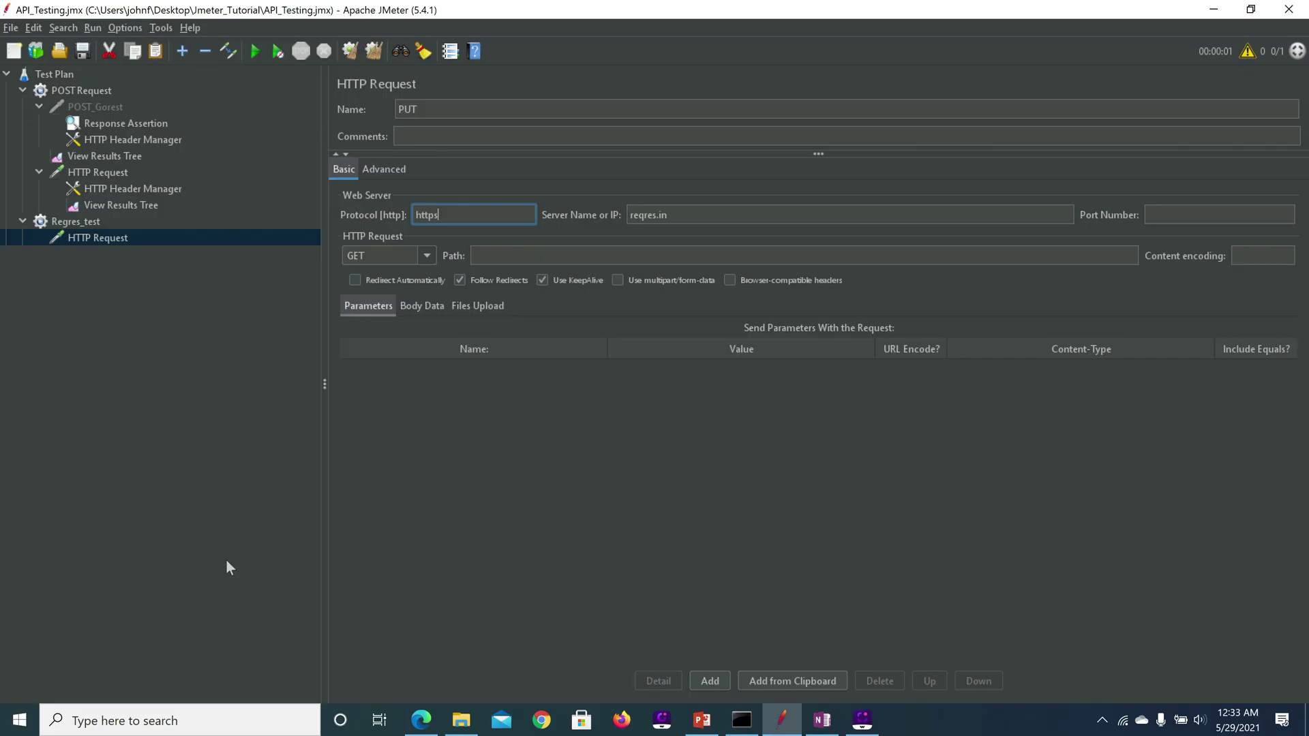
pyautogui.click(505, 255)
pyautogui.hotkey('ctrl', 'v')
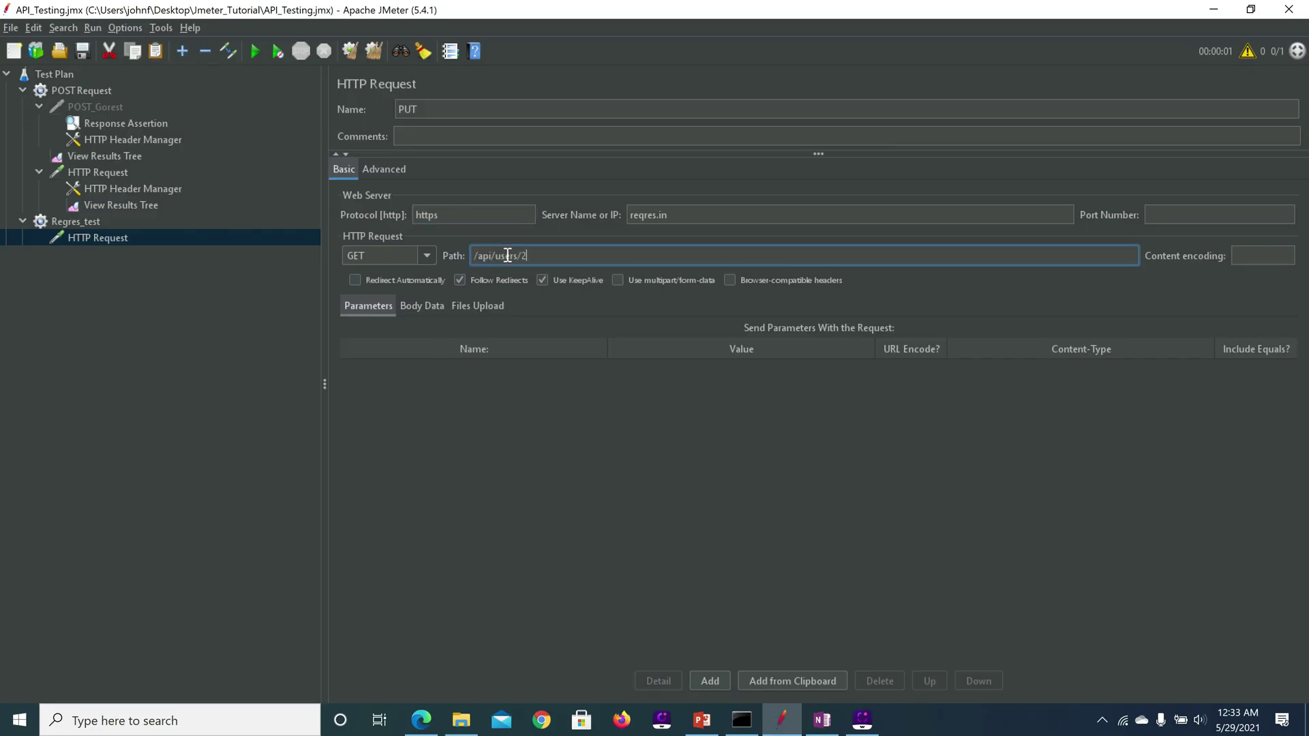
pyautogui.click(425, 257)
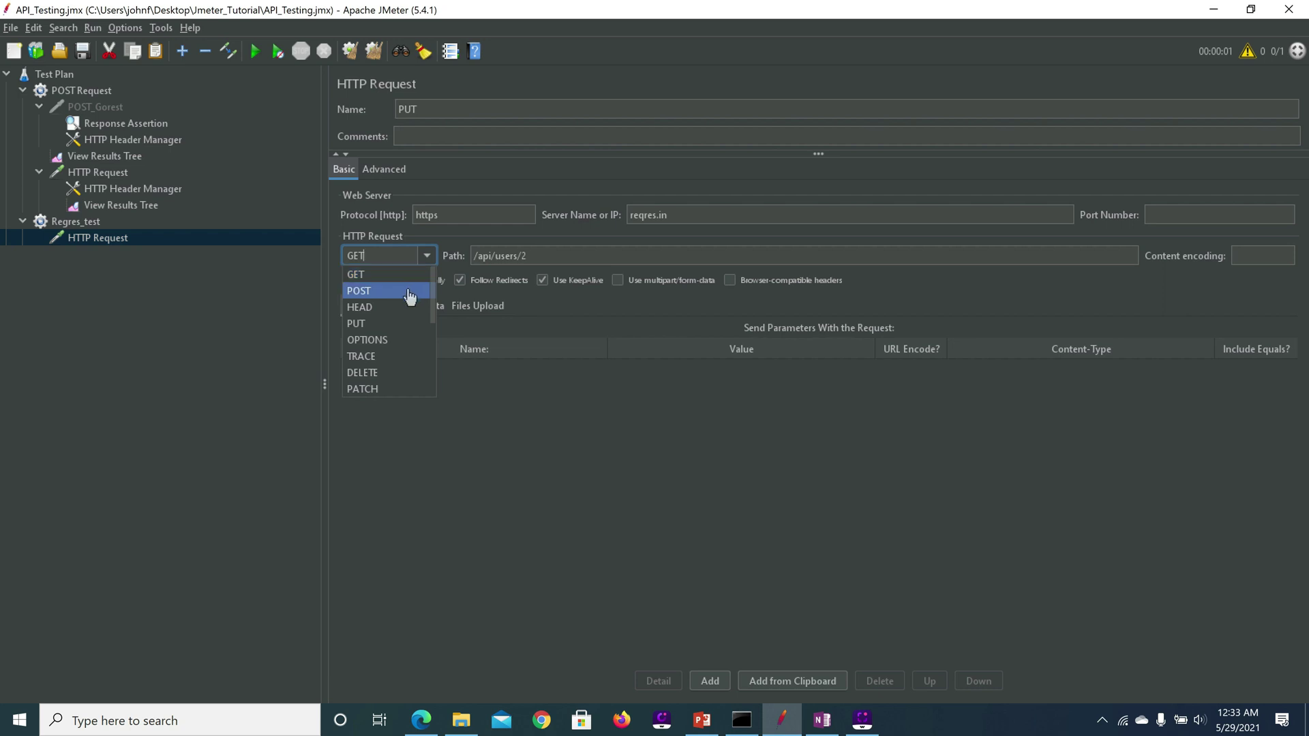
pyautogui.click(403, 323)
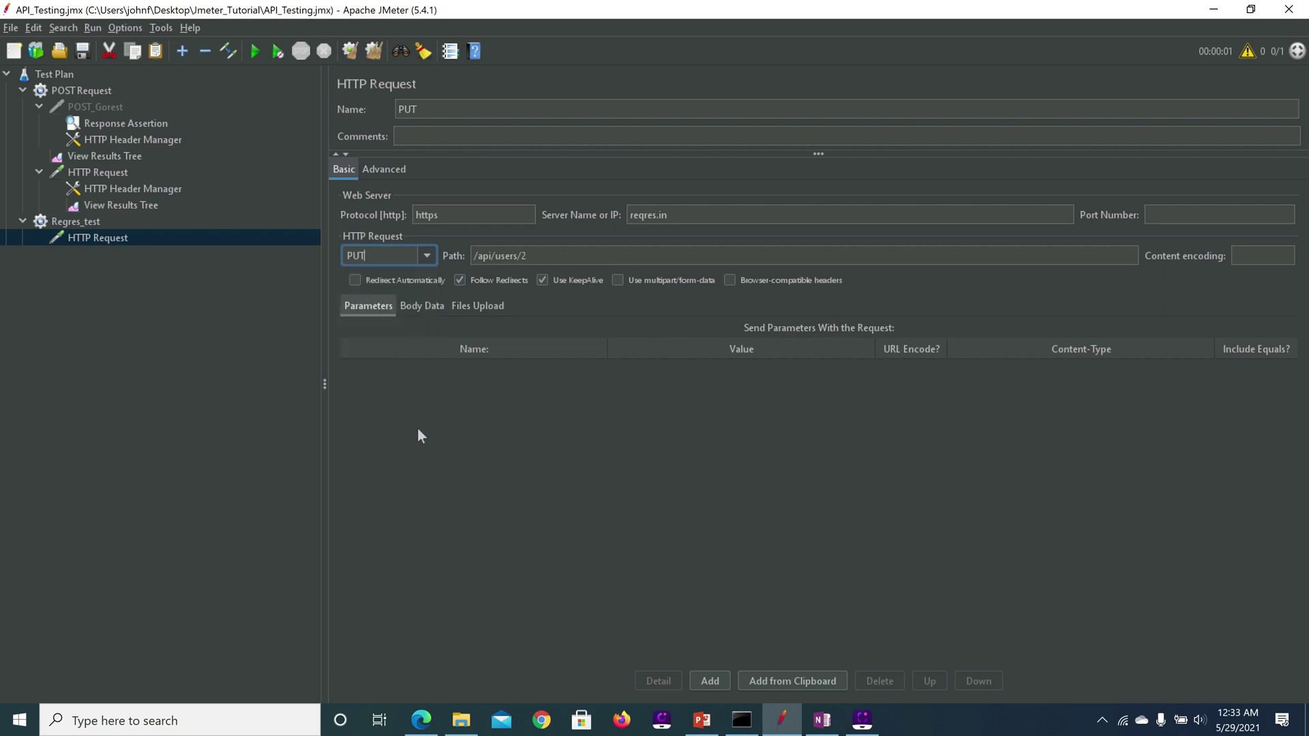
# - Fill the request's body data with the PUT JSON from the OneNote notes (name Qaautomation25, job Automation) and save the test plan
pyautogui.hotkey('alt', 'Tab')
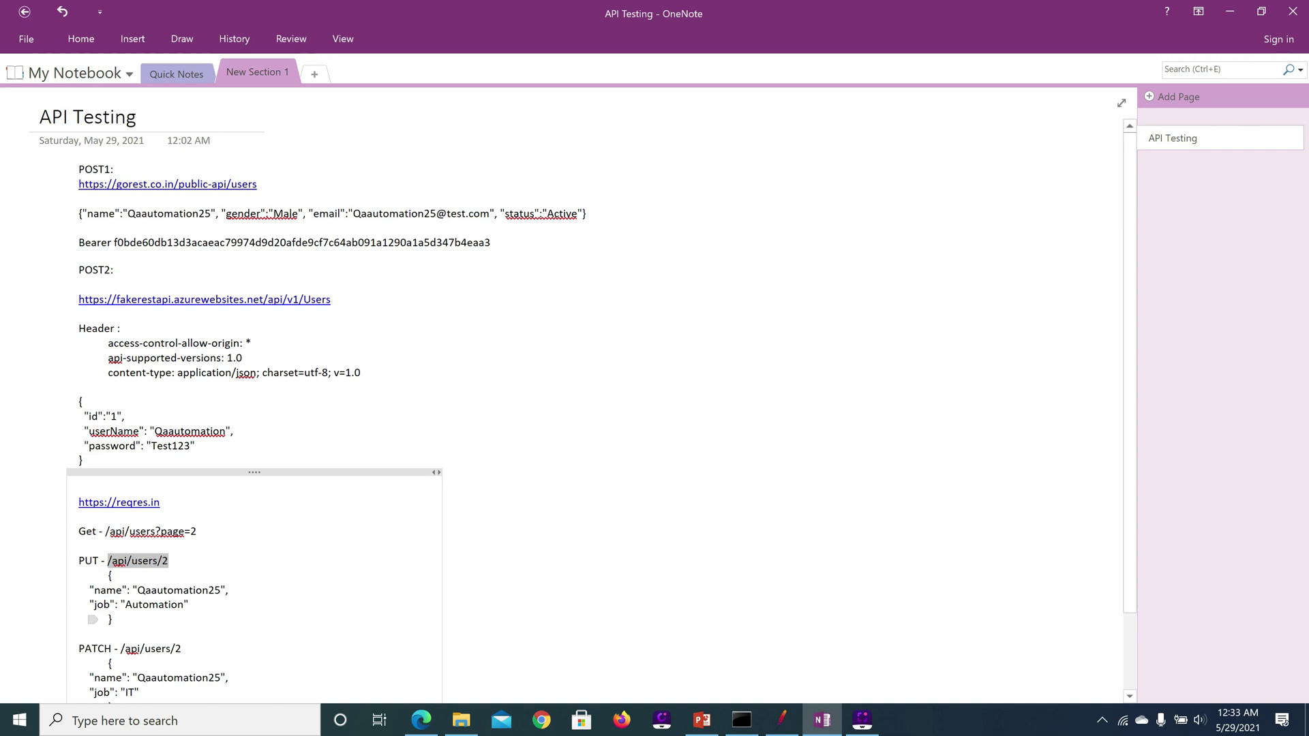
pyautogui.moveTo(113, 619); pyautogui.dragTo(106, 585)
pyautogui.hotkey('alt', 'Tab')
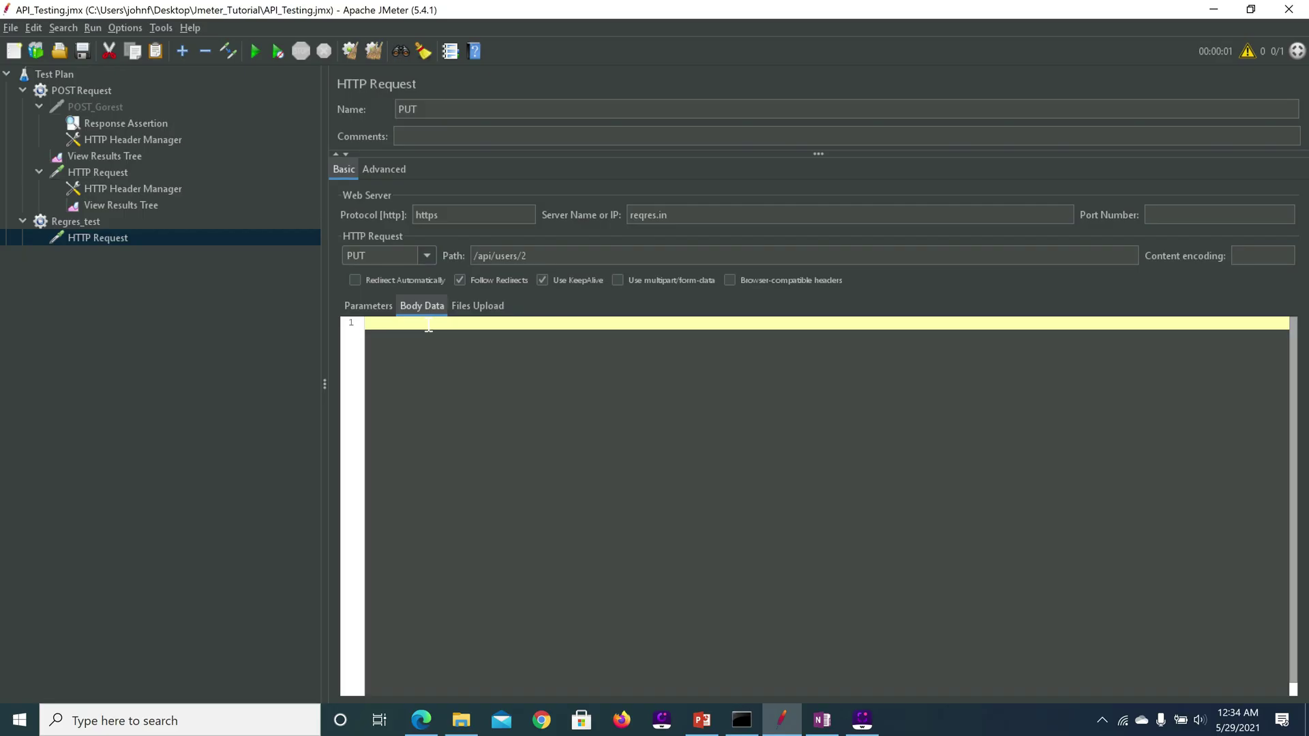
pyautogui.hotkey('ctrl', 'v')
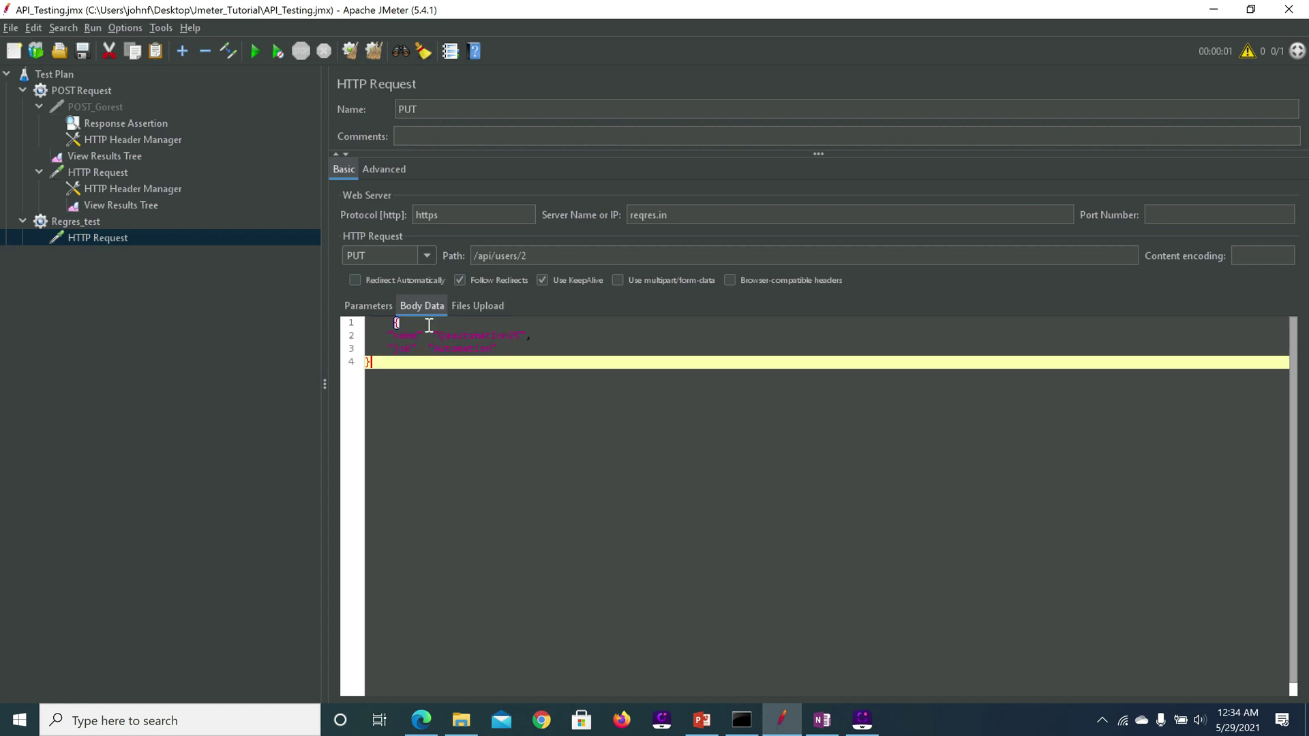
pyautogui.click(391, 324)
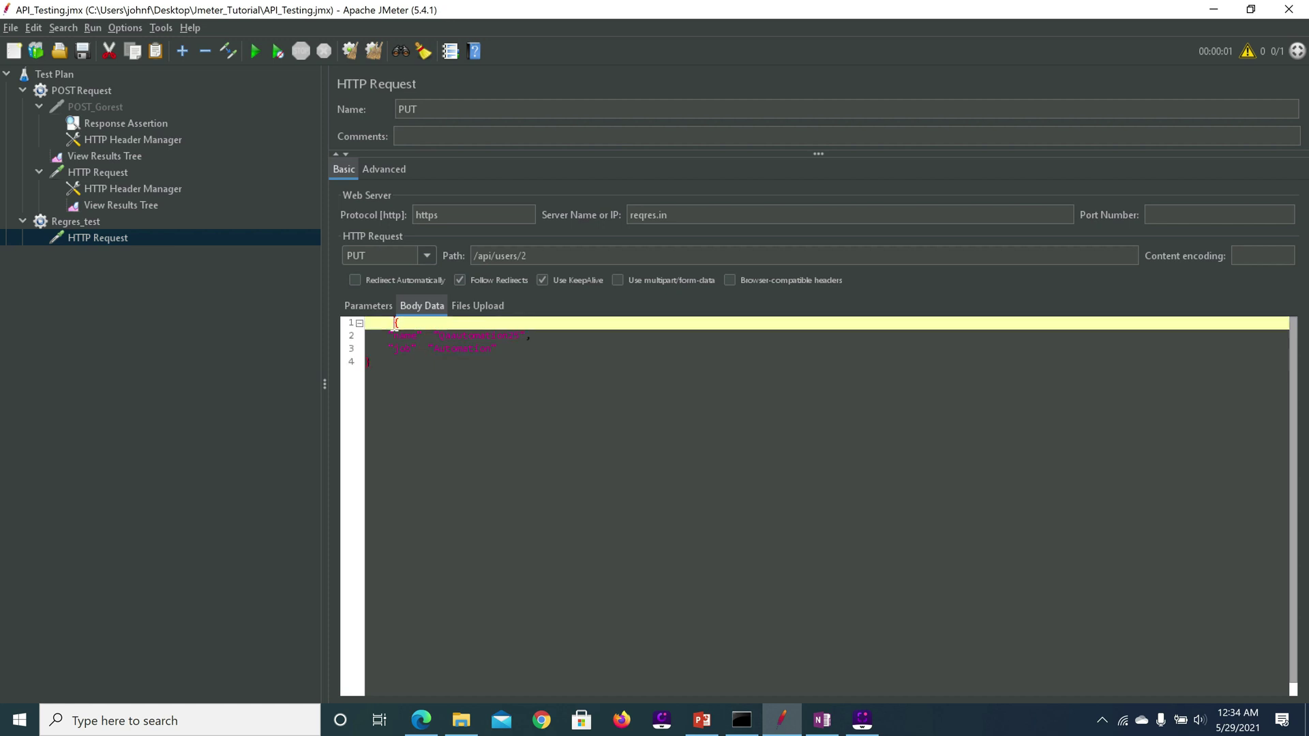
pyautogui.press('BackSpace')
pyautogui.click(82, 45)
# - Add a View Results Tree listener to the Regres_test thread group
pyautogui.click(82, 221)
pyautogui.rightClick(81, 221)
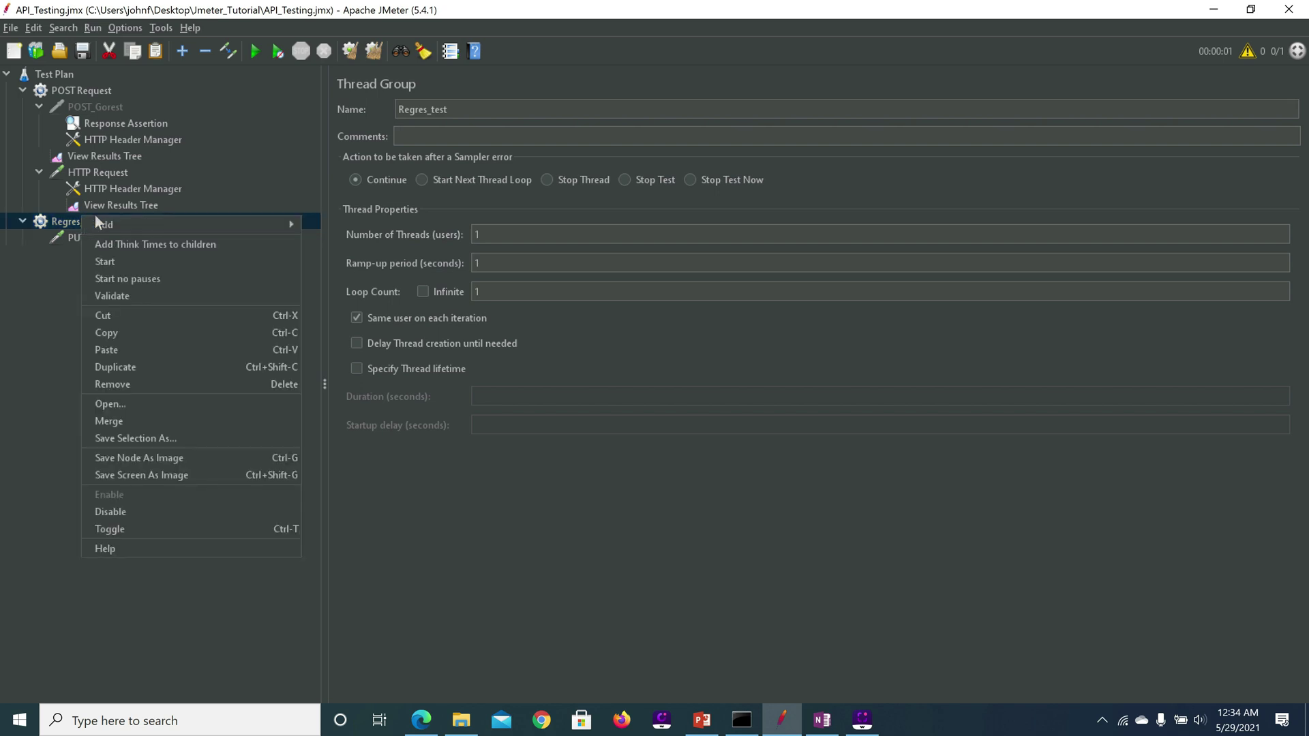
pyautogui.moveTo(189, 234)
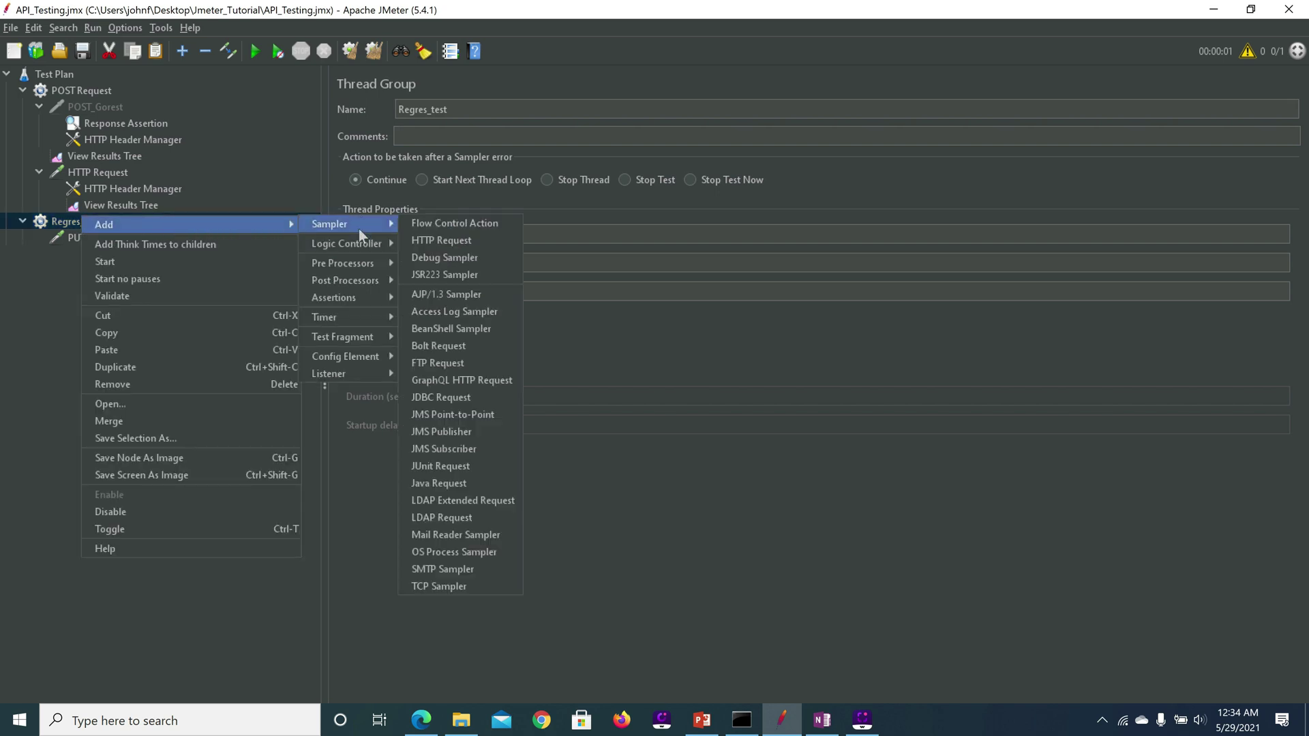
pyautogui.moveTo(378, 374)
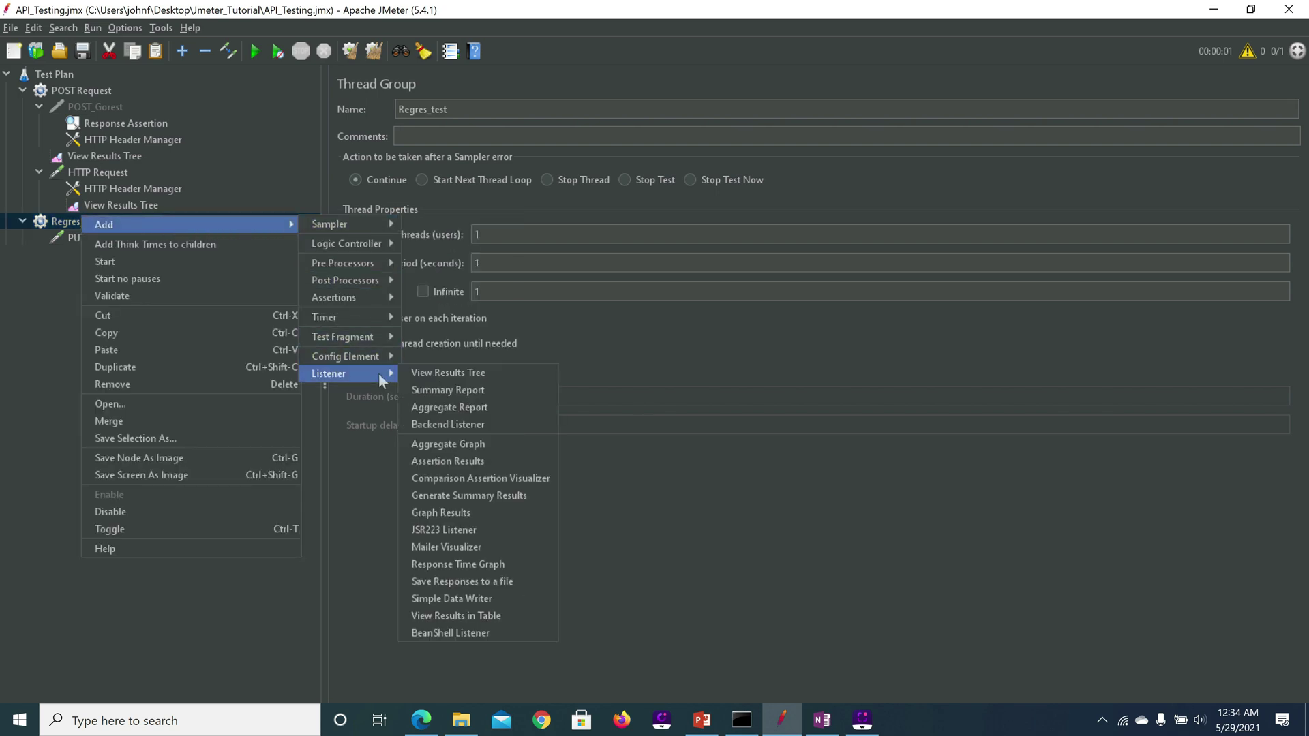
pyautogui.click(439, 375)
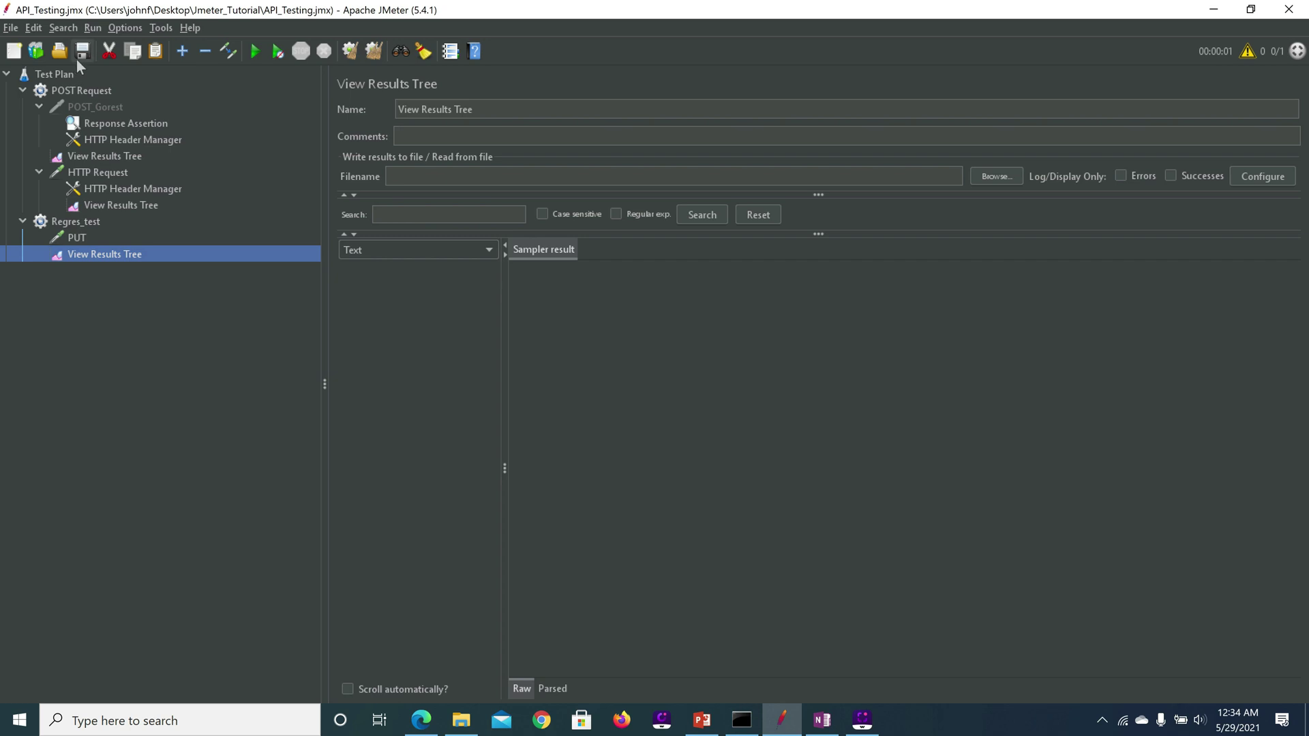
# - Run the test plan and review the PUT result's sampler details and request body
pyautogui.click(255, 49)
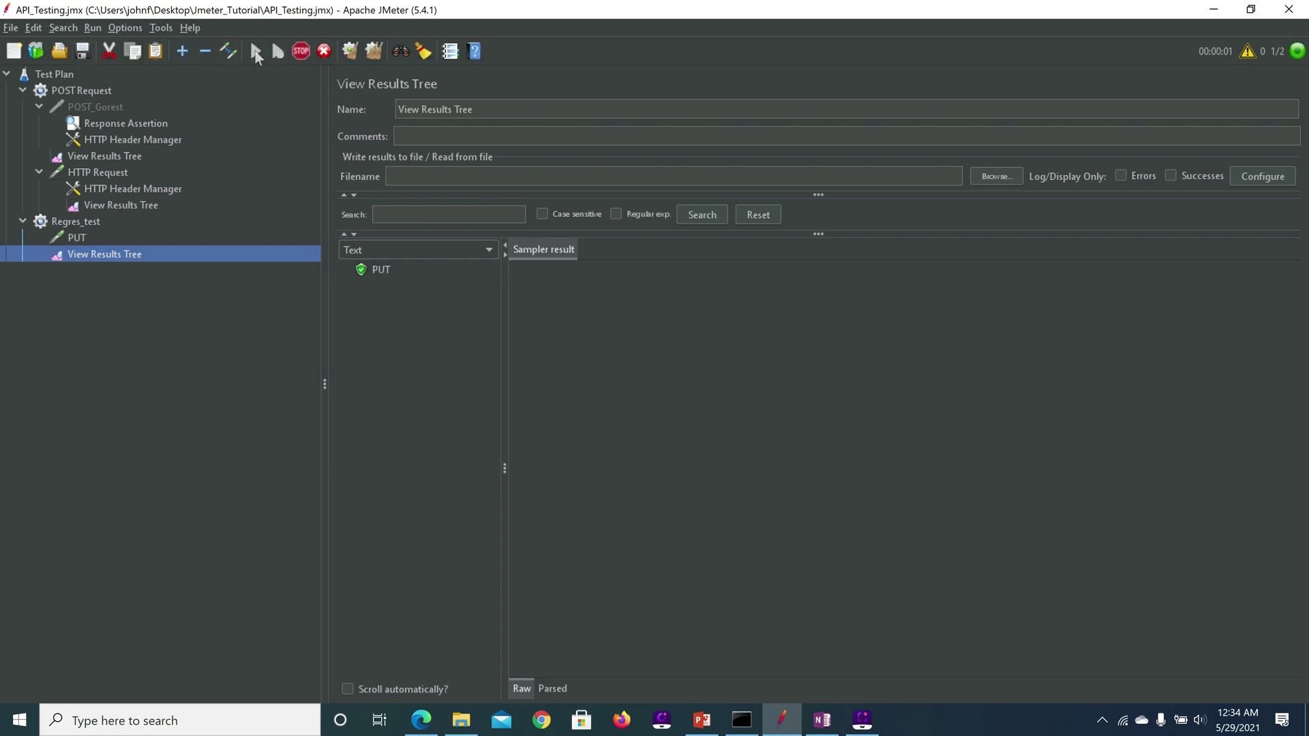
pyautogui.click(381, 270)
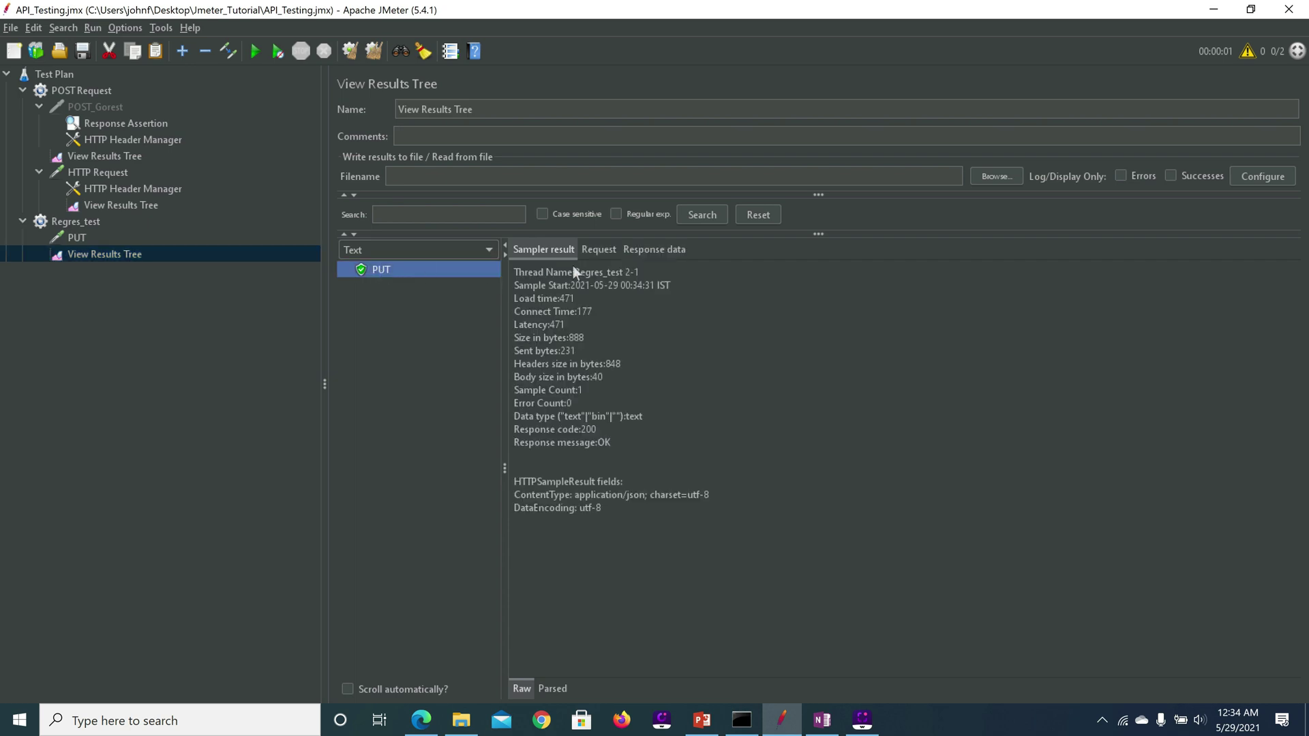
pyautogui.click(600, 250)
pyautogui.click(611, 388)
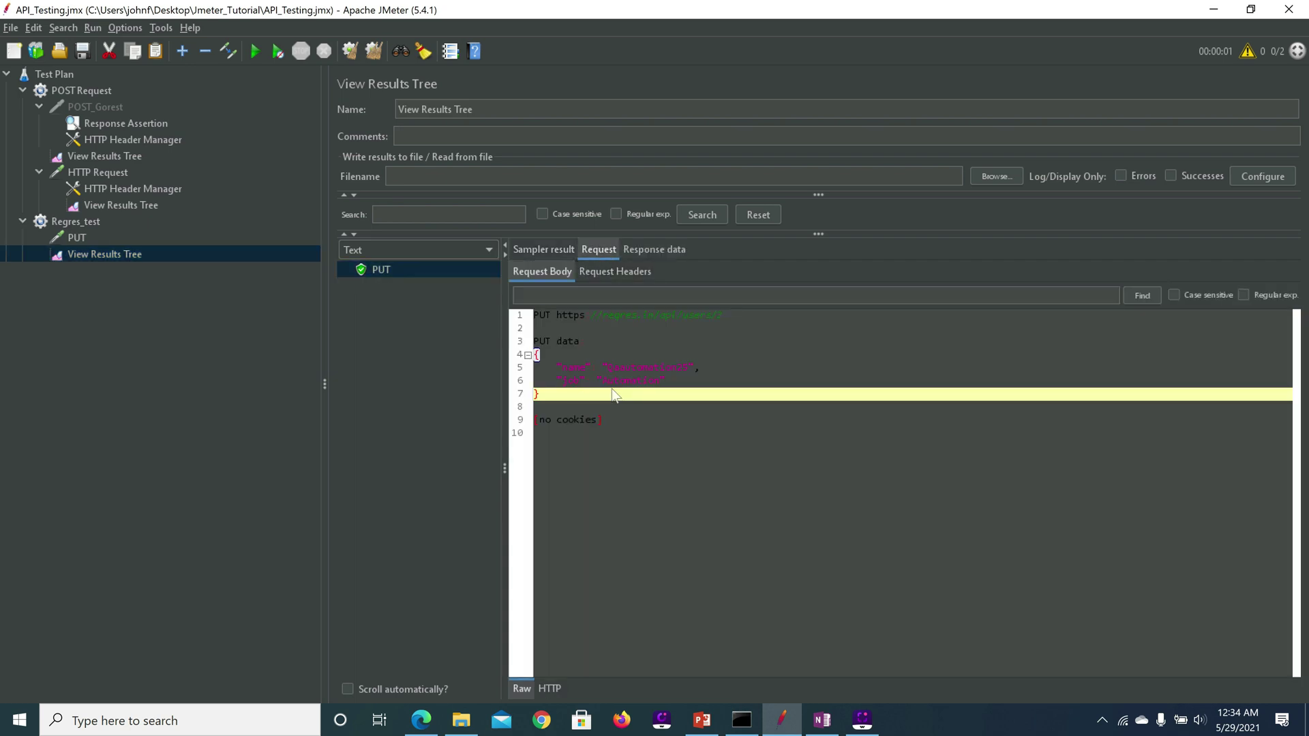
# - Examine the PUT result's request body, response body and response headers
pyautogui.hotkey('ctrl', 'a')
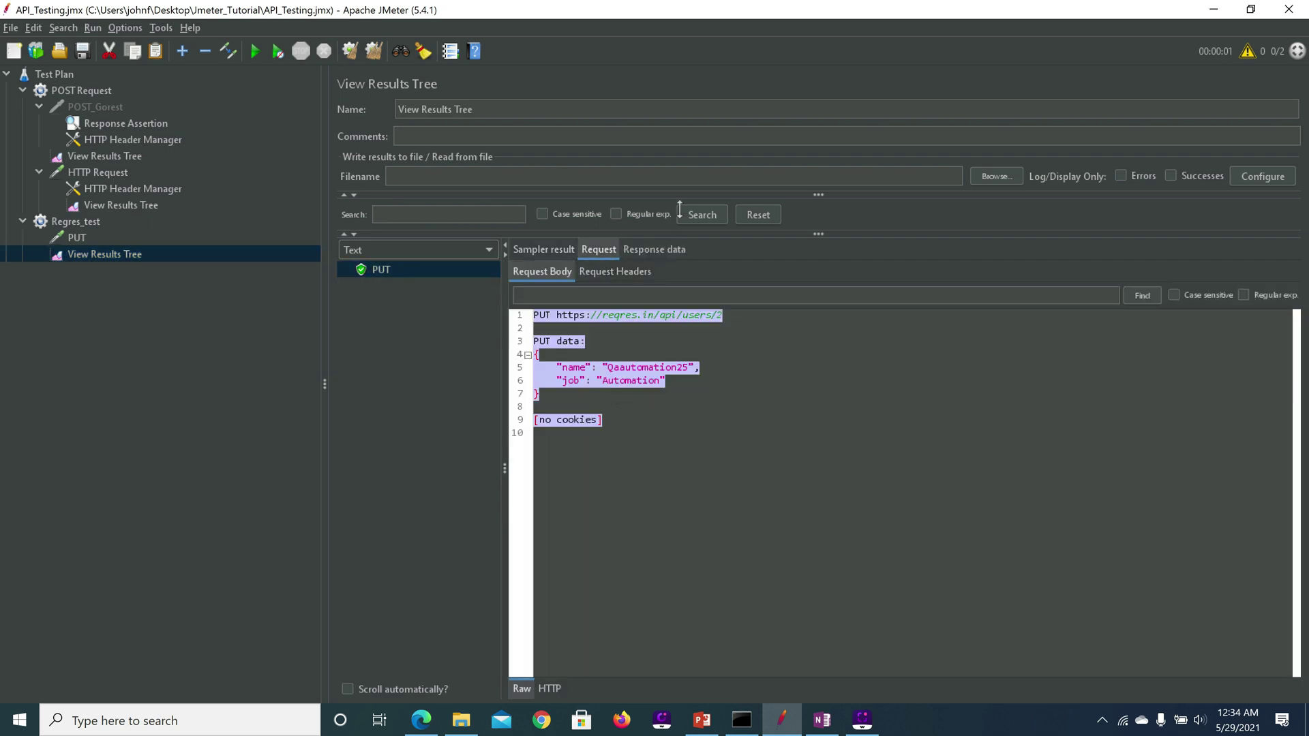
pyautogui.click(660, 250)
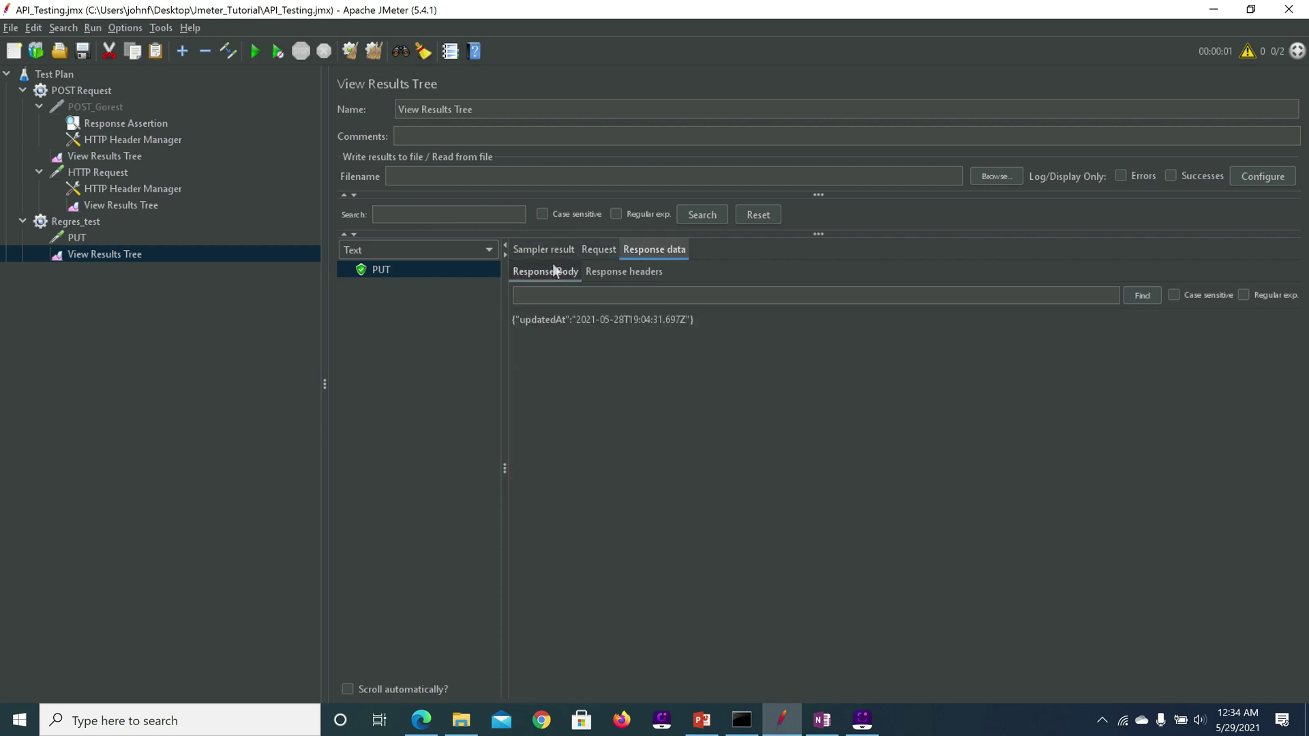
pyautogui.click(620, 272)
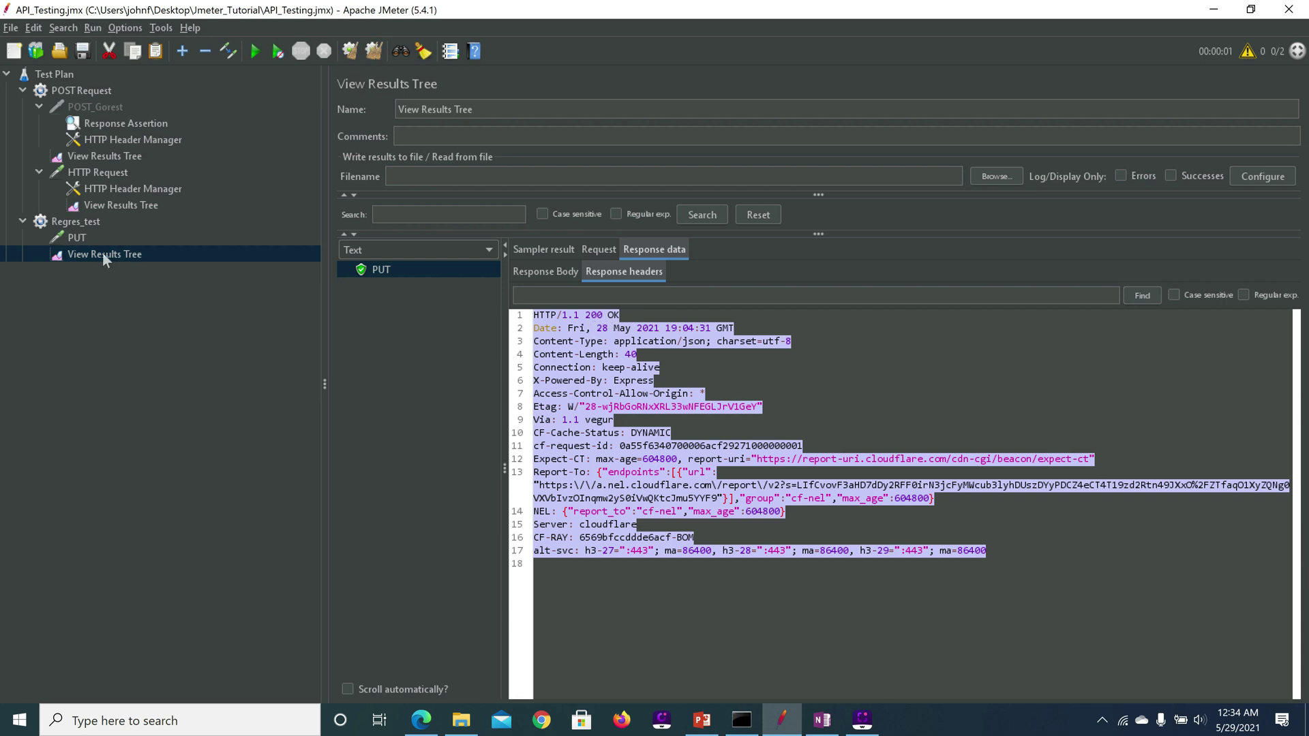
# - Add an HTTP Request sampler to the Regres_test thread group
pyautogui.click(71, 225)
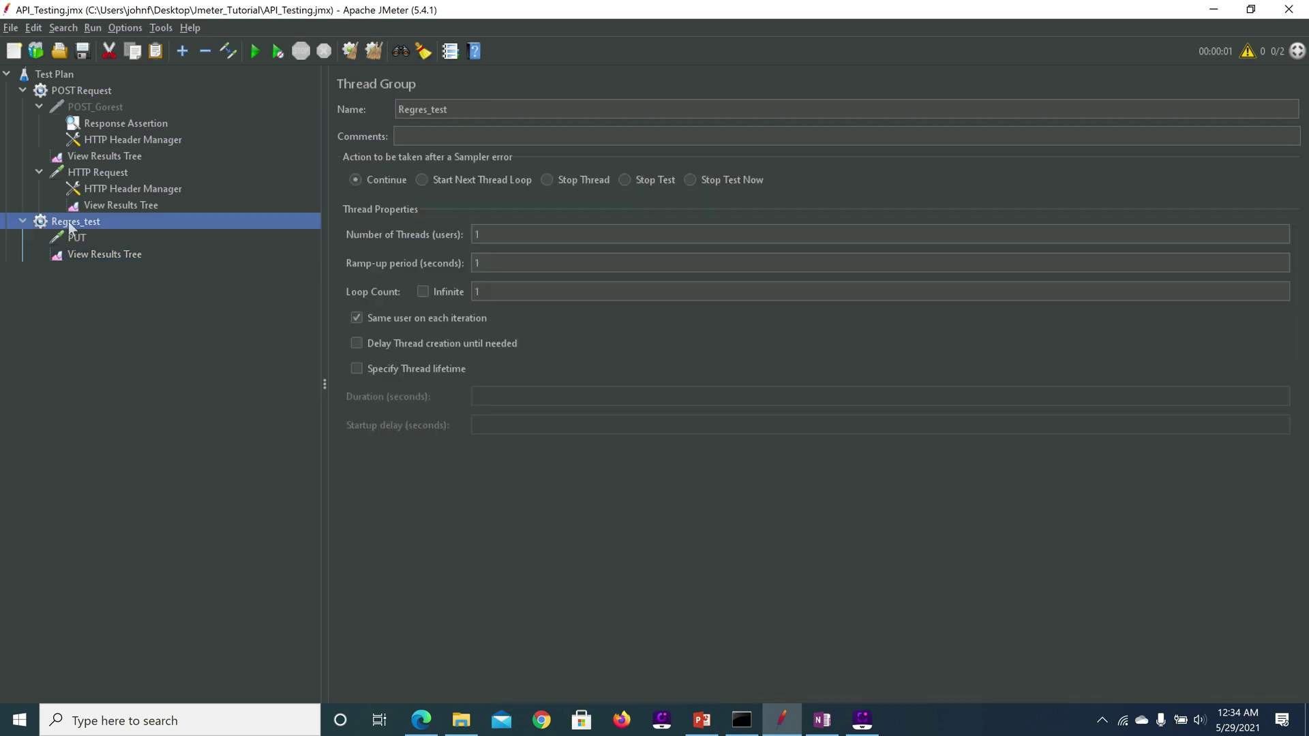
pyautogui.rightClick(71, 225)
pyautogui.moveTo(253, 233)
pyautogui.moveTo(331, 232)
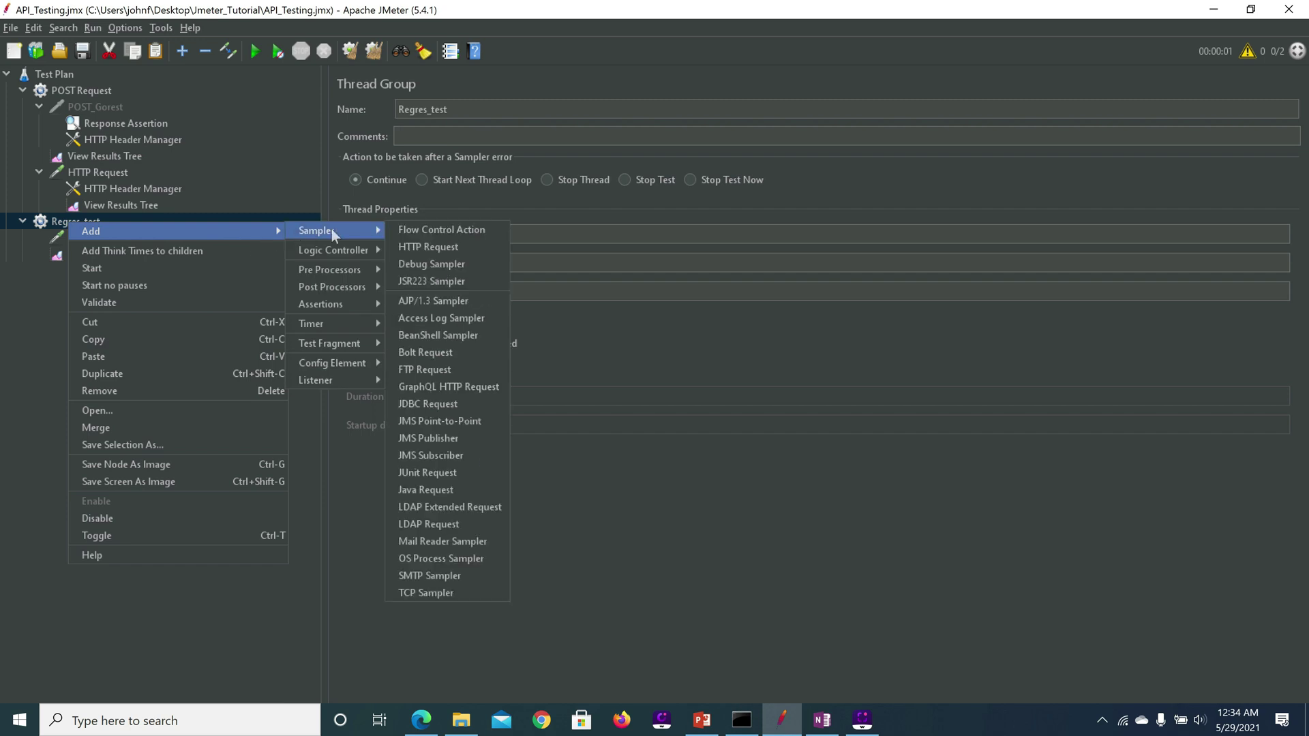
pyautogui.click(428, 247)
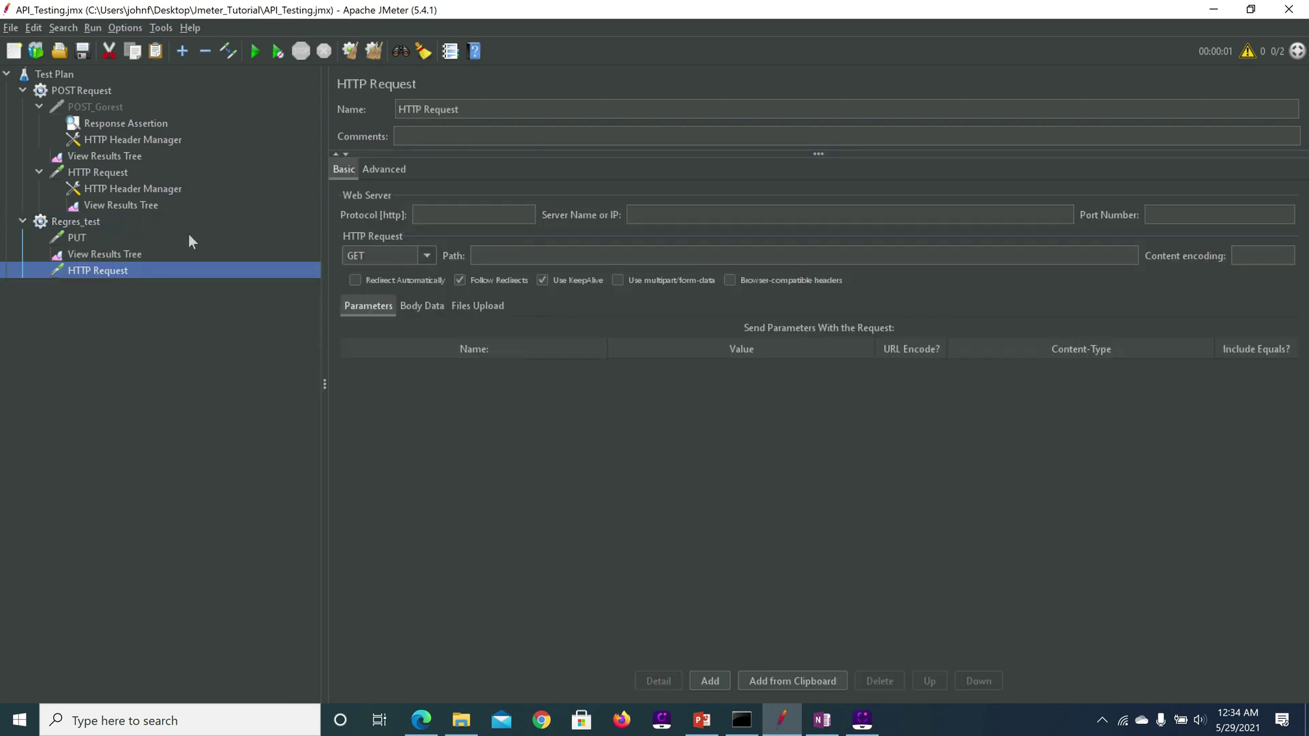
# - Rename the new HTTP Request sampler in Regres_test to GET
pyautogui.click(467, 109)
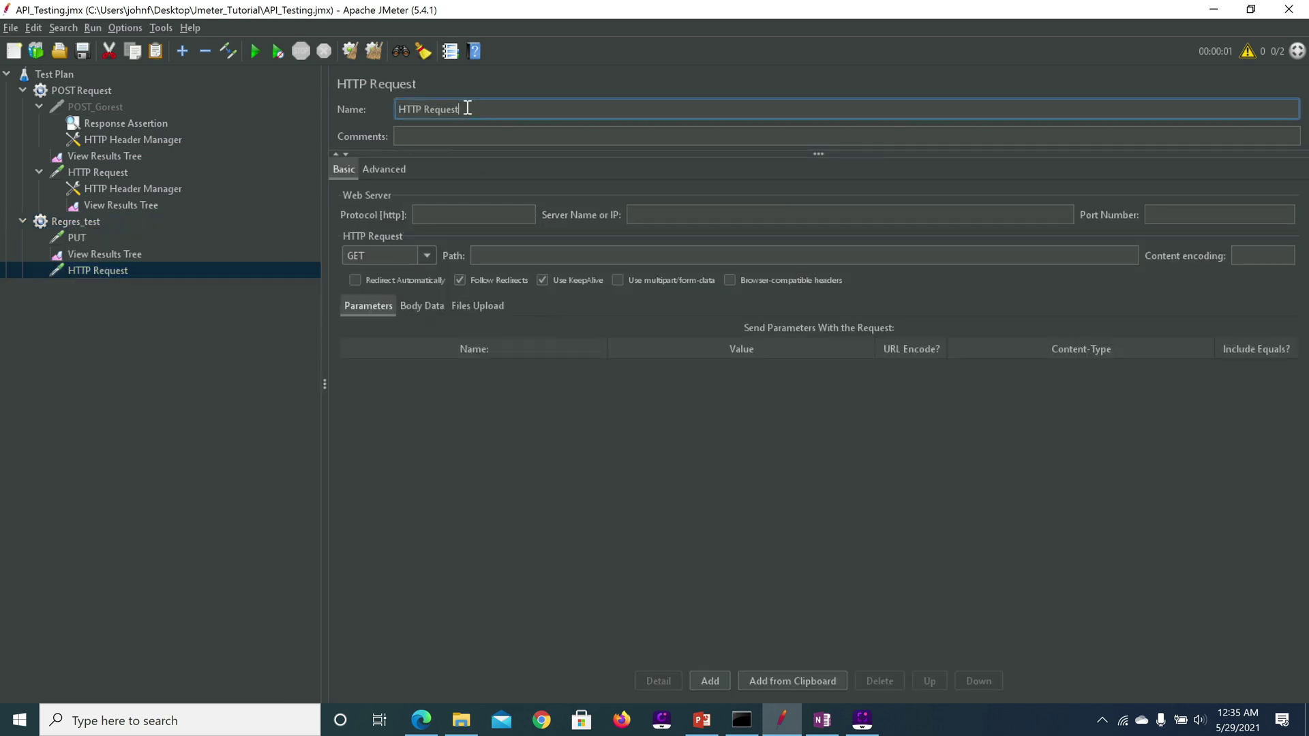
pyautogui.press('BackSpace')
pyautogui.press('BackSpace')
pyautogui.press('BackSpace')
pyautogui.press('BackSpace')
pyautogui.press('BackSpace')
pyautogui.press('BackSpace')
pyautogui.press('BackSpace')
pyautogui.press('BackSpace')
pyautogui.press('BackSpace')
pyautogui.press('BackSpace')
pyautogui.press('BackSpace')
pyautogui.press('BackSpace')
pyautogui.write('GET')
# - Set the GET request's path to /api/users?page=2, its server name to regres.in and its protocol to https
pyautogui.click(669, 214)
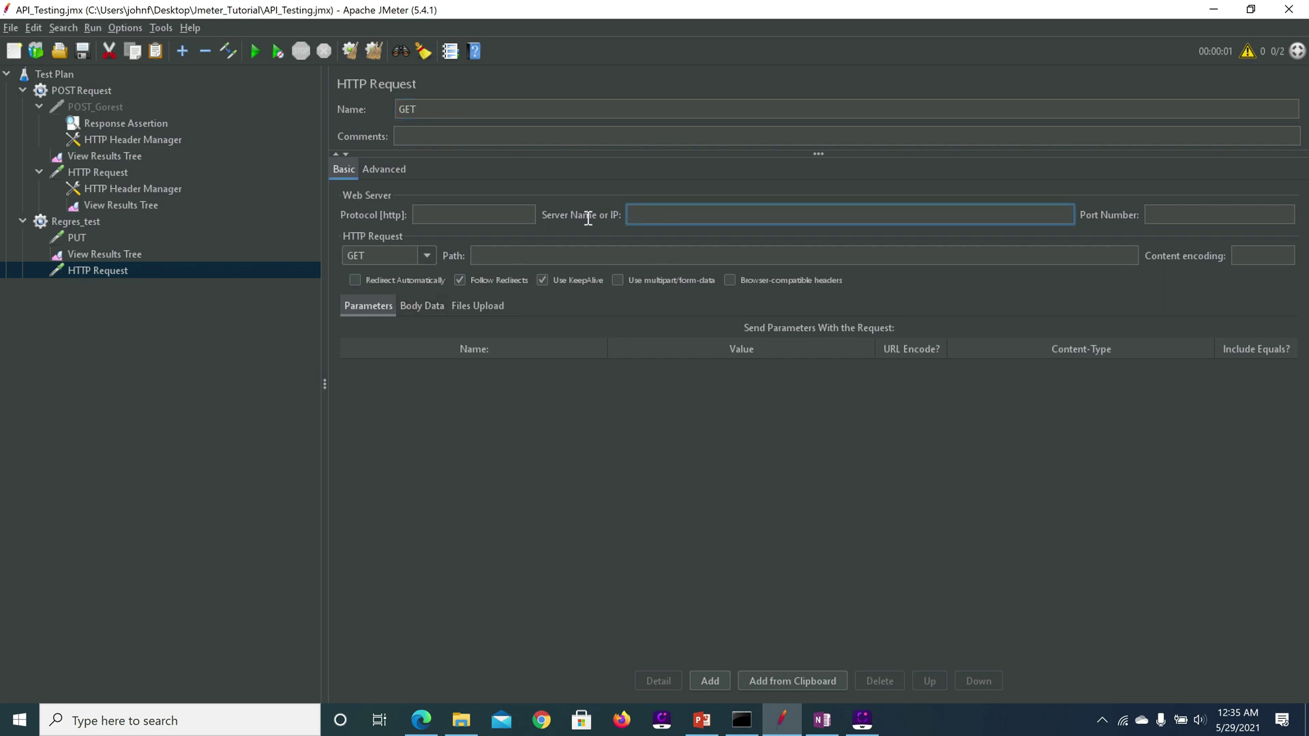
pyautogui.click(544, 254)
pyautogui.write('/api/users?page=2')
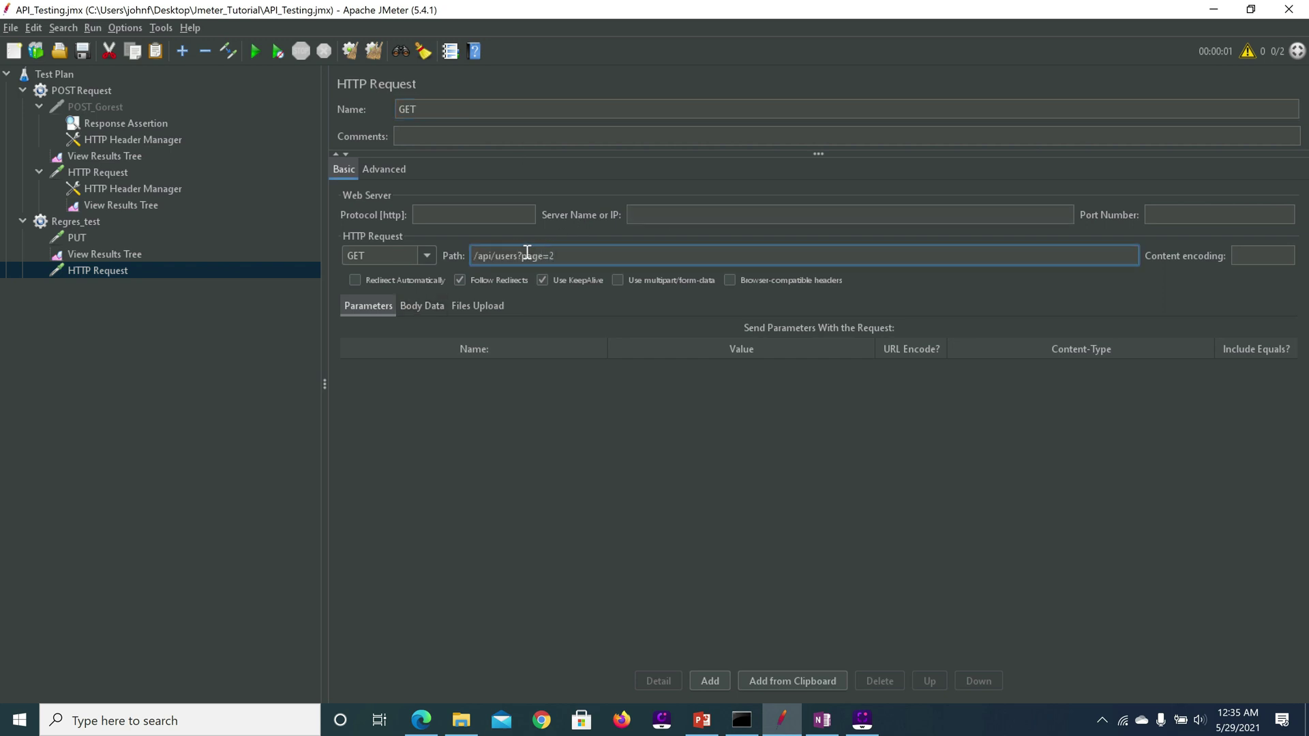
pyautogui.click(660, 211)
pyautogui.write('r')
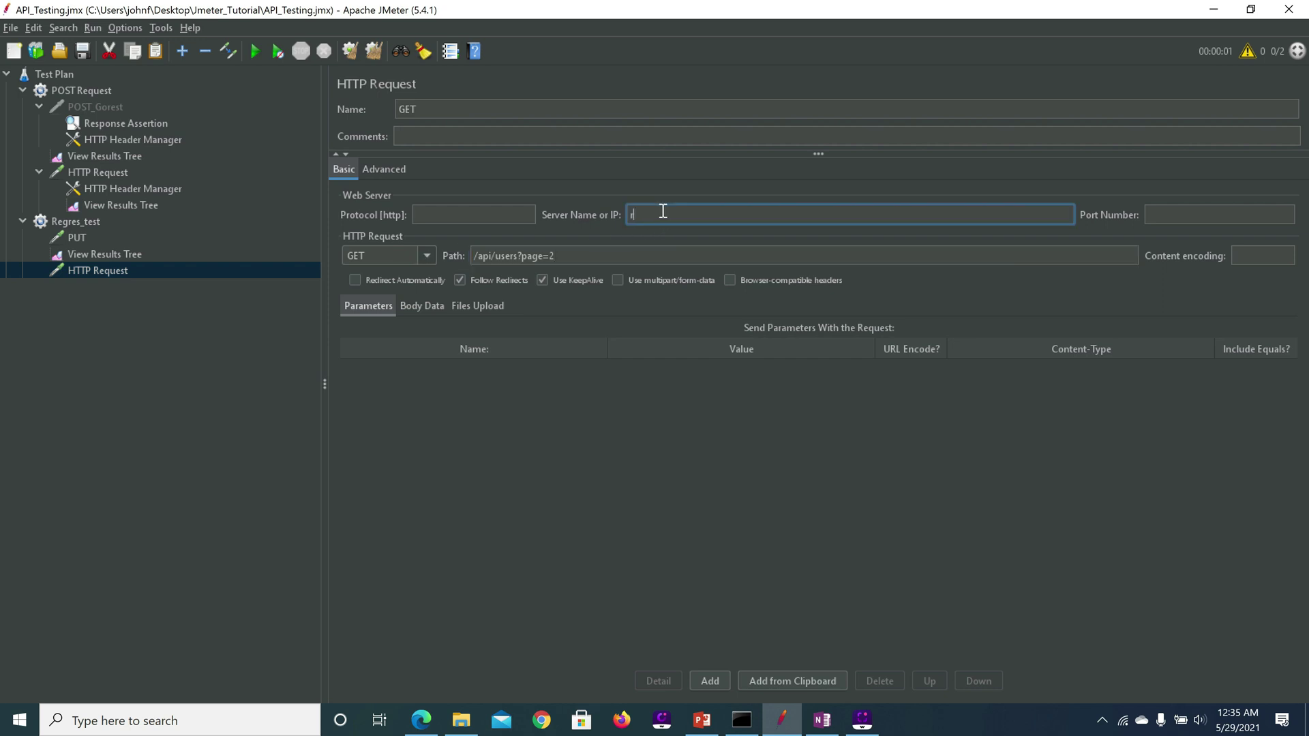
pyautogui.write('egres.in')
pyautogui.click(493, 208)
pyautogui.write('ht')
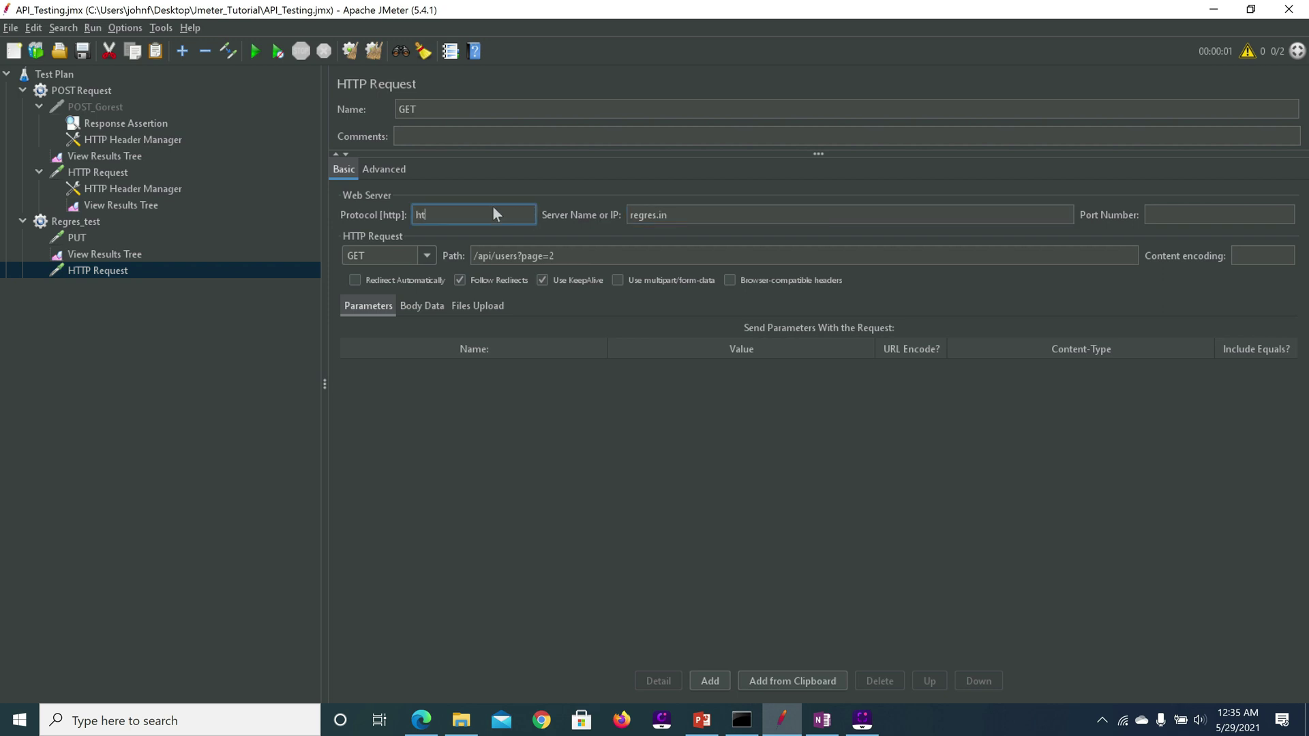
pyautogui.write('ttps')
# - Move the GET request between the PUT request and the View Results Tree listener in Regres_test
pyautogui.click(85, 267)
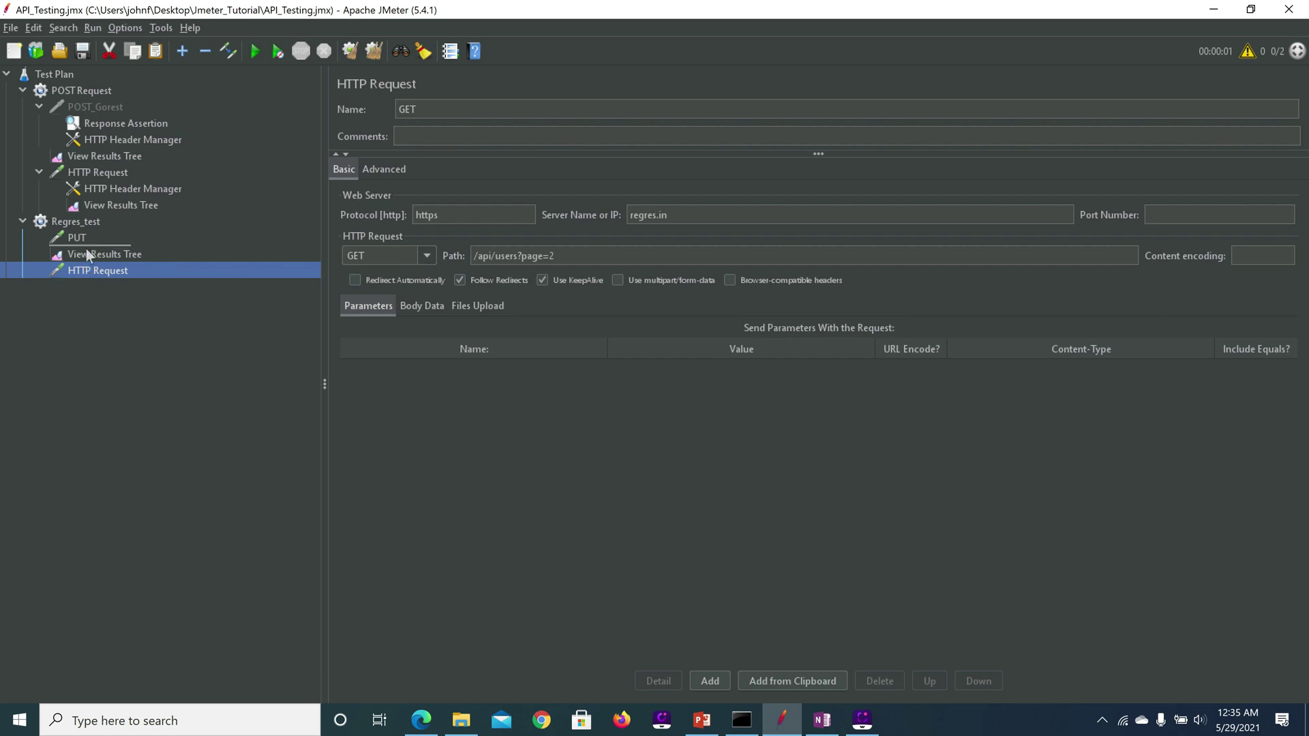
pyautogui.moveTo(85, 249); pyautogui.dragTo(87, 253)
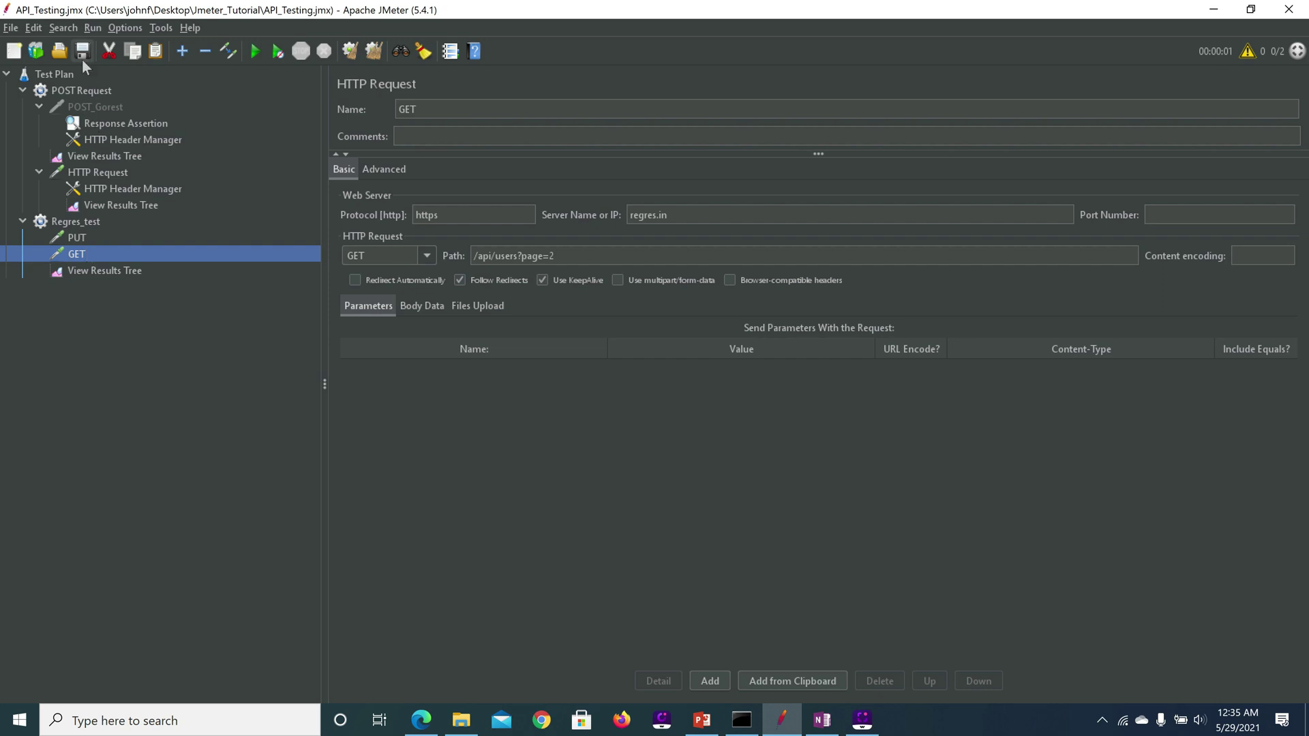
# - Run the test plan and examine the GET result's request body, response headers and response body
pyautogui.click(105, 269)
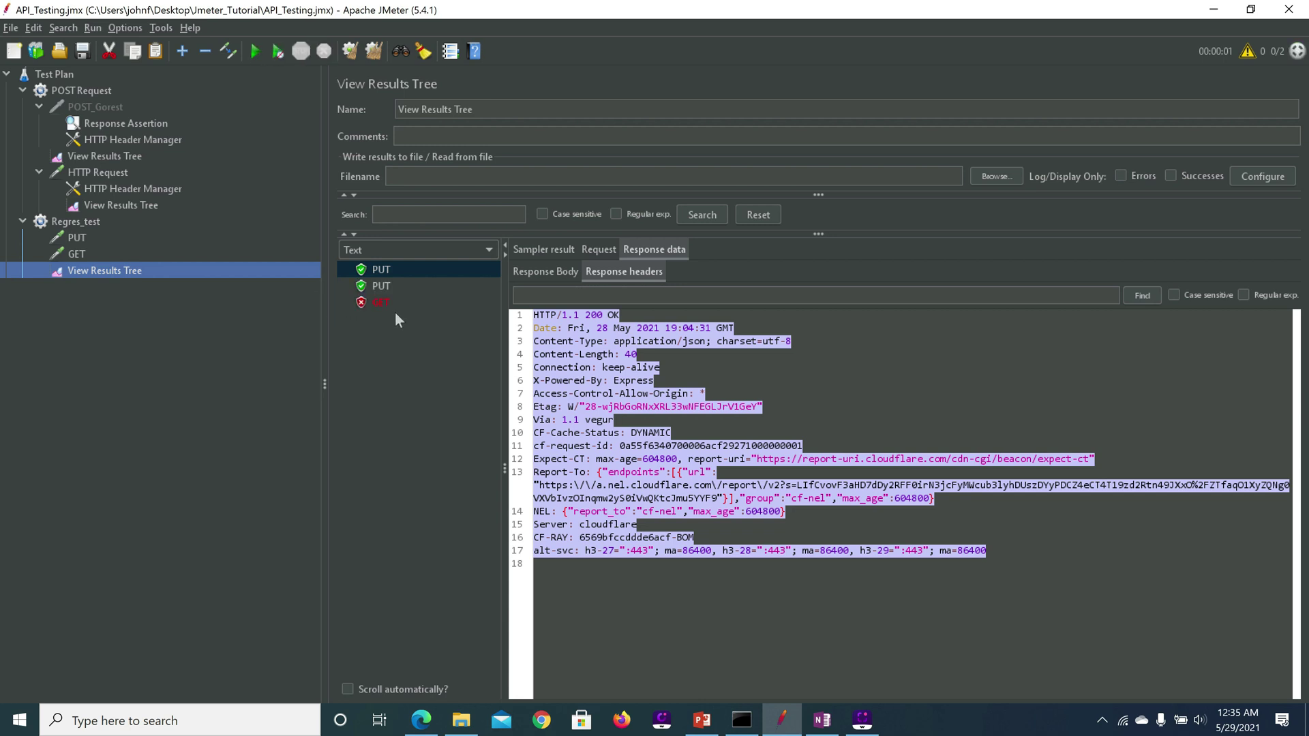
pyautogui.click(381, 304)
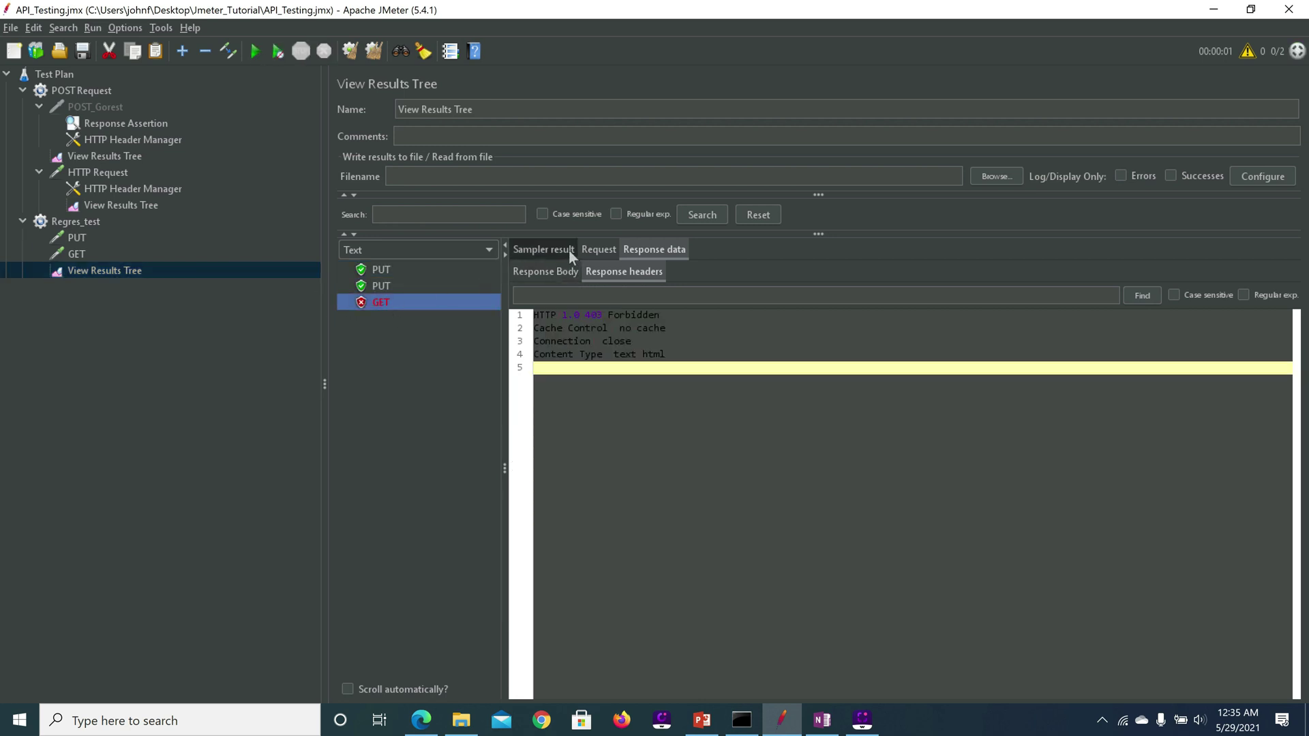
pyautogui.click(591, 248)
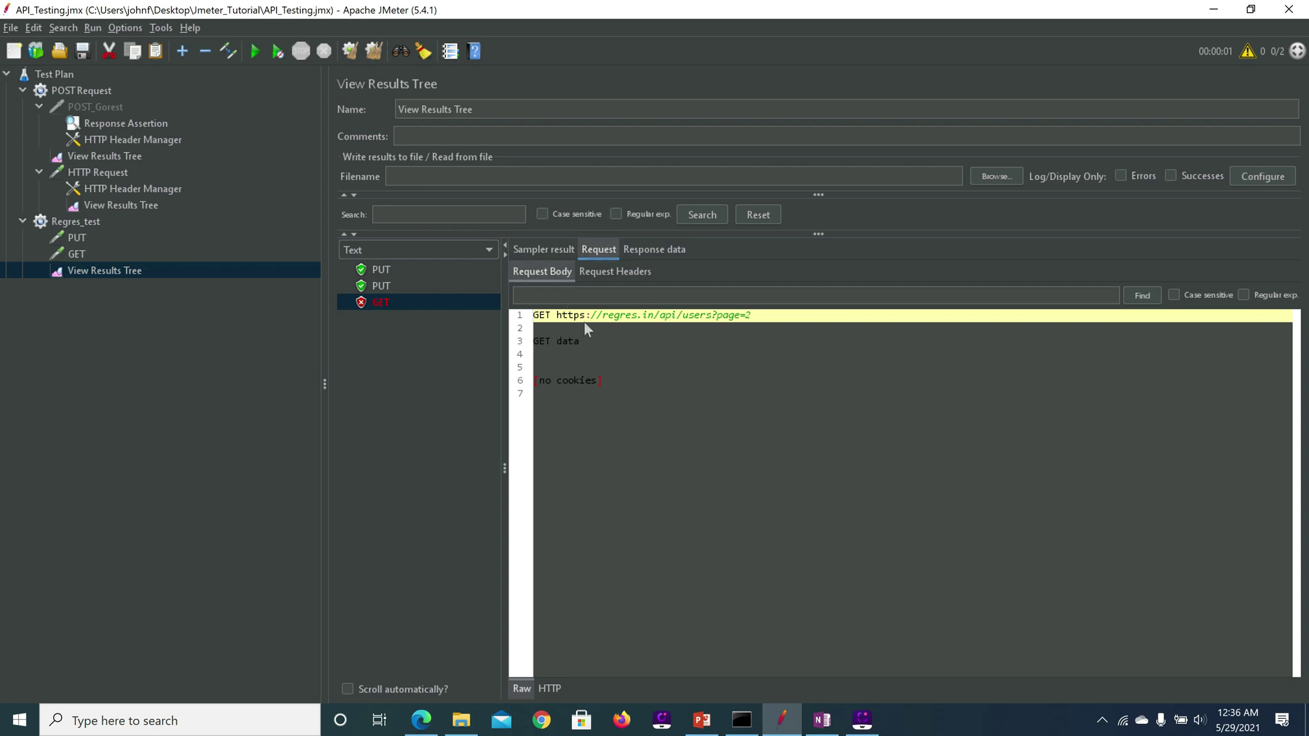
pyautogui.click(646, 248)
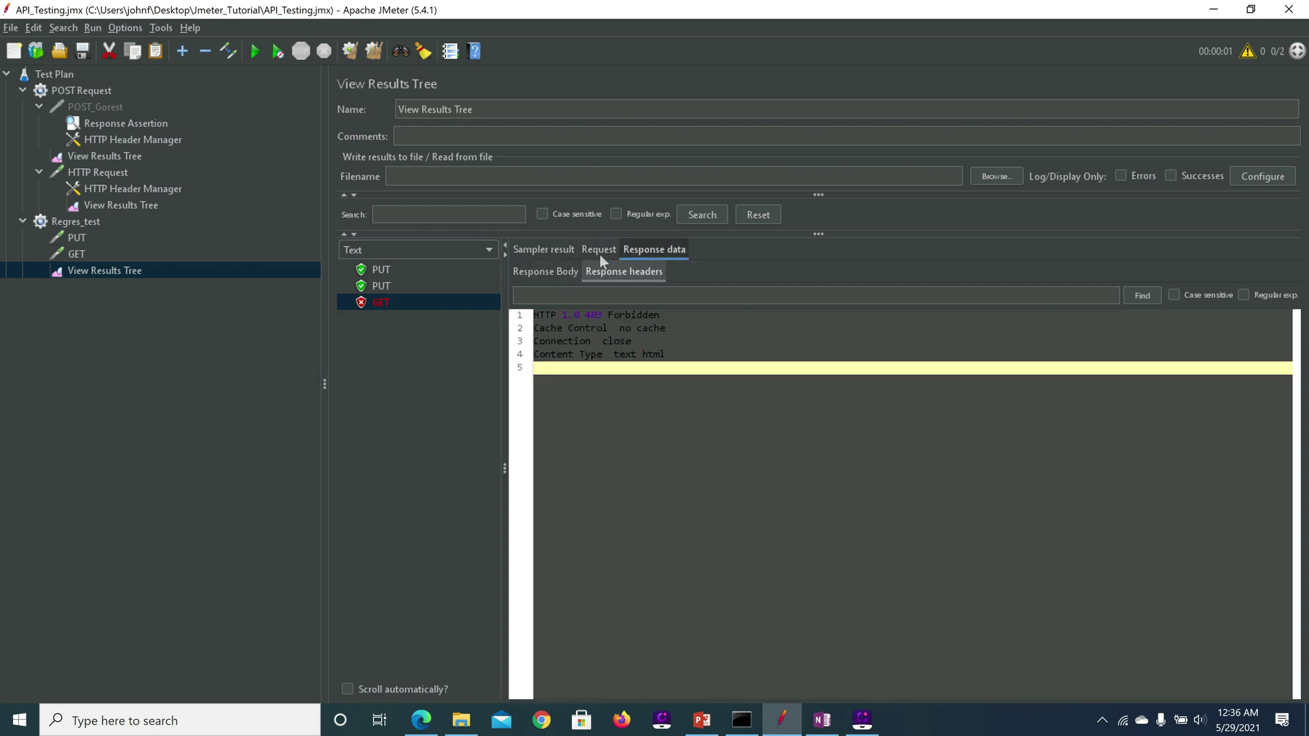
pyautogui.click(566, 269)
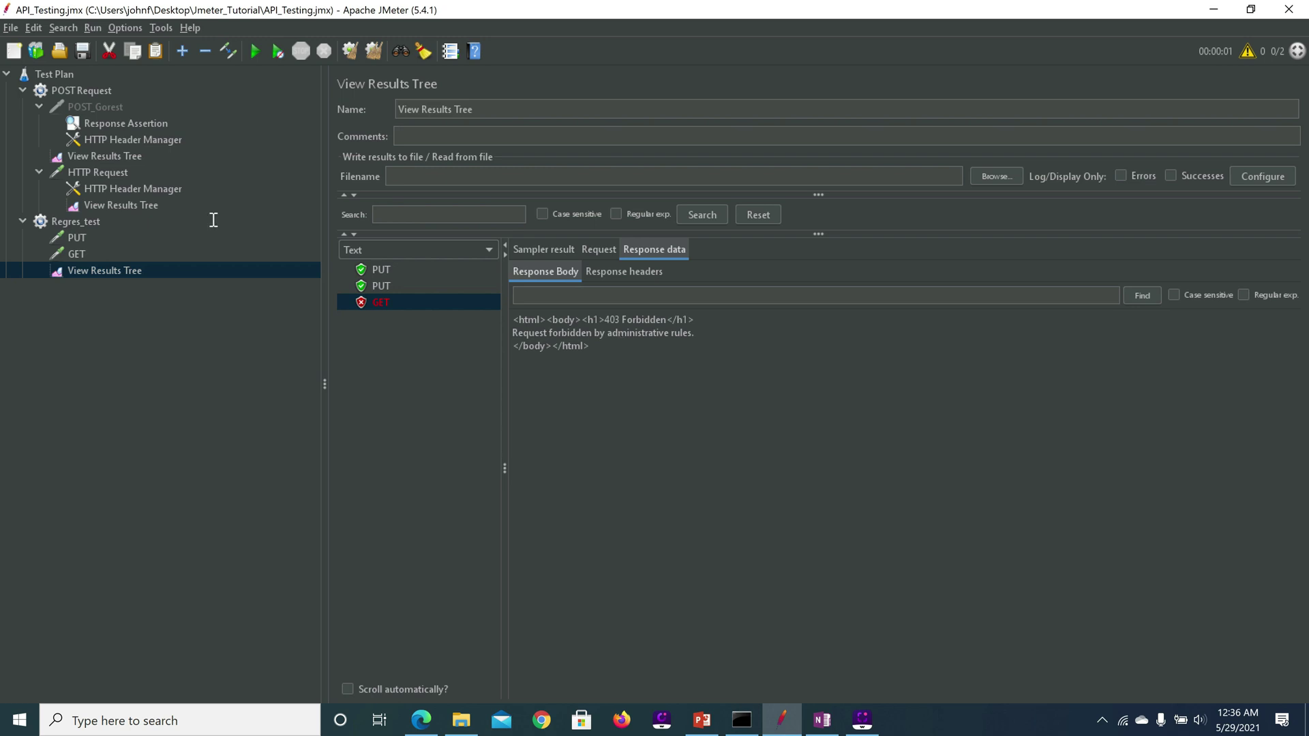
# - Switch to Edge, open the List Users request on reqres.in and copy /api/users?page=2 from its URL
pyautogui.click(79, 254)
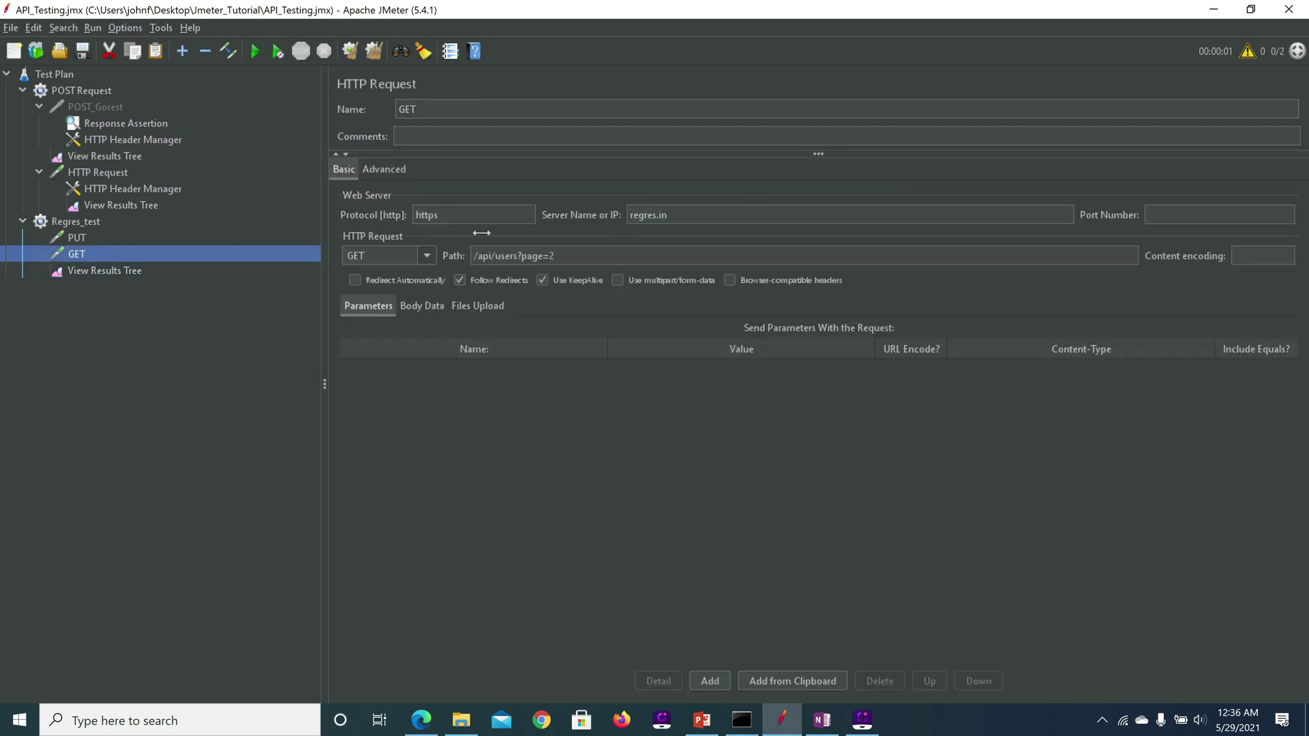
pyautogui.click(613, 252)
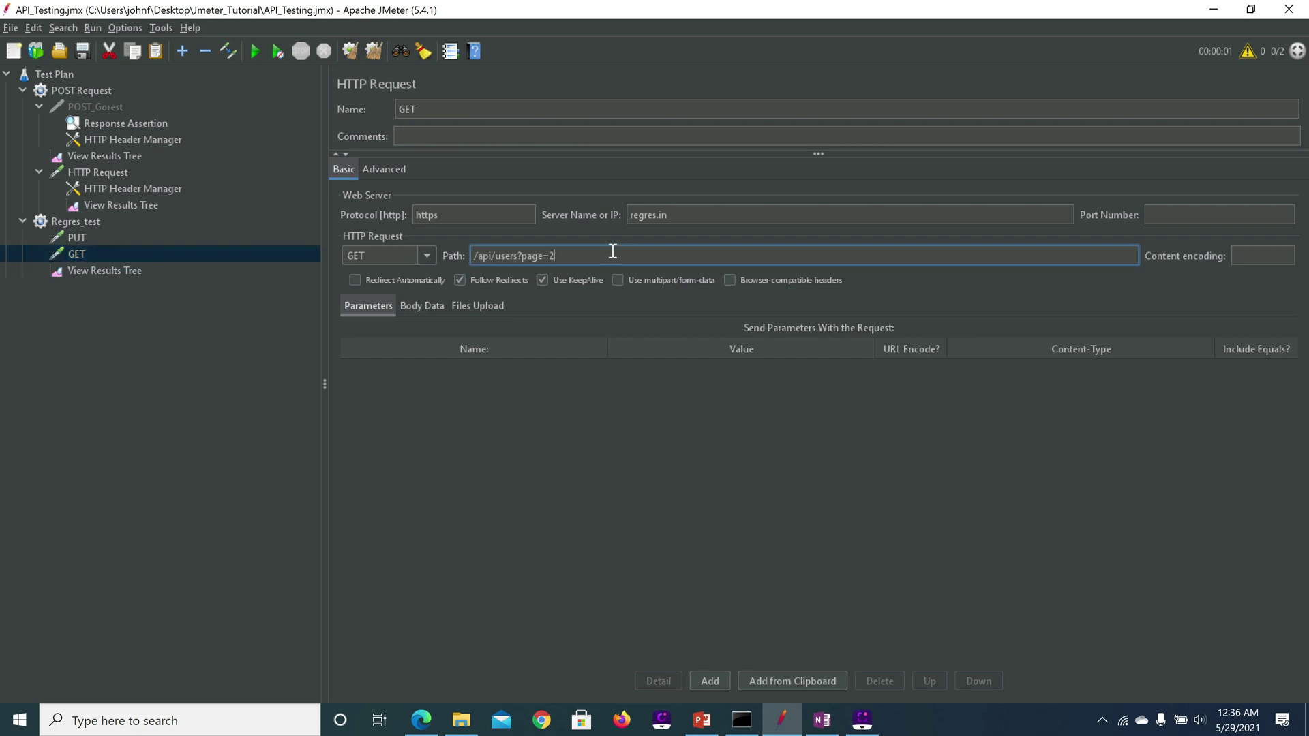
pyautogui.click(416, 727)
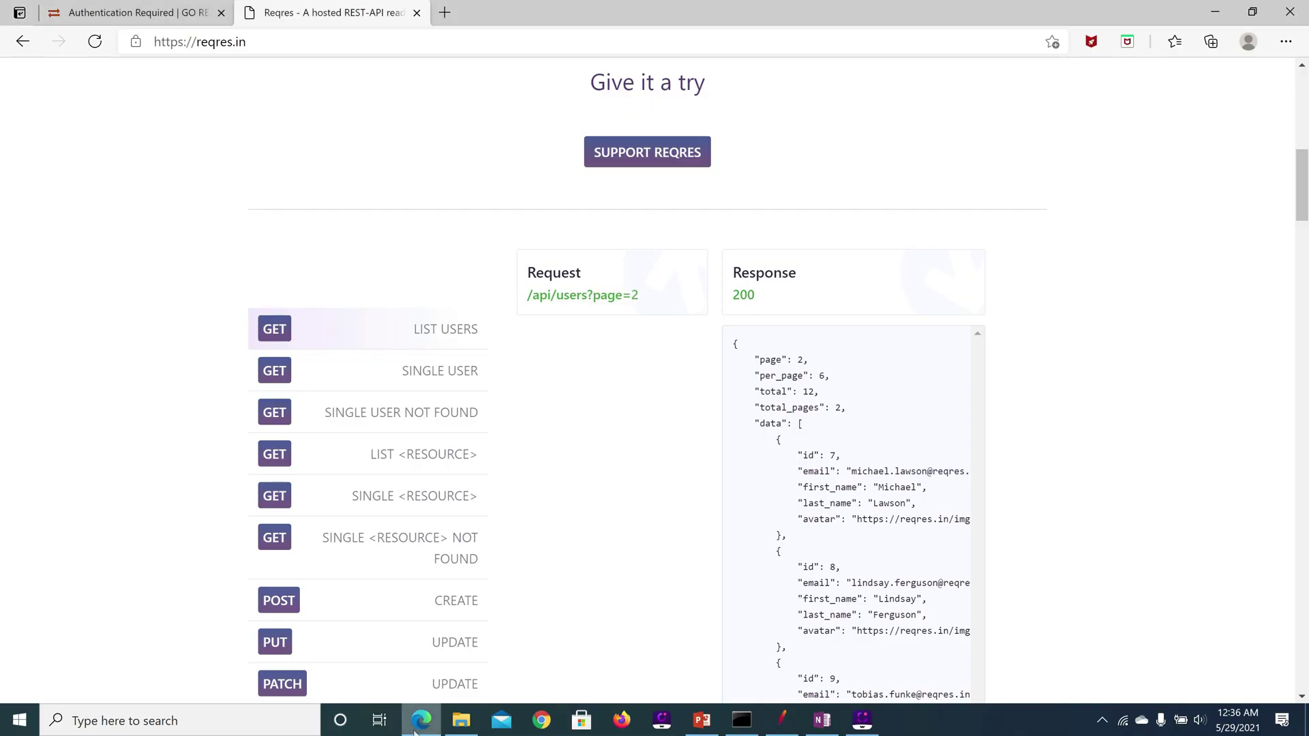
pyautogui.click(619, 301)
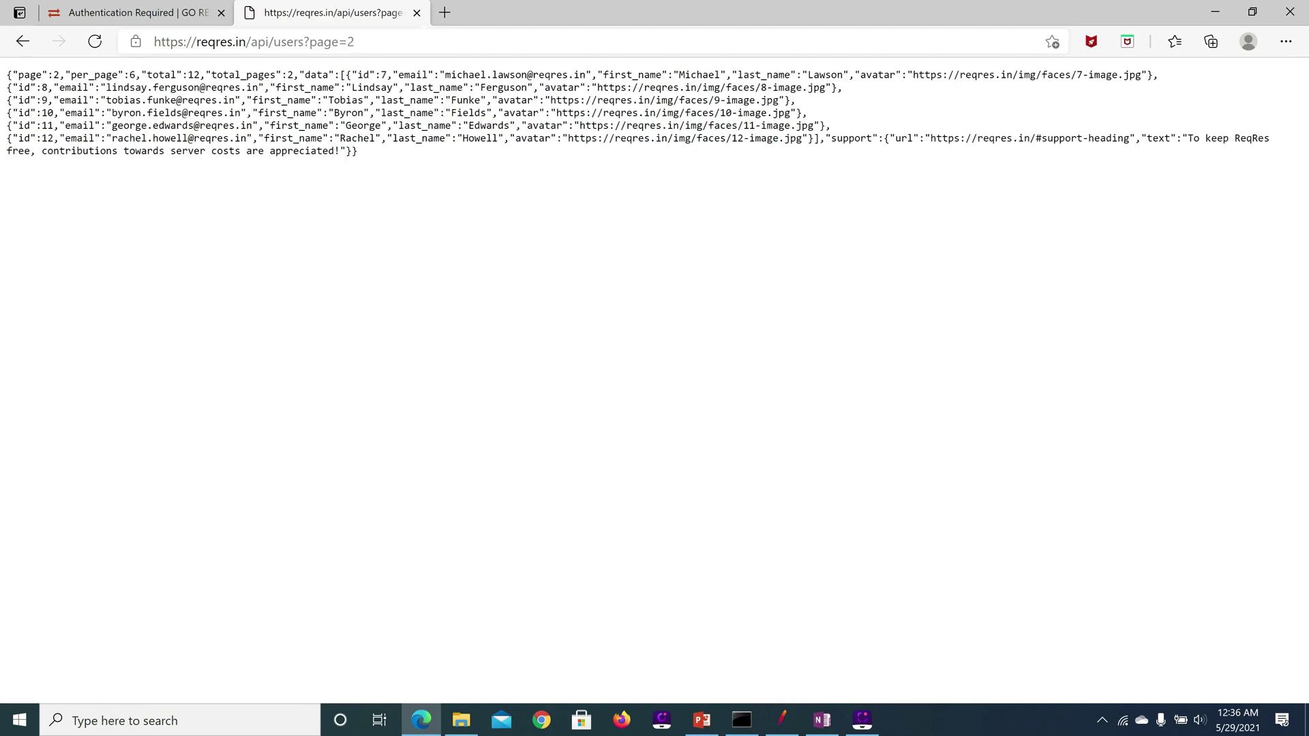
pyautogui.click(344, 42)
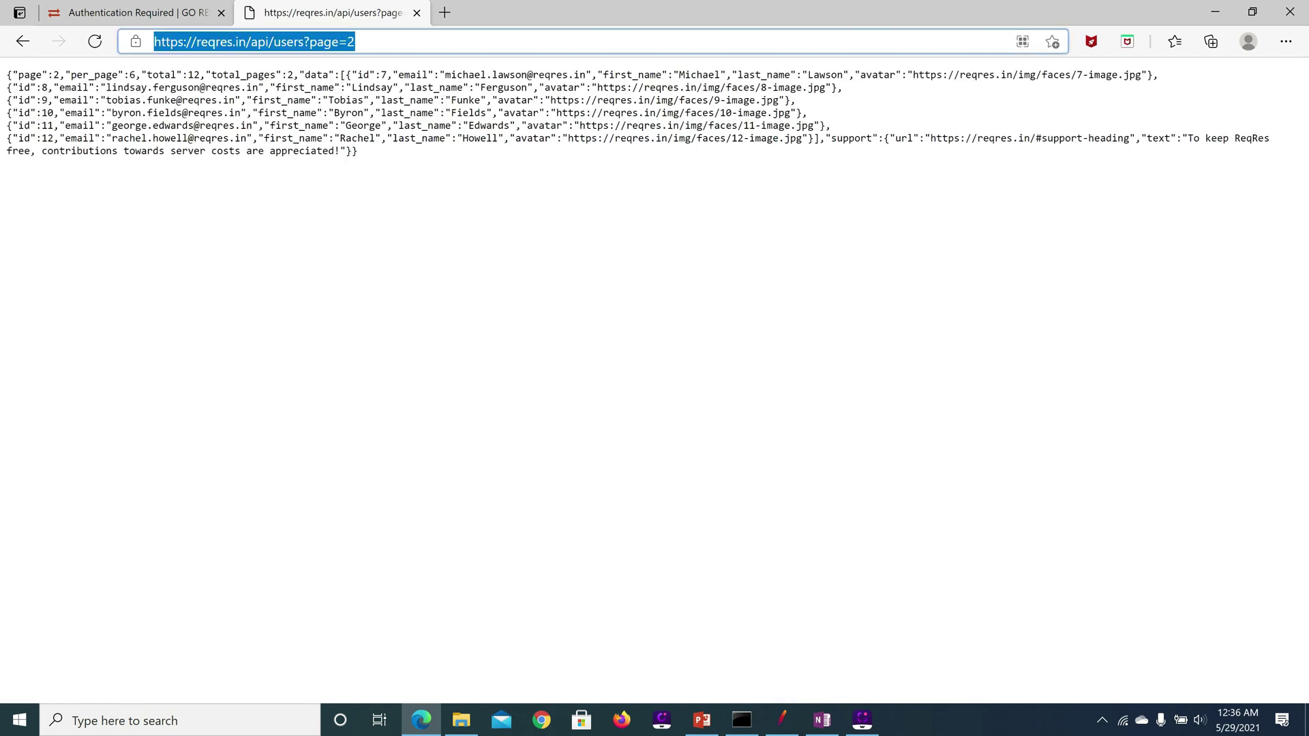
pyautogui.moveTo(356, 42); pyautogui.dragTo(246, 42)
pyautogui.hotkey('ctrl', 'c')
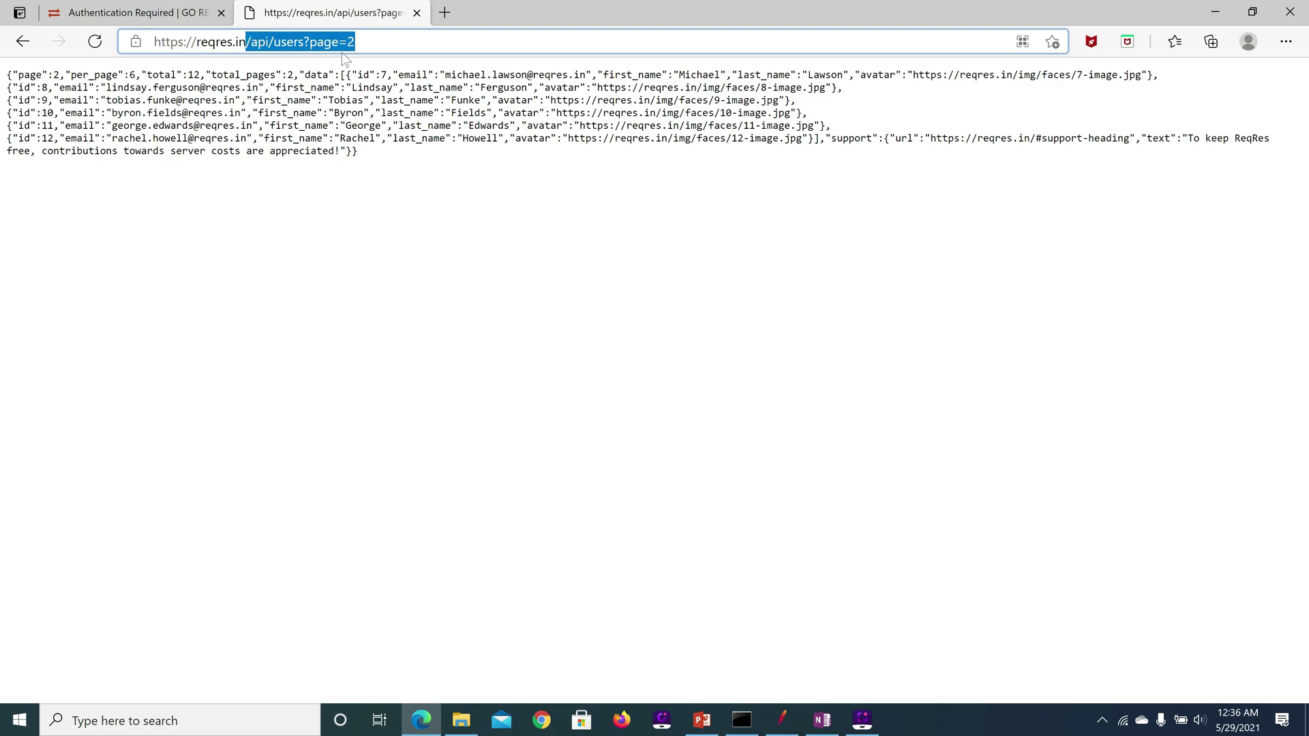
# - Return to JMeter and replace the GET request's path with the copied /api/users?page=2
pyautogui.hotkey('alt', 'Tab')
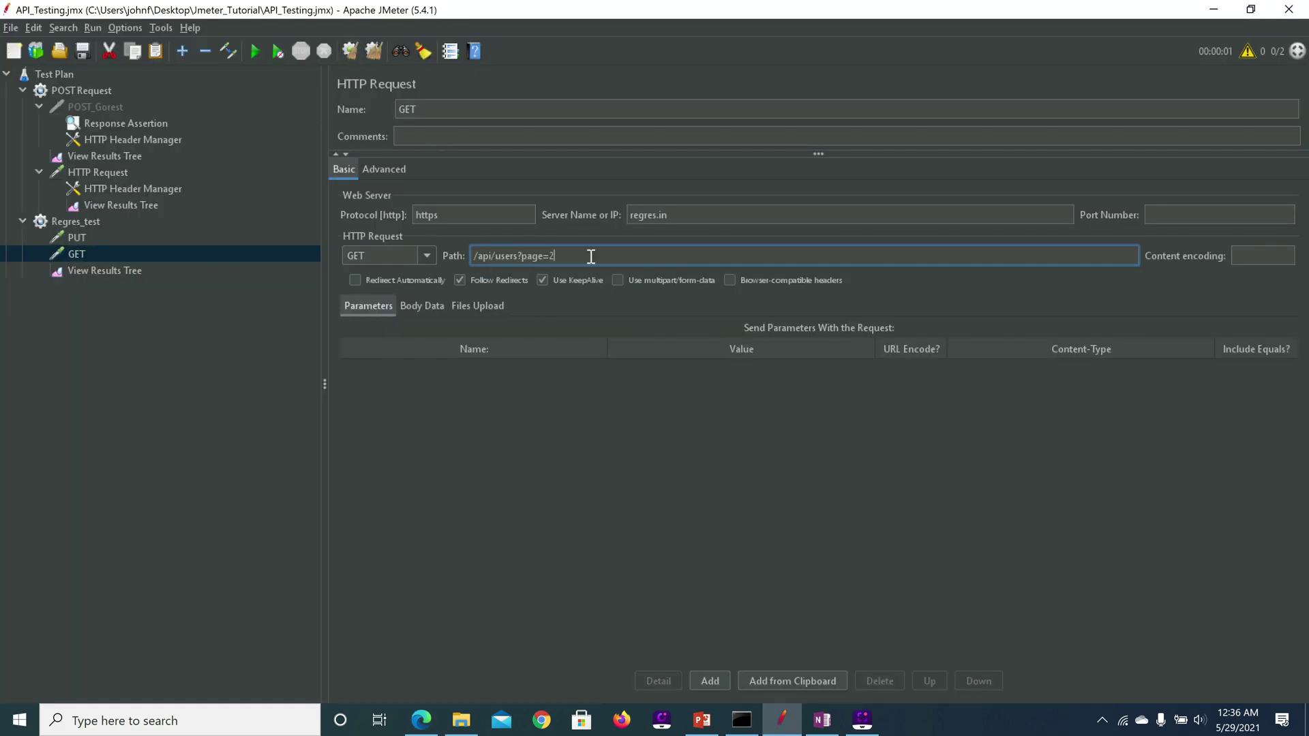
pyautogui.press('BackSpace')
pyautogui.press('BackSpace')
pyautogui.press('BackSpace')
pyautogui.press('BackSpace')
pyautogui.press('BackSpace')
pyautogui.press('BackSpace')
pyautogui.press('BackSpace')
pyautogui.press('BackSpace')
pyautogui.press('BackSpace')
pyautogui.press('BackSpace')
pyautogui.press('BackSpace')
pyautogui.press('BackSpace')
pyautogui.press('BackSpace')
pyautogui.press('BackSpace')
pyautogui.press('BackSpace')
pyautogui.press('BackSpace')
pyautogui.press('BackSpace')
pyautogui.hotkey('ctrl', 'v')
# - Collapse the POST Request thread group, rerun the test plan and examine the newest GET result's response and request body
pyautogui.click(127, 270)
pyautogui.click(22, 90)
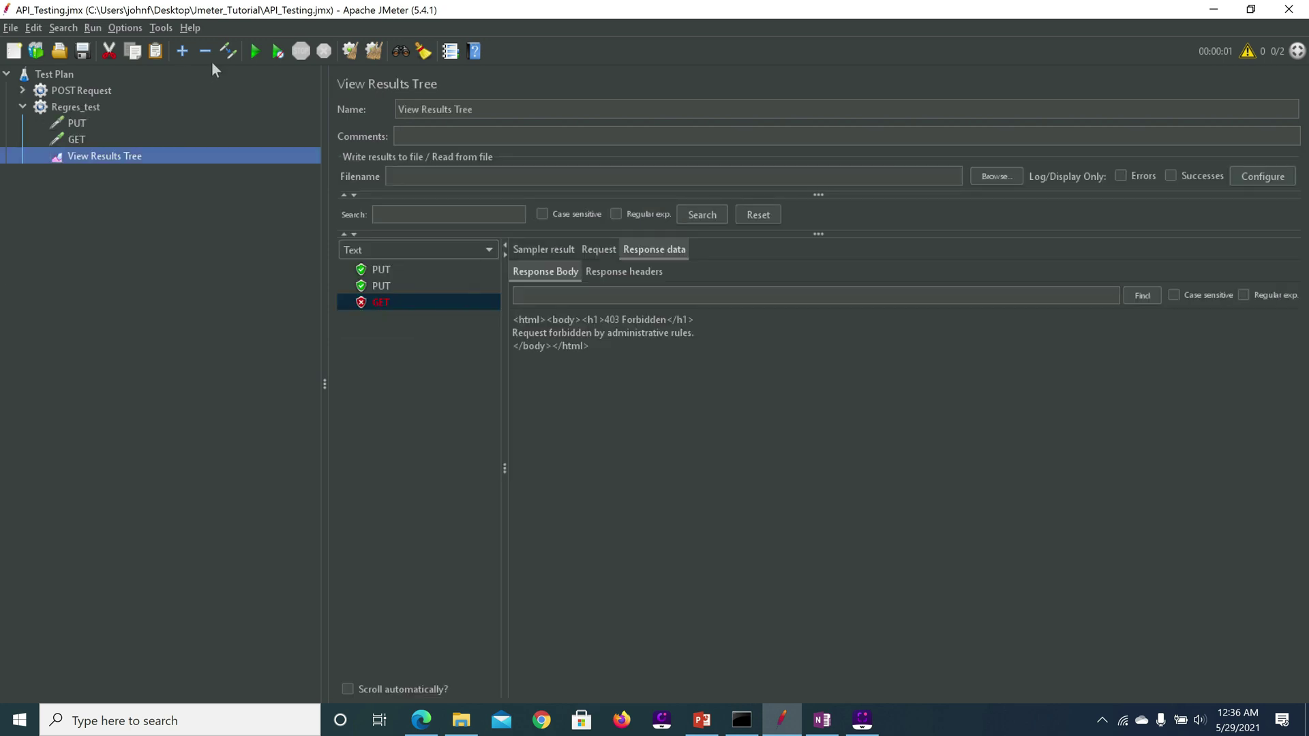
pyautogui.click(256, 51)
pyautogui.click(382, 334)
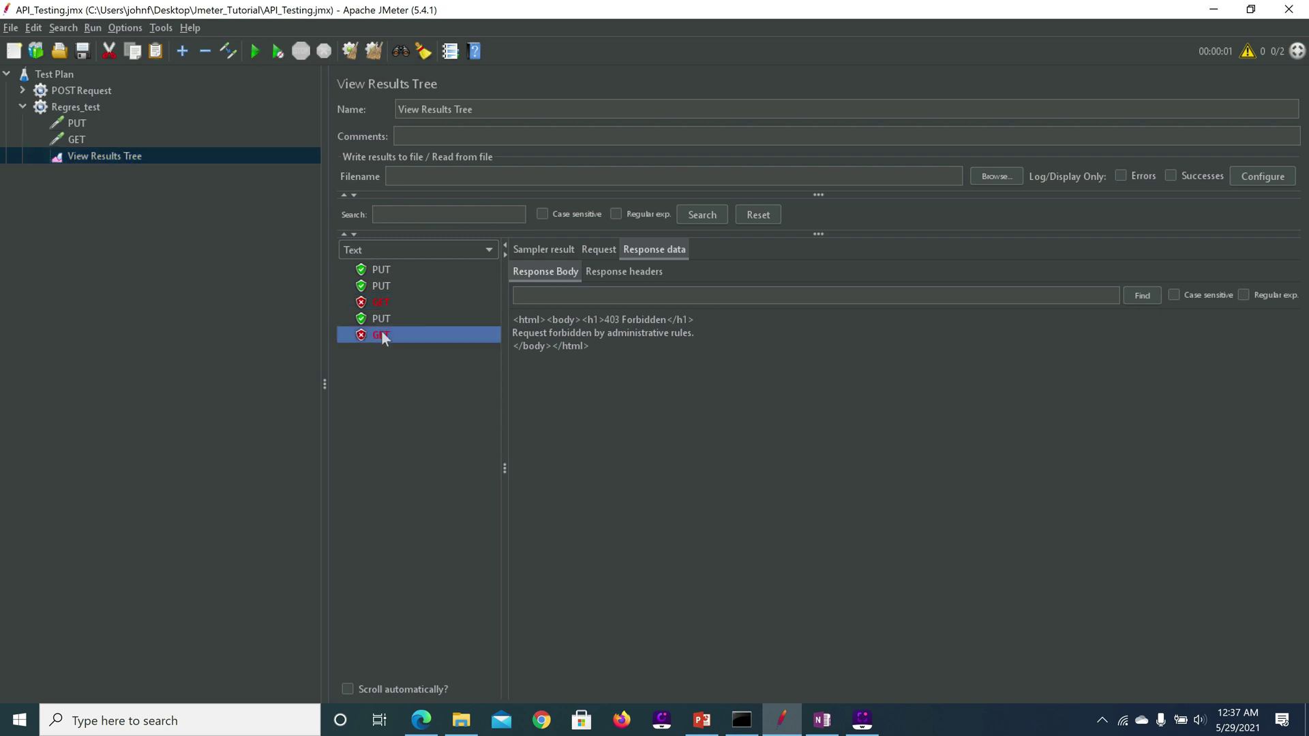
pyautogui.click(593, 249)
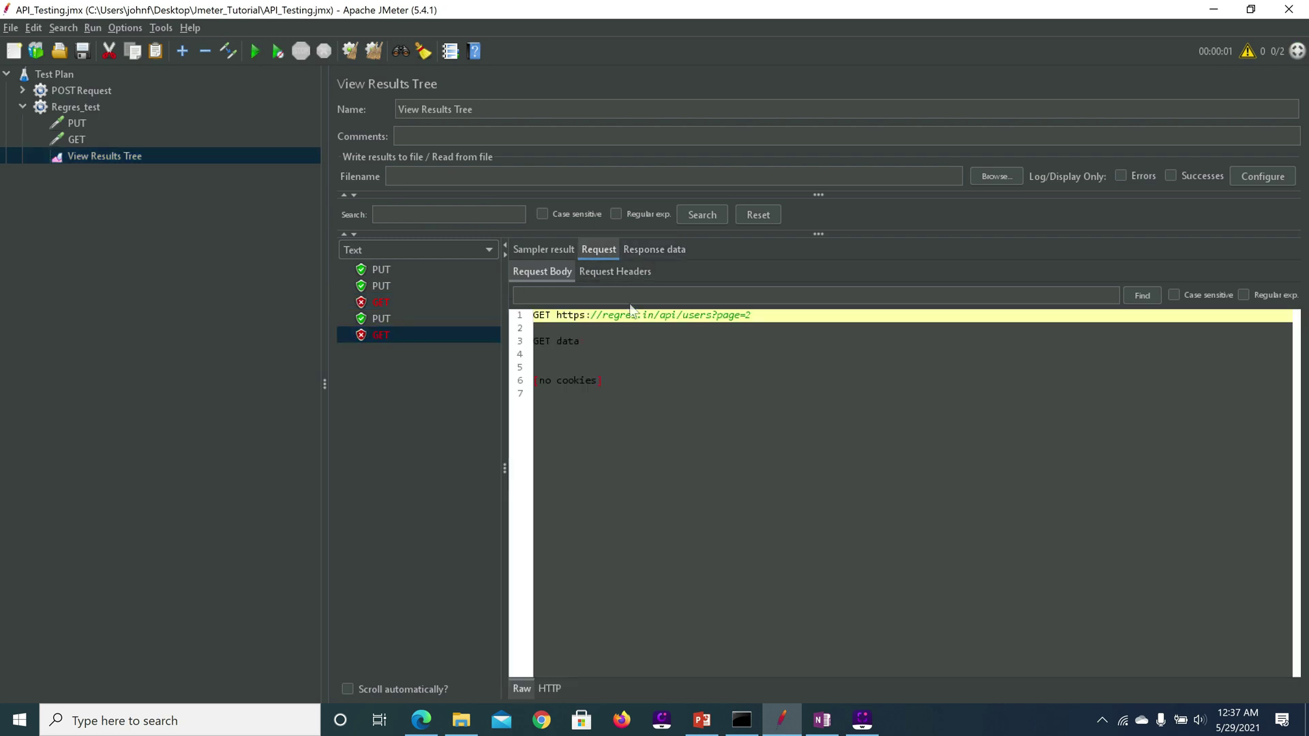
# - Correct the GET request's server name to reqres.in
pyautogui.click(76, 139)
pyautogui.click(673, 215)
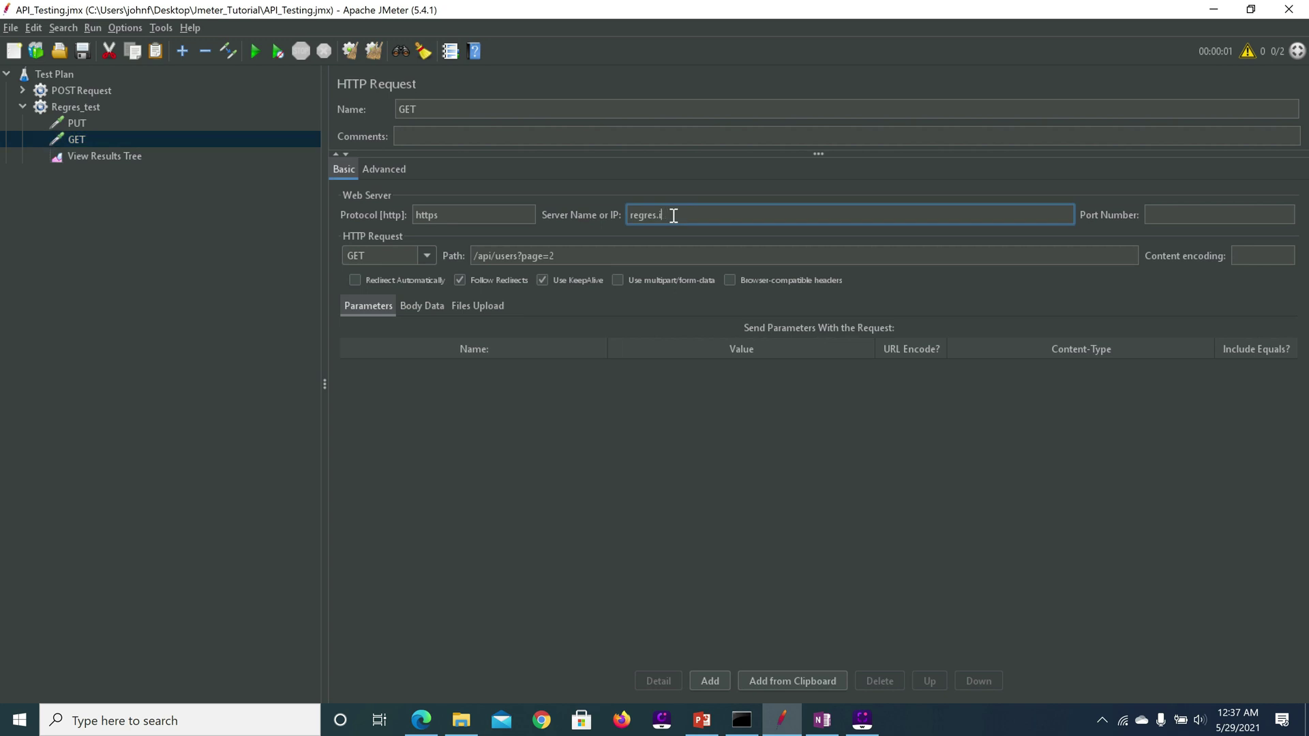
pyautogui.press('BackSpace')
pyautogui.press('BackSpace')
pyautogui.press('BackSpace')
pyautogui.press('BackSpace')
pyautogui.press('BackSpace')
pyautogui.press('BackSpace')
pyautogui.press('BackSpace')
pyautogui.press('BackSpace')
pyautogui.write('reqres.in')
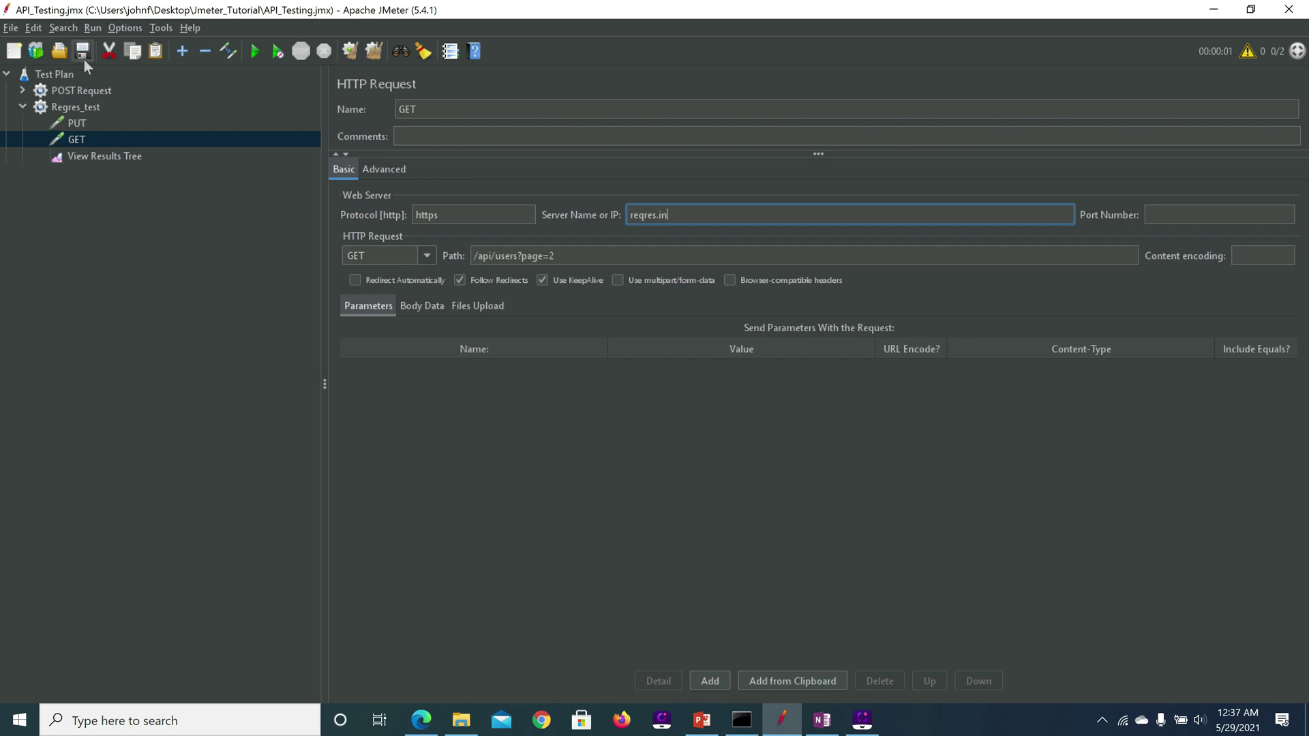
# - Clear all results, rerun the test plan and examine the GET result's request body
pyautogui.click(107, 155)
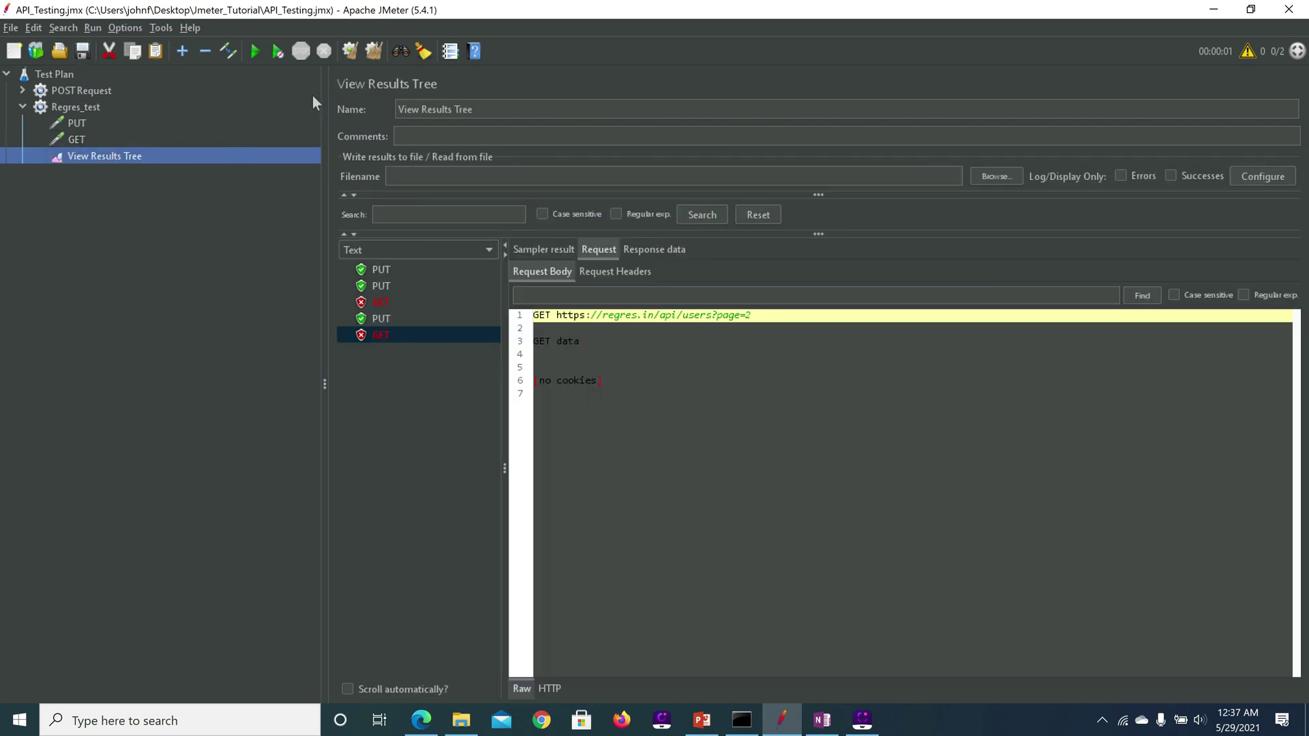
pyautogui.click(367, 55)
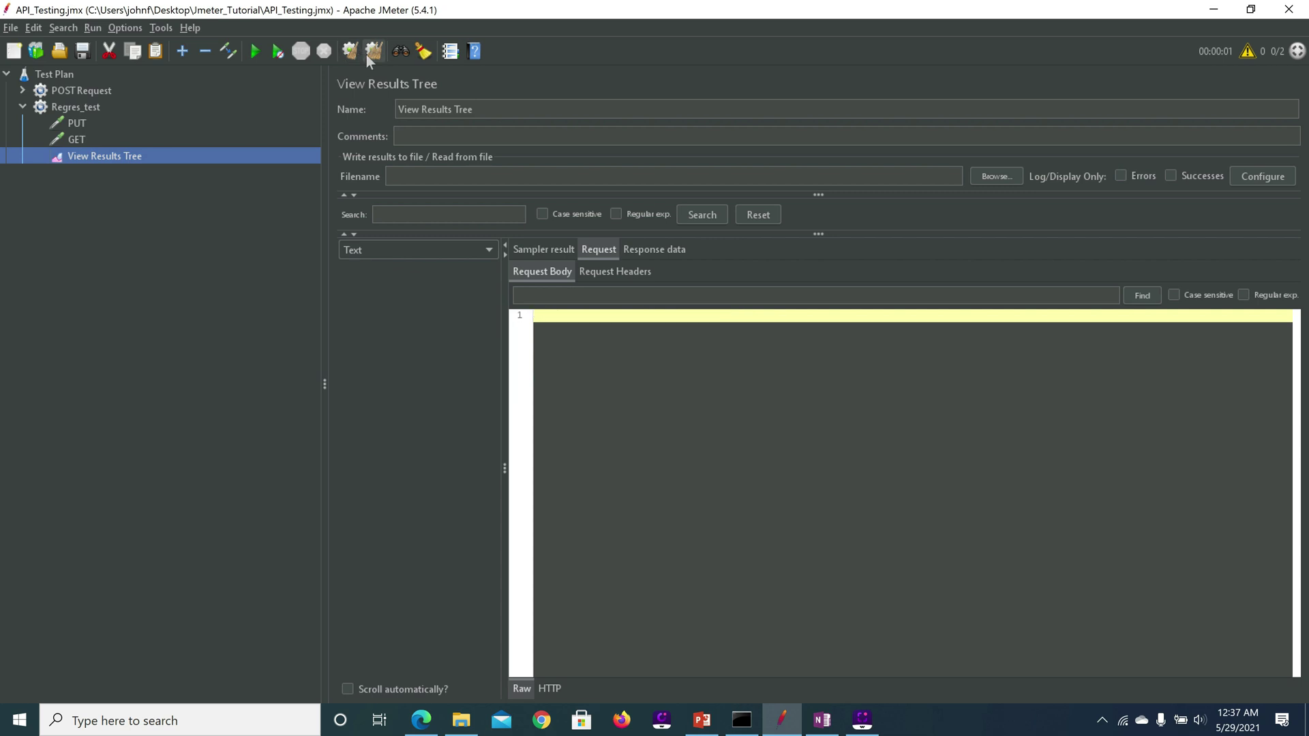
pyautogui.click(251, 55)
pyautogui.click(375, 287)
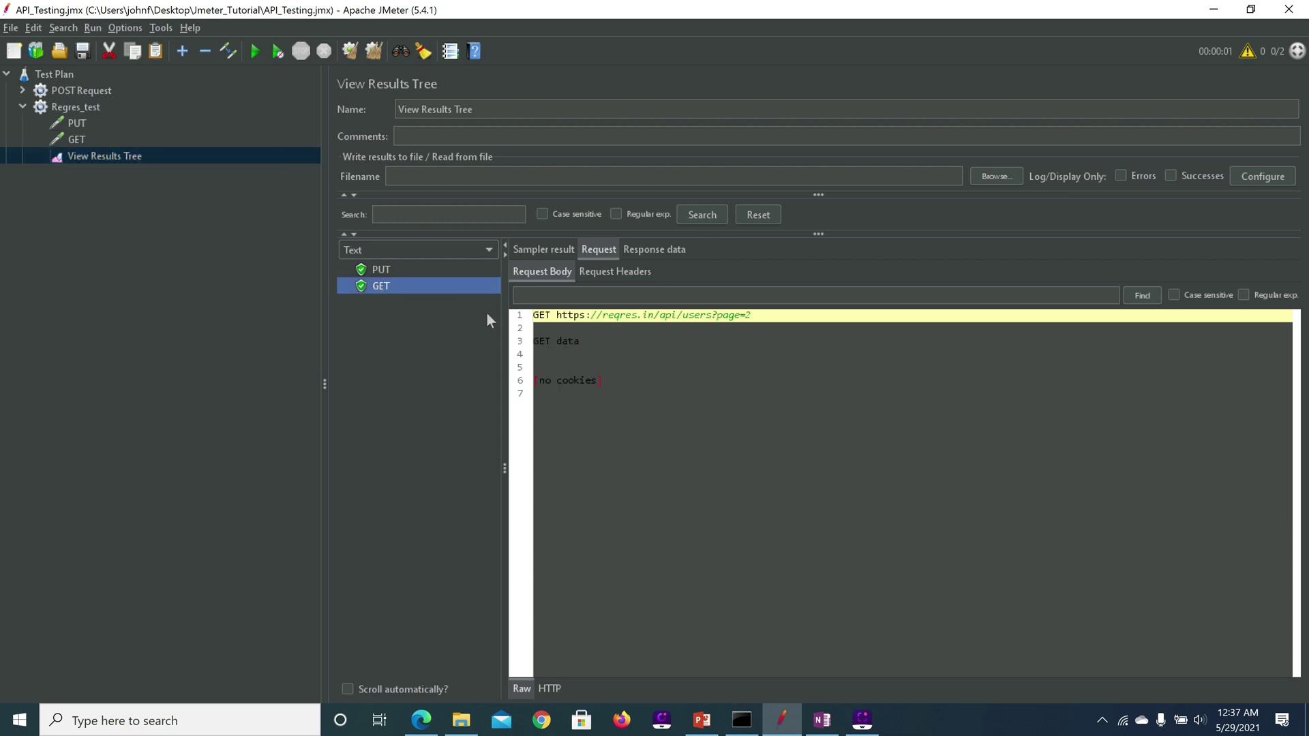
pyautogui.click(563, 341)
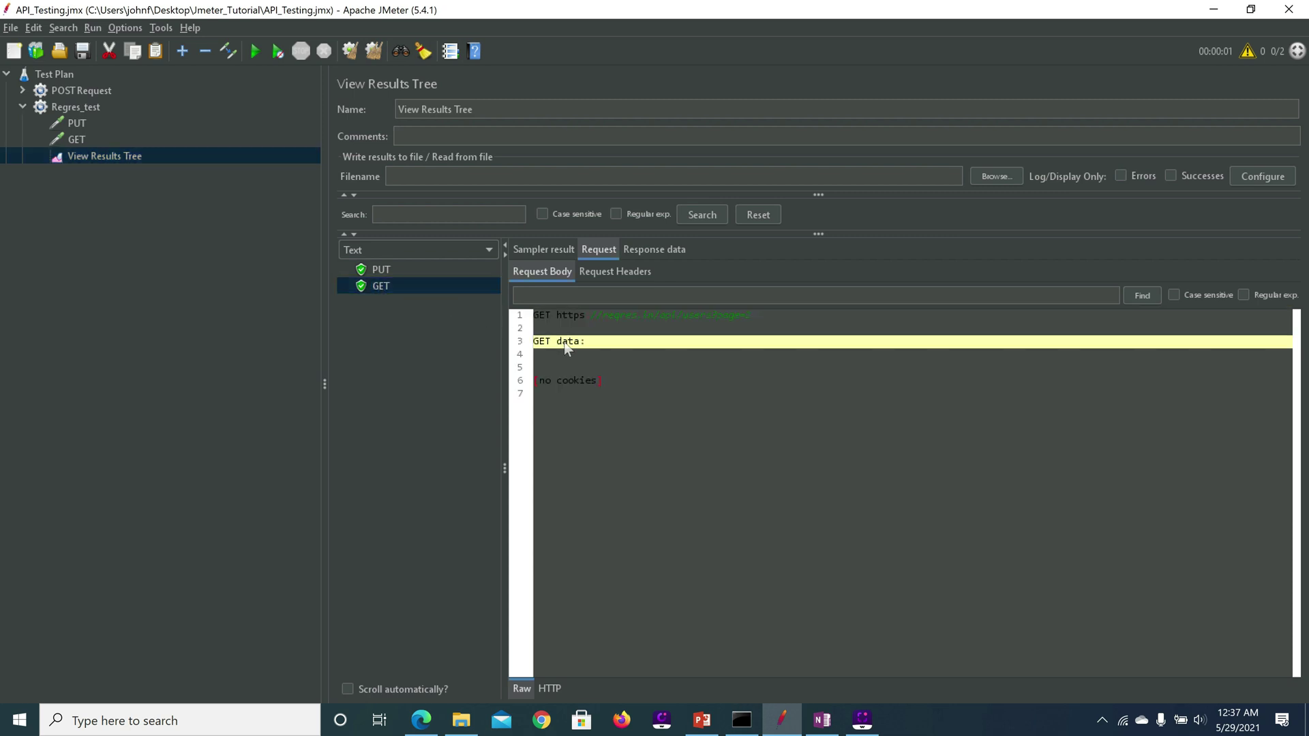
pyautogui.click(596, 317)
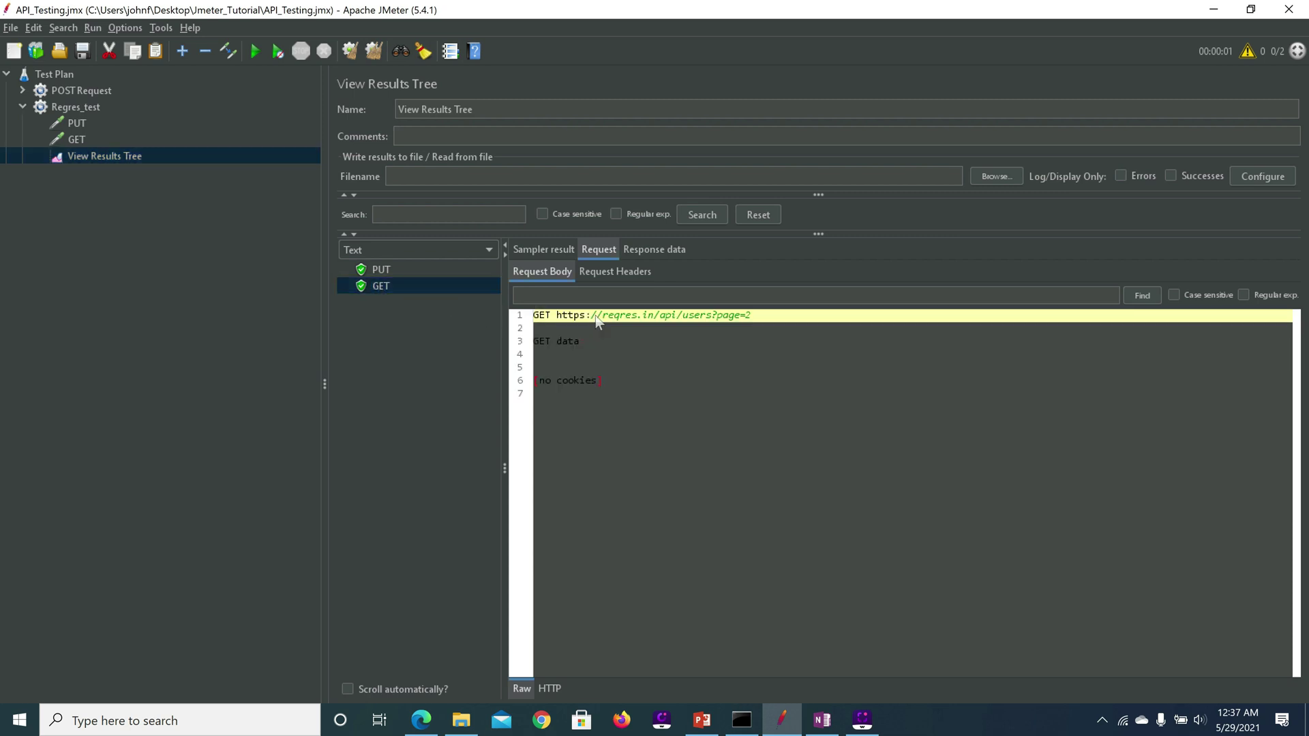
# - Examine the GET result's response body and response headers
pyautogui.click(632, 252)
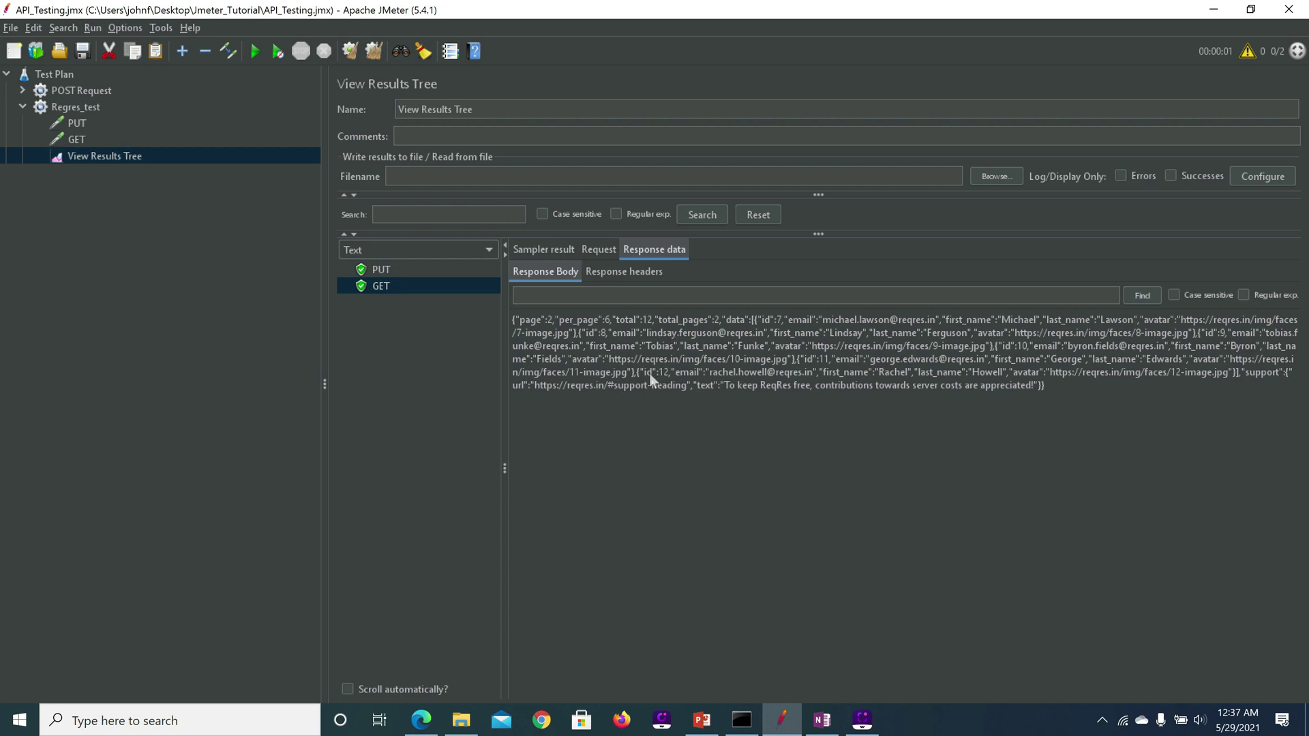
pyautogui.click(621, 273)
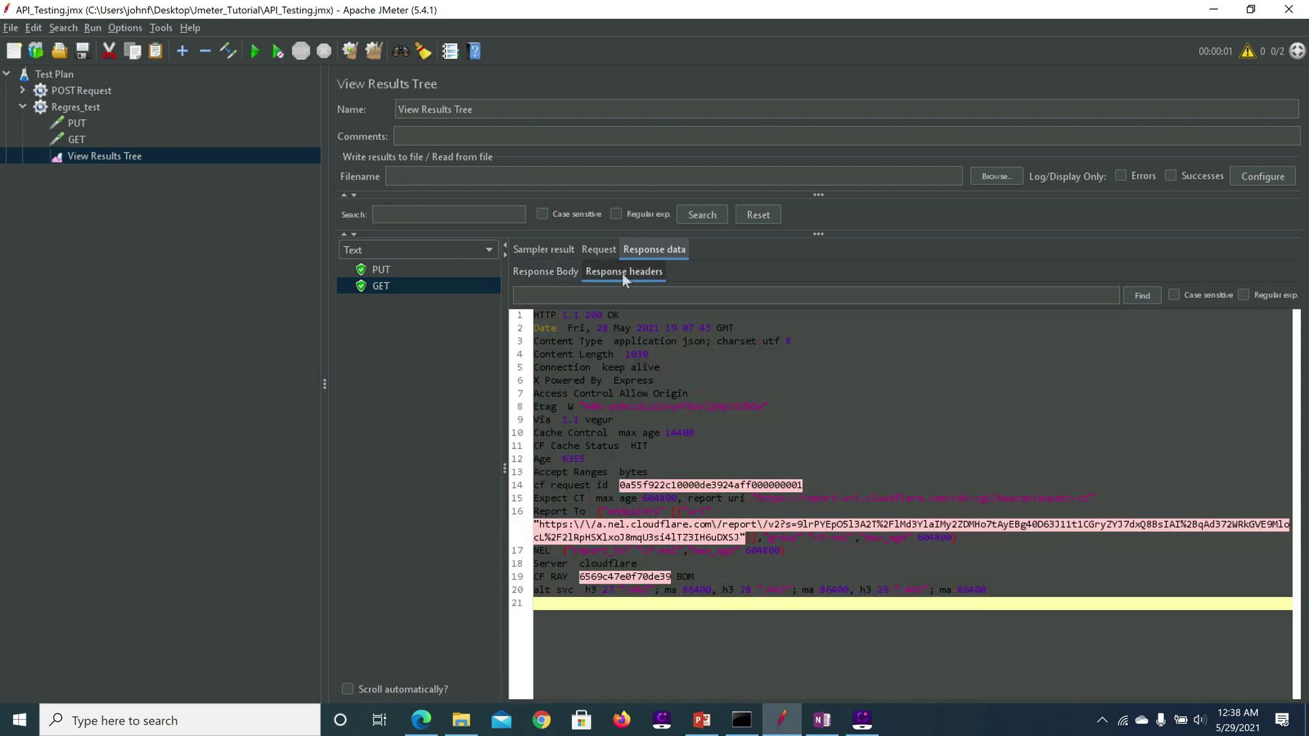
pyautogui.click(606, 329)
pyautogui.hotkey('ctrl', 'a')
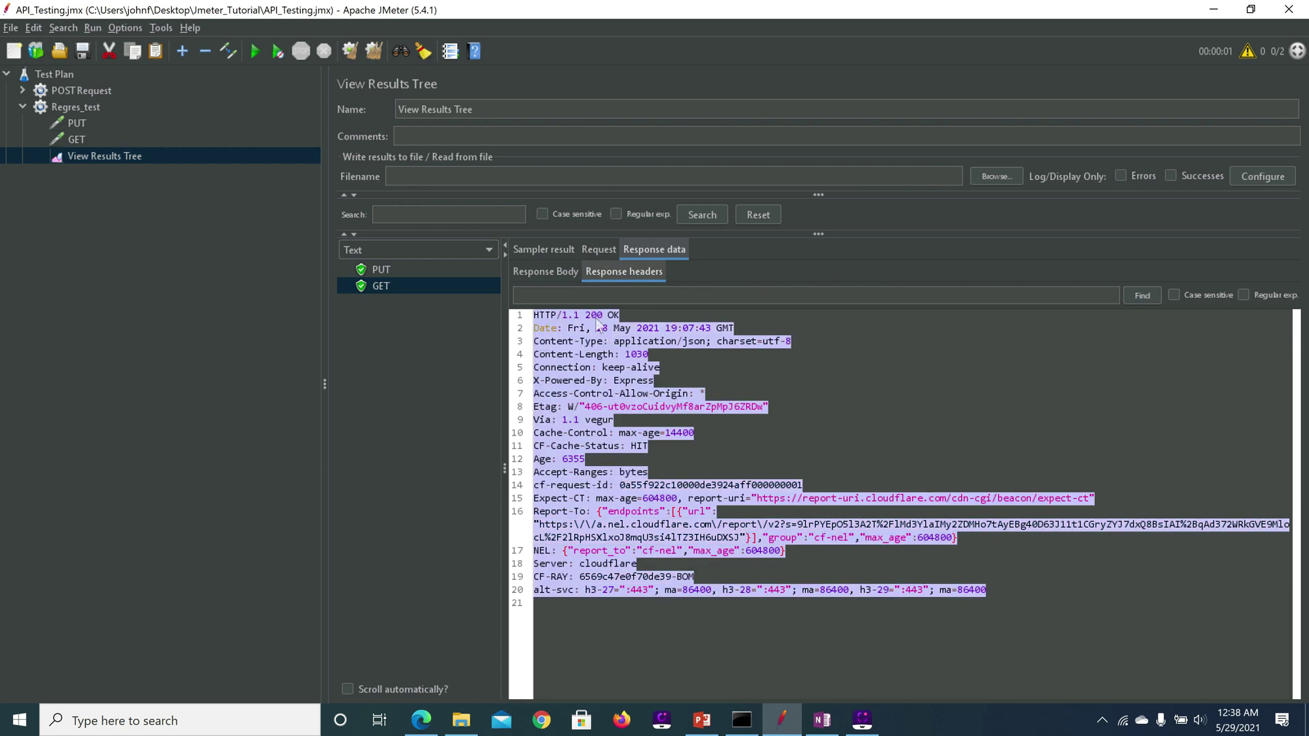
# - Add an HTTP Request sampler to the Regres_test thread group and name it PATCH
pyautogui.click(76, 109)
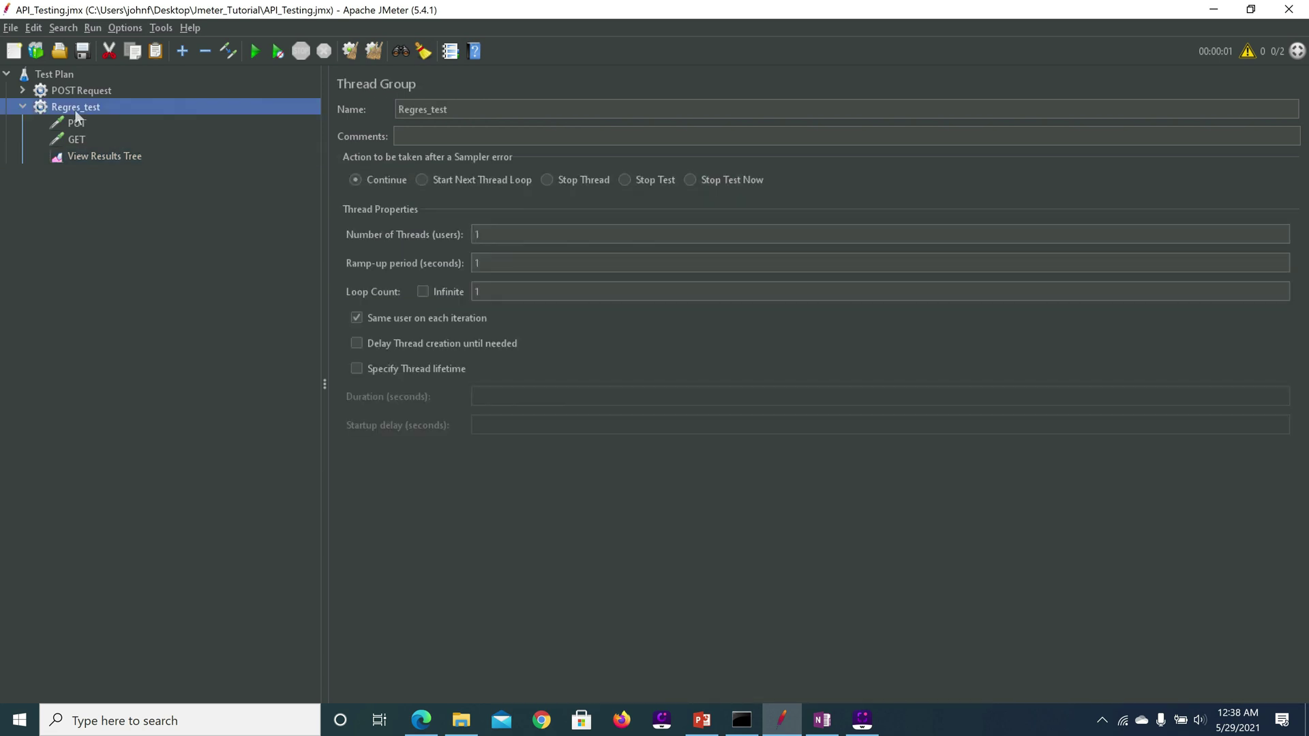
pyautogui.rightClick(76, 113)
pyautogui.moveTo(261, 118)
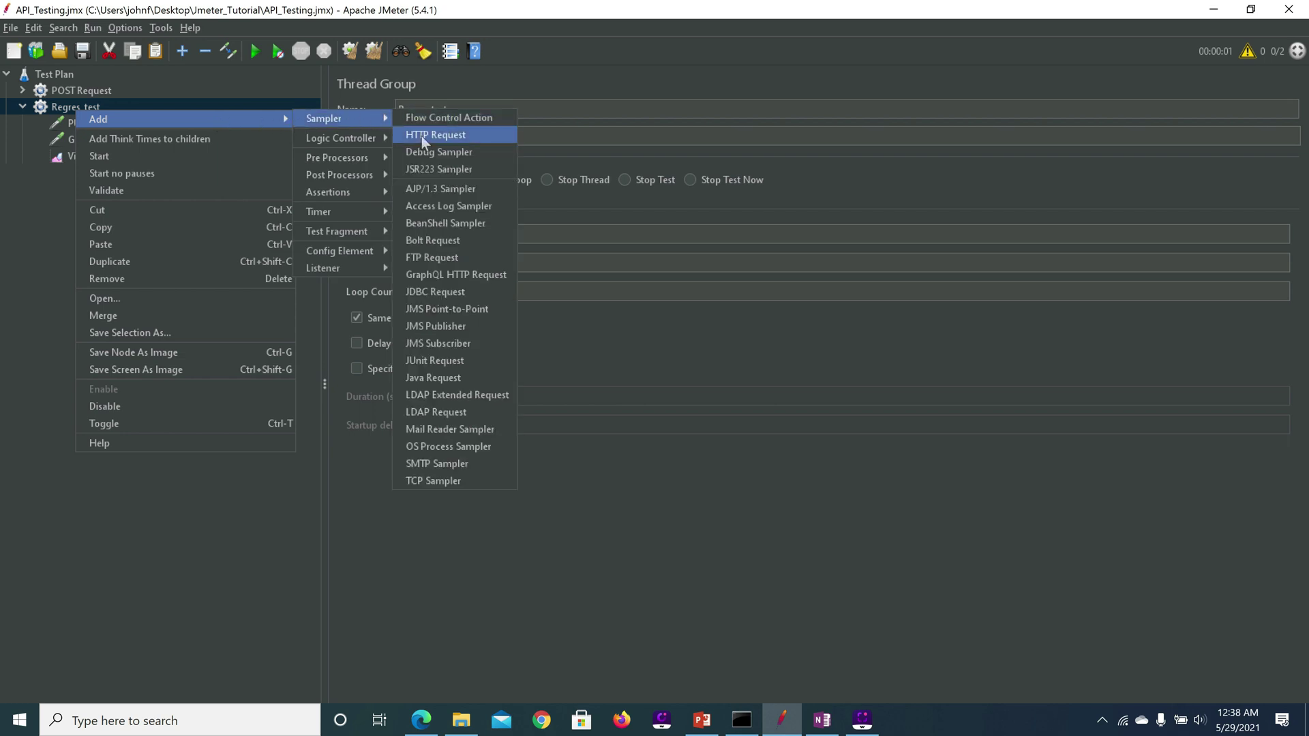
pyautogui.click(421, 136)
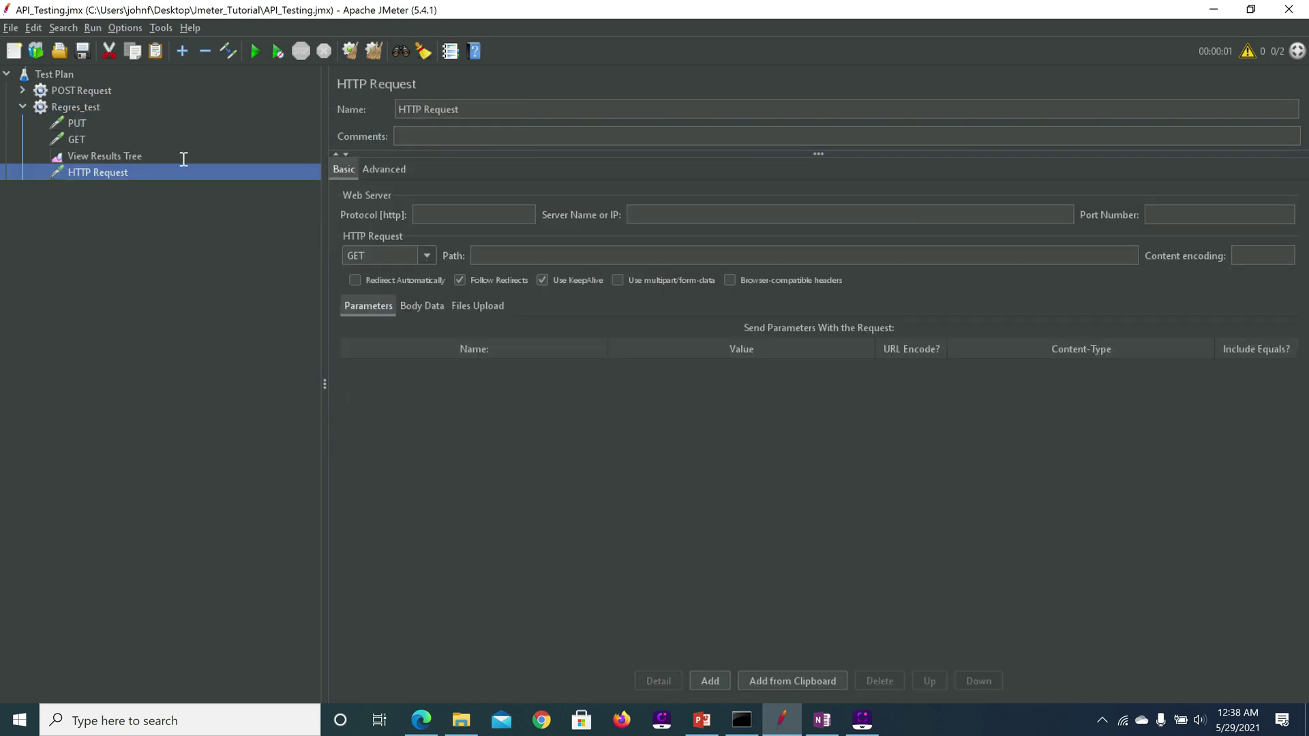
pyautogui.click(478, 106)
pyautogui.press('BackSpace')
pyautogui.press('BackSpace')
pyautogui.press('BackSpace')
pyautogui.press('BackSpace')
pyautogui.press('BackSpace')
pyautogui.press('BackSpace')
pyautogui.press('BackSpace')
pyautogui.press('BackSpace')
pyautogui.press('BackSpace')
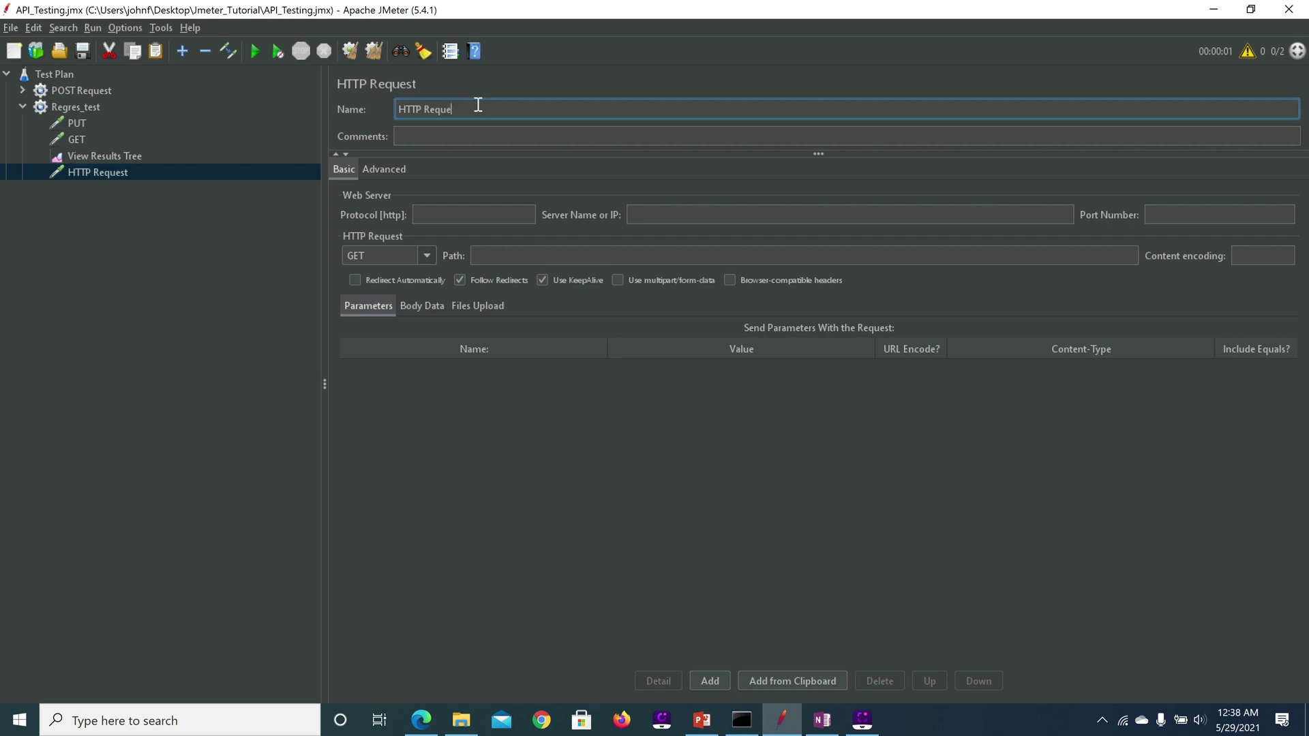
pyautogui.press('BackSpace')
pyautogui.press('BackSpace')
pyautogui.write('PATCH')
# - Set the PATCH request's server name to reqres.in, its protocol to https and its method to PATCH
pyautogui.click(667, 217)
pyautogui.write('reqres.in')
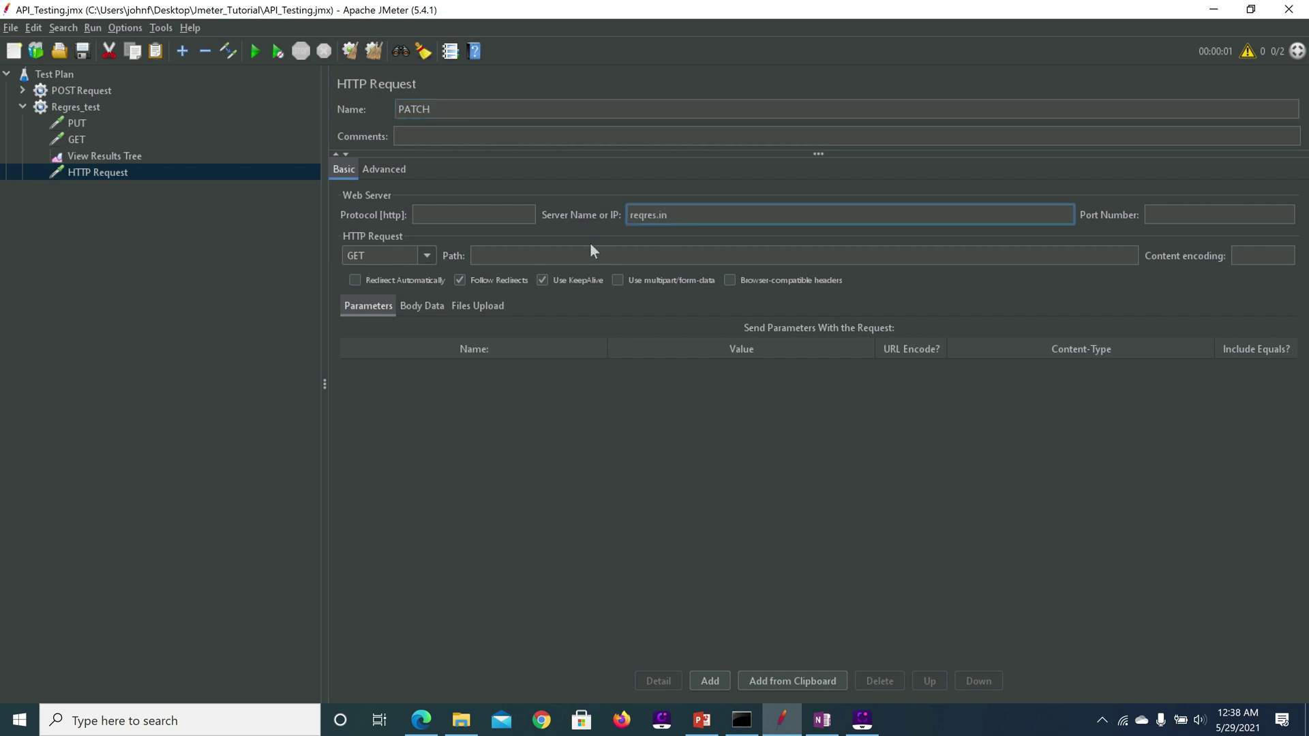
pyautogui.click(488, 218)
pyautogui.write('https')
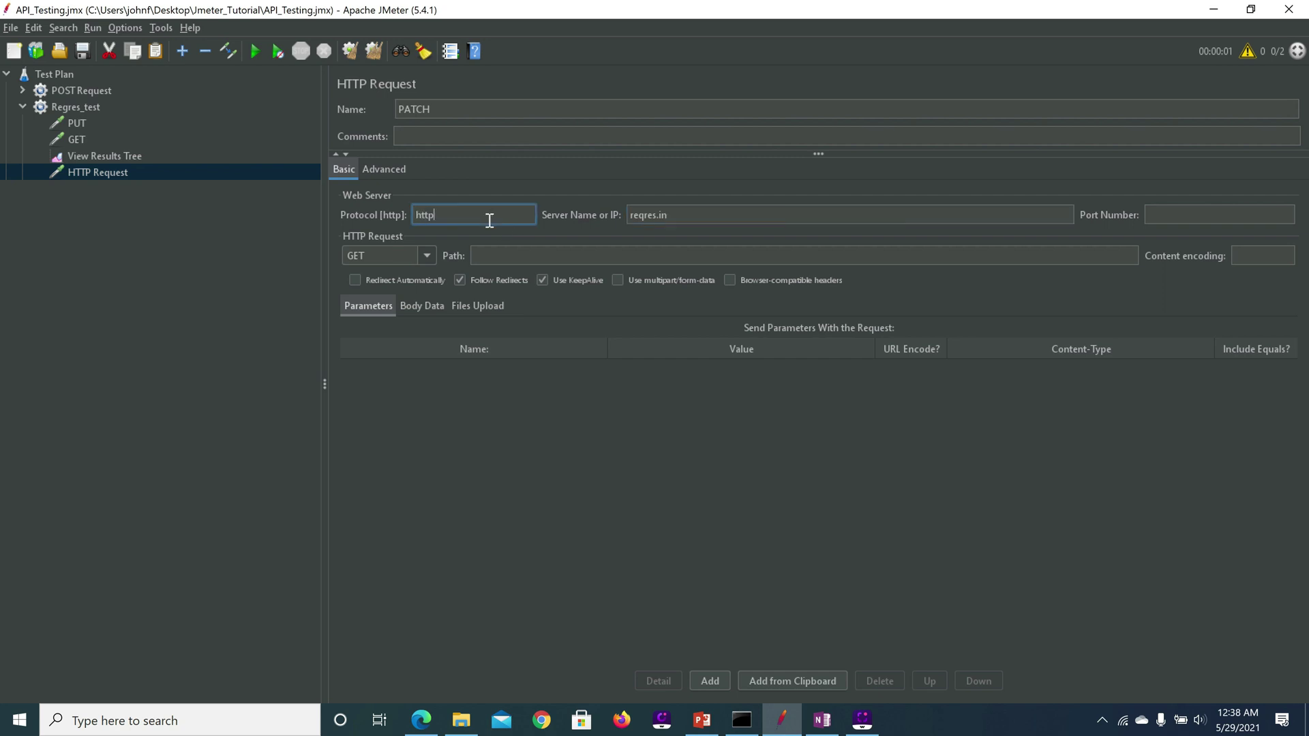
pyautogui.click(427, 257)
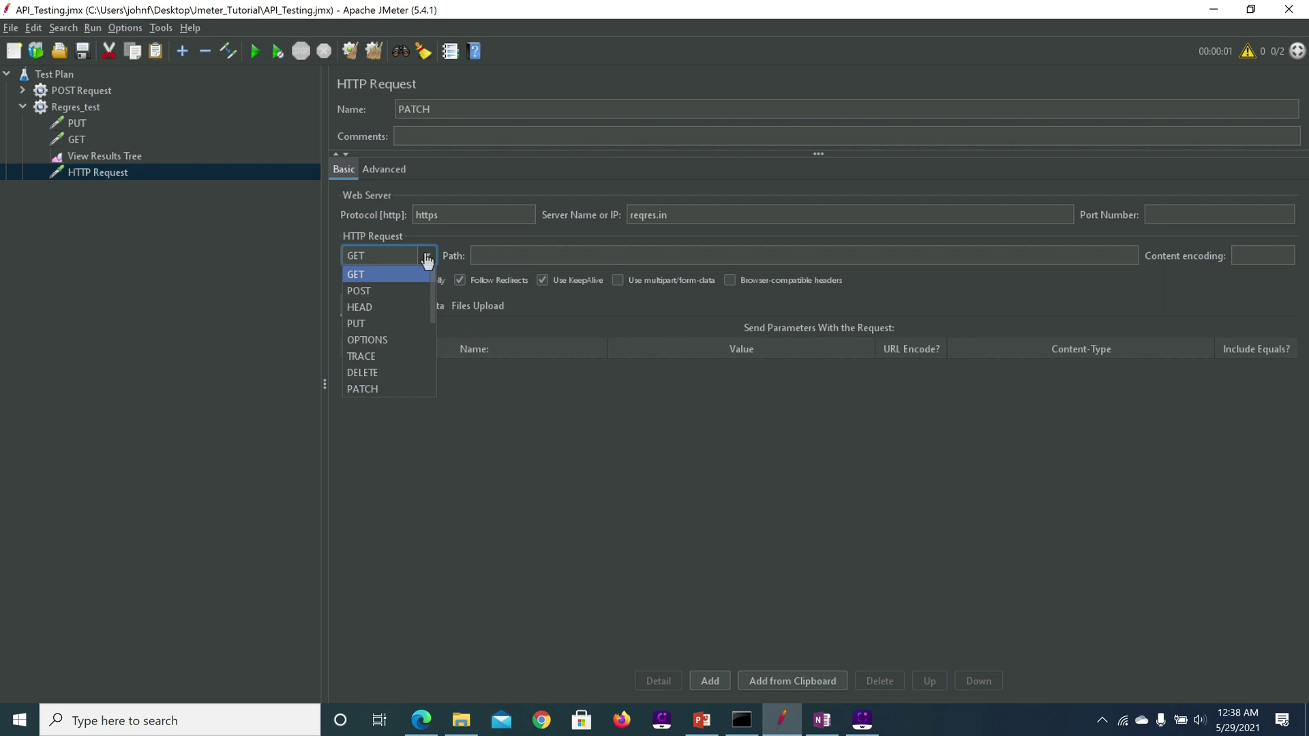
pyautogui.click(387, 387)
# - Switch to OneNote and copy the PATCH path /api/users/2 from the API Testing notes
pyautogui.hotkey('alt', 'Tab')
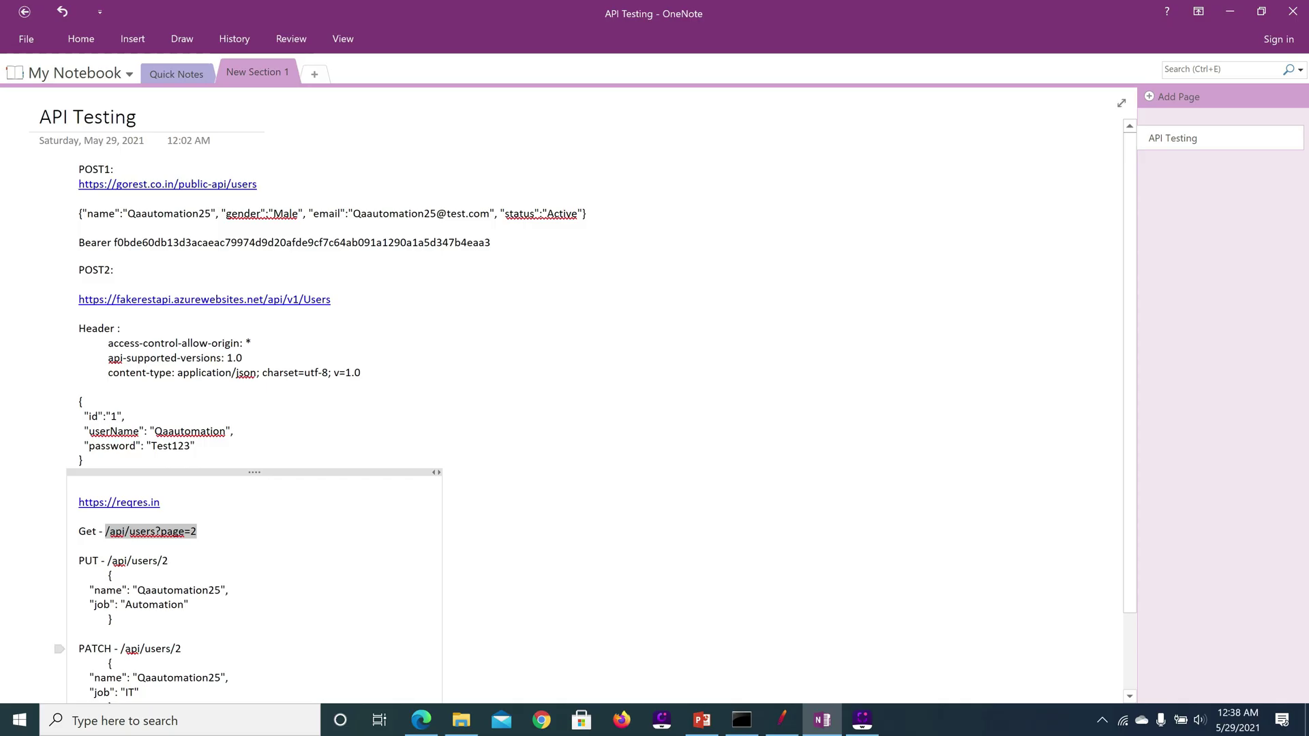
pyautogui.moveTo(182, 649); pyautogui.dragTo(125, 651)
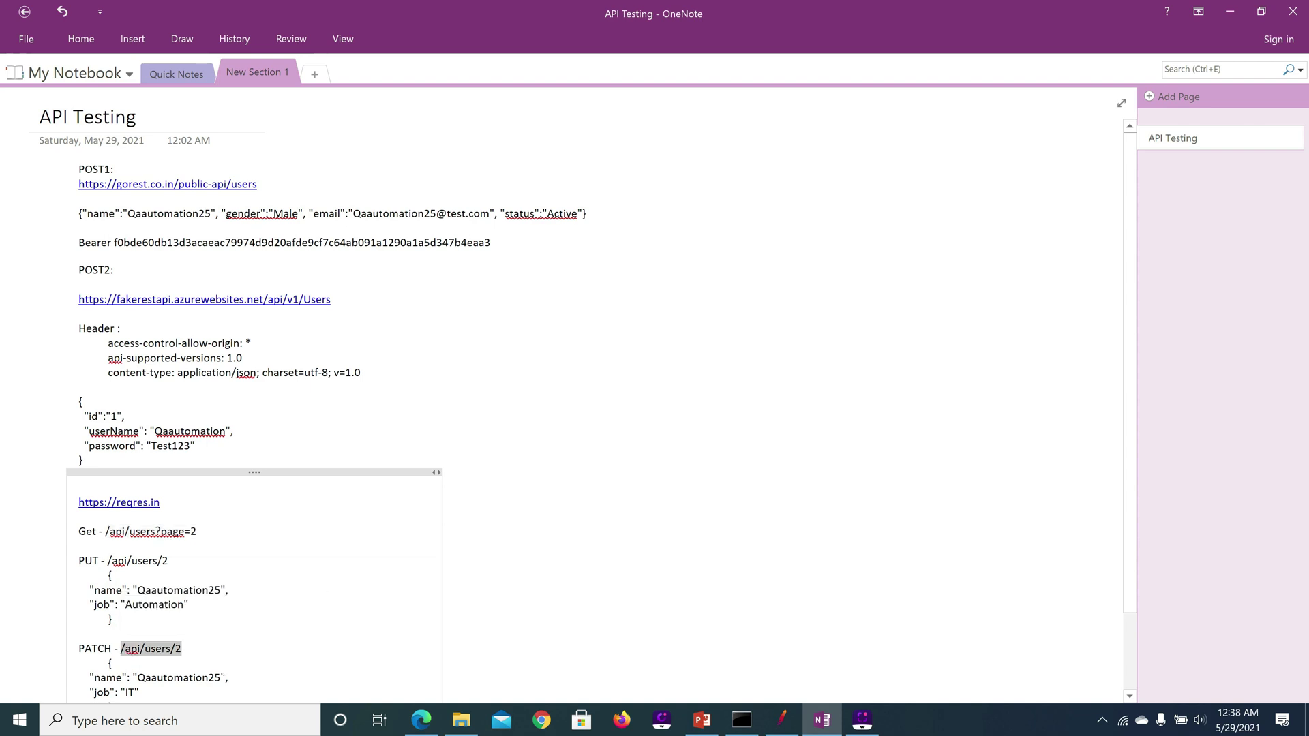
pyautogui.hotkey('alt', 'Tab')
pyautogui.press('BackSpace')
pyautogui.press('BackSpace')
pyautogui.press('BackSpace')
pyautogui.press('BackSpace')
pyautogui.press('BackSpace')
pyautogui.press('BackSpace')
pyautogui.press('BackSpace')
pyautogui.press('BackSpace')
pyautogui.press('BackSpace')
pyautogui.press('BackSpace')
pyautogui.press('BackSpace')
pyautogui.press('BackSpace')
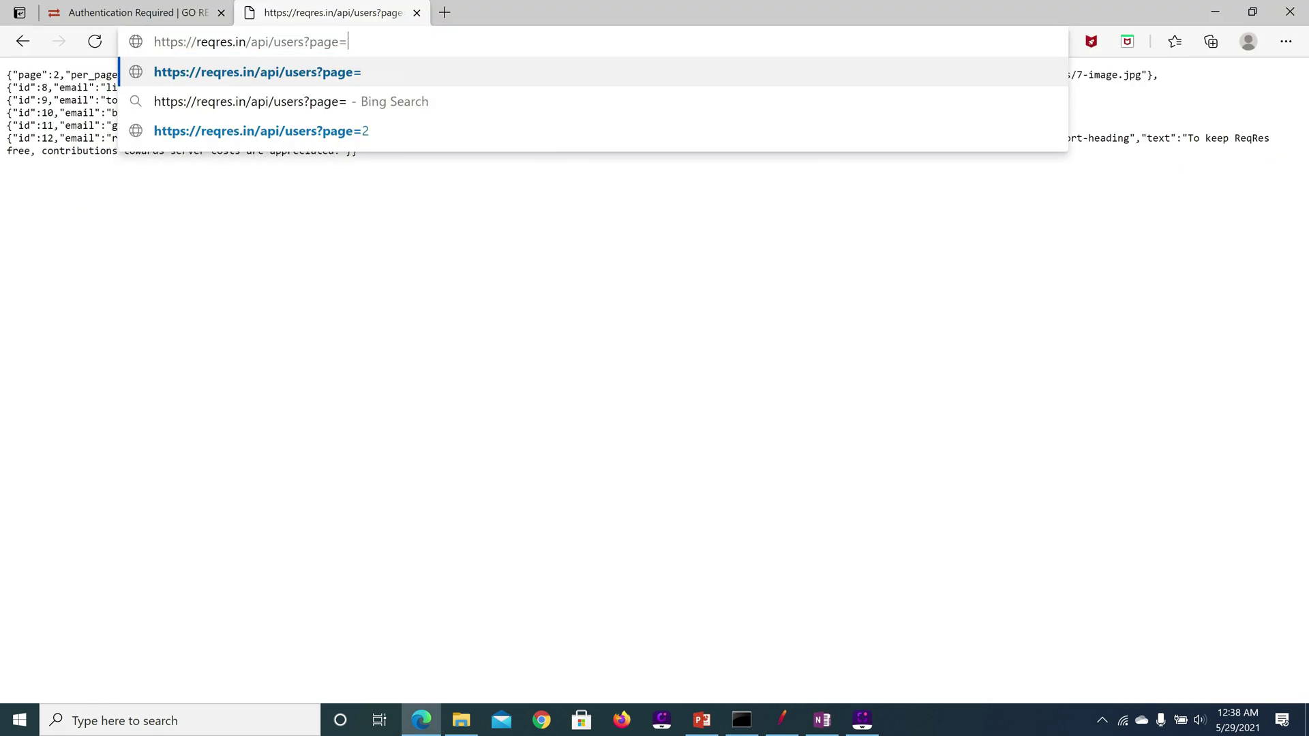
pyautogui.press('BackSpace')
pyautogui.press('BackSpace')
pyautogui.press('BackSpace')
pyautogui.press('BackSpace')
pyautogui.press('BackSpace')
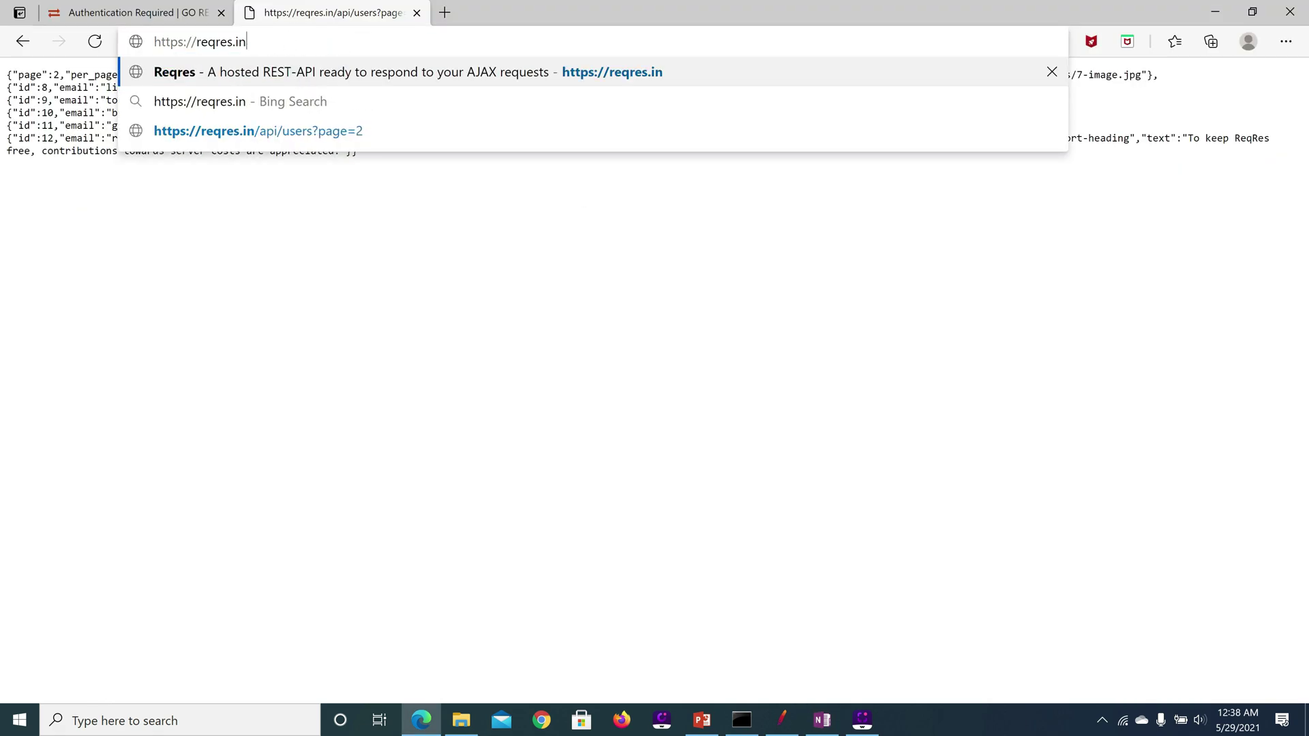
pyautogui.press('Return')
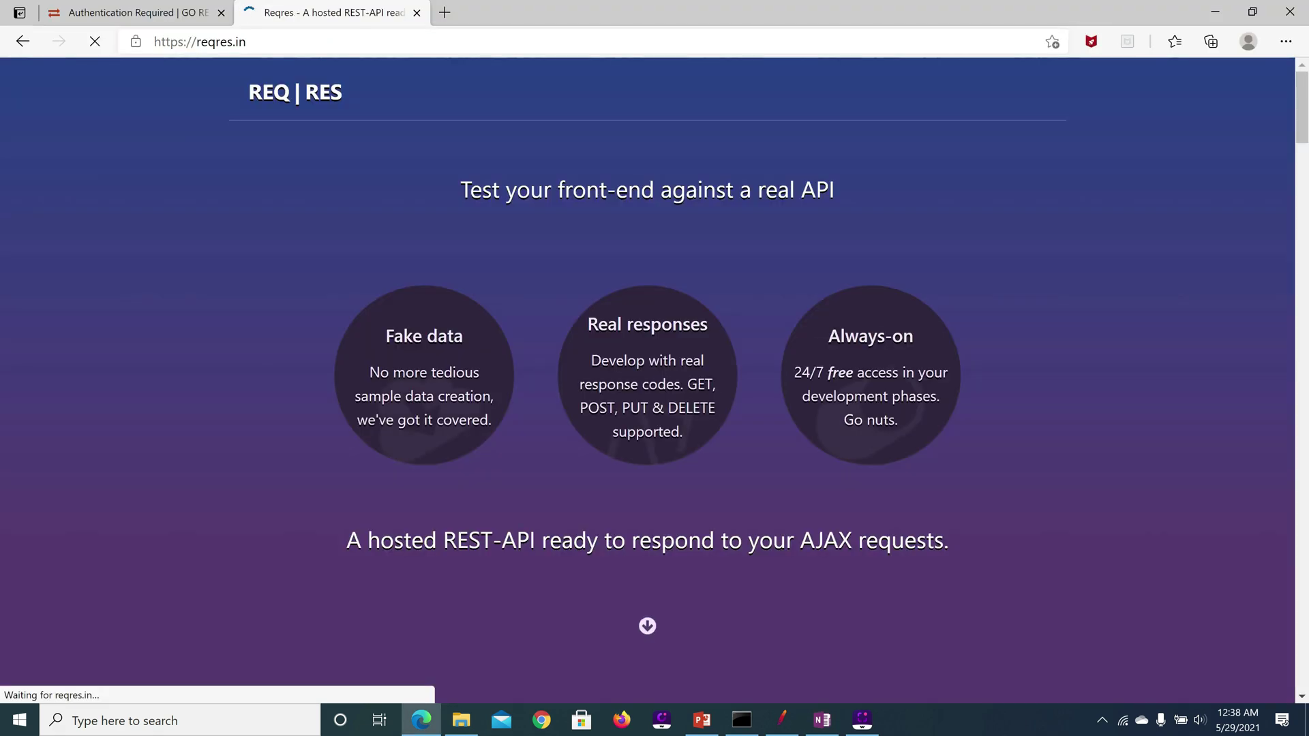
# - View the PATCH update example on the Reqres page and open its /api/users/2 request link
pyautogui.scroll(-10, 1076, 447)
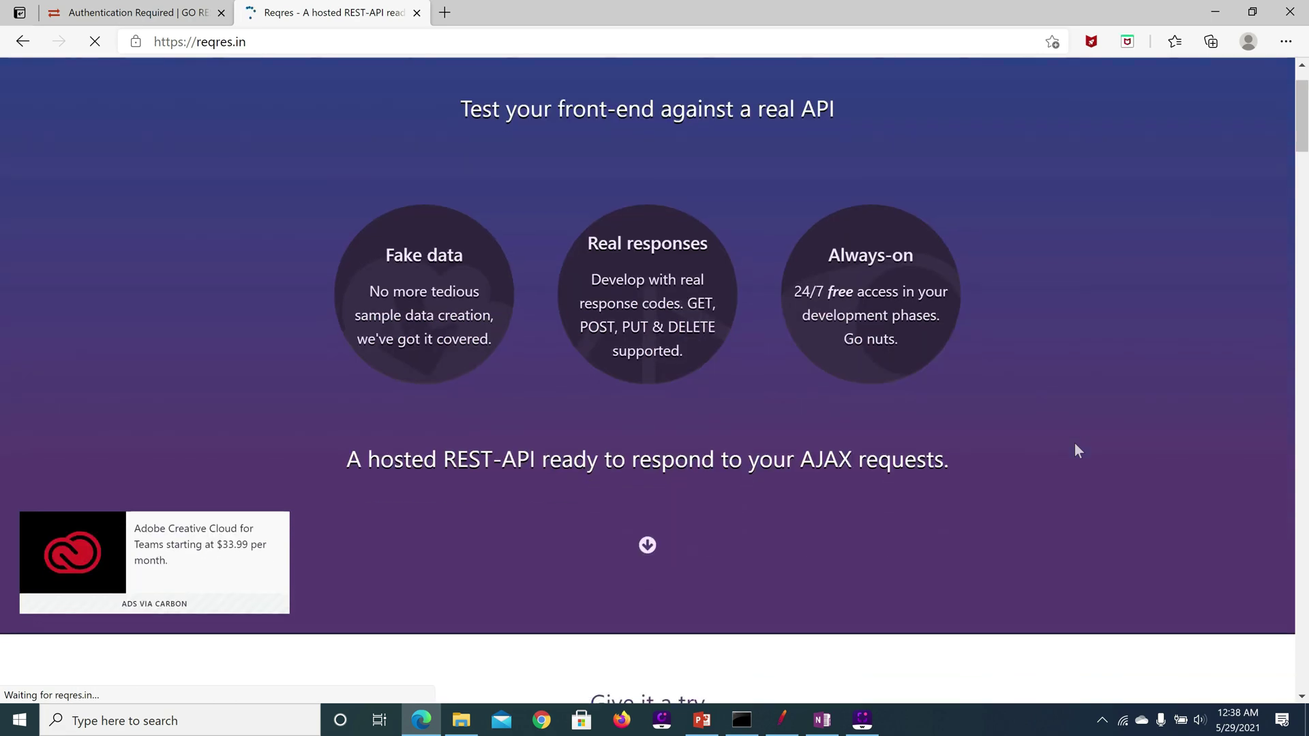
pyautogui.scroll(-8, 1074, 443)
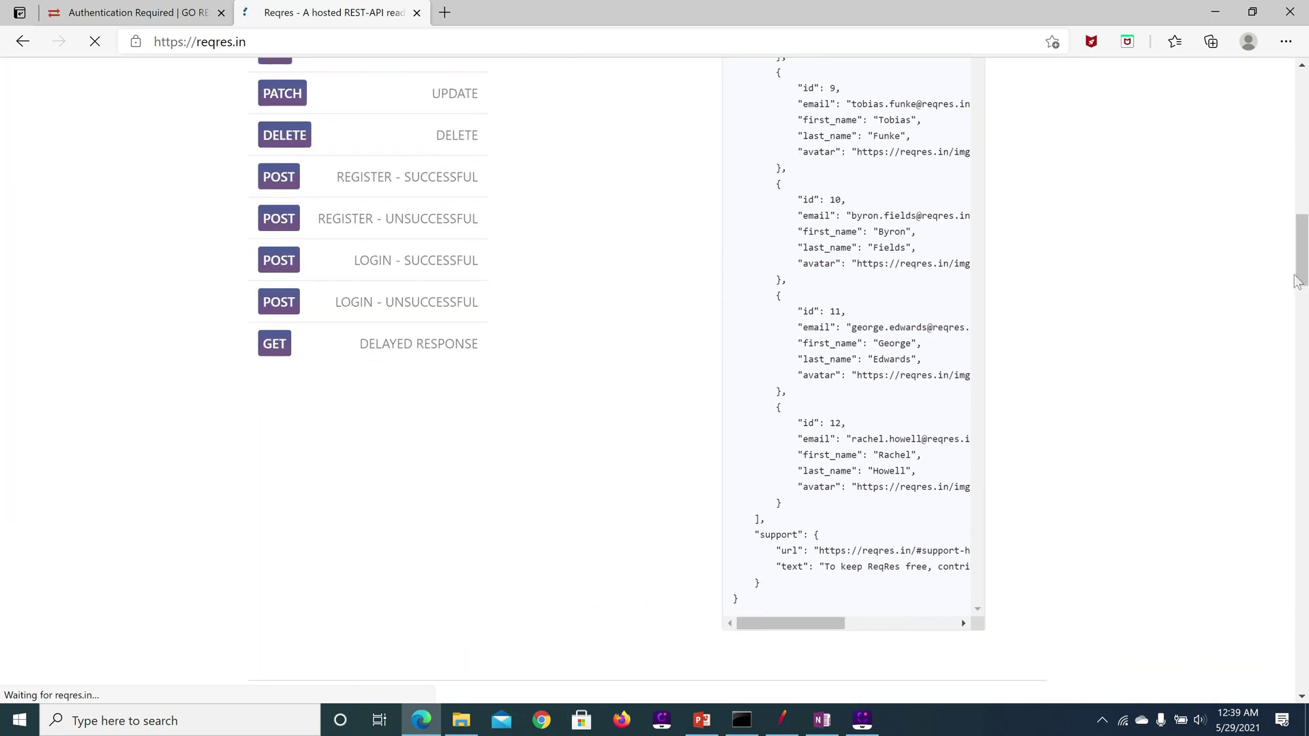
pyautogui.moveTo(1297, 280); pyautogui.dragTo(1302, 234)
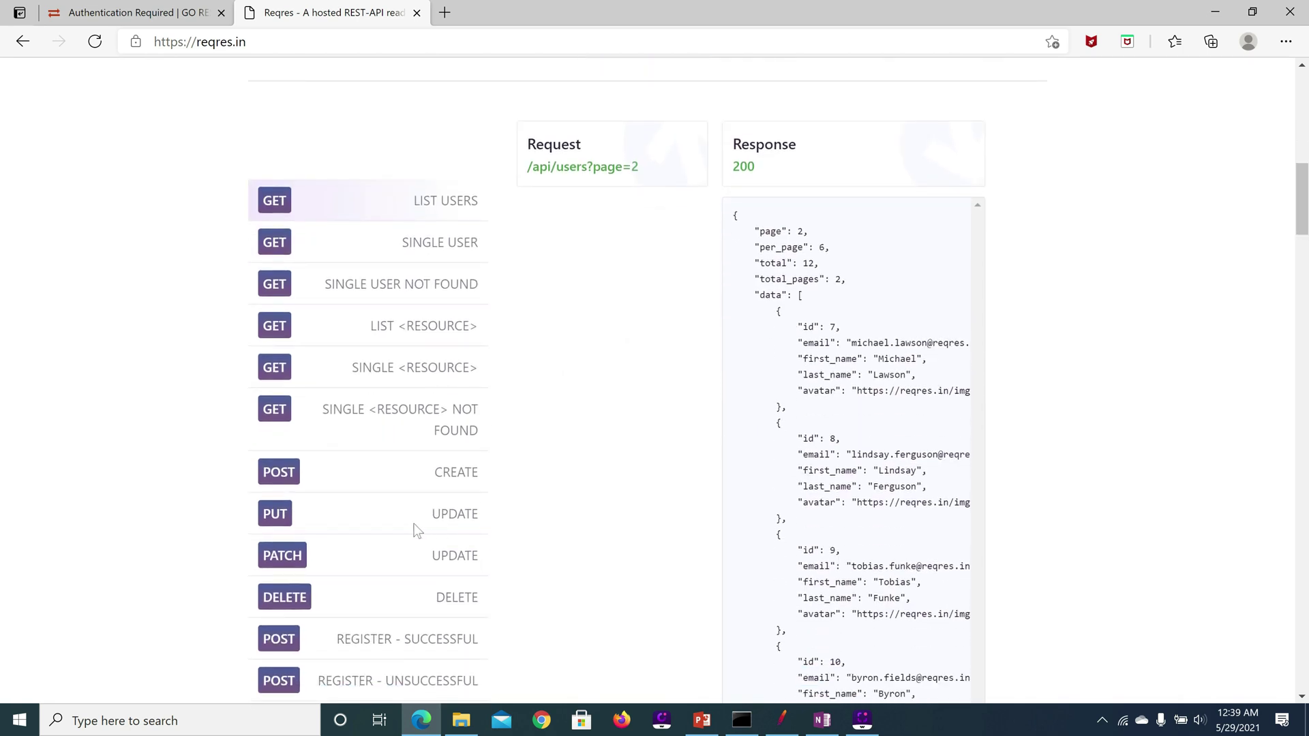
pyautogui.click(310, 557)
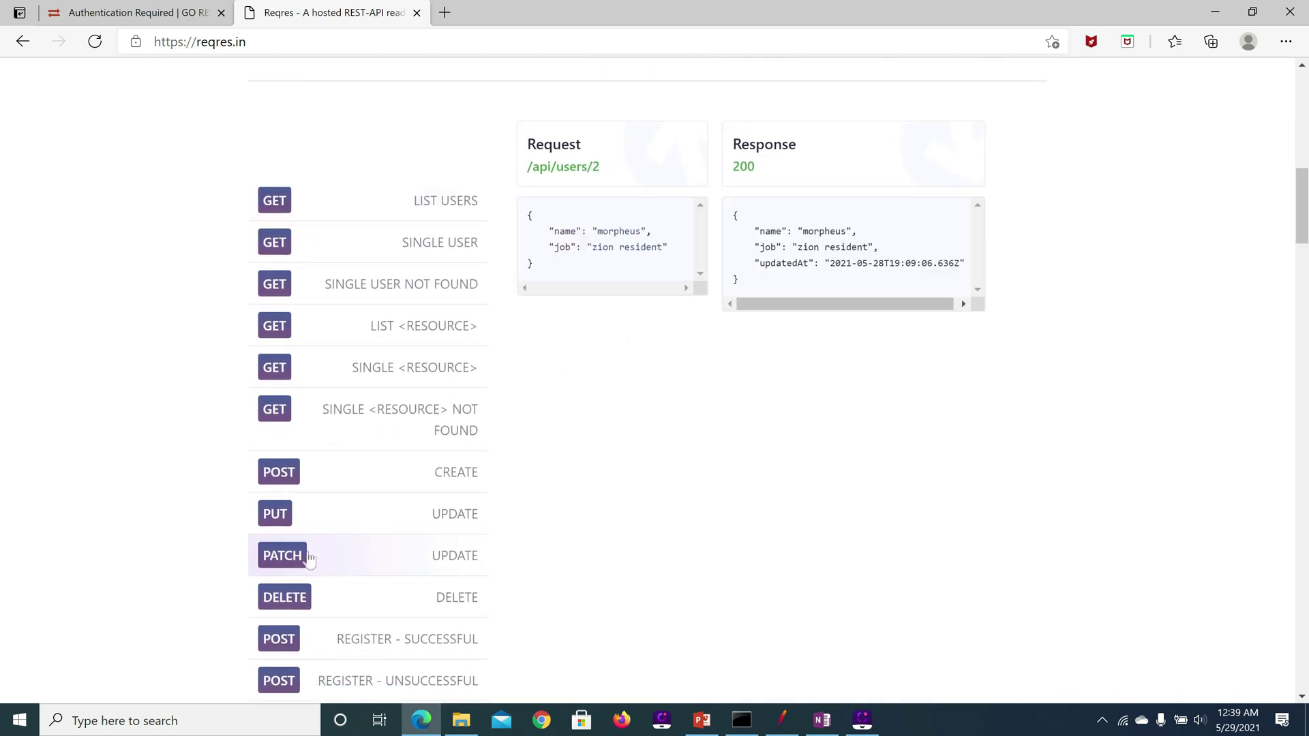
pyautogui.click(589, 171)
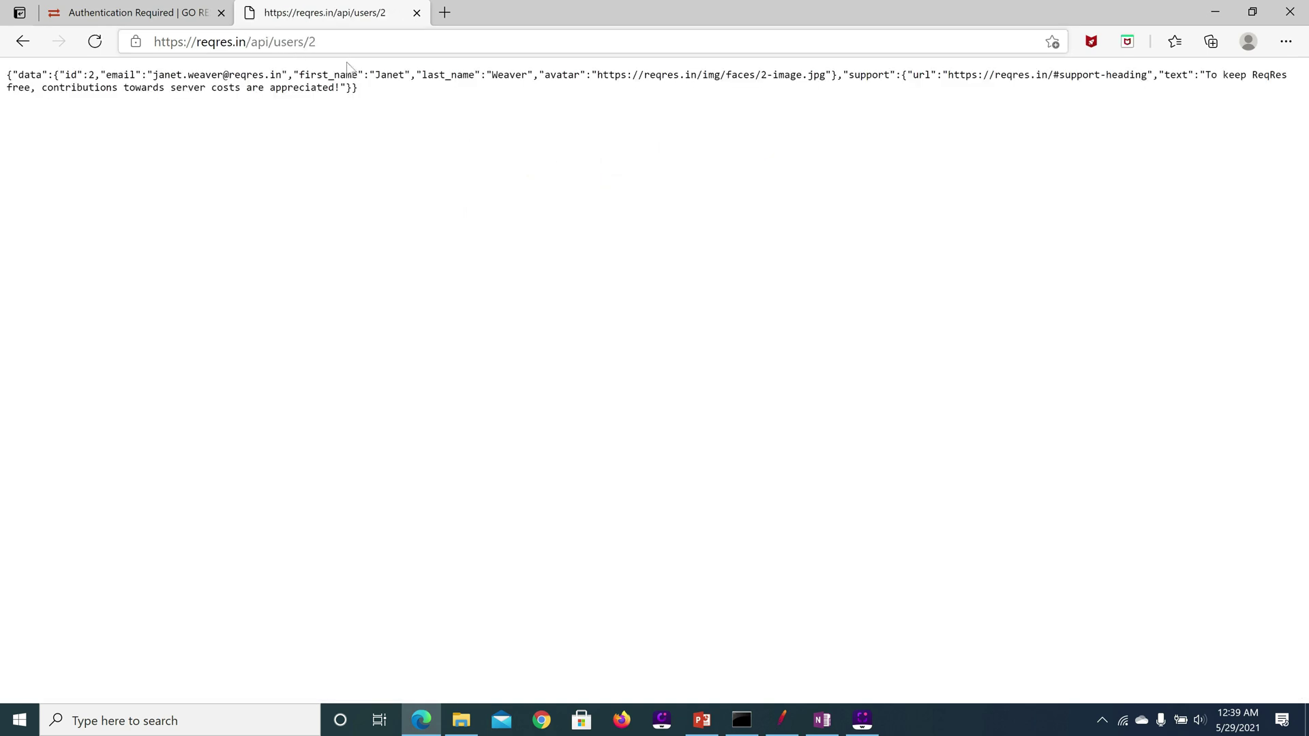
# - Copy the PUT request's JSON body from the OneNote notes into the JMeter PATCH request's body data and remove the spaces before its opening brace
pyautogui.hotkey('alt', 'Tab')
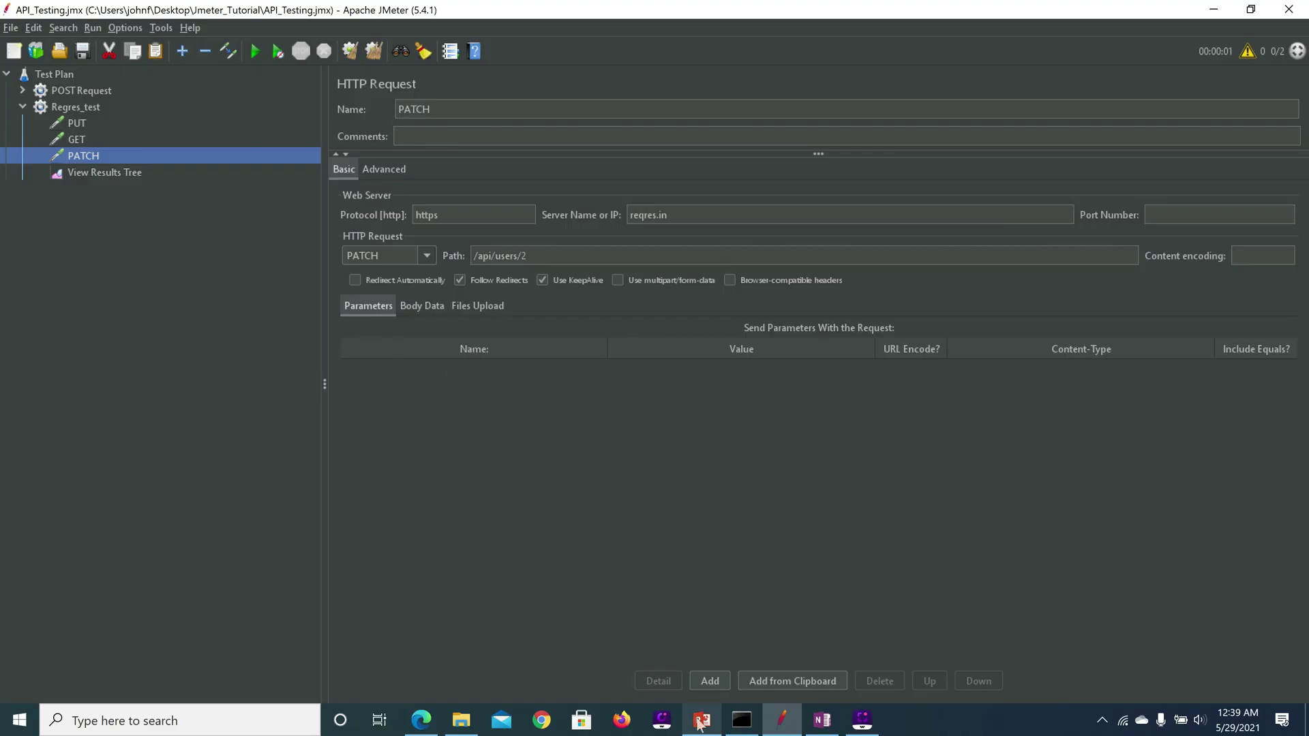
pyautogui.moveTo(787, 717)
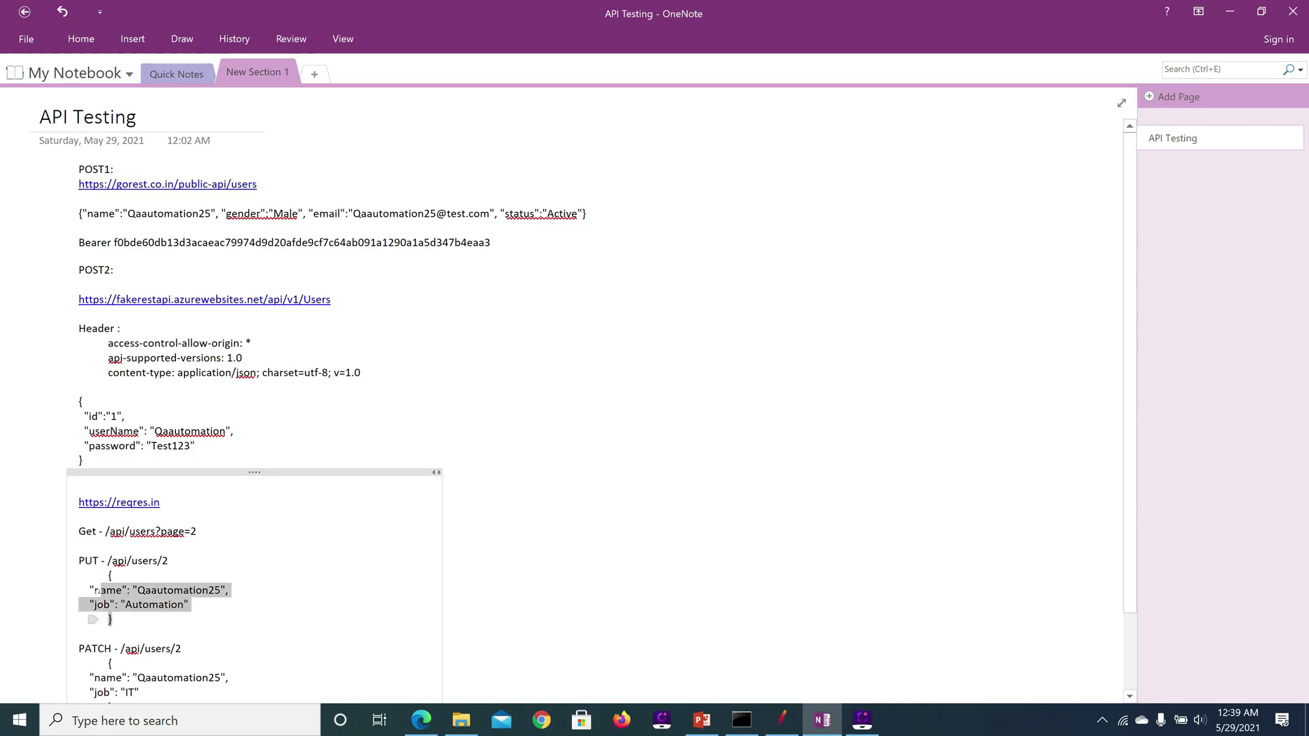
pyautogui.moveTo(103, 591); pyautogui.dragTo(97, 578)
pyautogui.hotkey('ctrl', 'c')
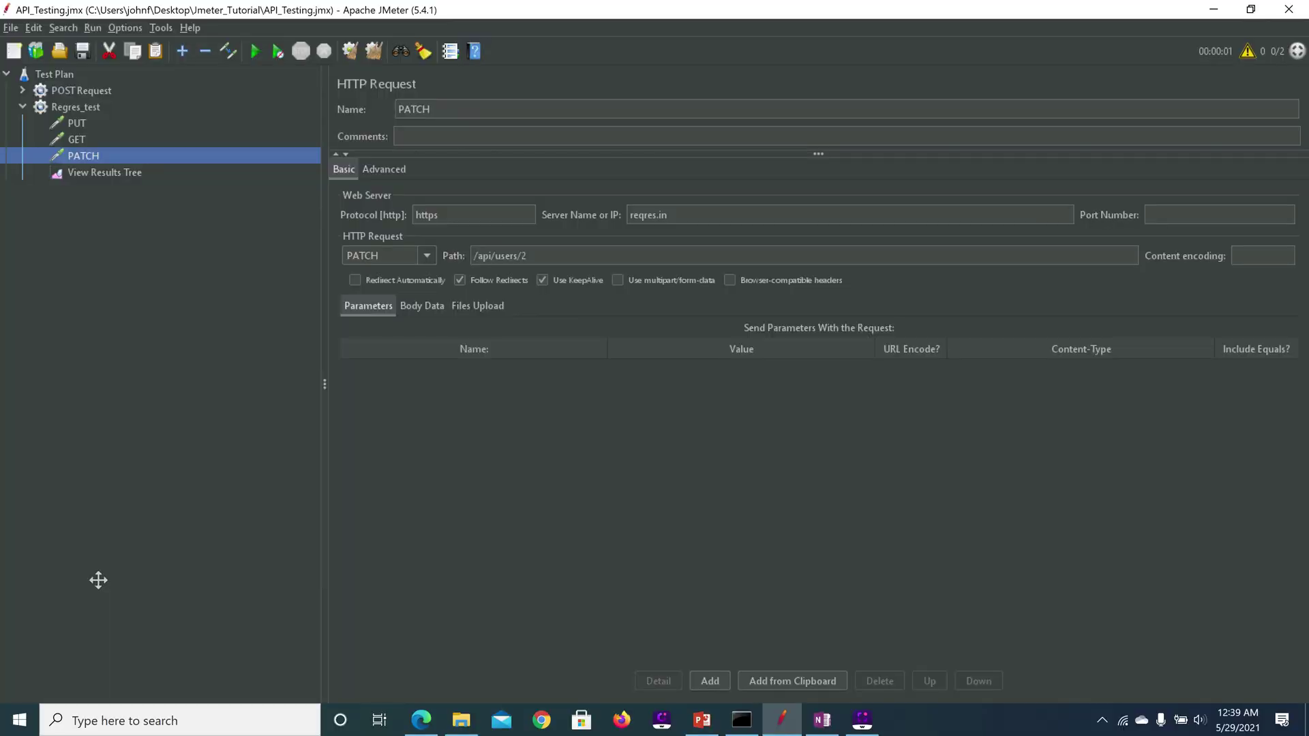
pyautogui.click(408, 306)
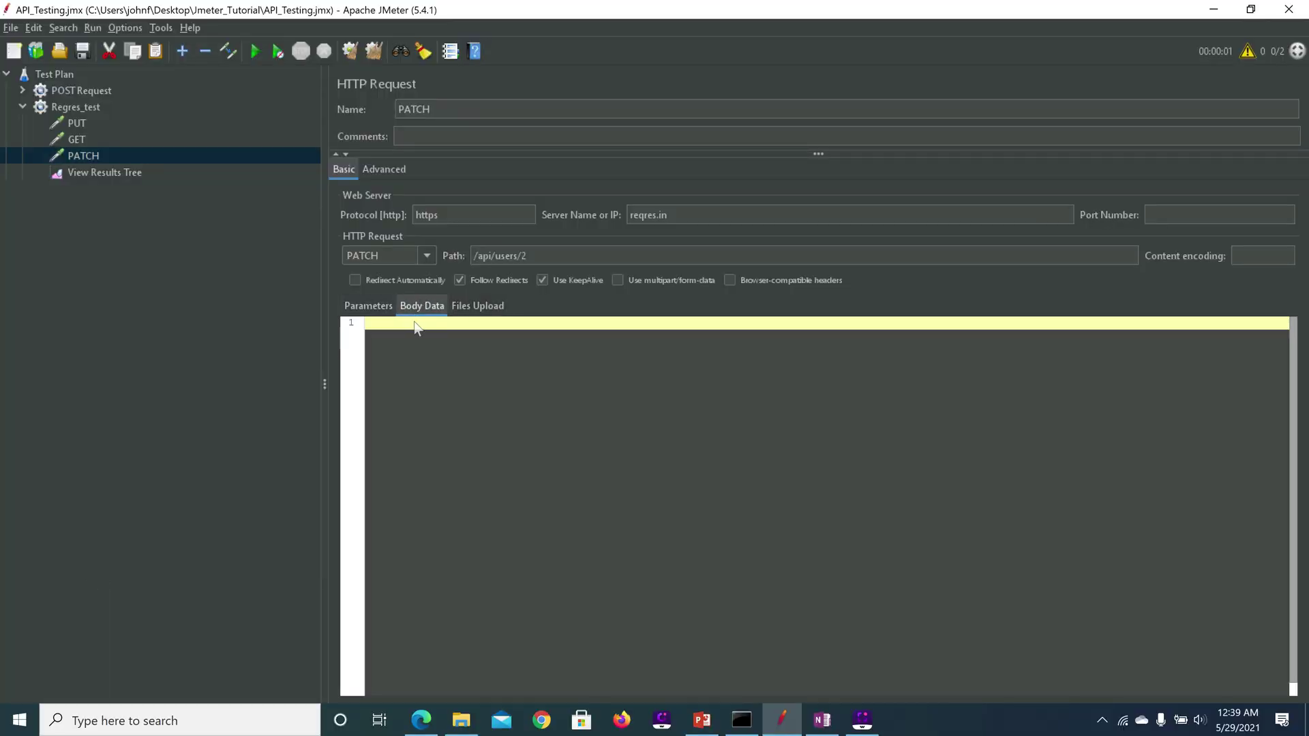
pyautogui.click(413, 323)
pyautogui.hotkey('ctrl', 'v')
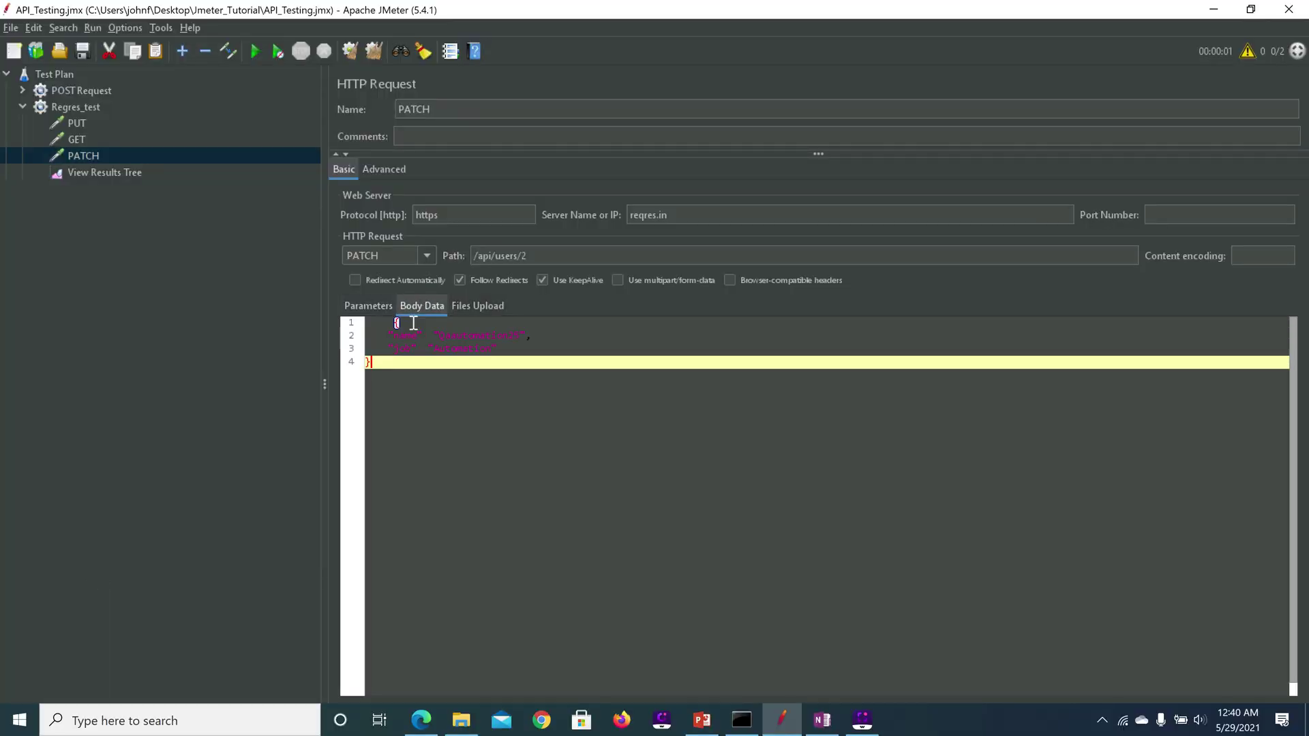
pyautogui.click(411, 321)
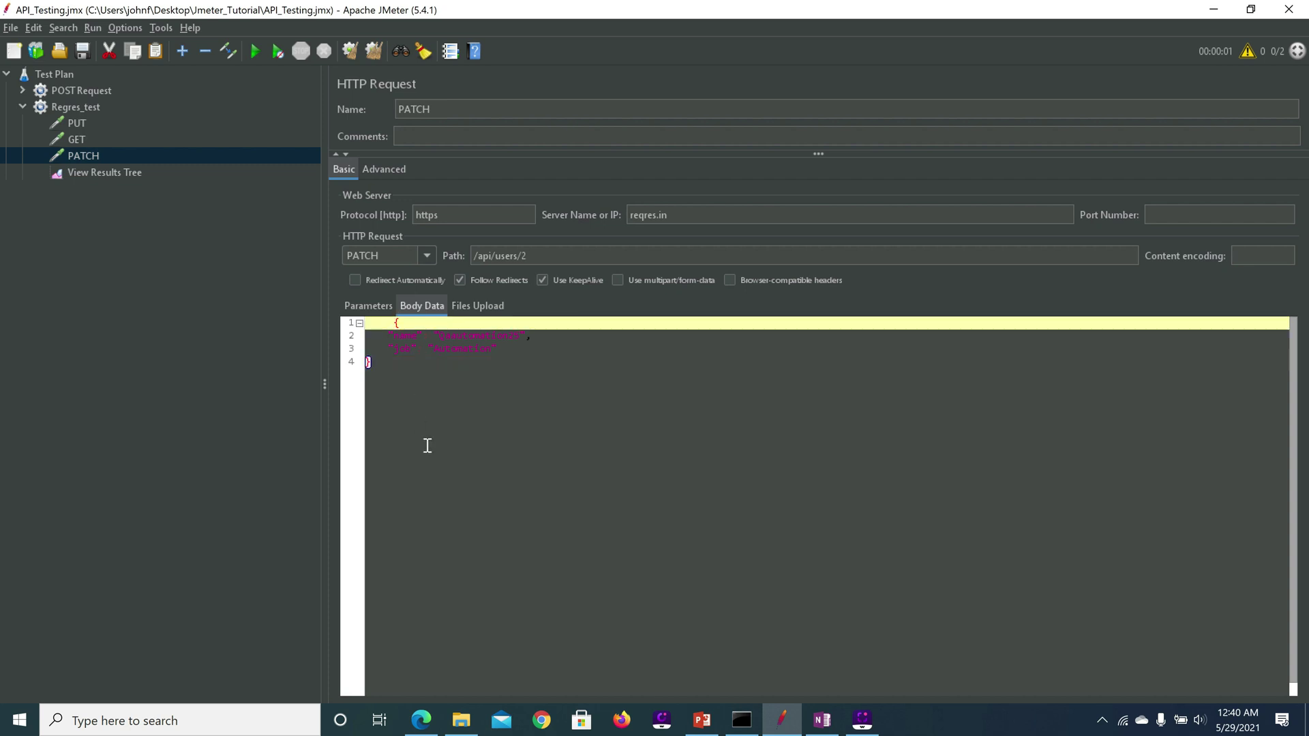
pyautogui.press('BackSpace')
pyautogui.press('BackSpace')
pyautogui.press('BackSpace')
pyautogui.press('BackSpace')
pyautogui.press('BackSpace')
pyautogui.press('BackSpace')
# - Change the job value in the PATCH request's body to IT and save the test plan
pyautogui.click(489, 348)
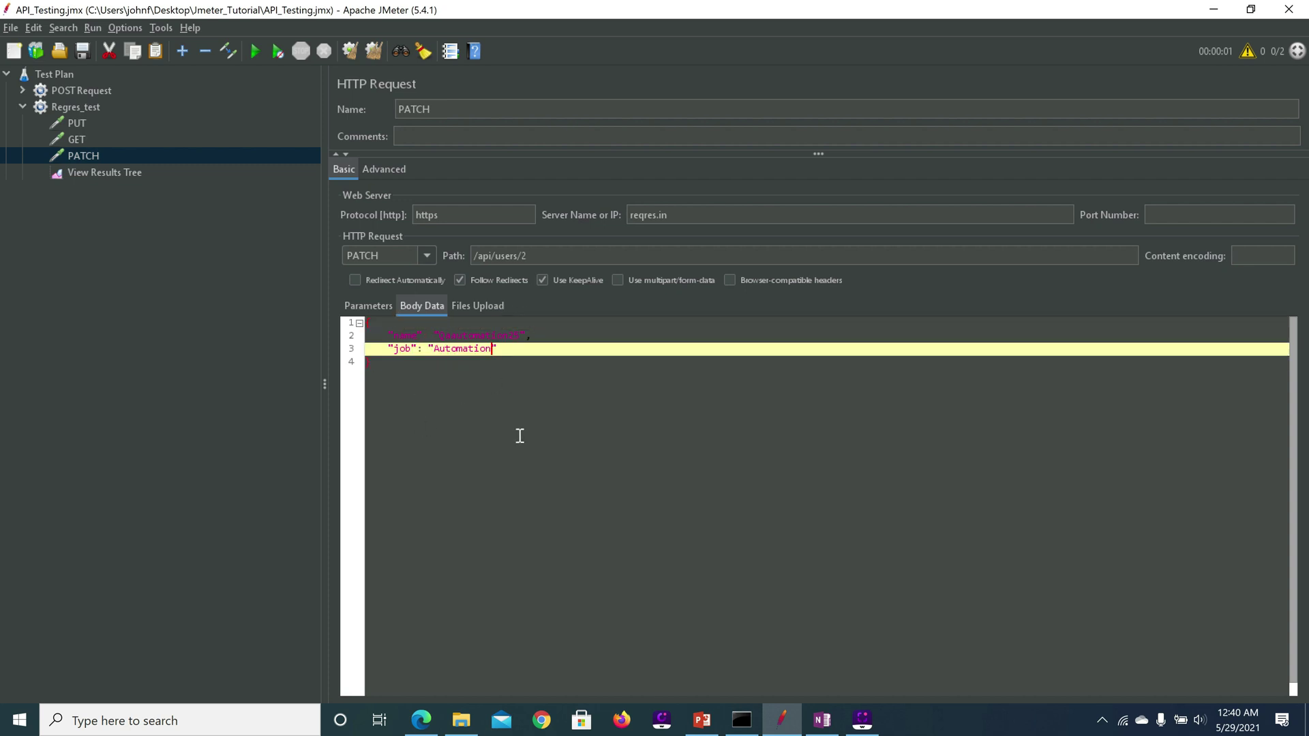
pyautogui.press('BackSpace')
pyautogui.press('BackSpace')
pyautogui.press('BackSpace')
pyautogui.press('BackSpace')
pyautogui.press('BackSpace')
pyautogui.press('BackSpace')
pyautogui.press('BackSpace')
pyautogui.press('BackSpace')
pyautogui.press('BackSpace')
pyautogui.press('BackSpace')
pyautogui.write('IT')
pyautogui.click(79, 52)
# - Display the results tree, clear all results and rerun the test plan
pyautogui.click(111, 173)
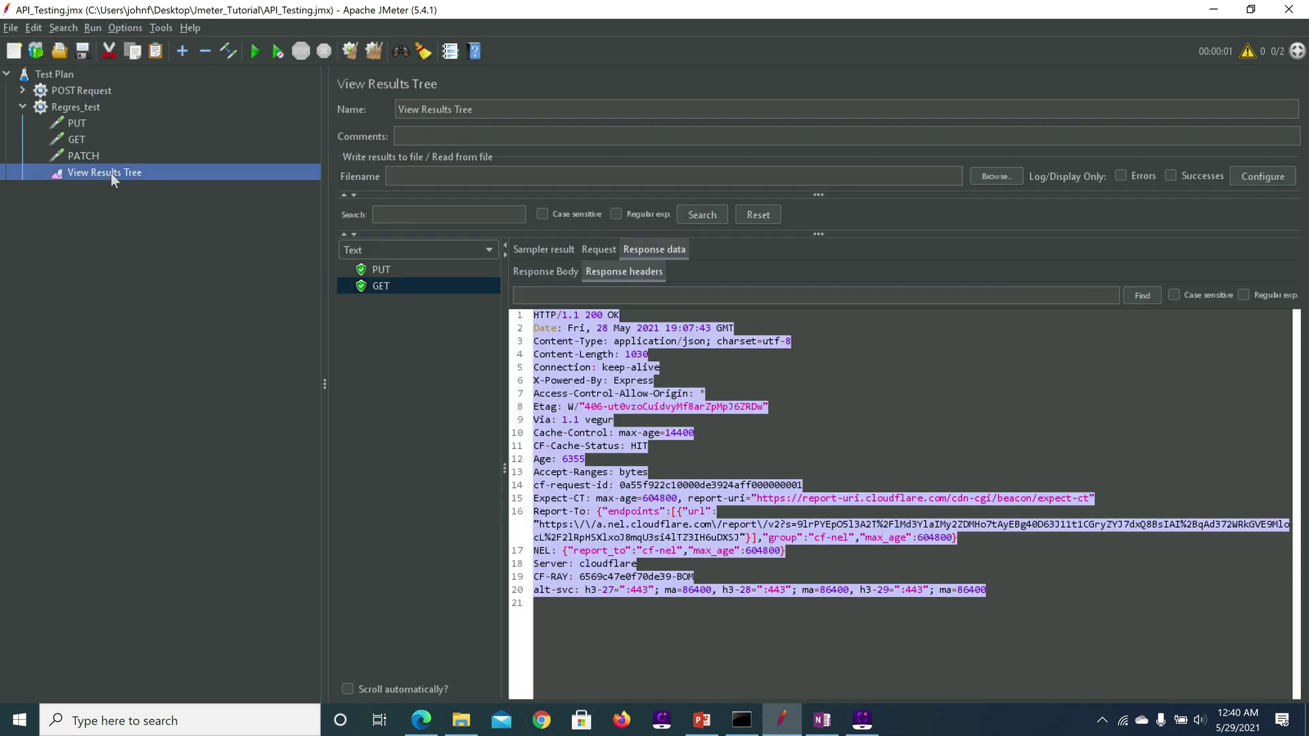
pyautogui.click(373, 51)
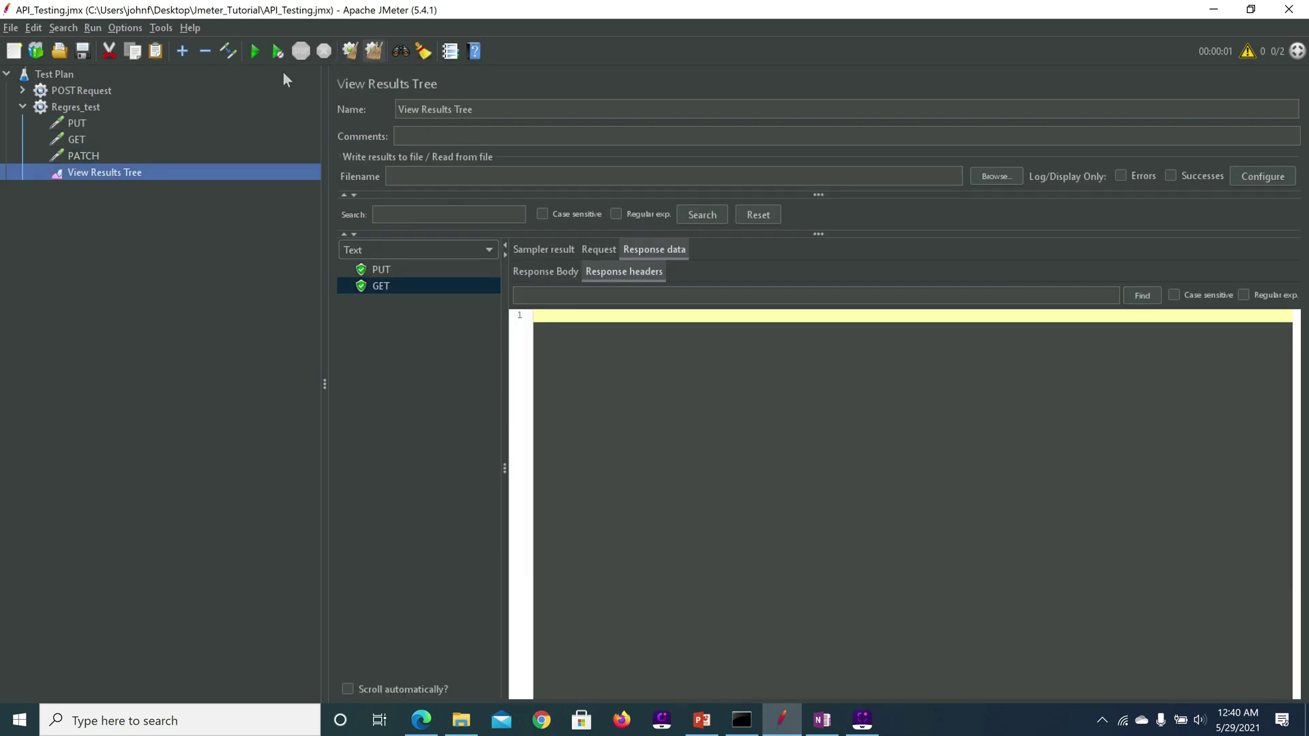
pyautogui.click(250, 57)
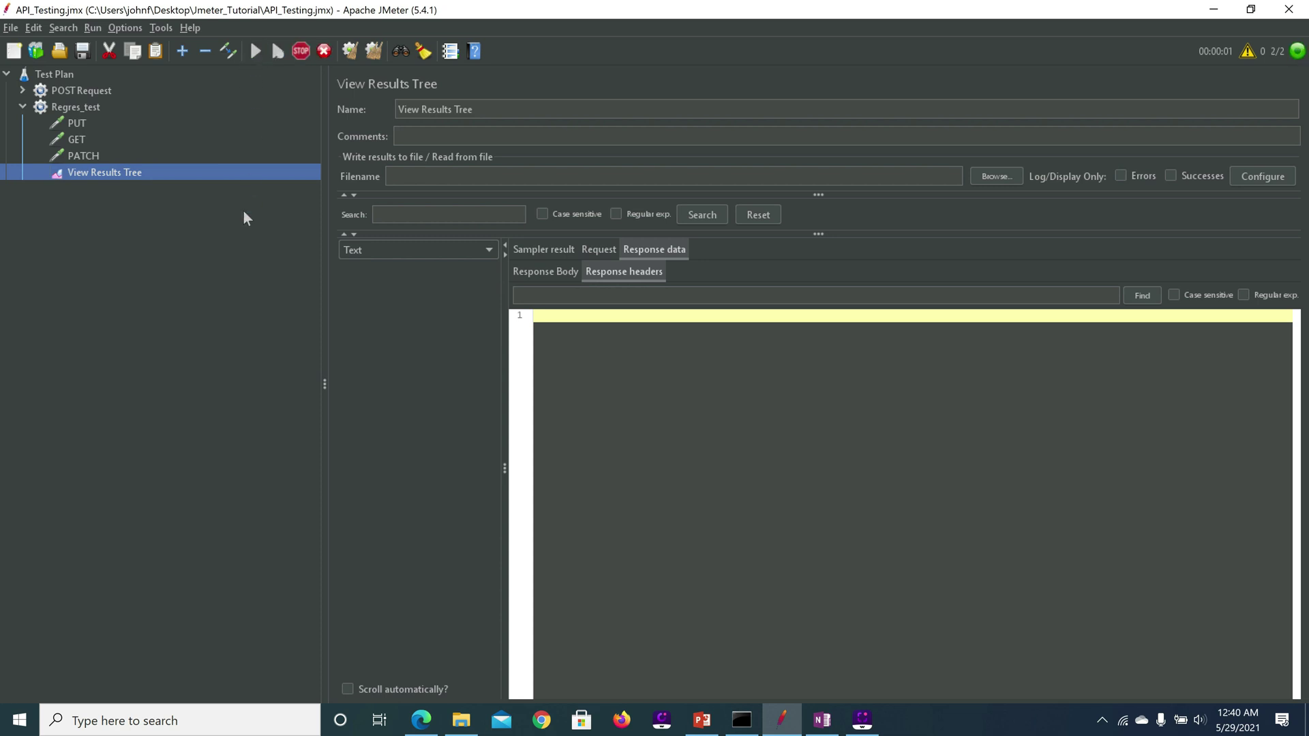
# - Examine the PATCH result's request body, response body and response headers
pyautogui.click(389, 304)
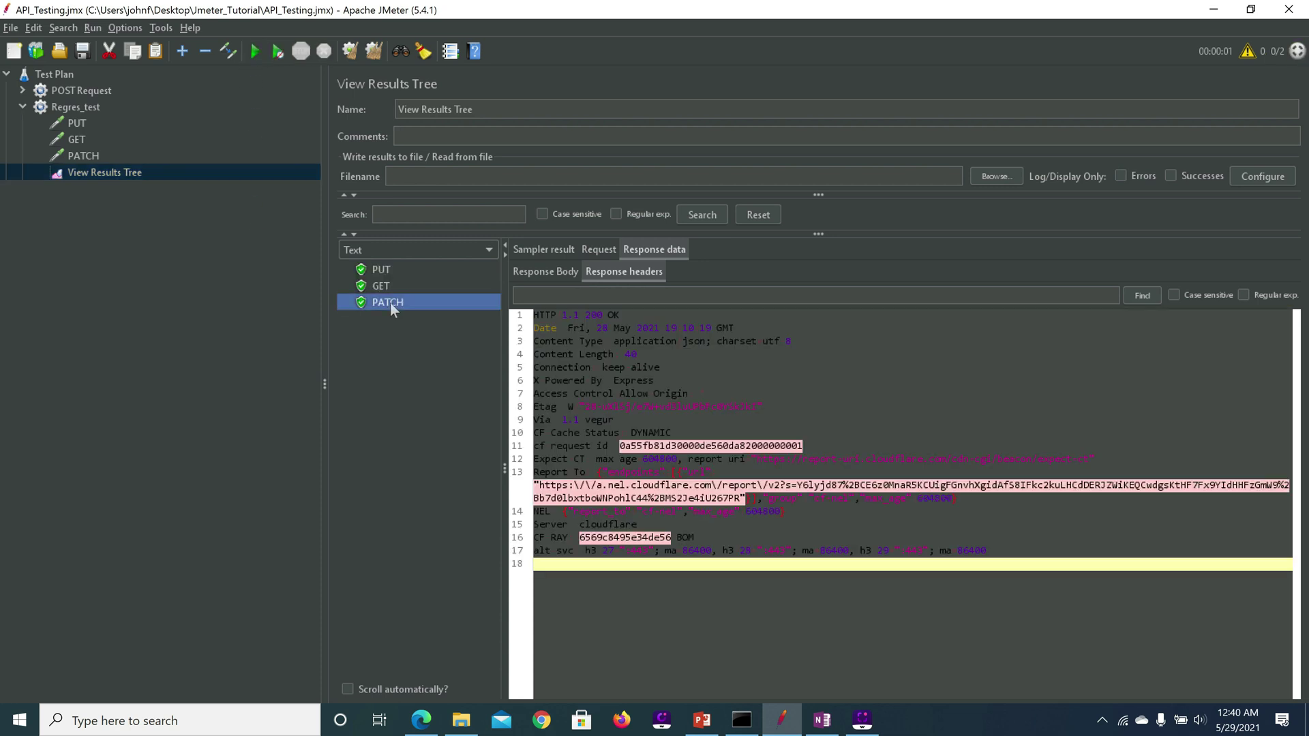
pyautogui.click(604, 250)
pyautogui.click(604, 345)
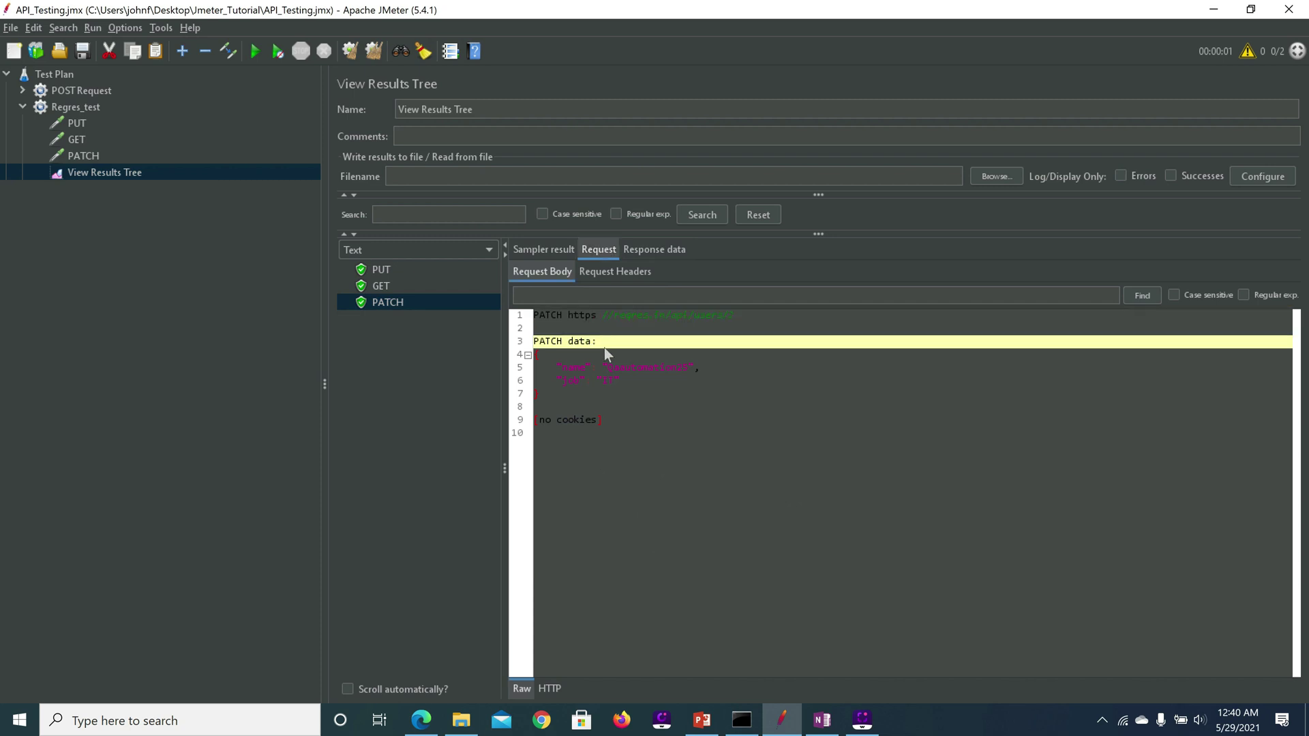
pyautogui.hotkey('ctrl', 'a')
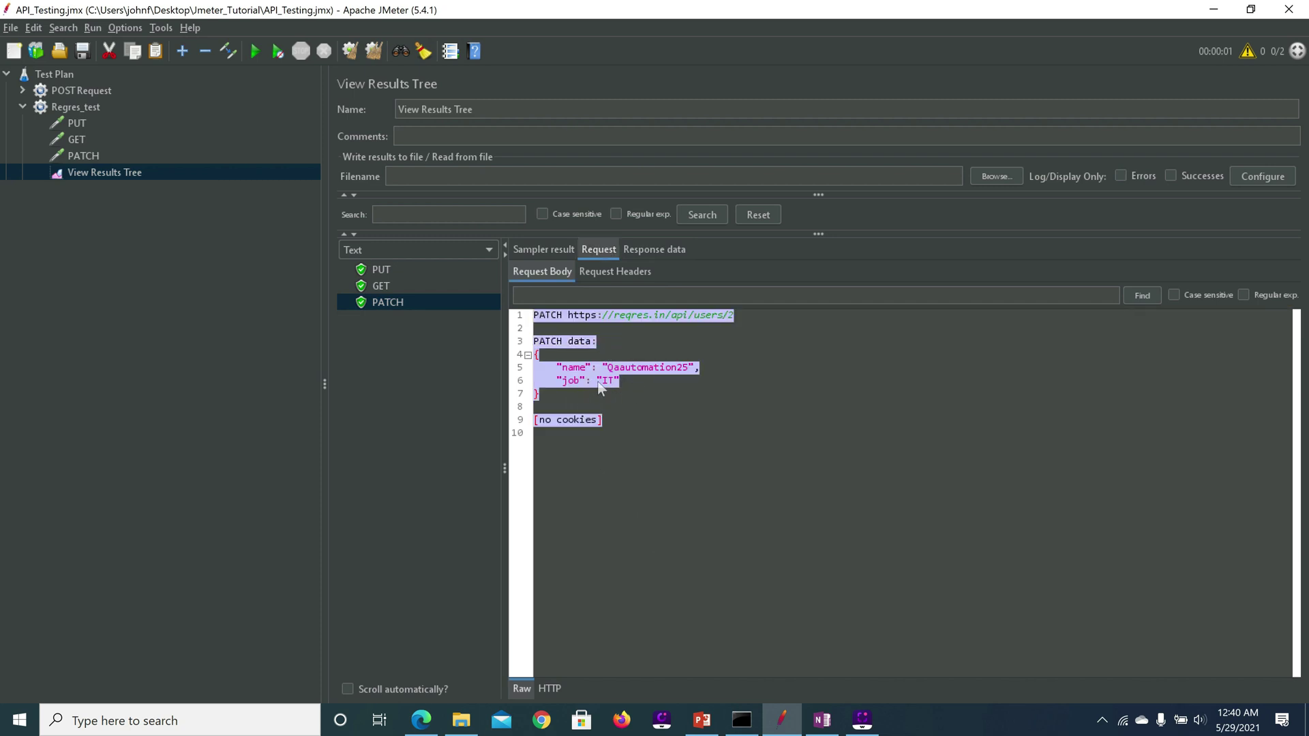
pyautogui.click(642, 247)
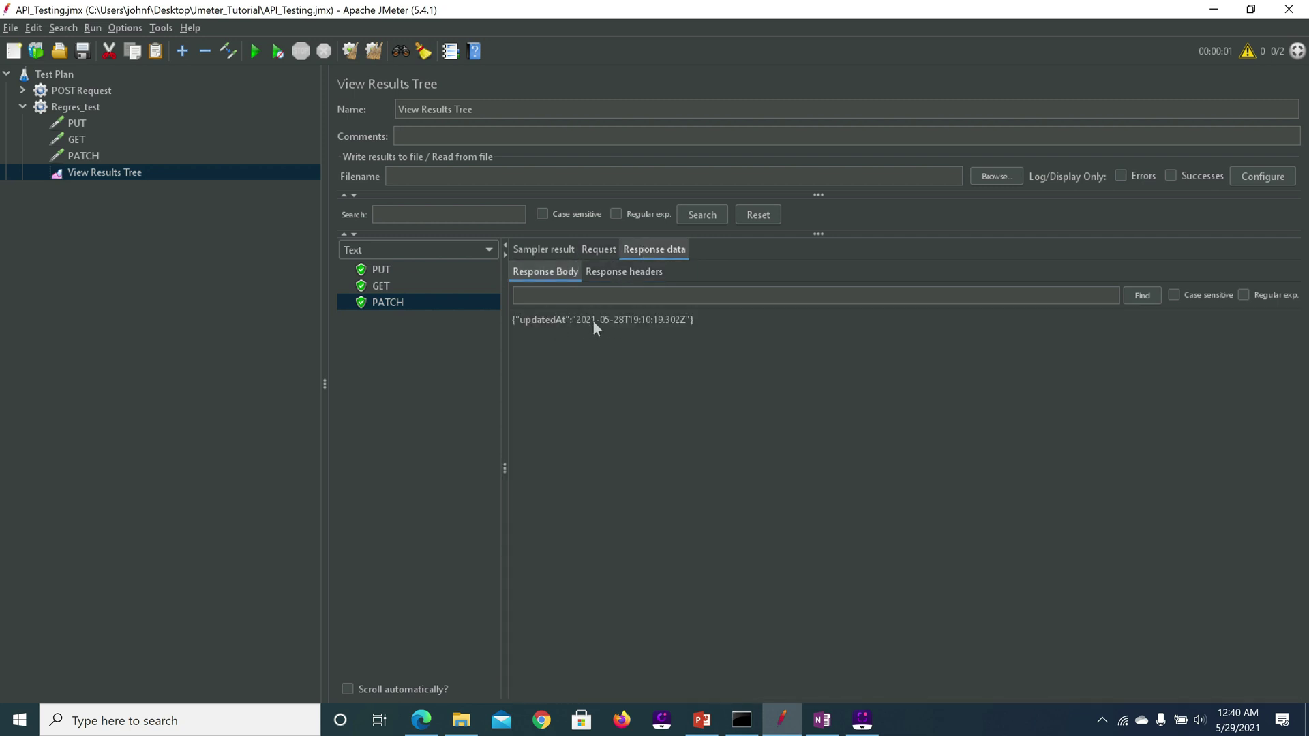
pyautogui.click(610, 273)
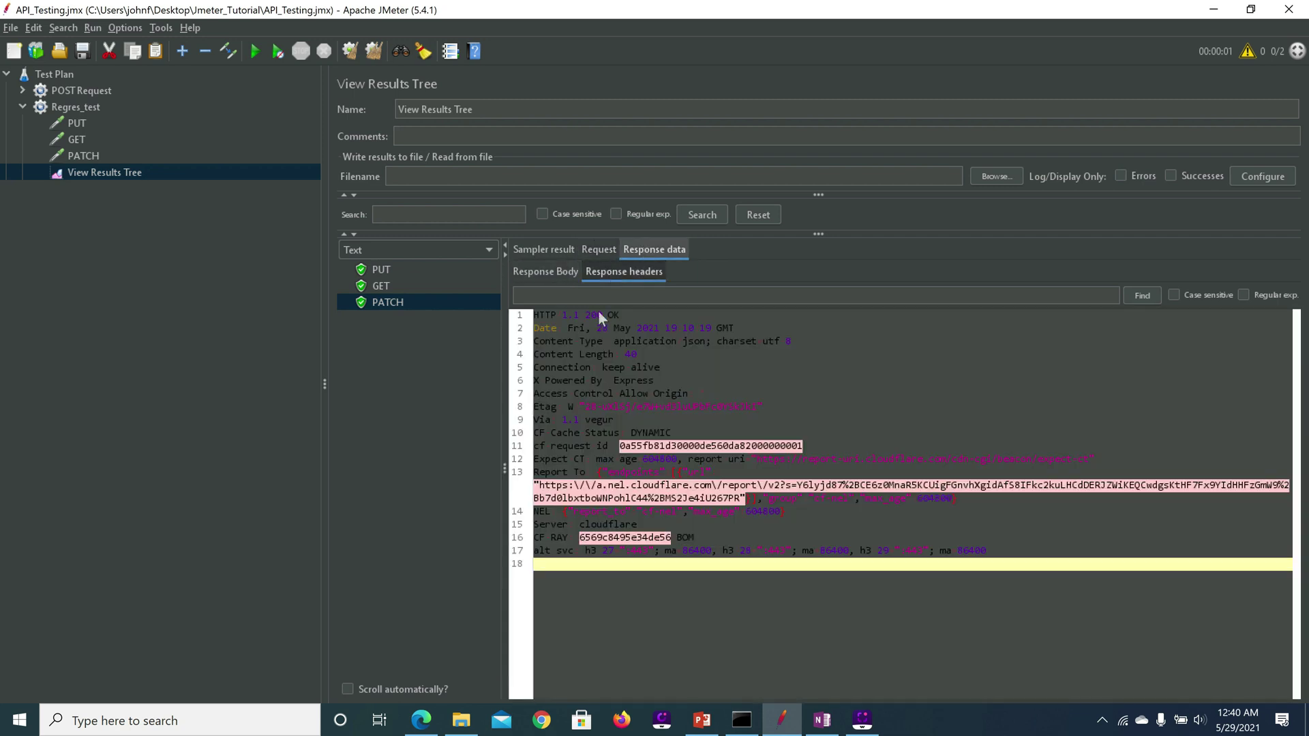
# - Highlight all the text of the PATCH result's response headers for reading
pyautogui.click(582, 370)
pyautogui.hotkey('ctrl', 'a')
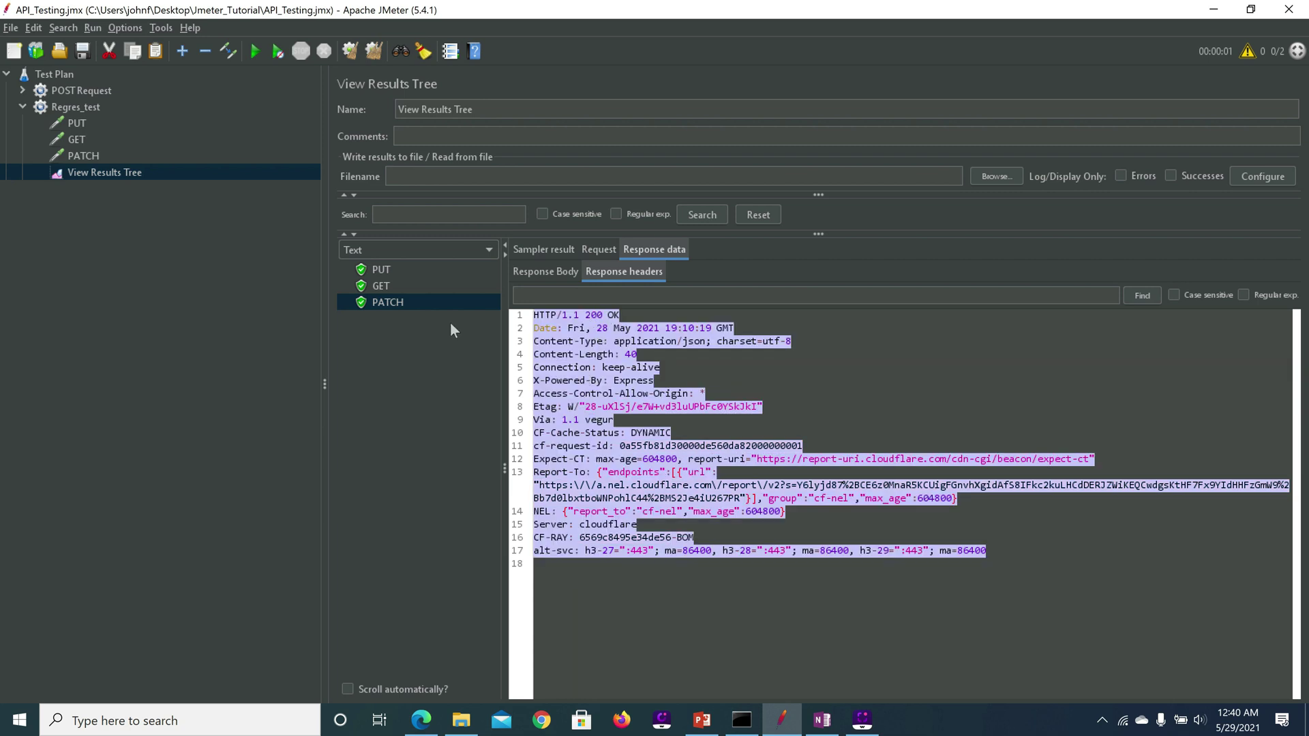
# - Add an HTTP Request sampler to the Regres_test thread group and name it DELETE
pyautogui.click(77, 108)
pyautogui.rightClick(79, 109)
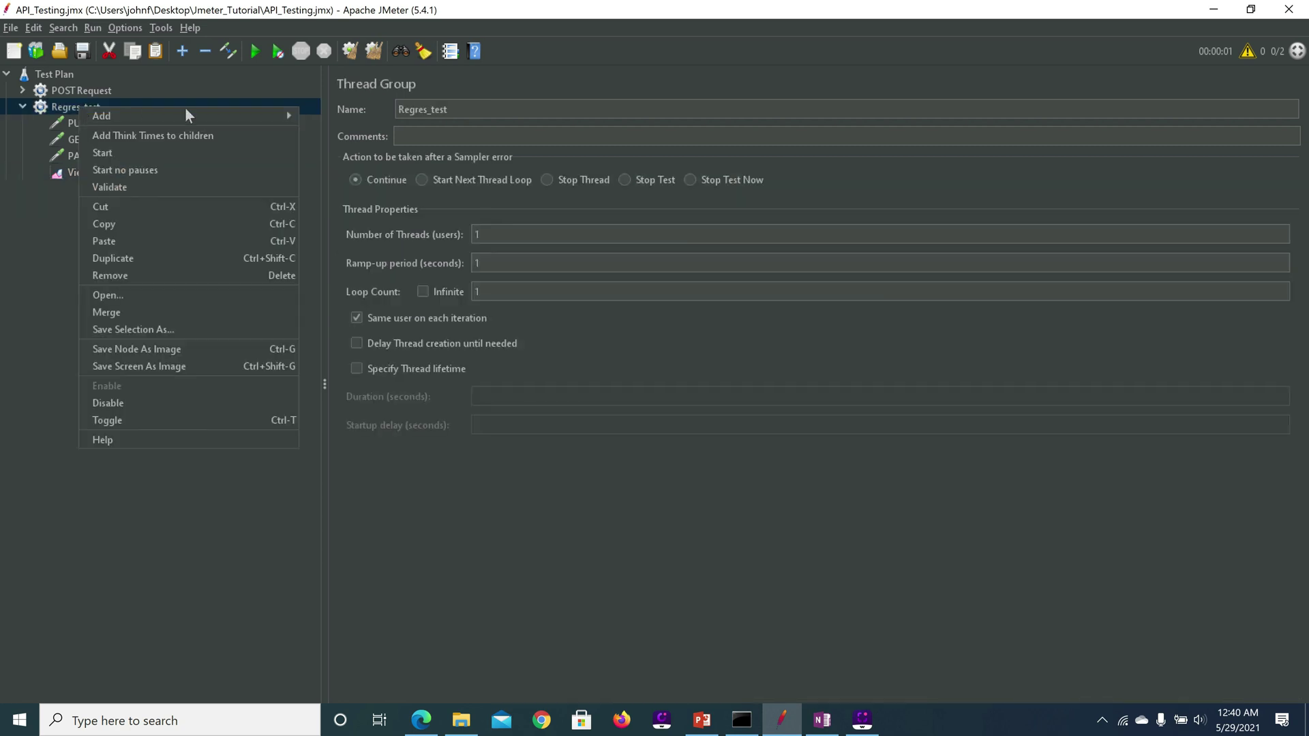
pyautogui.moveTo(251, 112)
pyautogui.moveTo(326, 114)
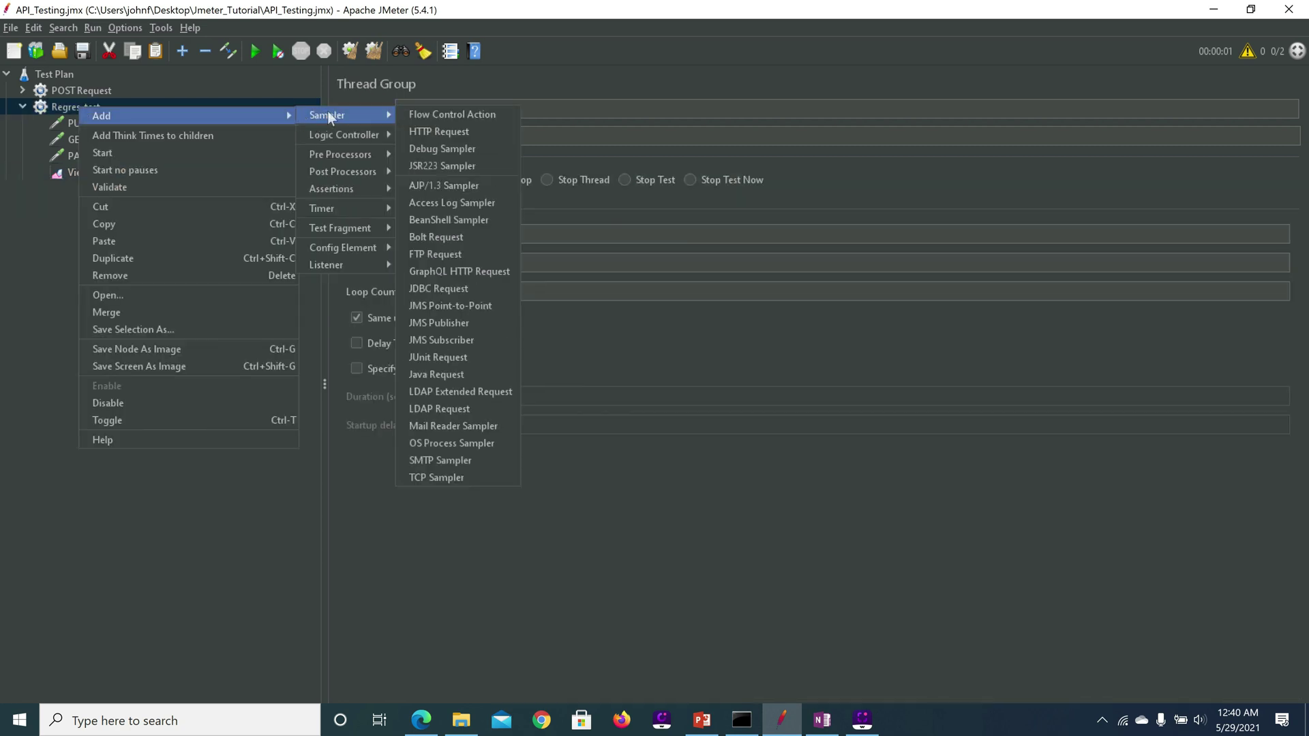
pyautogui.click(411, 130)
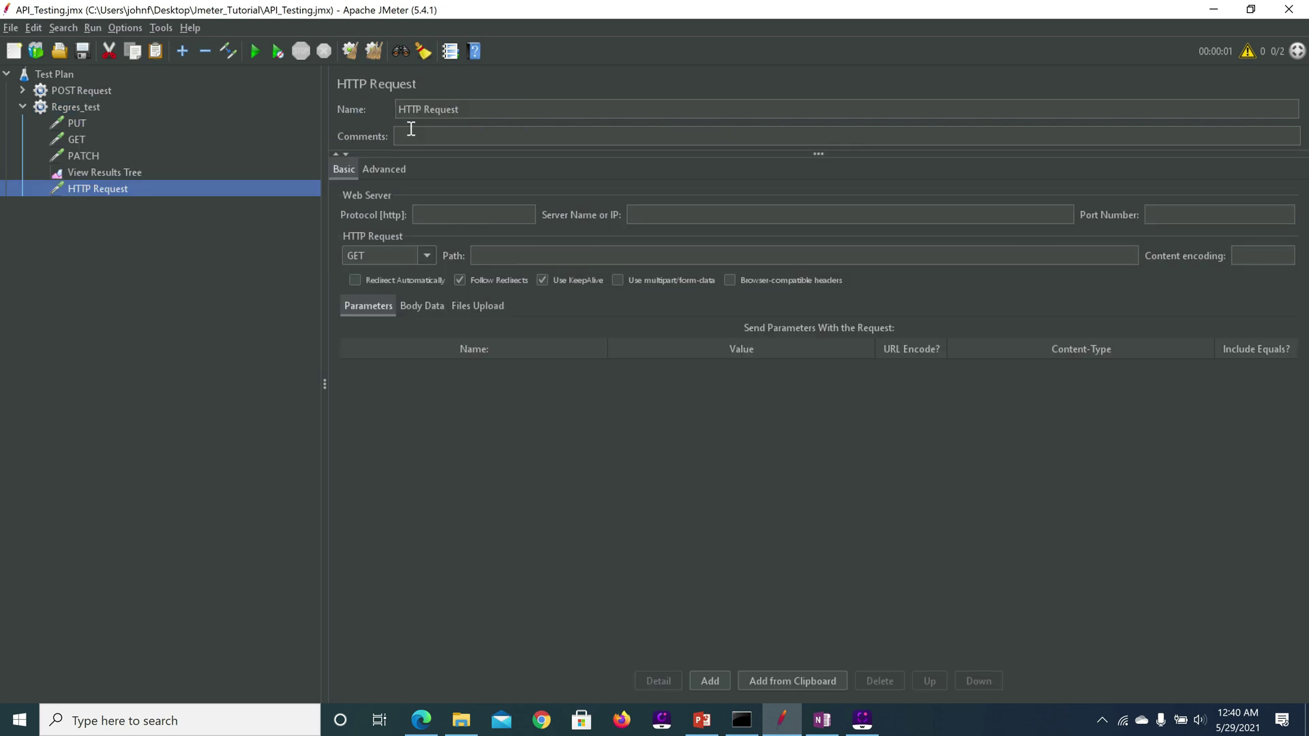
pyautogui.click(473, 108)
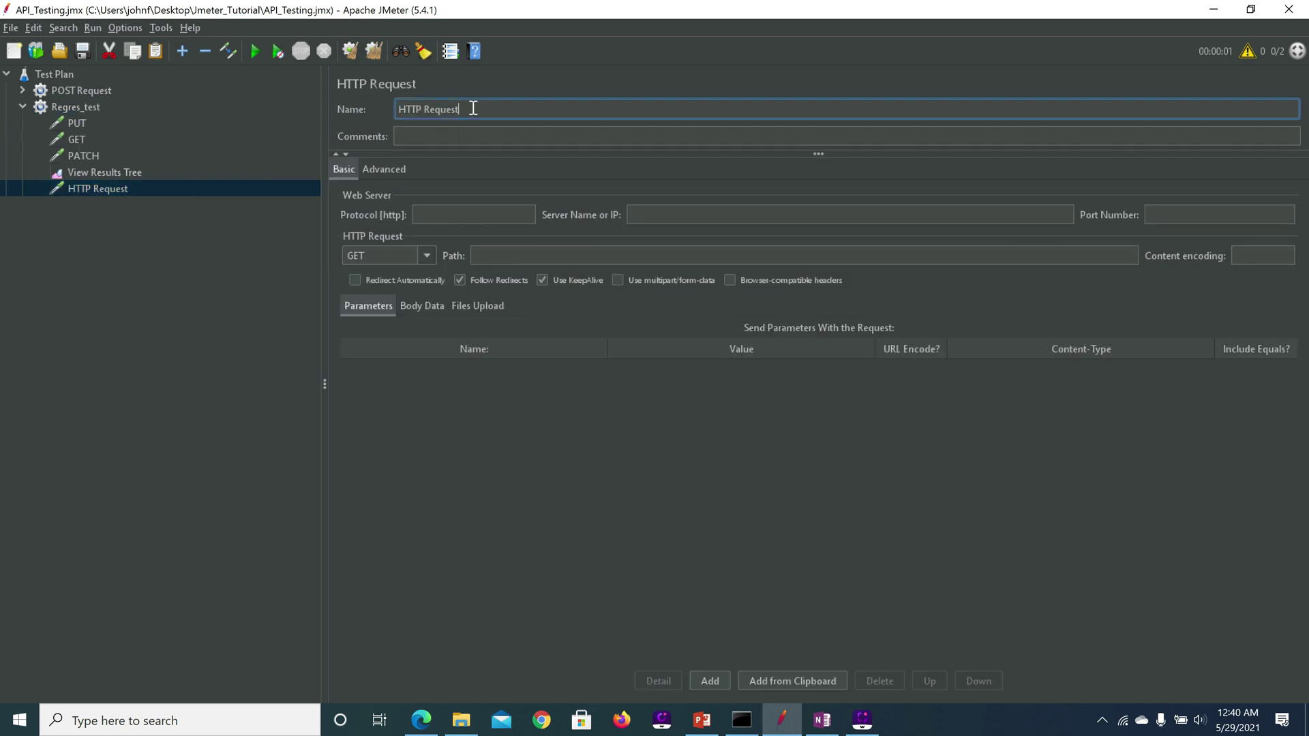
pyautogui.press('BackSpace')
pyautogui.press('BackSpace')
pyautogui.press('BackSpace')
pyautogui.press('BackSpace')
pyautogui.press('BackSpace')
pyautogui.press('BackSpace')
pyautogui.press('BackSpace')
pyautogui.press('BackSpace')
pyautogui.press('BackSpace')
pyautogui.press('BackSpace')
pyautogui.press('BackSpace')
pyautogui.write('DELETE')
# - Set the DELETE request's protocol to https, its server name to reqre.in and its path to /api/users/2
pyautogui.click(507, 218)
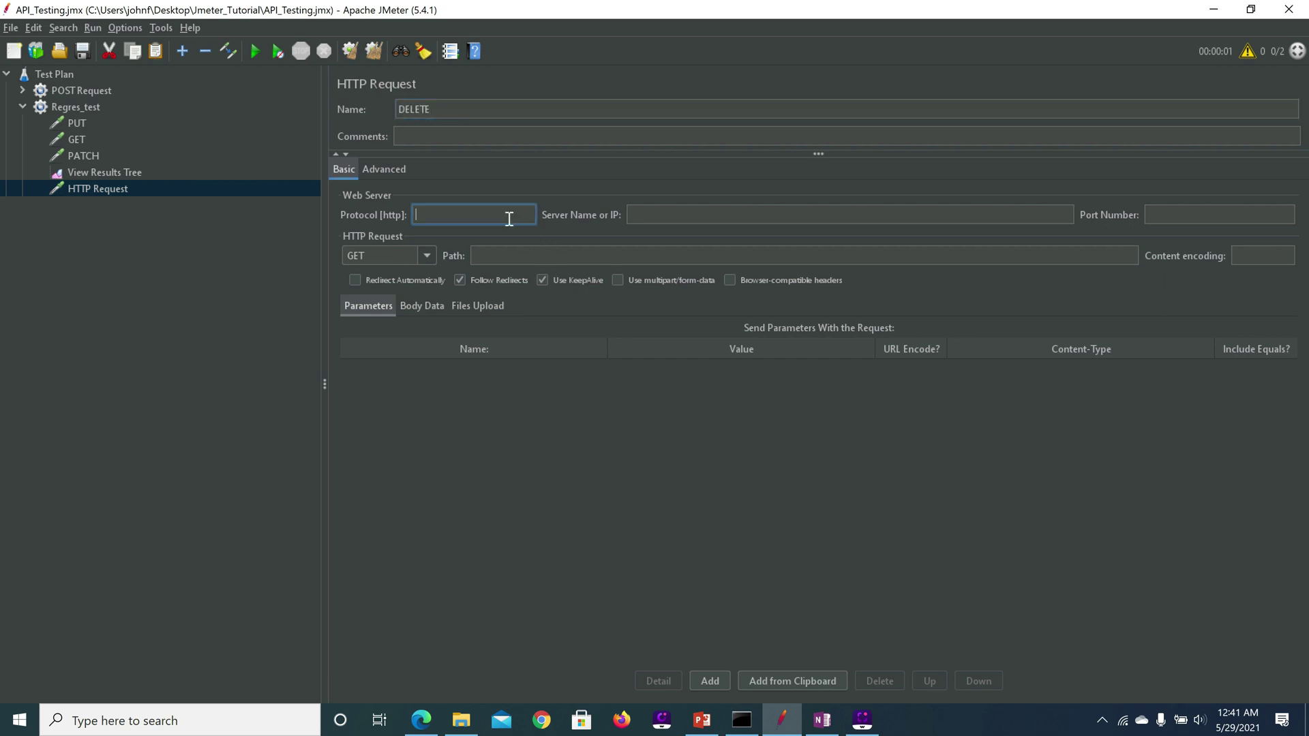
pyautogui.write('https')
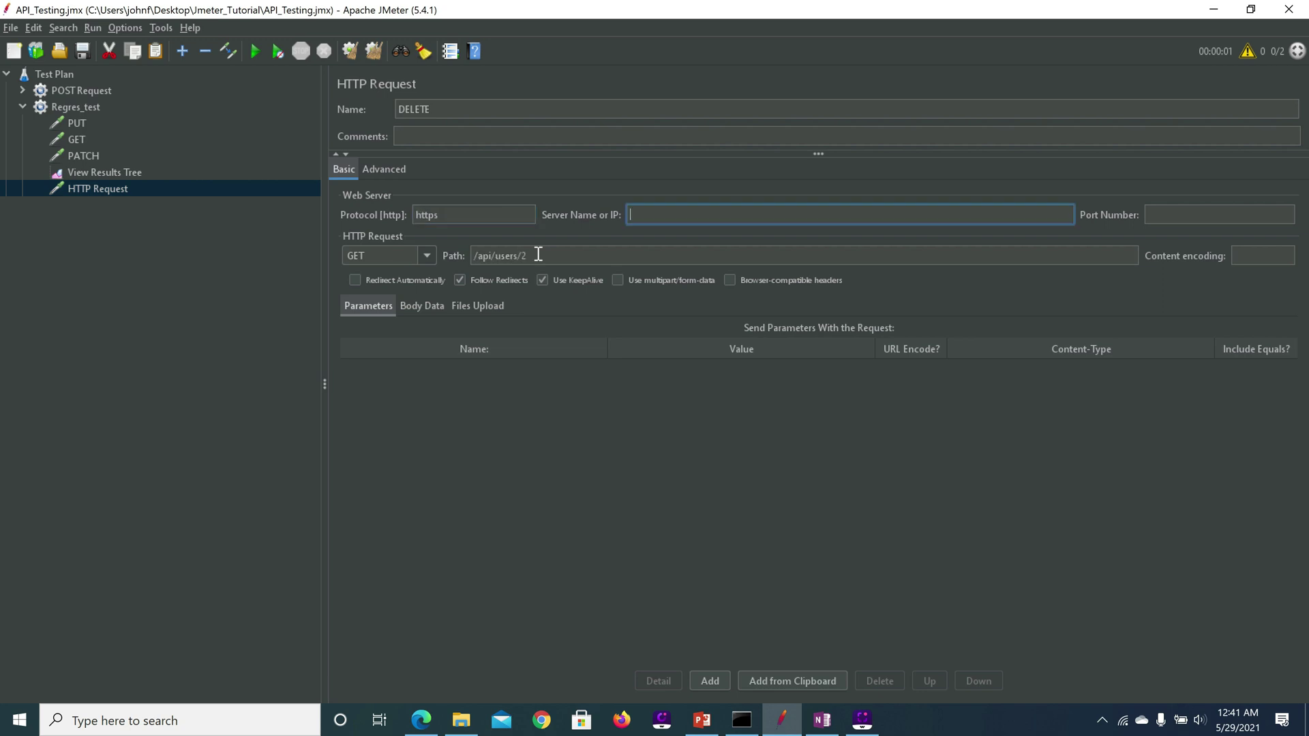
pyautogui.click(538, 254)
pyautogui.click(654, 212)
pyautogui.write('reqre')
pyautogui.write('s.in')
# - Set the new request's HTTP method to DELETE and save the test plan
pyautogui.click(428, 256)
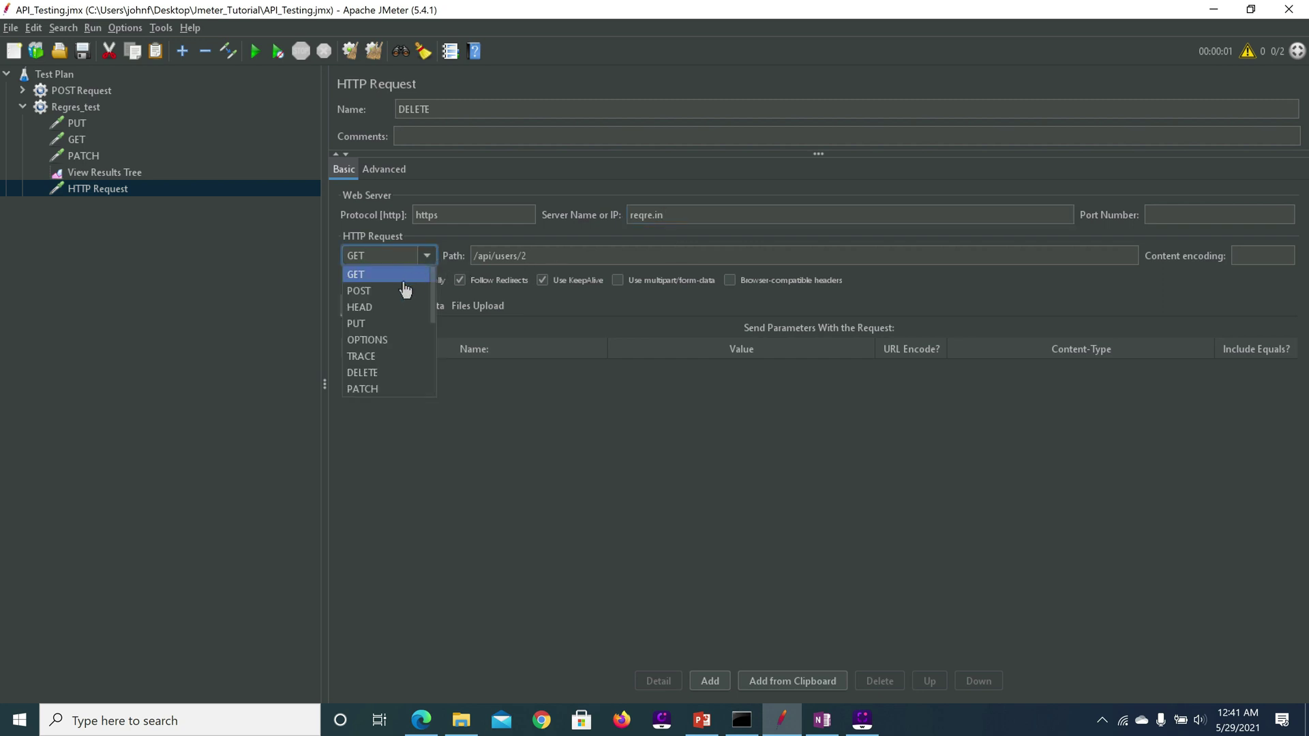
pyautogui.click(397, 374)
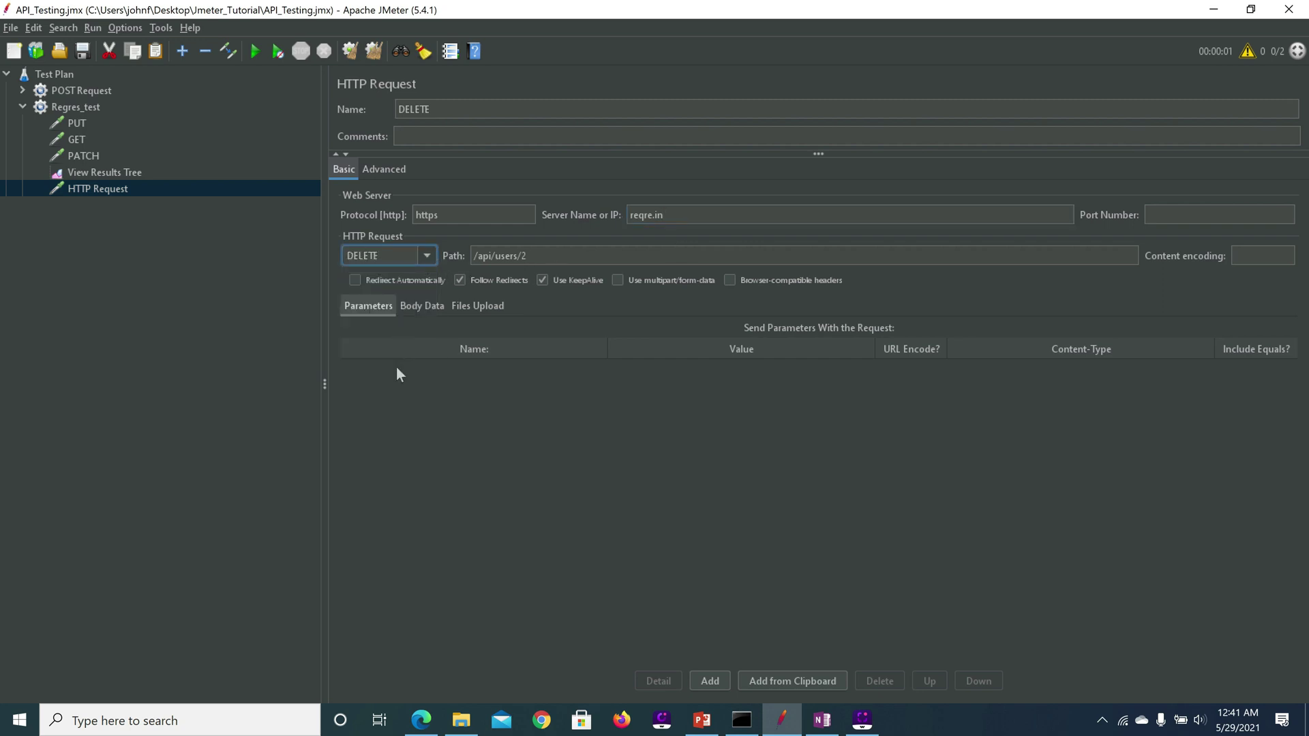
pyautogui.click(82, 51)
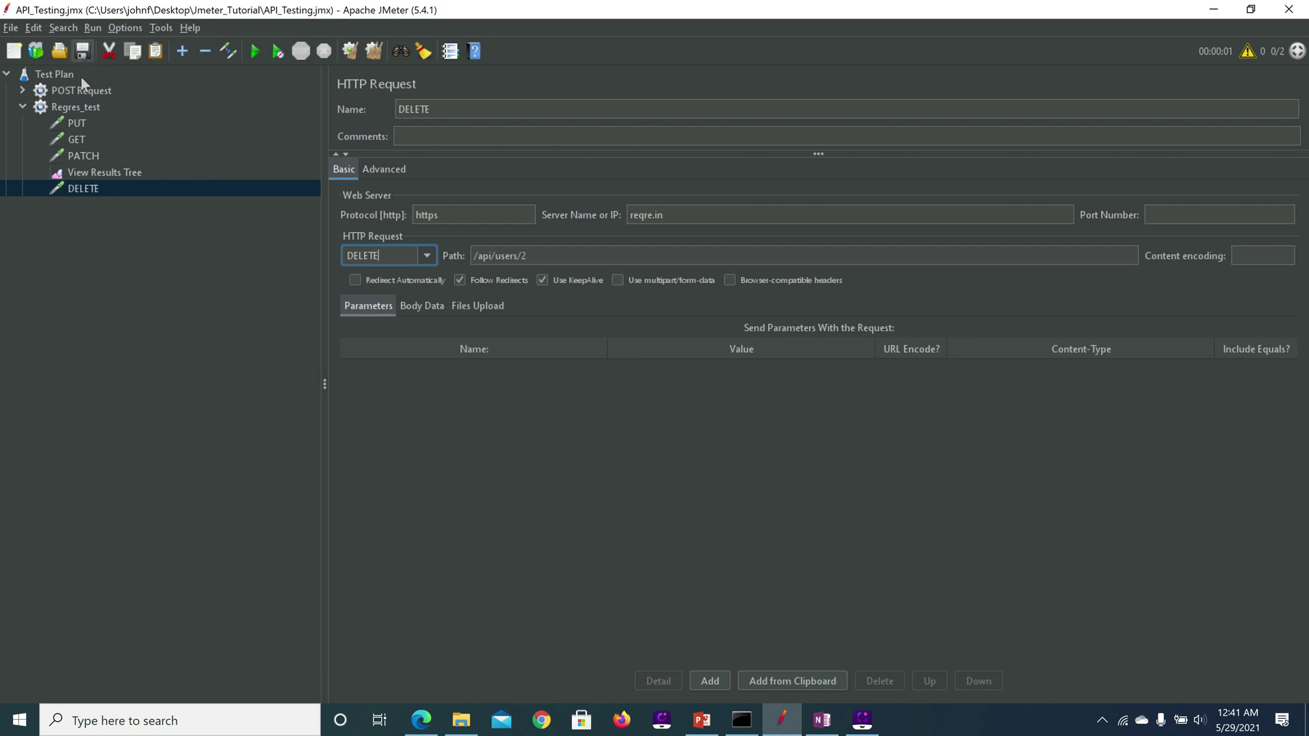
# - Reorder the Regres_test elements as GET, PUT, PATCH, DELETE and View Results Tree, and run the test plan
pyautogui.moveTo(89, 166); pyautogui.dragTo(89, 166)
pyautogui.click(104, 188)
pyautogui.click(255, 51)
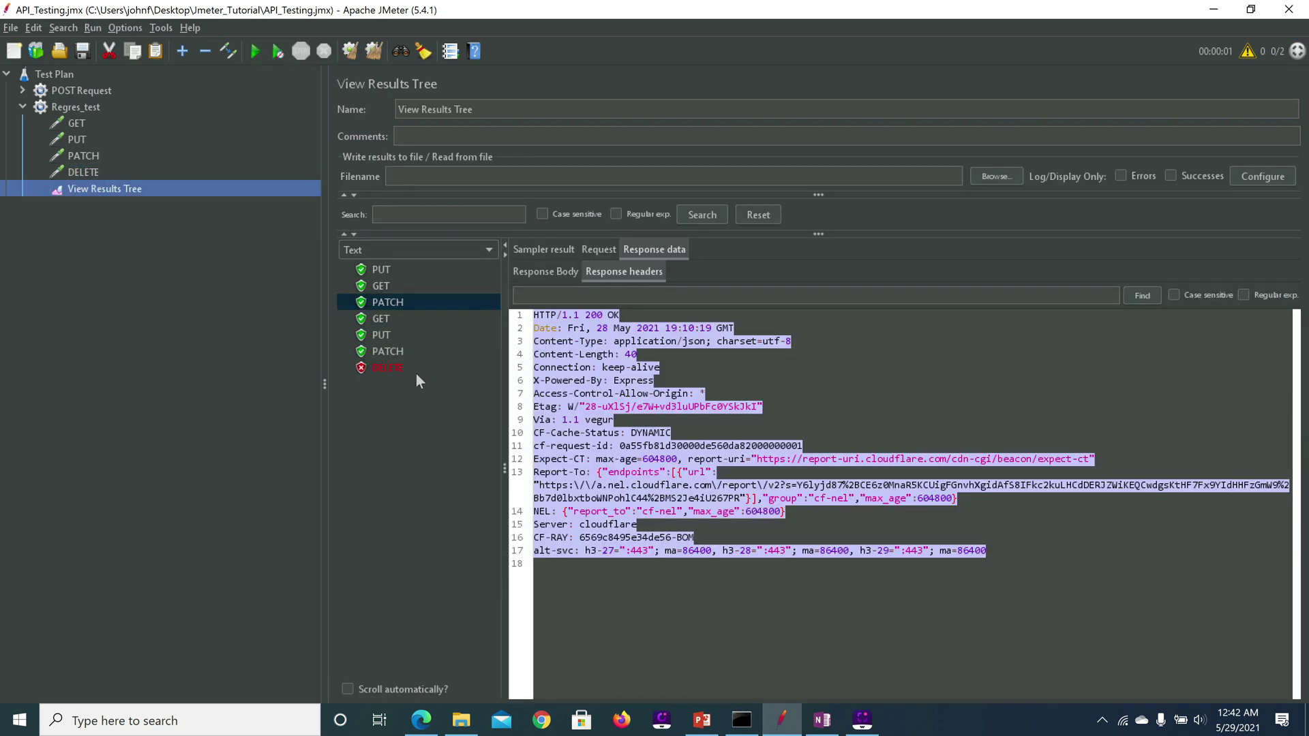
# - Examine the DELETE result's response headers and request body
pyautogui.click(394, 369)
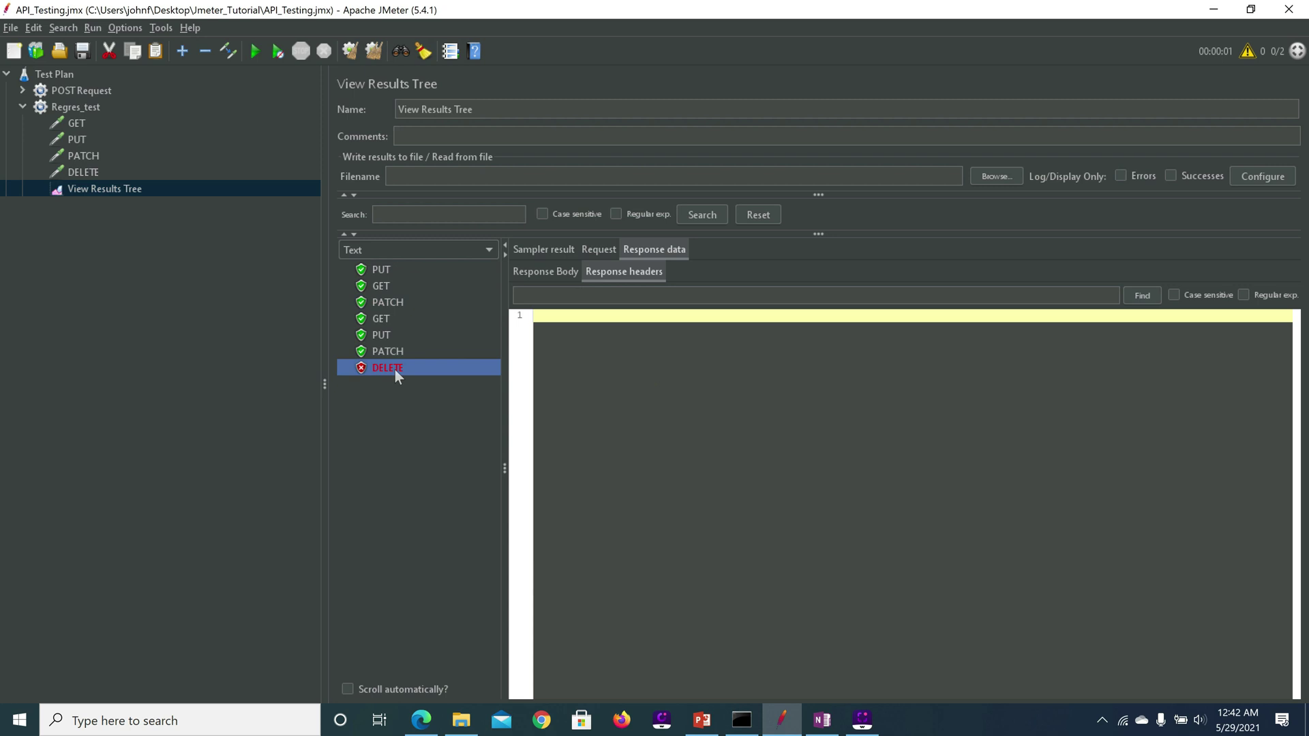
pyautogui.click(601, 249)
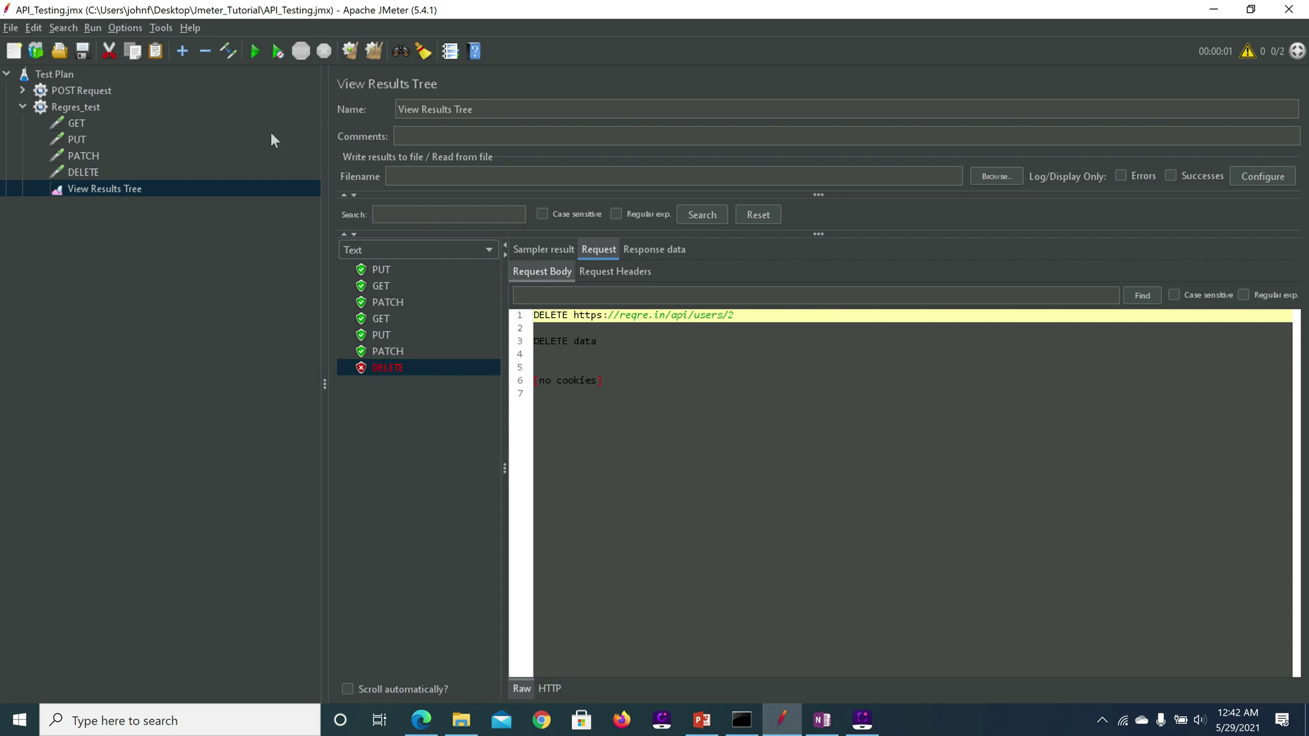
# - Copy the server name reqres.in from the PATCH request and replace the DELETE request's server name with it
pyautogui.click(87, 158)
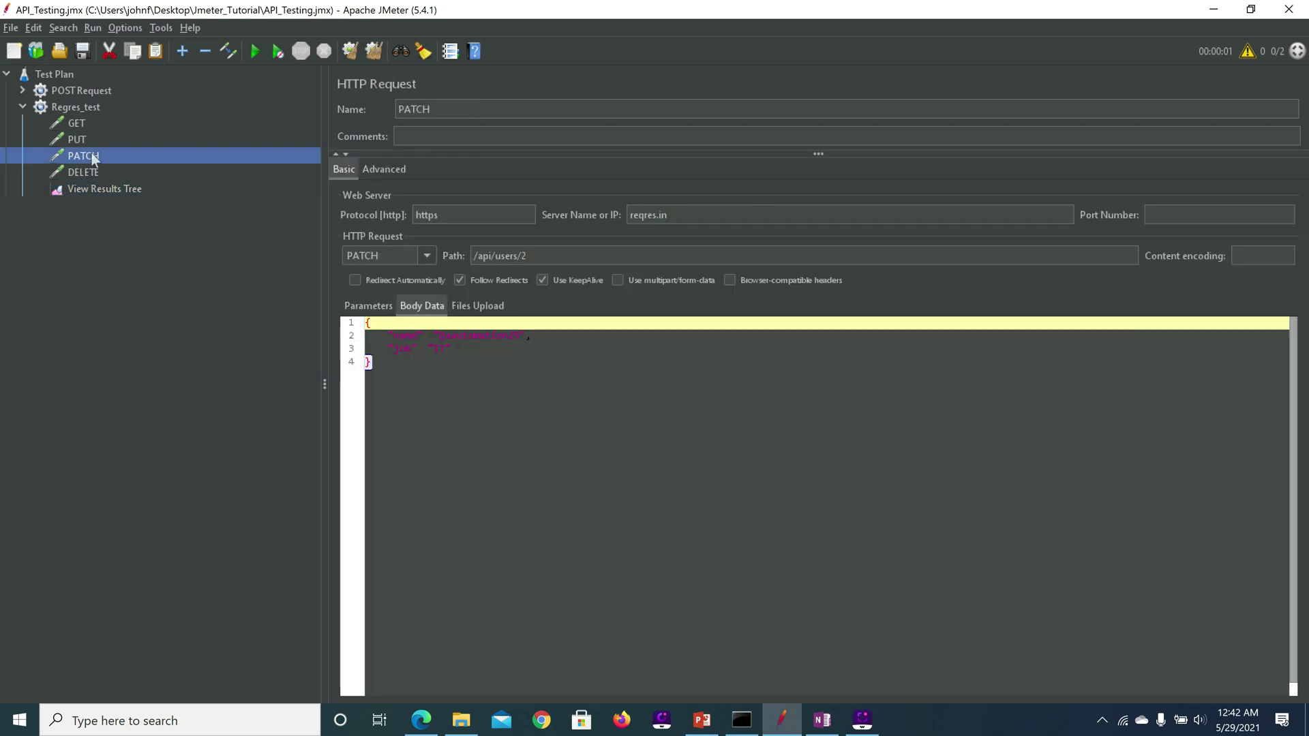
pyautogui.click(689, 214)
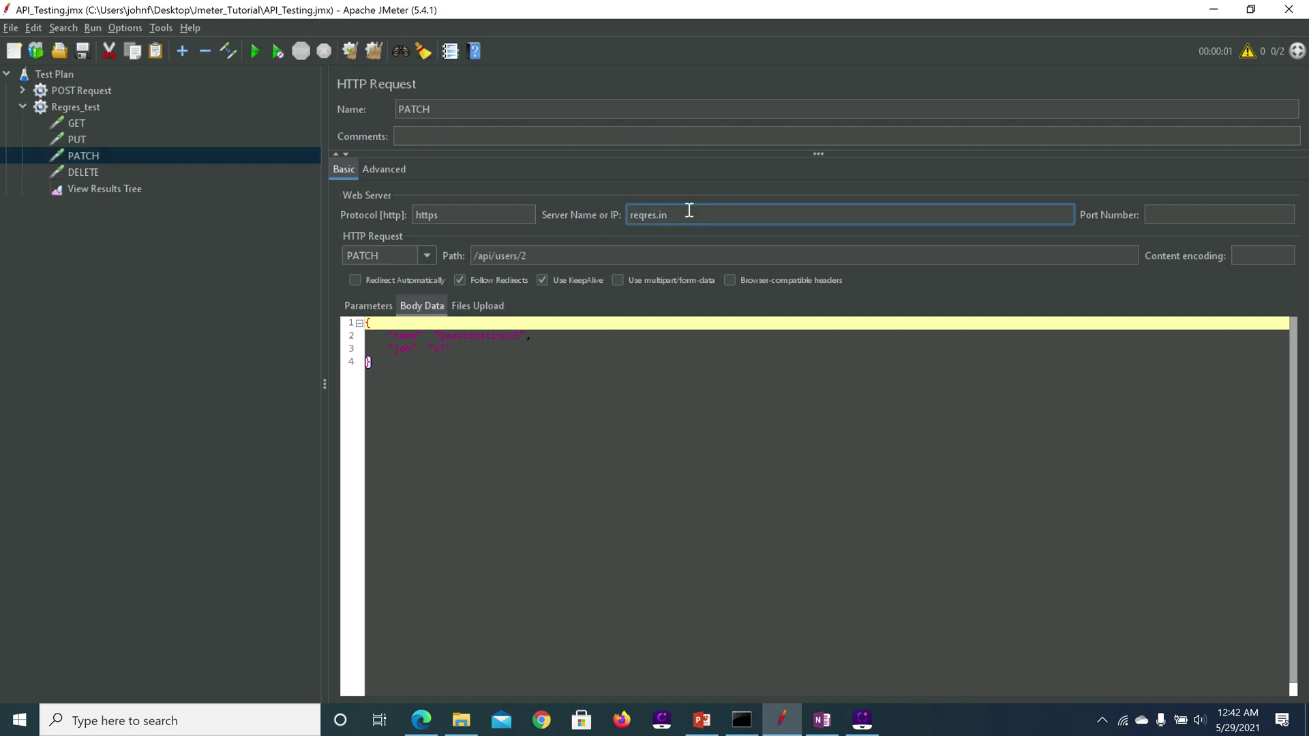
pyautogui.doubleClick(689, 211)
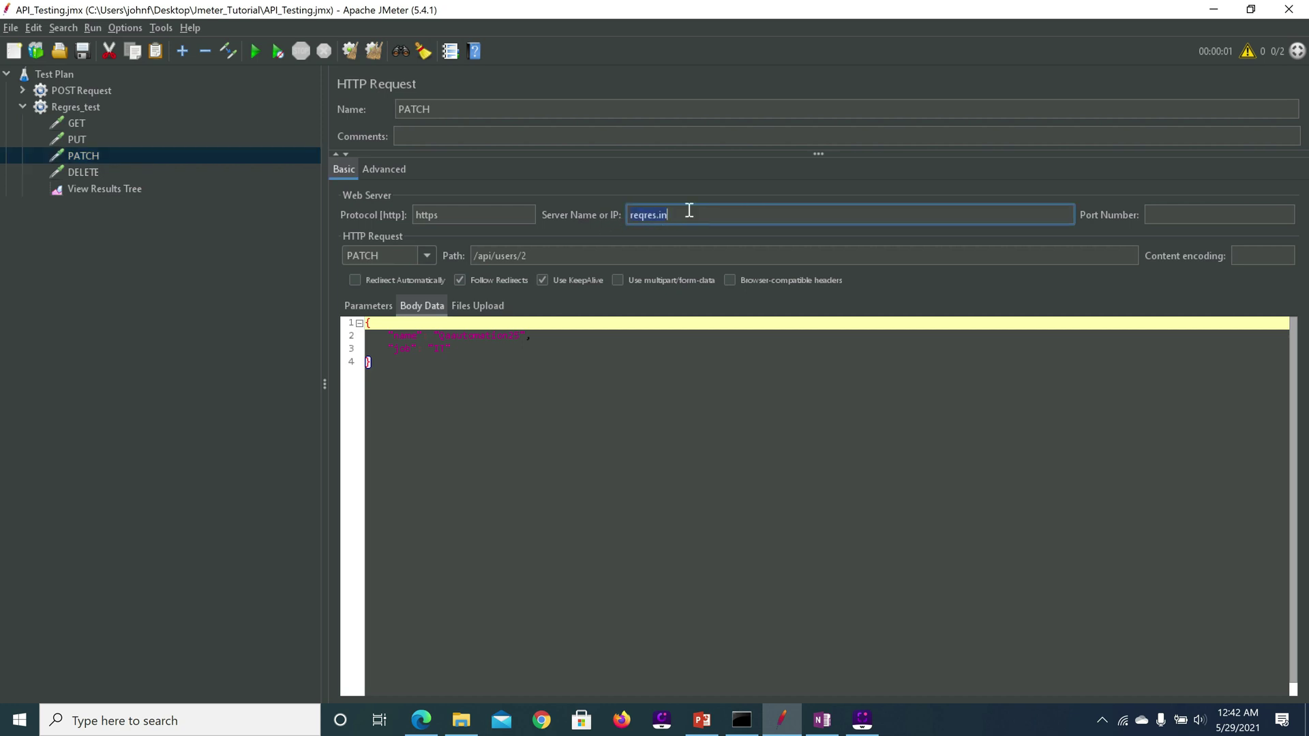
pyautogui.click(78, 171)
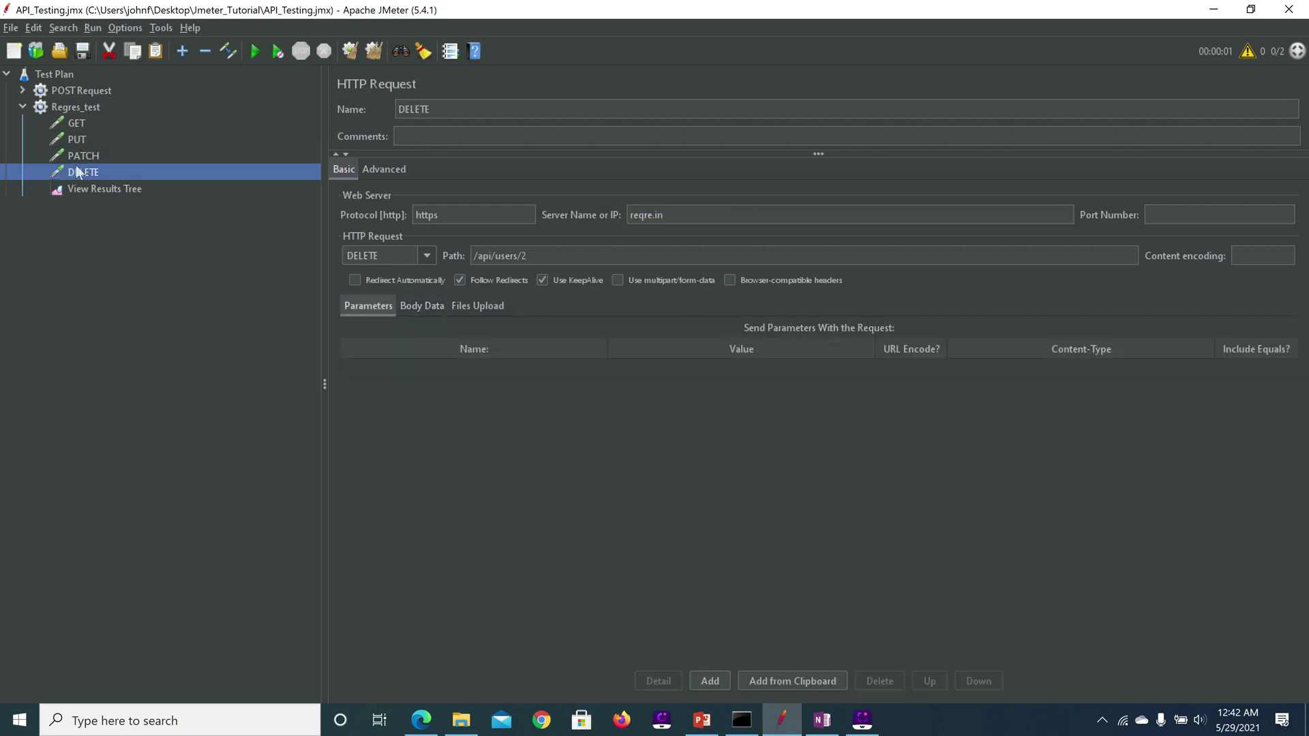
pyautogui.click(681, 216)
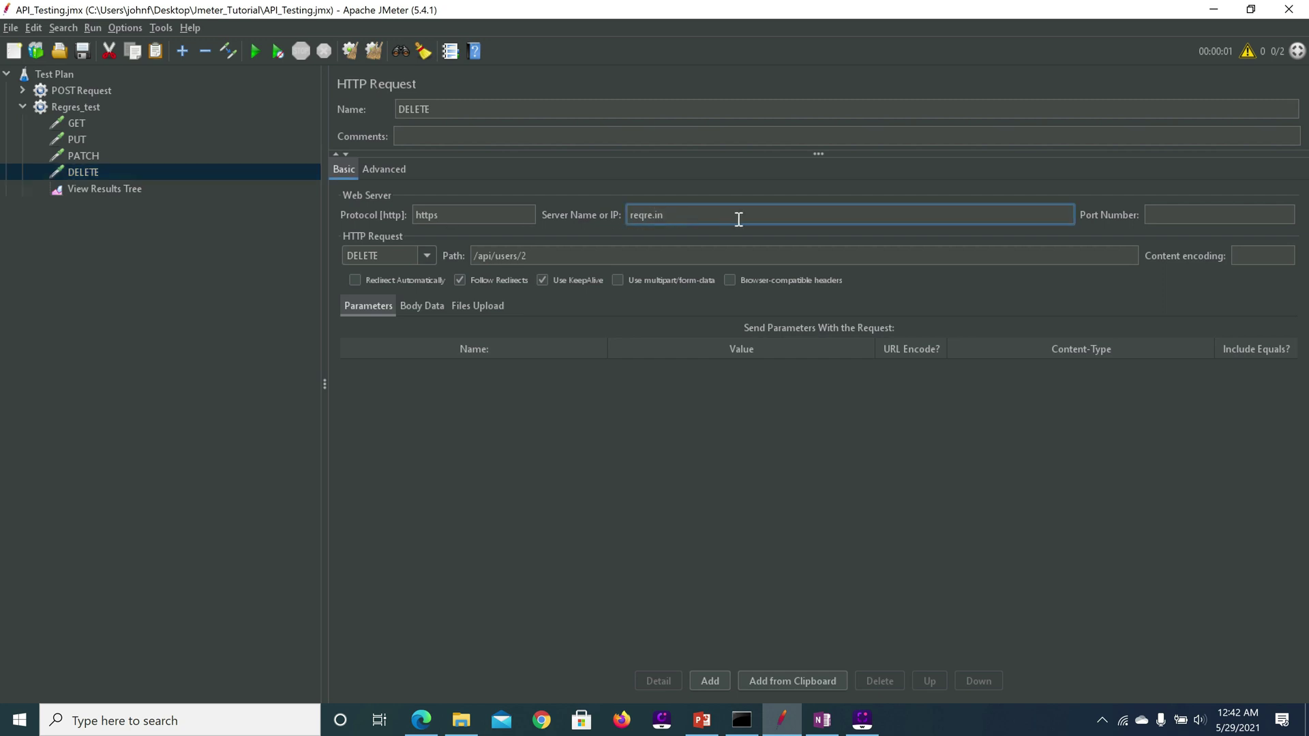
pyautogui.hotkey('ctrl', 'a')
pyautogui.hotkey('ctrl', 'c')
pyautogui.press('BackSpace')
pyautogui.hotkey('ctrl', 'v')
# - Display the results tree, clear all previous results and rerun the test plan with the corrected DELETE request
pyautogui.click(115, 189)
pyautogui.click(375, 54)
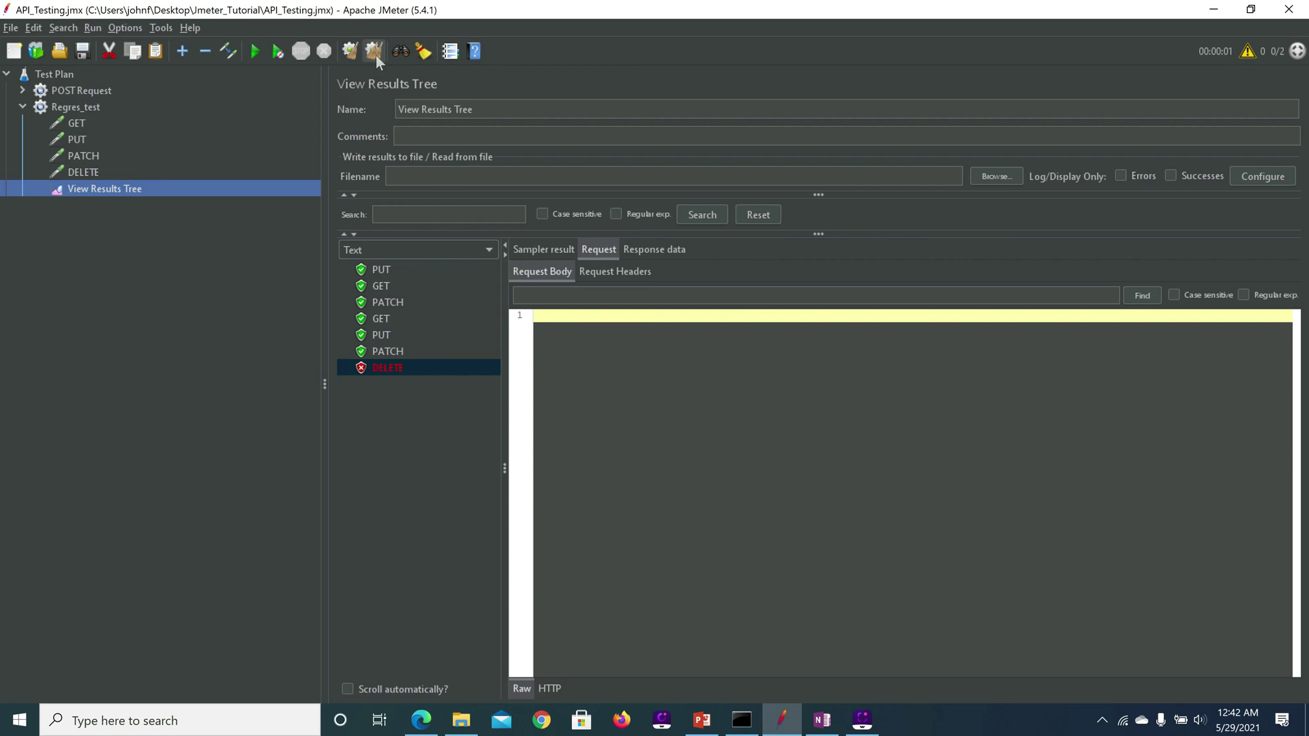
pyautogui.click(254, 54)
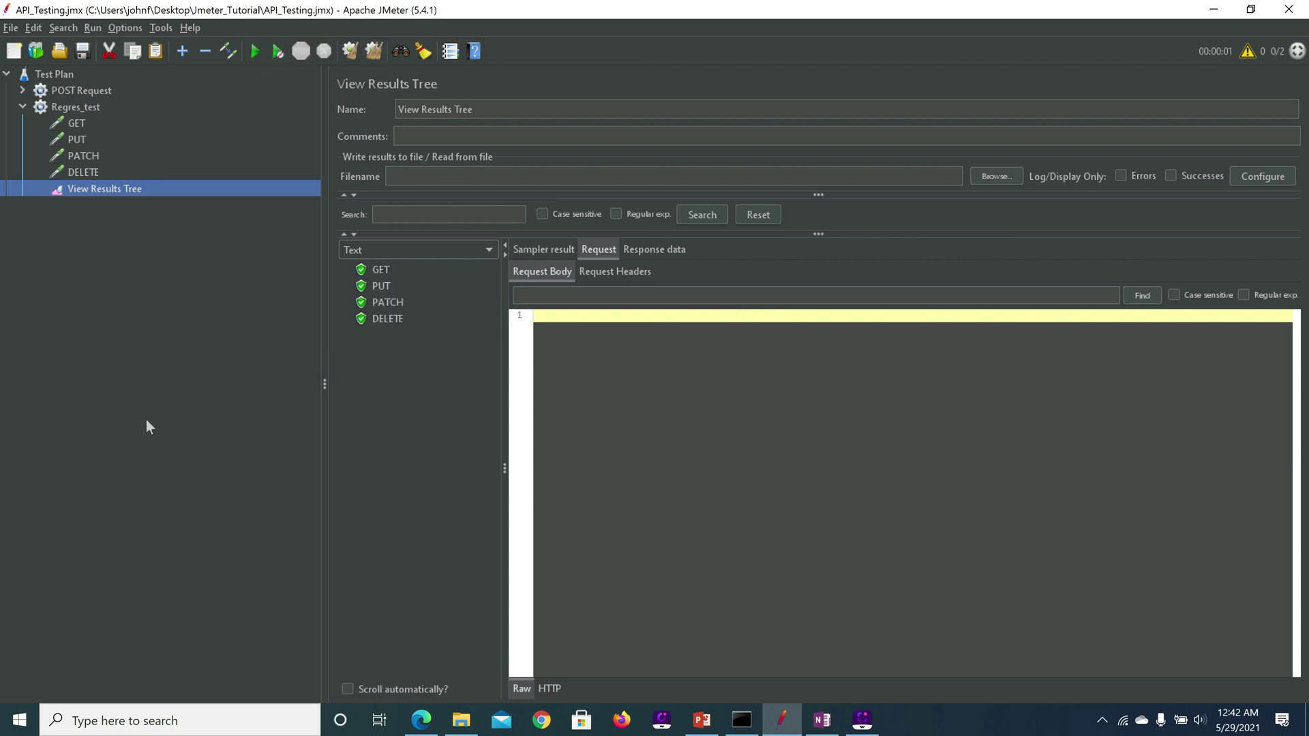
# - Examine the GET result's request and response, the PUT and PATCH response bodies, and the DELETE result's response body and headers
pyautogui.click(381, 269)
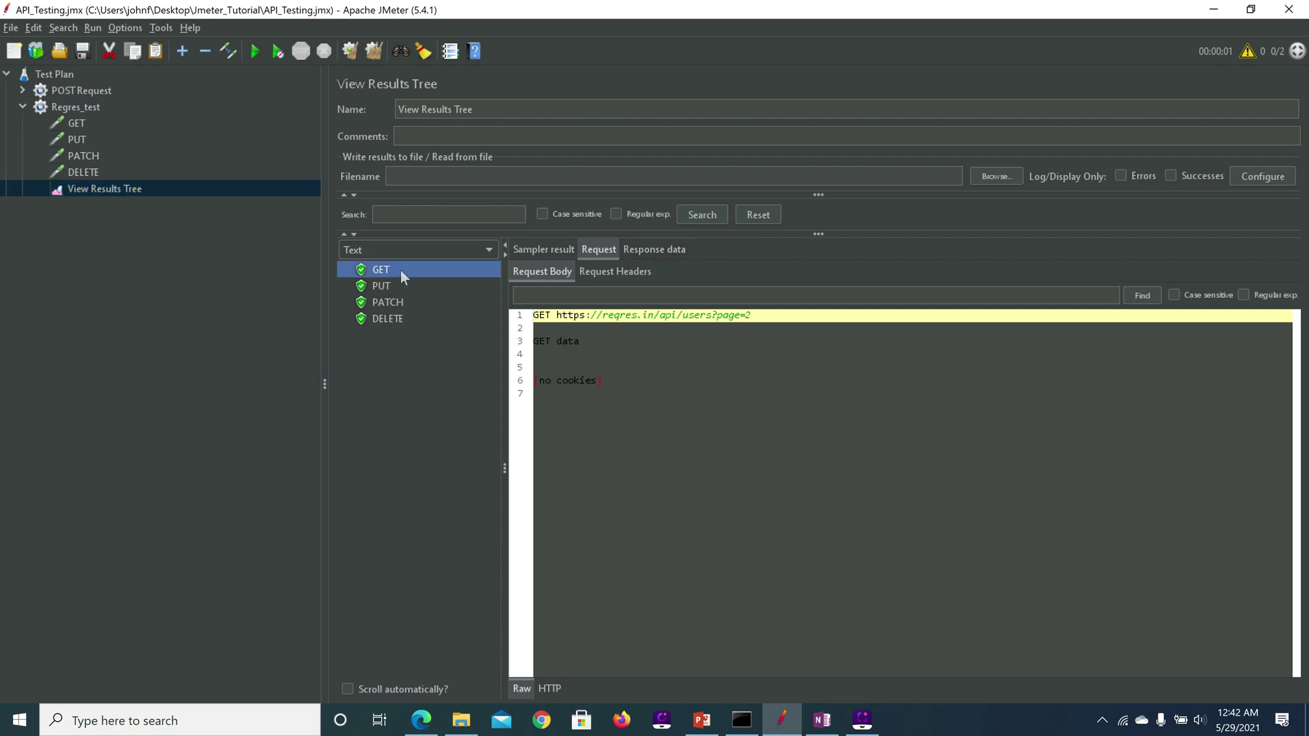
pyautogui.click(645, 252)
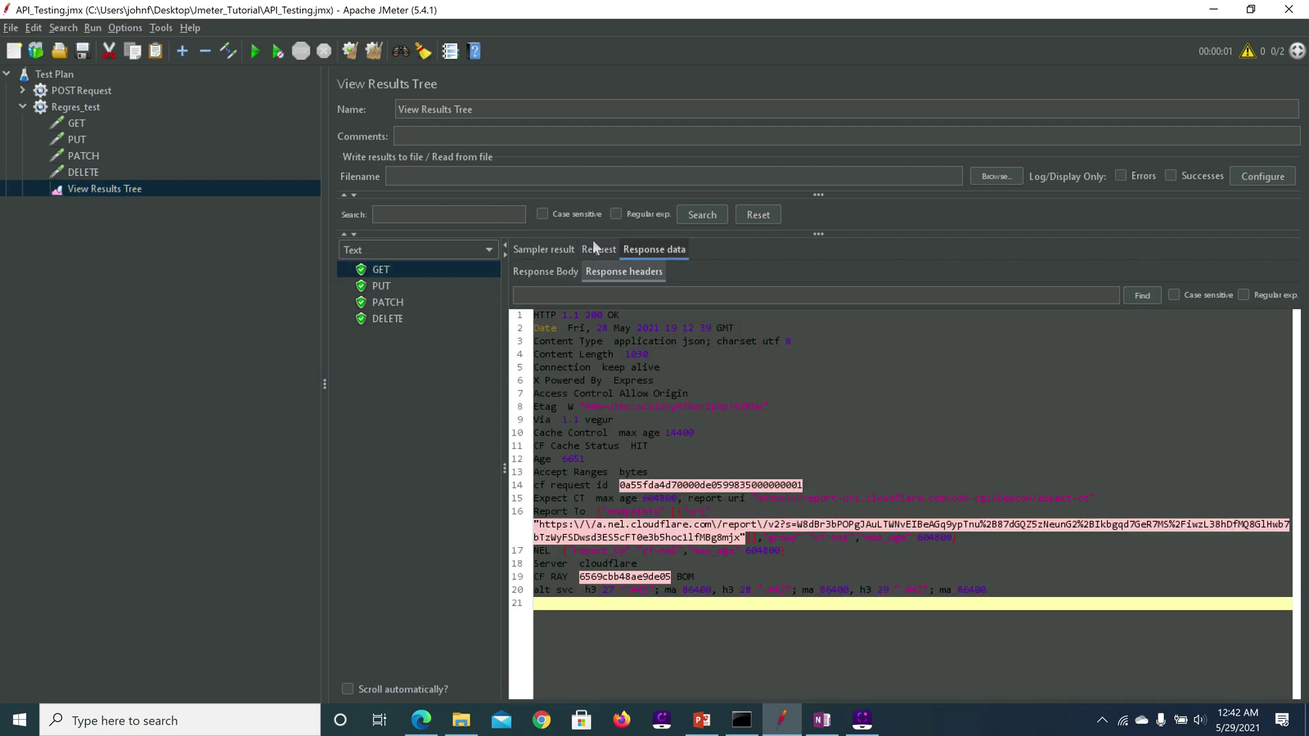
pyautogui.click(554, 273)
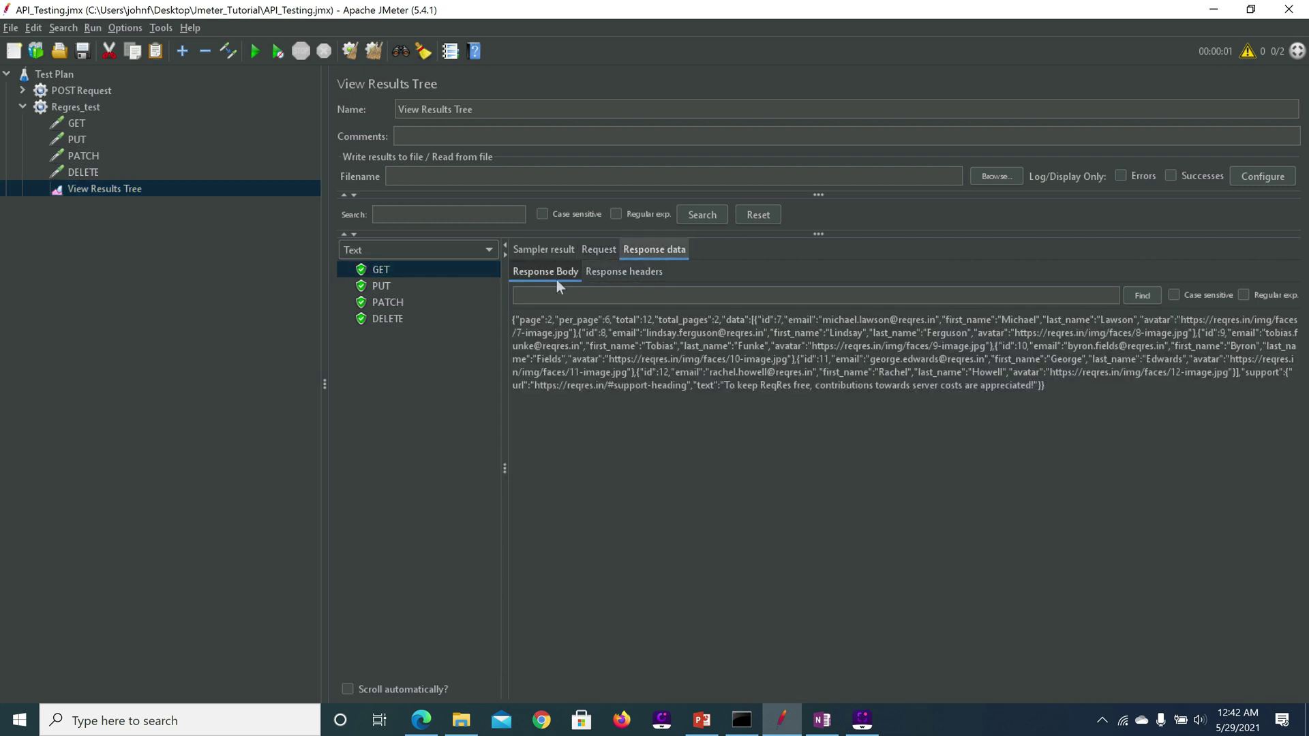
pyautogui.click(388, 291)
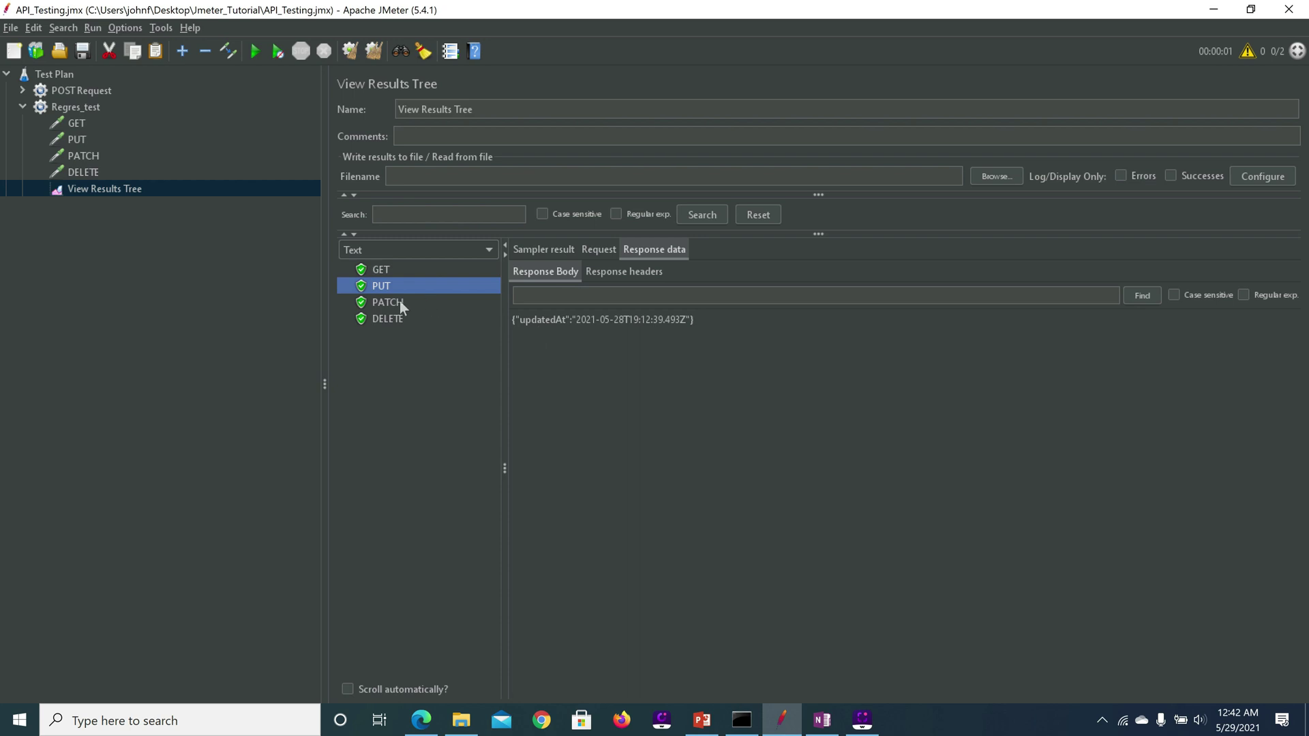
pyautogui.click(394, 304)
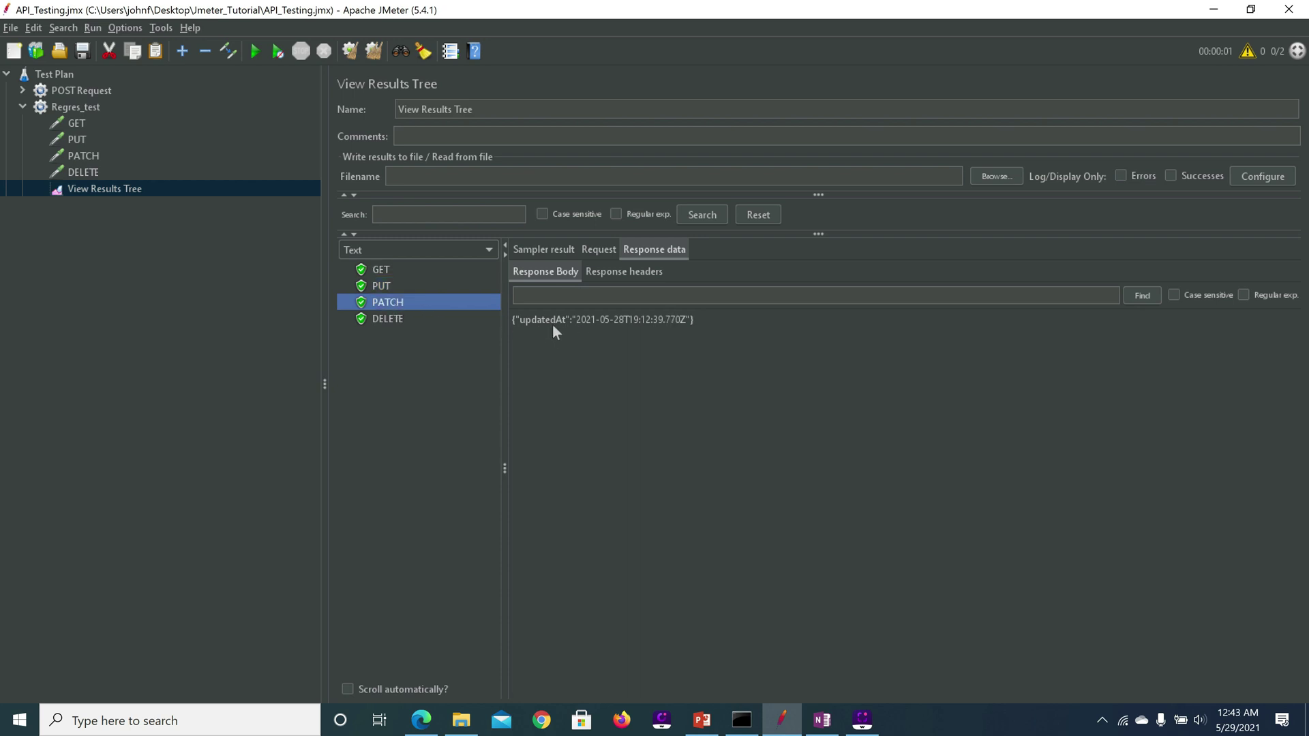
pyautogui.click(392, 321)
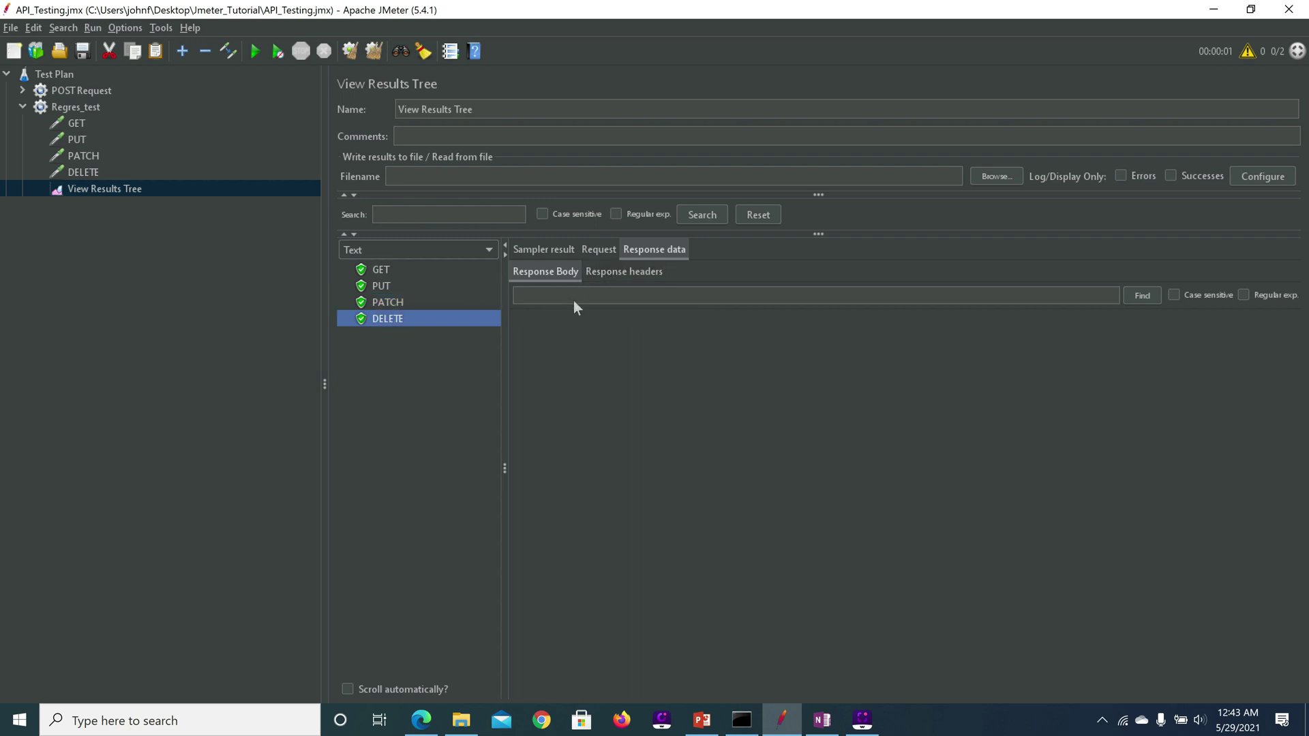
pyautogui.click(607, 279)
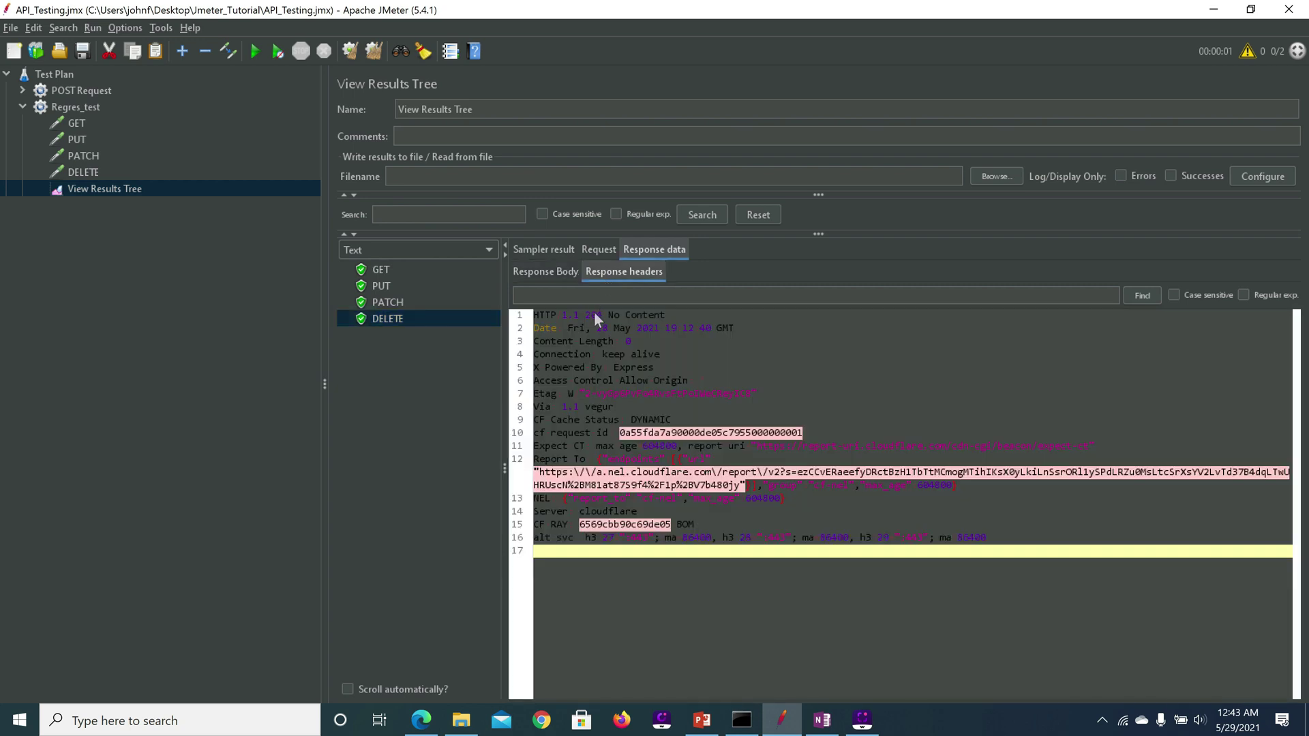